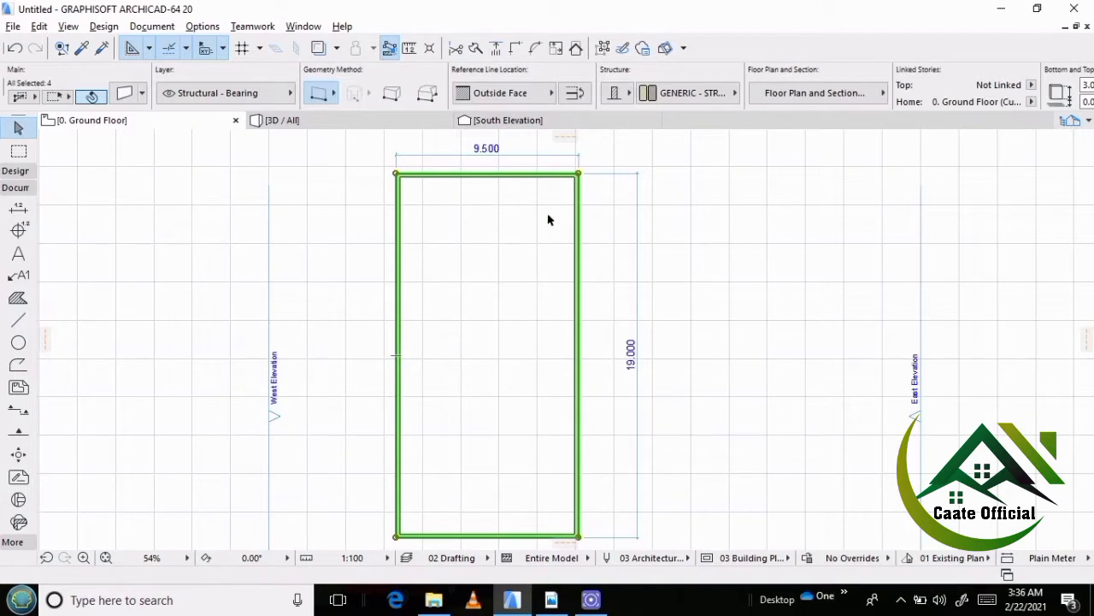
Ungroup the four selected outer walls of the rectangular plan and clear the selection.
{"action": "left_click", "coordinate": [528, 243]}
{"action": "left_click", "coordinate": [403, 244]}
{"action": "left_click", "coordinate": [39, 27]}
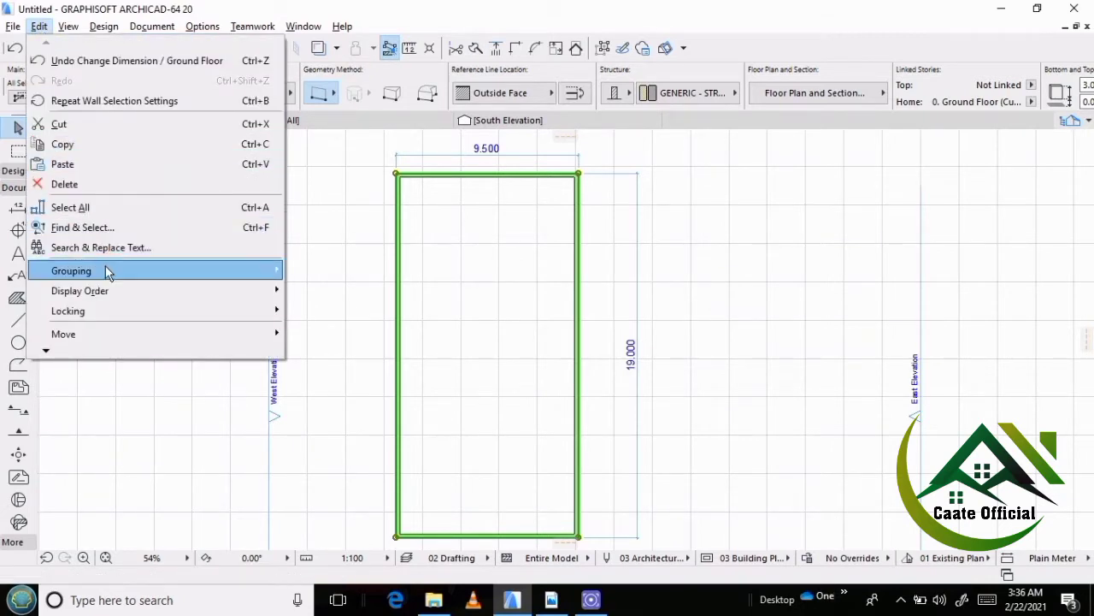
{"action": "mouse_move", "coordinate": [105, 269]}
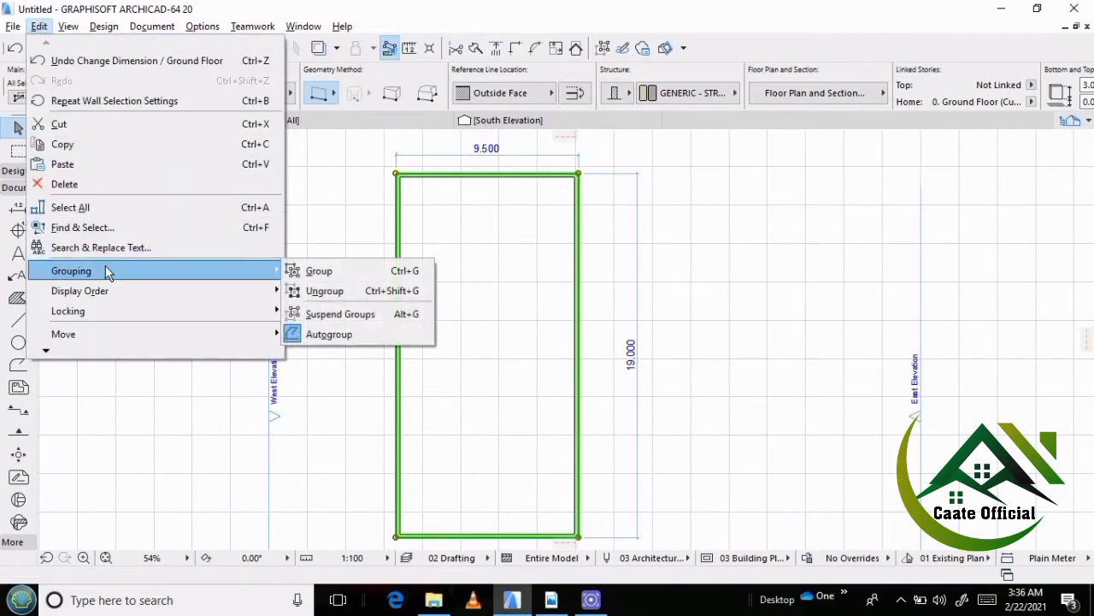
{"action": "left_click", "coordinate": [312, 290]}
{"action": "left_click", "coordinate": [470, 325]}
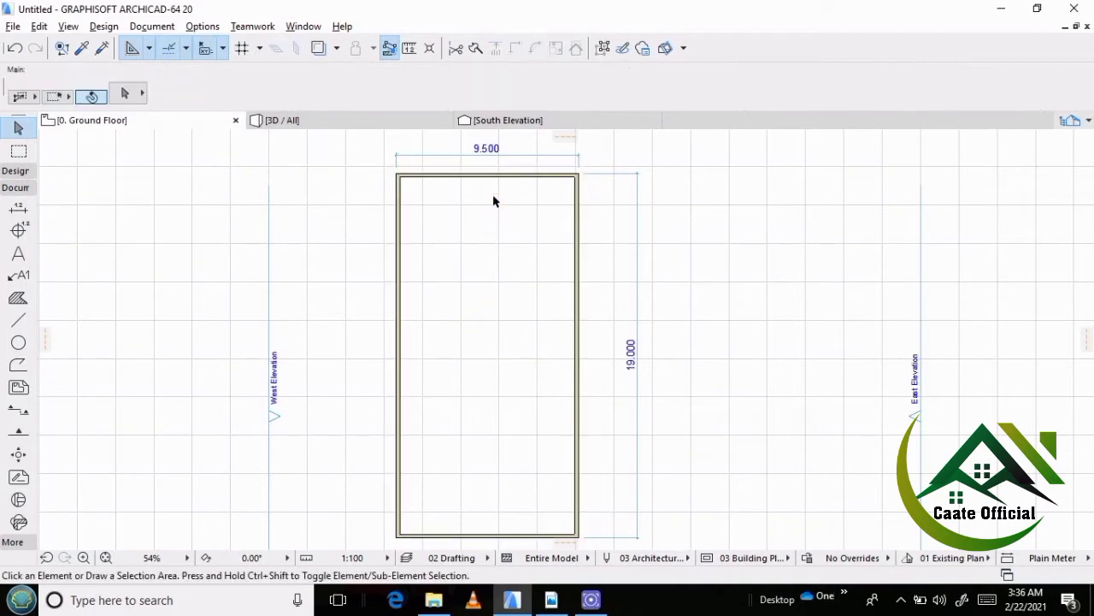
Check the top-row room widths in the reference plan guri fillo ah.pdf in Adobe Reader and return to ArchiCAD.
{"action": "scroll", "coordinate": [512, 165], "scroll_direction": "up", "scroll_amount": 4}
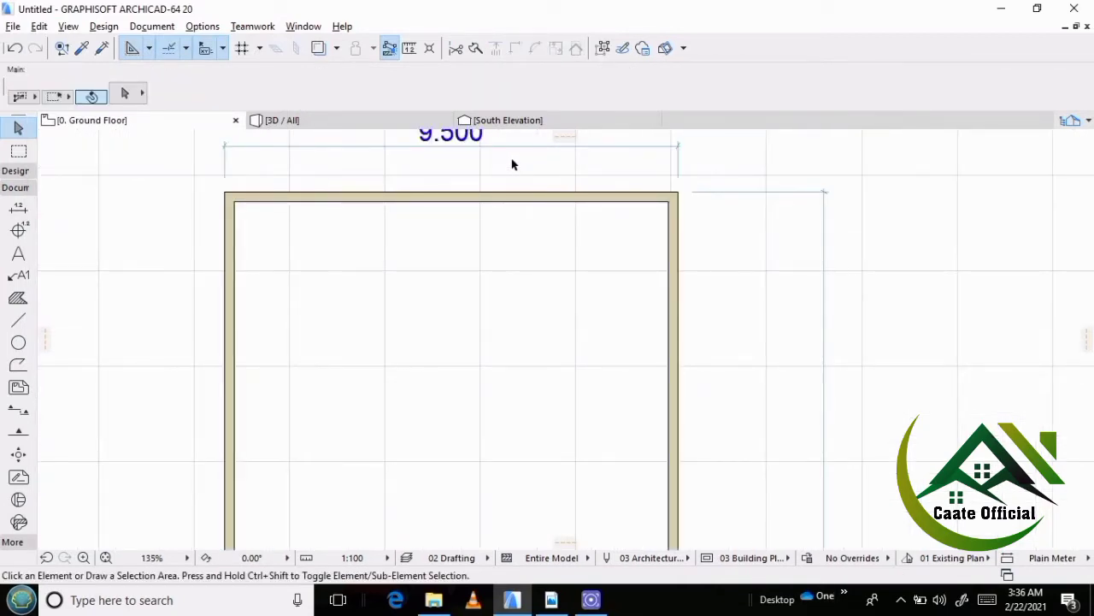
{"action": "scroll", "coordinate": [383, 254], "scroll_direction": "down", "scroll_amount": 4}
{"action": "scroll", "coordinate": [406, 255], "scroll_direction": "up", "scroll_amount": 3}
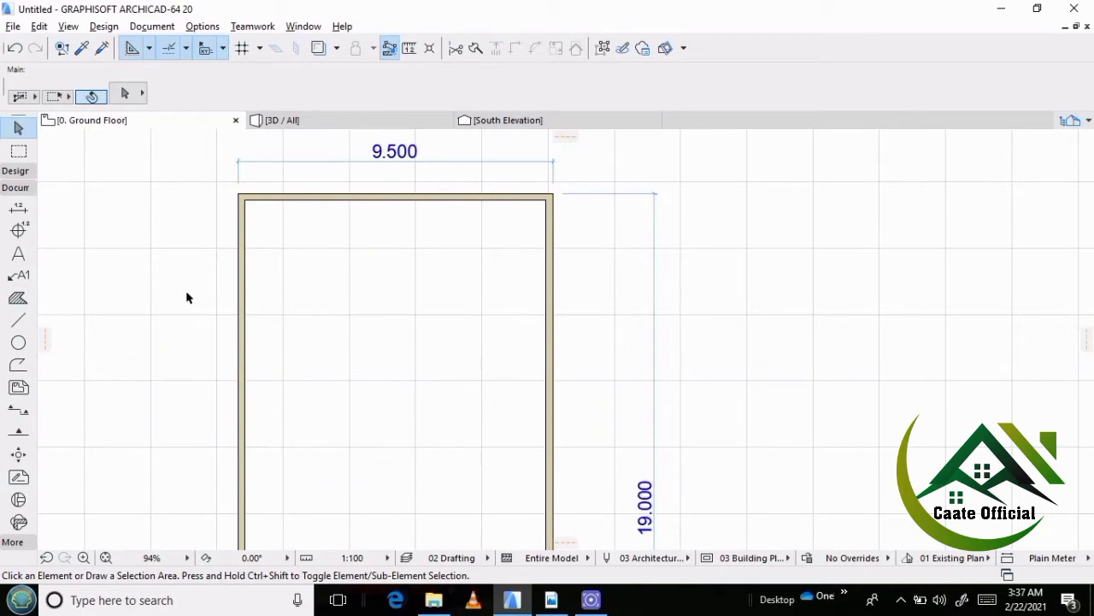
{"action": "scroll", "coordinate": [197, 254], "scroll_direction": "down", "scroll_amount": 3}
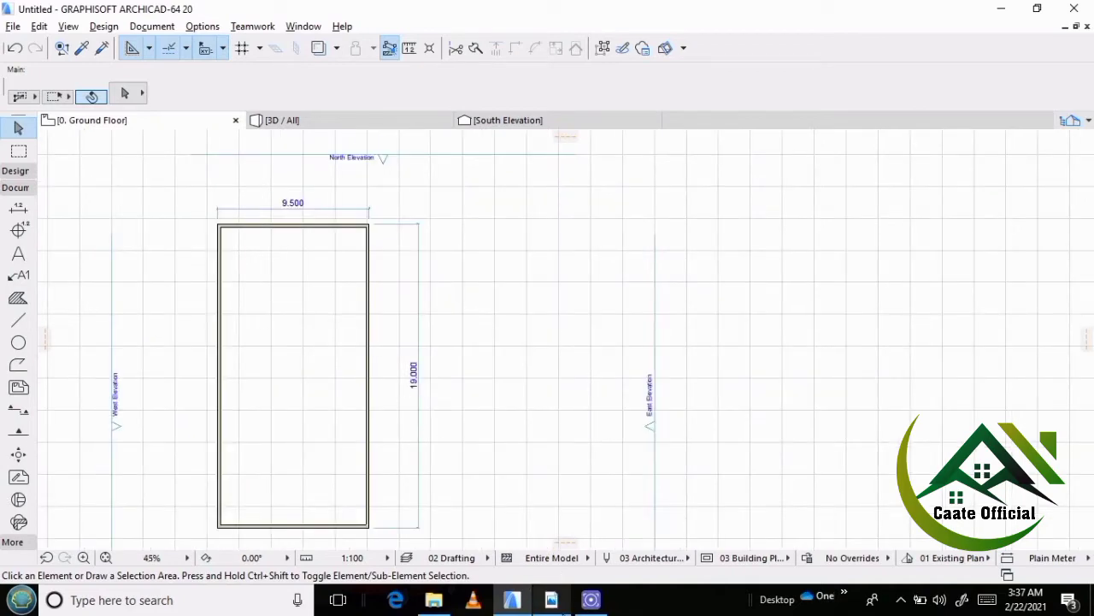
{"action": "left_click", "coordinate": [551, 601]}
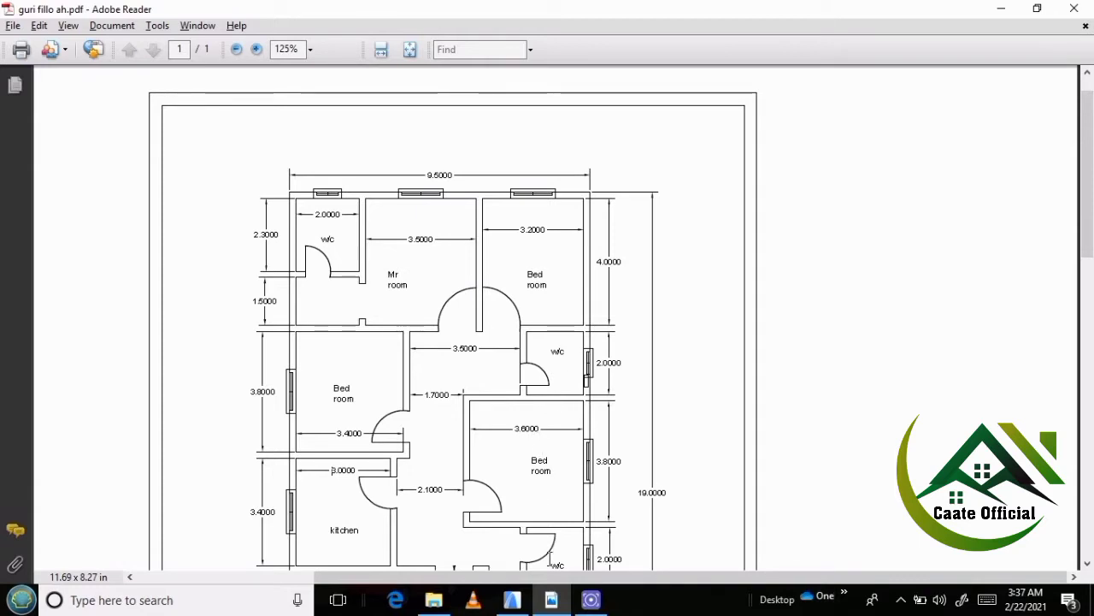
{"action": "left_click", "coordinate": [513, 599]}
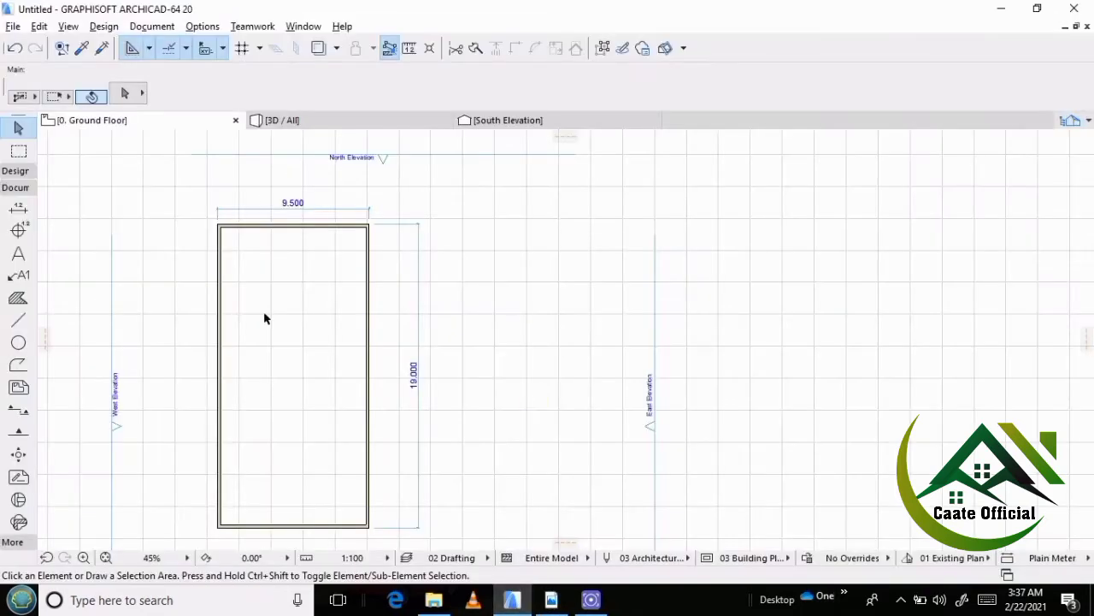
Place a copy of the east outer wall 3.4 m to the west inside the building, following the PDF plan.
{"action": "scroll", "coordinate": [261, 198], "scroll_direction": "up", "scroll_amount": 3}
{"action": "scroll", "coordinate": [413, 305], "scroll_direction": "down", "scroll_amount": 3}
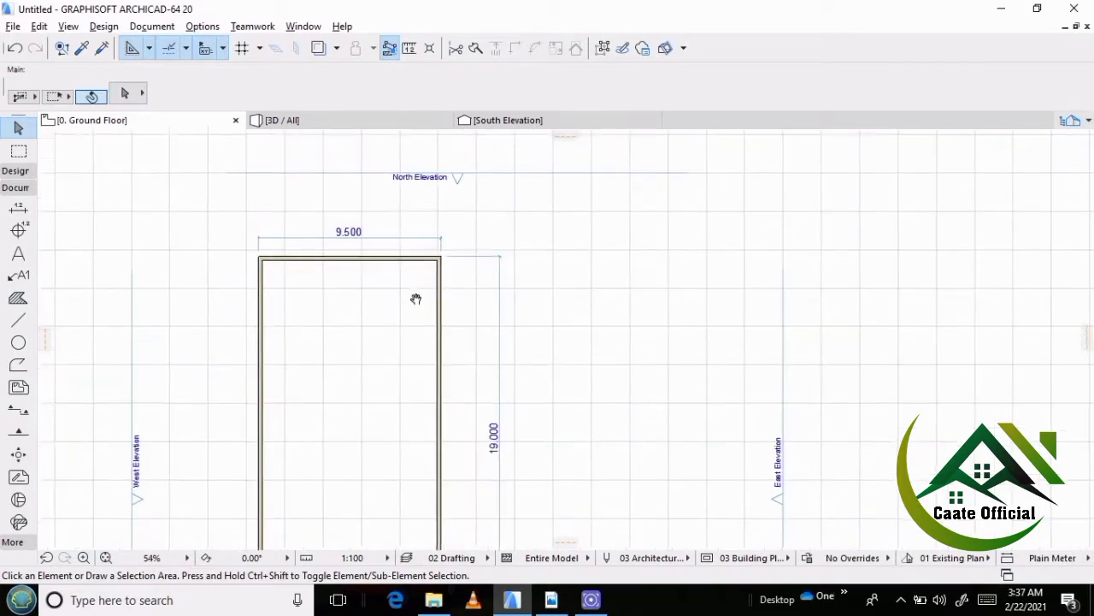
{"action": "scroll", "coordinate": [429, 286], "scroll_direction": "up", "scroll_amount": 1}
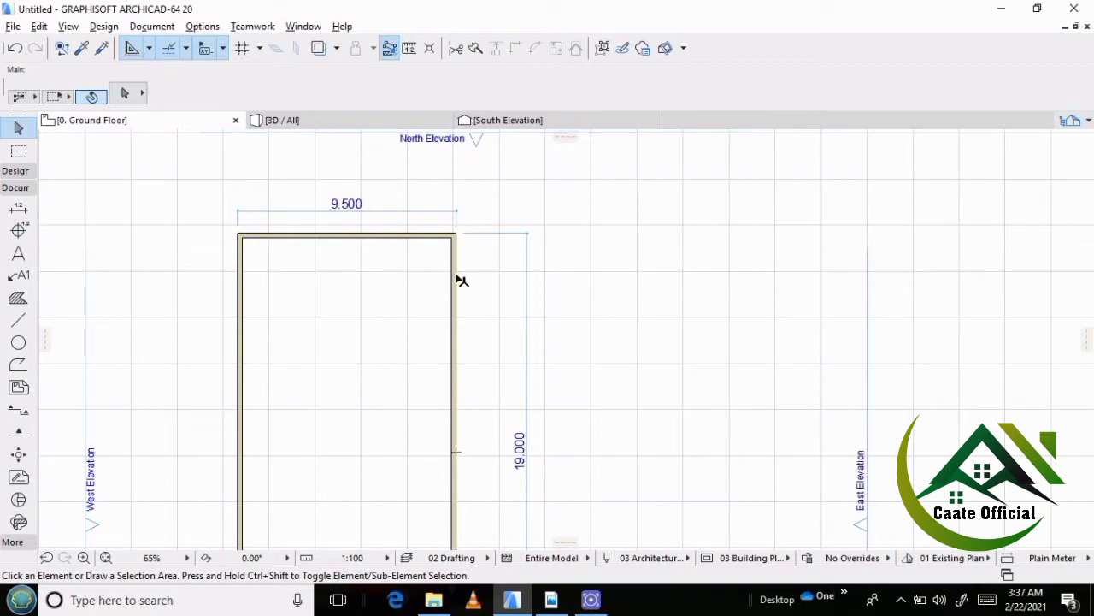
{"action": "left_click", "coordinate": [455, 274]}
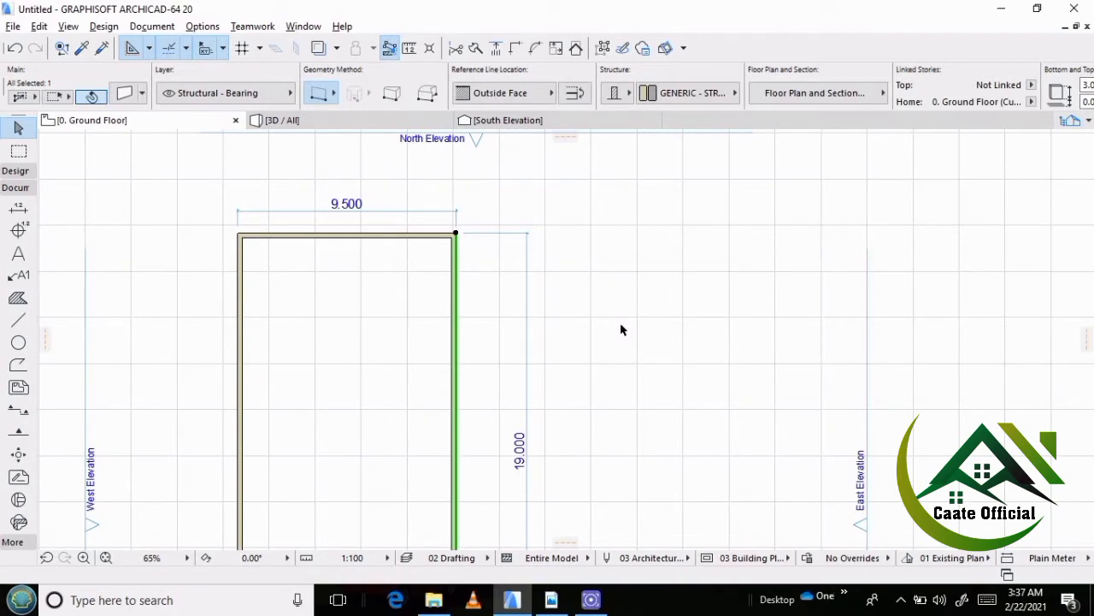
{"action": "key", "text": "ctrl+shift+d"}
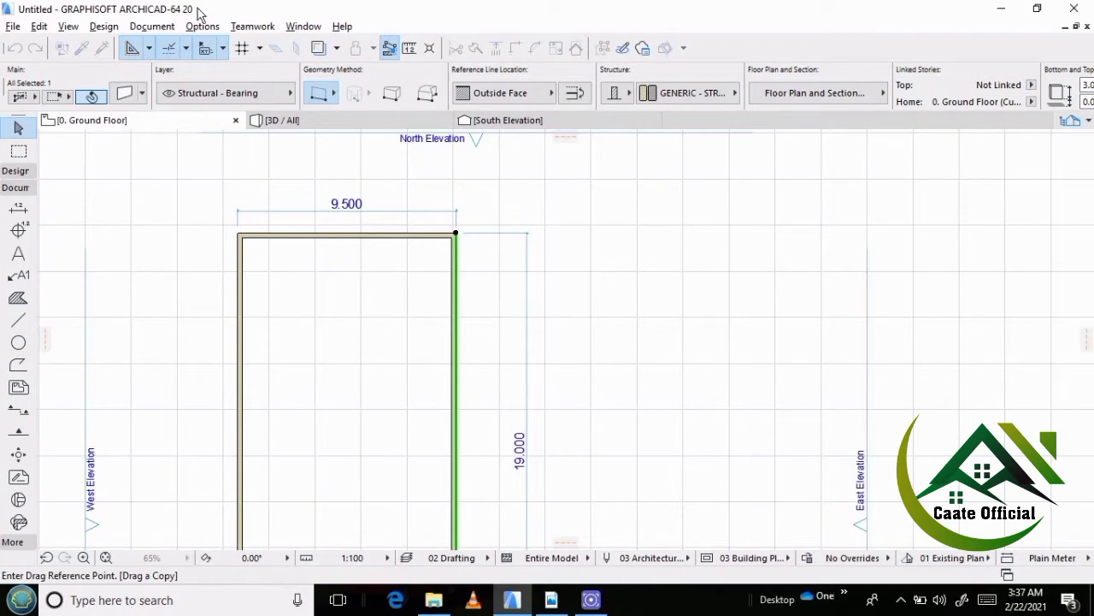
{"action": "left_click", "coordinate": [447, 331]}
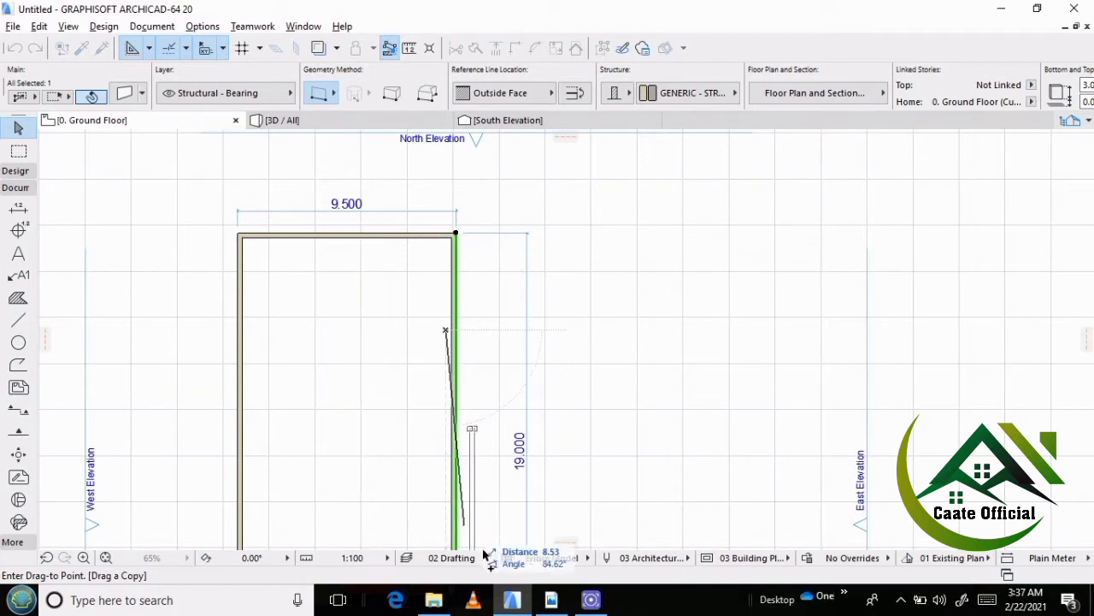
{"action": "left_click", "coordinate": [551, 600]}
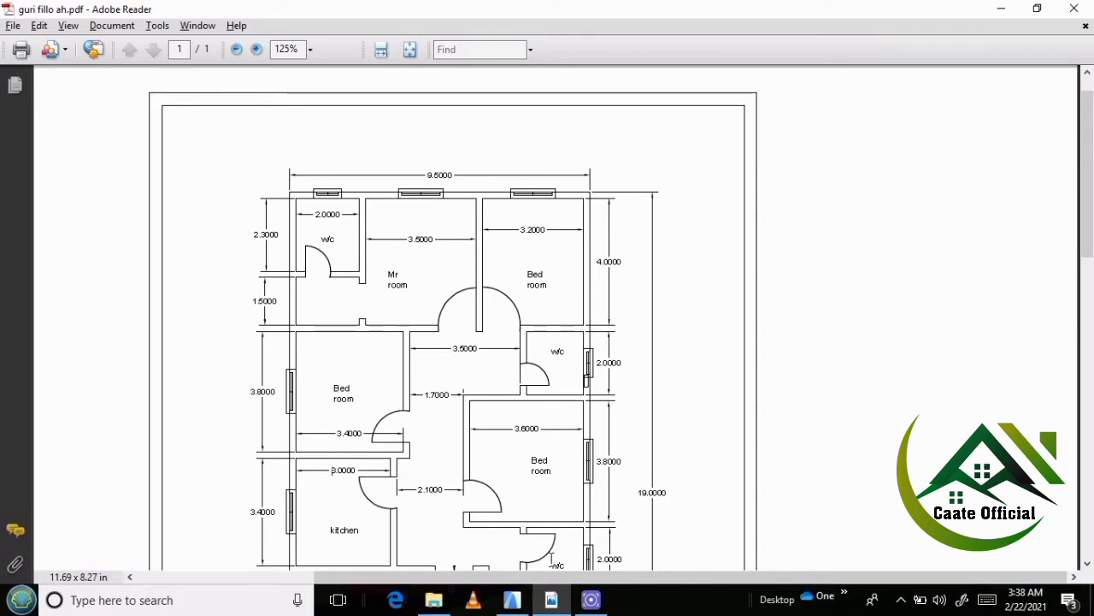
{"action": "mouse_move", "coordinate": [546, 604]}
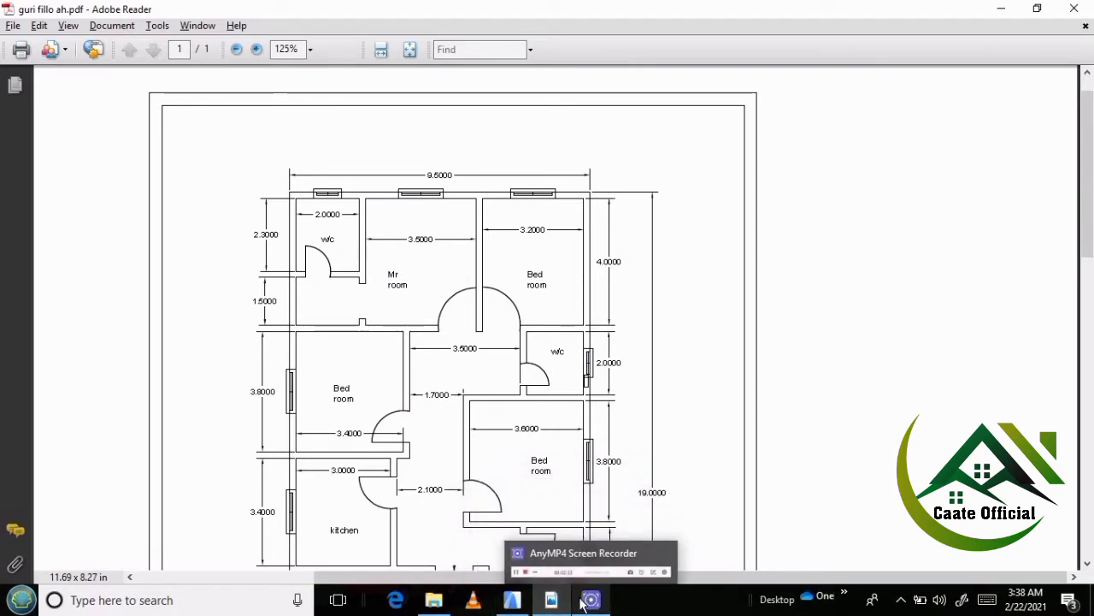
{"action": "left_click", "coordinate": [523, 604]}
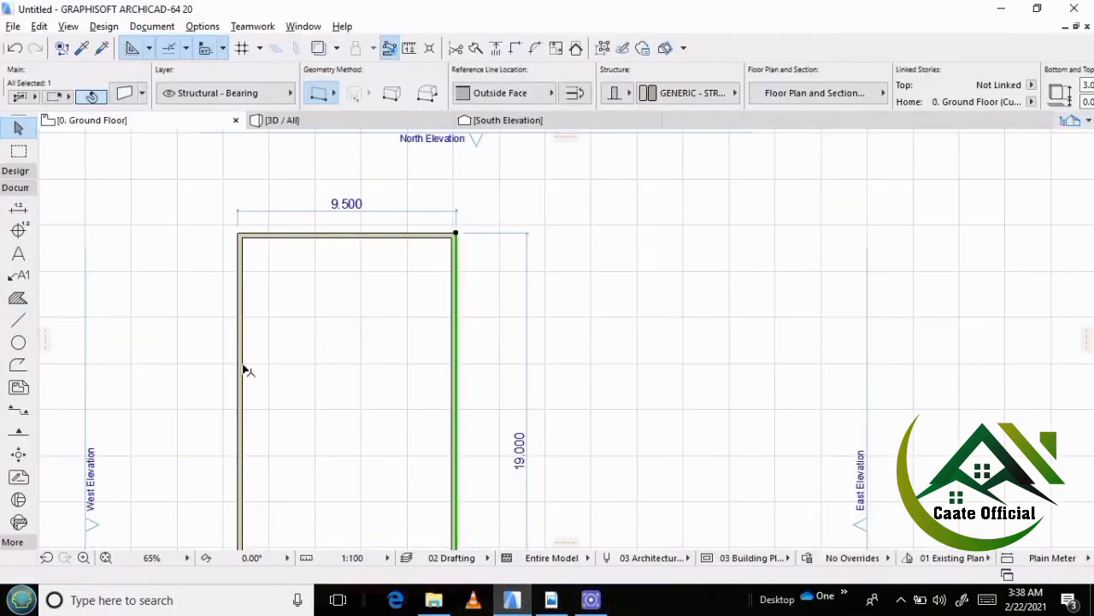
{"action": "key", "text": "ctrl+shift+d"}
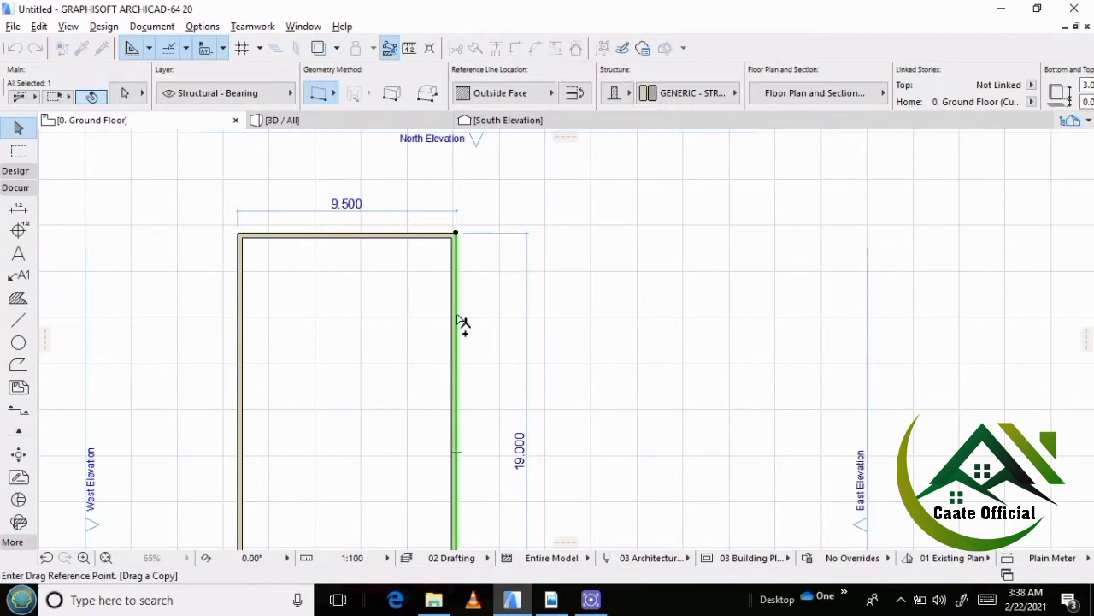
{"action": "left_click", "coordinate": [456, 316]}
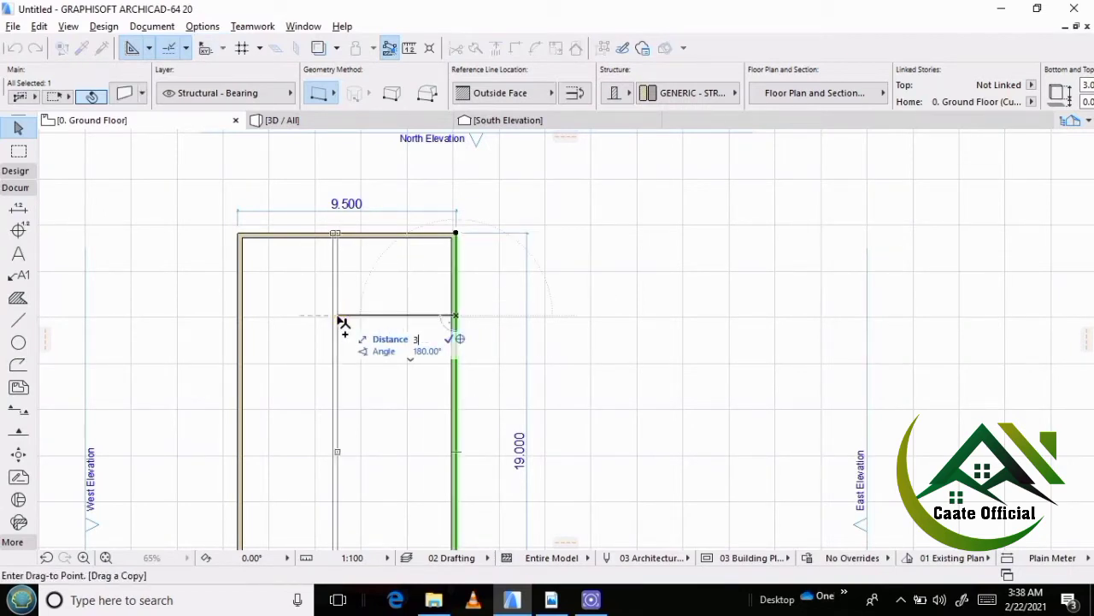
{"action": "type", "text": "3.4"}
{"action": "key", "text": "Return"}
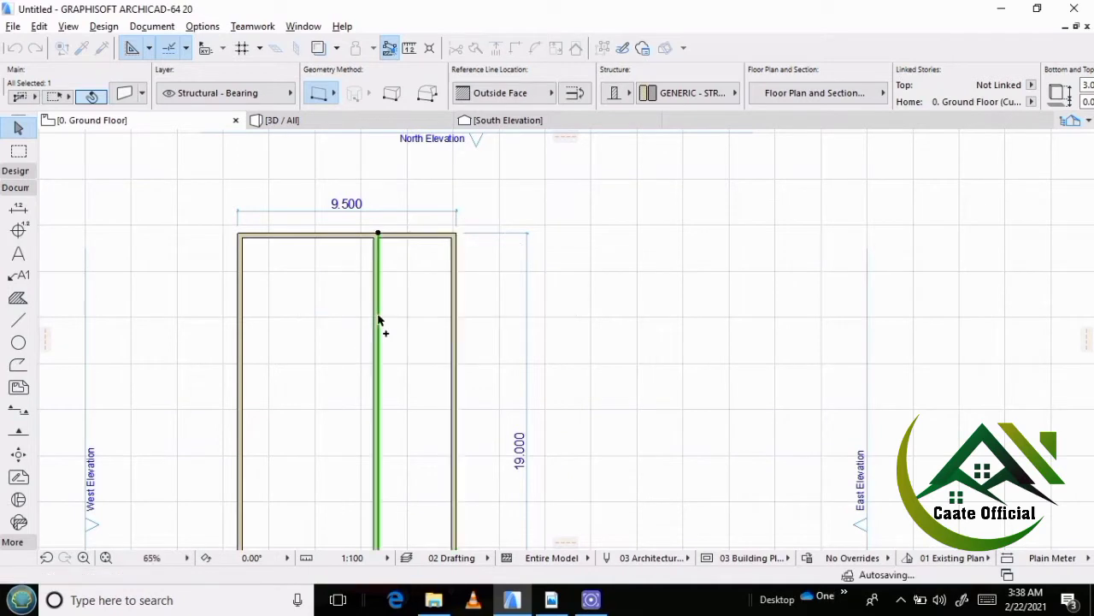
{"action": "left_click", "coordinate": [355, 318]}
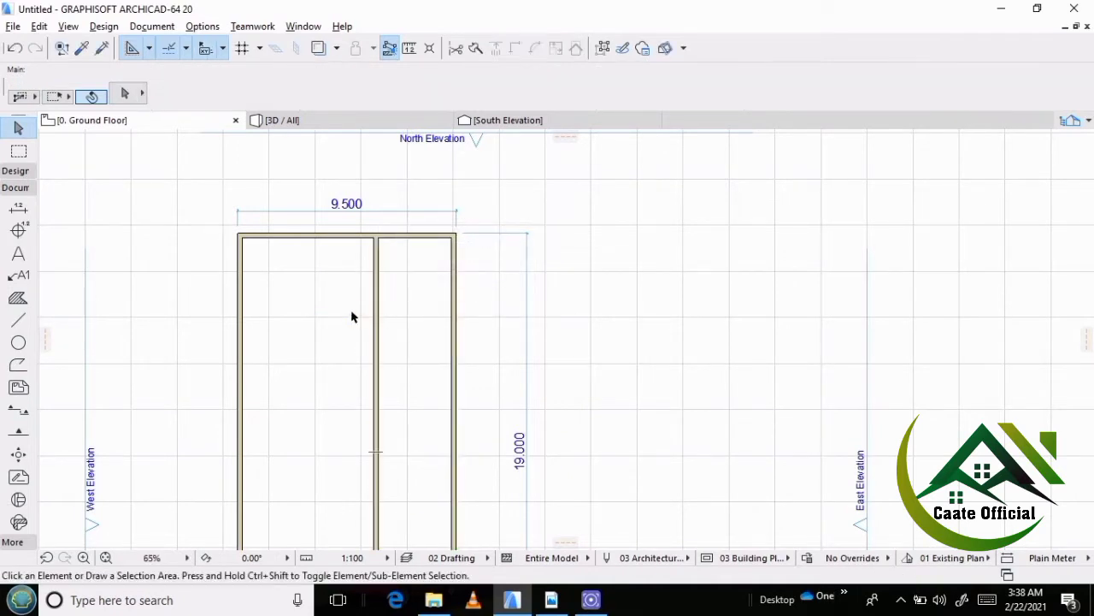
Add points to the overall width dimension at both faces of the new partition and the east wall's inner face.
{"action": "scroll", "coordinate": [402, 239], "scroll_direction": "up", "scroll_amount": 3}
{"action": "scroll", "coordinate": [402, 242], "scroll_direction": "down", "scroll_amount": 3}
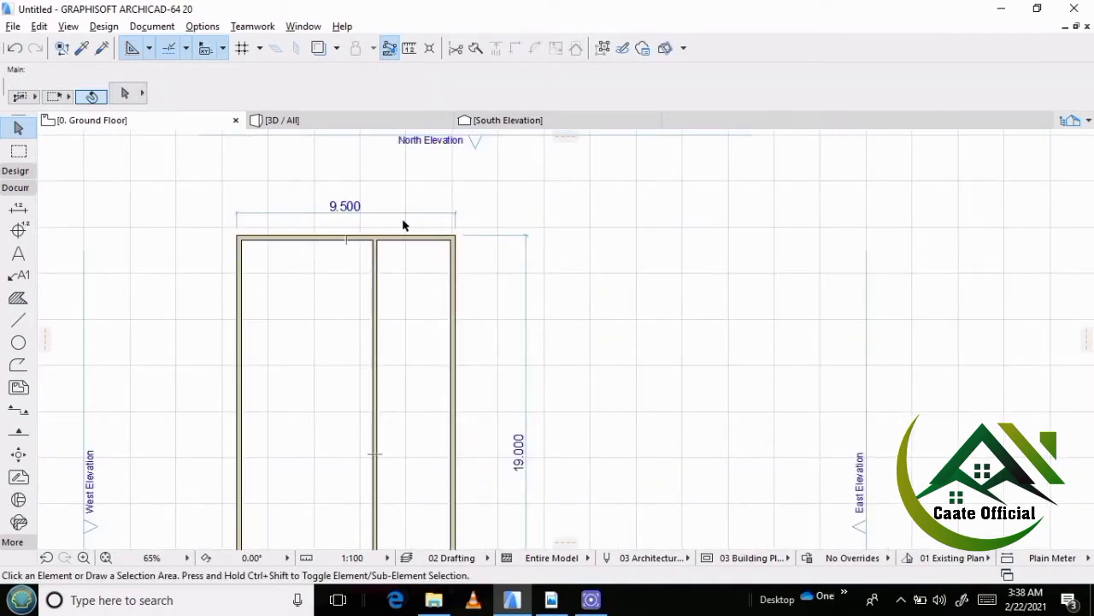
{"action": "scroll", "coordinate": [404, 224], "scroll_direction": "up", "scroll_amount": 1}
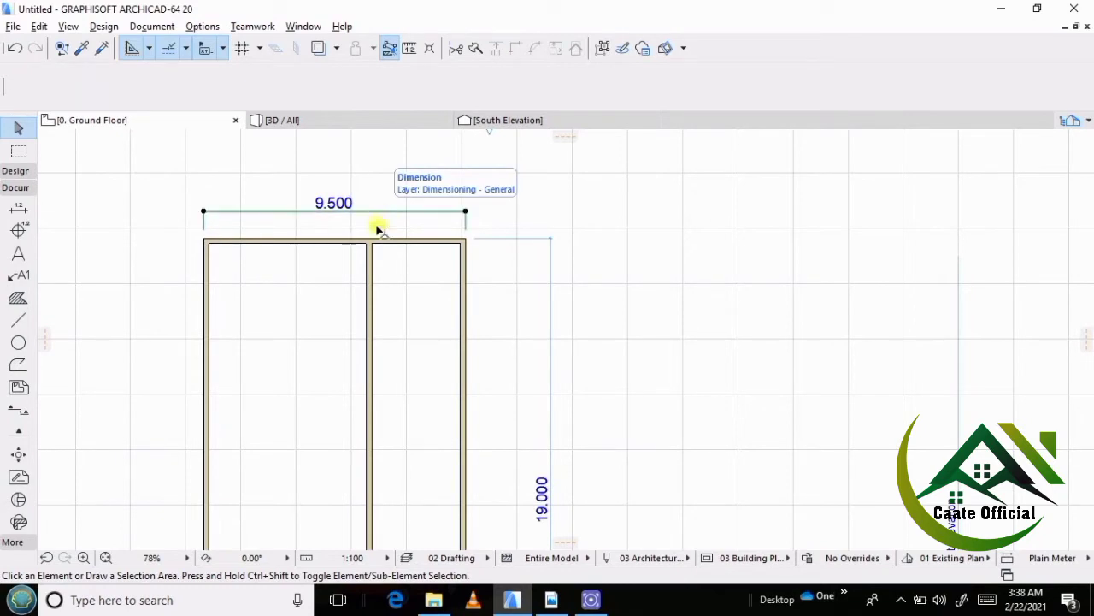
{"action": "left_click", "coordinate": [379, 220]}
{"action": "scroll", "coordinate": [373, 255], "scroll_direction": "up", "scroll_amount": 3}
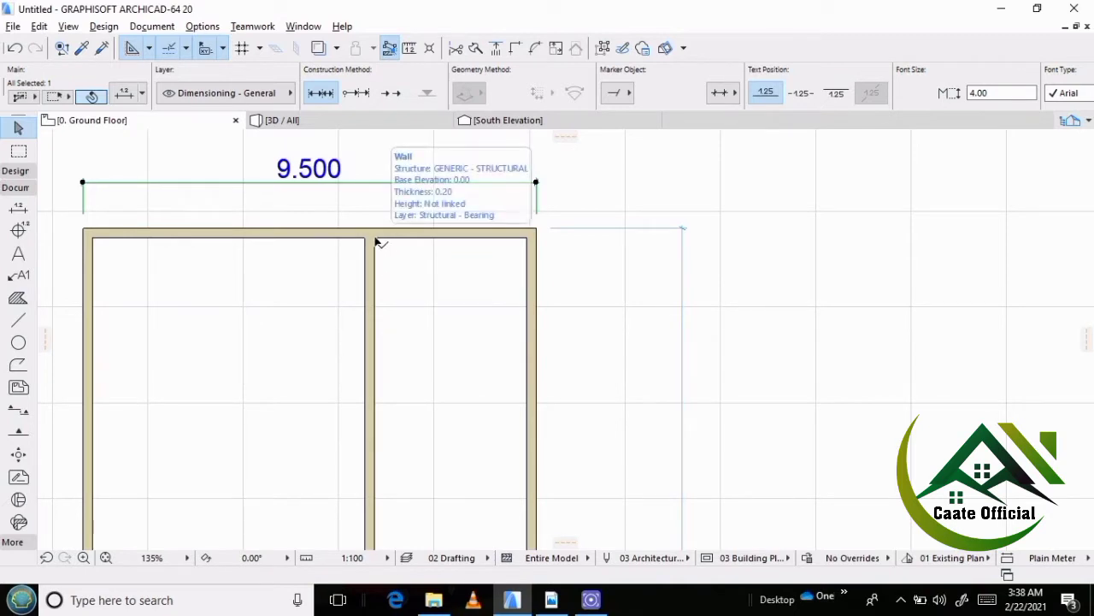
{"action": "left_click", "coordinate": [375, 240]}
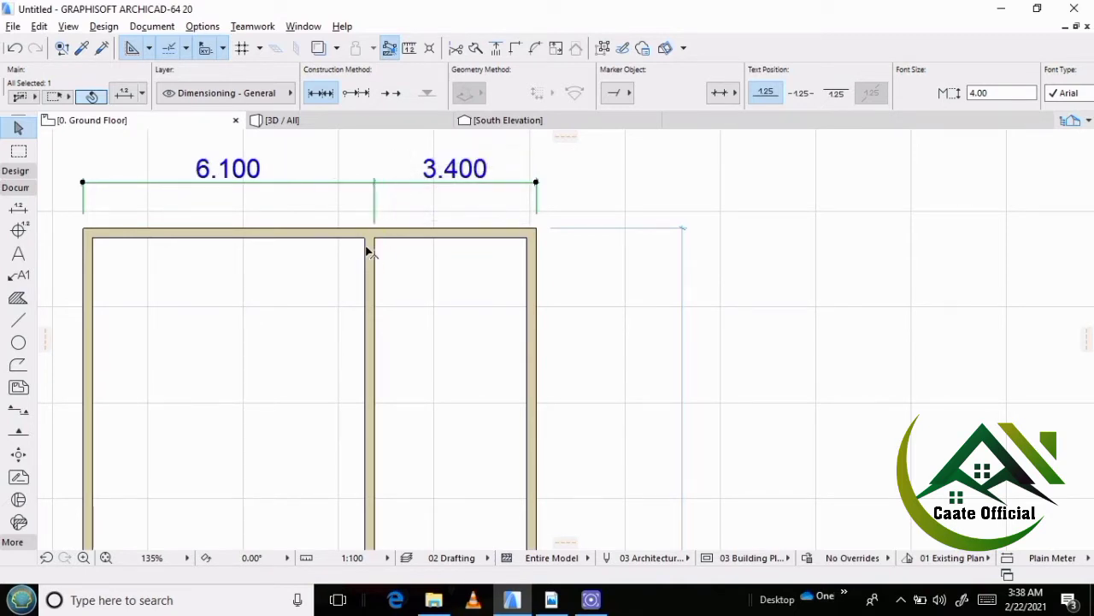
{"action": "left_click", "coordinate": [366, 240]}
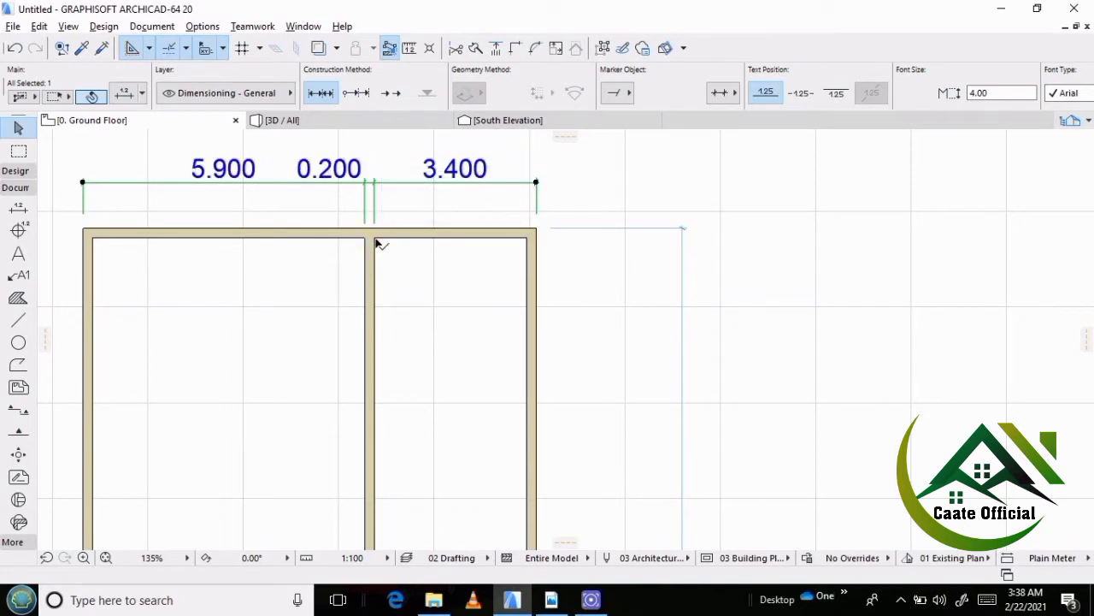
{"action": "left_click", "coordinate": [527, 238]}
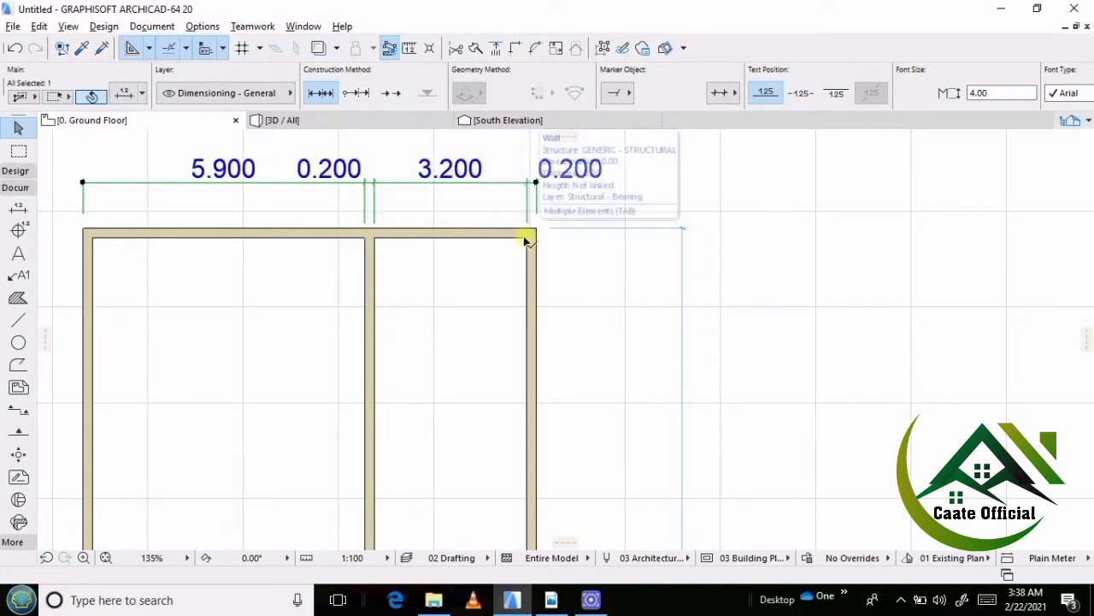
{"action": "left_click", "coordinate": [482, 259]}
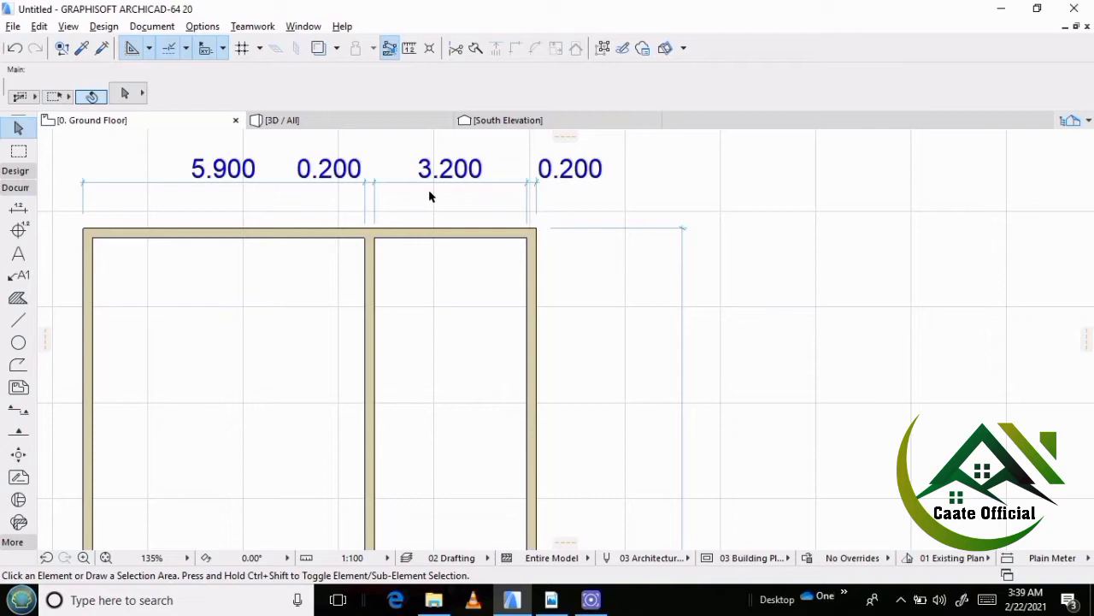
Add a point to the width dimension chain at the west wall's inner face.
{"action": "scroll", "coordinate": [379, 278], "scroll_direction": "down", "scroll_amount": 3}
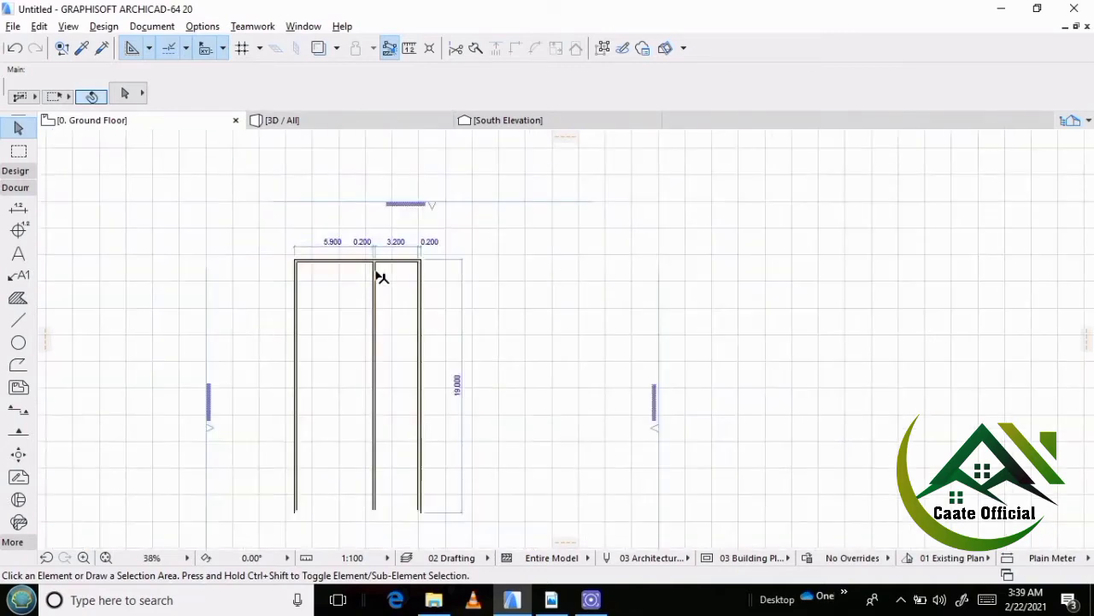
{"action": "scroll", "coordinate": [376, 283], "scroll_direction": "up", "scroll_amount": 1}
{"action": "scroll", "coordinate": [377, 283], "scroll_direction": "up", "scroll_amount": 1}
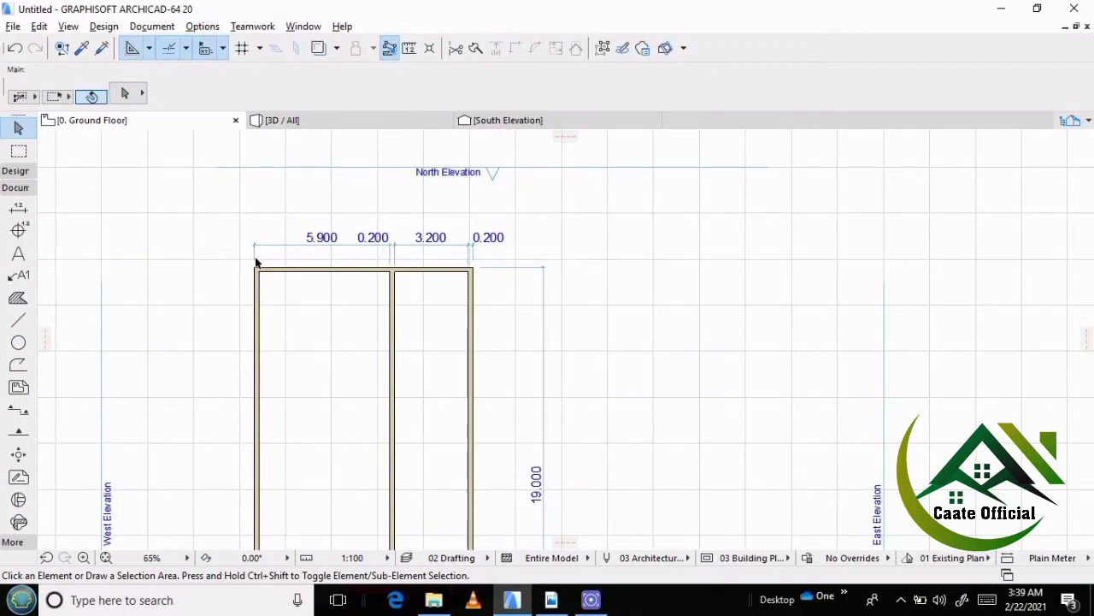
{"action": "left_click", "coordinate": [466, 246]}
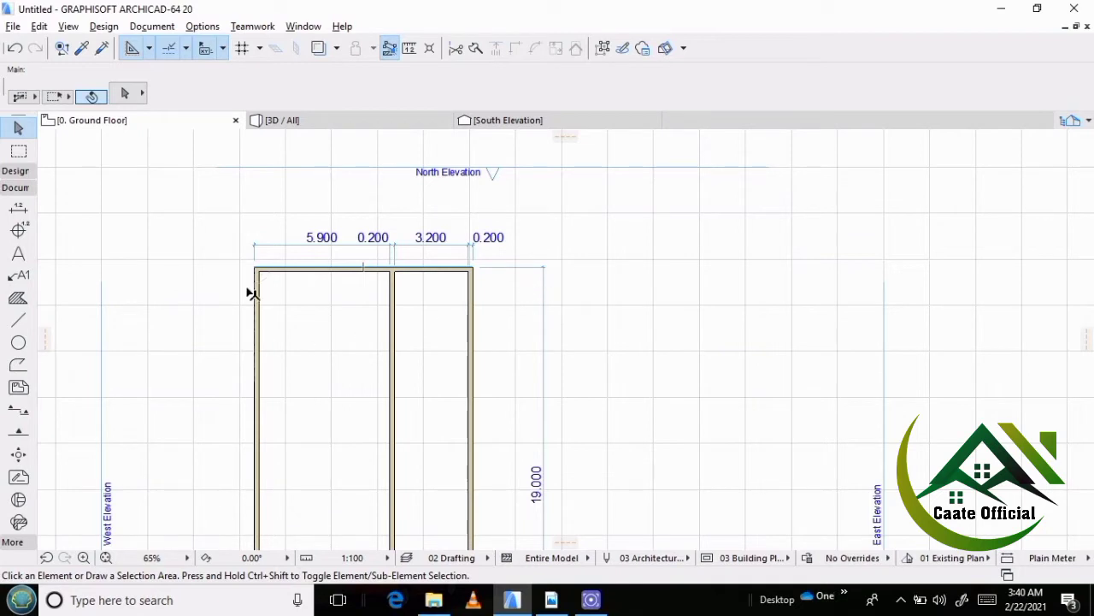
{"action": "scroll", "coordinate": [294, 220], "scroll_direction": "up", "scroll_amount": 3}
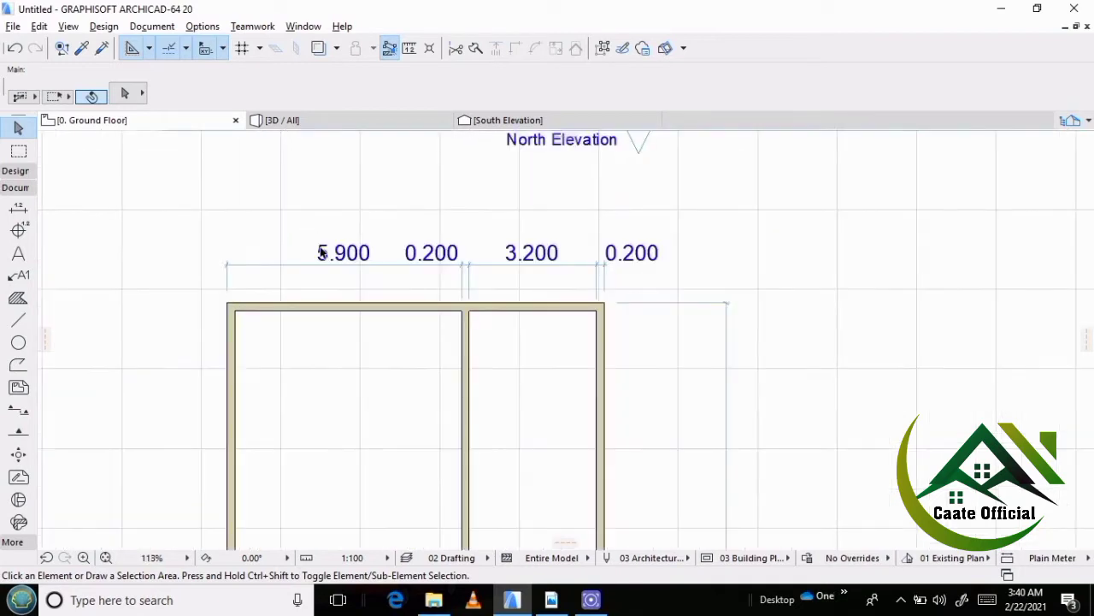
{"action": "left_click", "coordinate": [366, 267]}
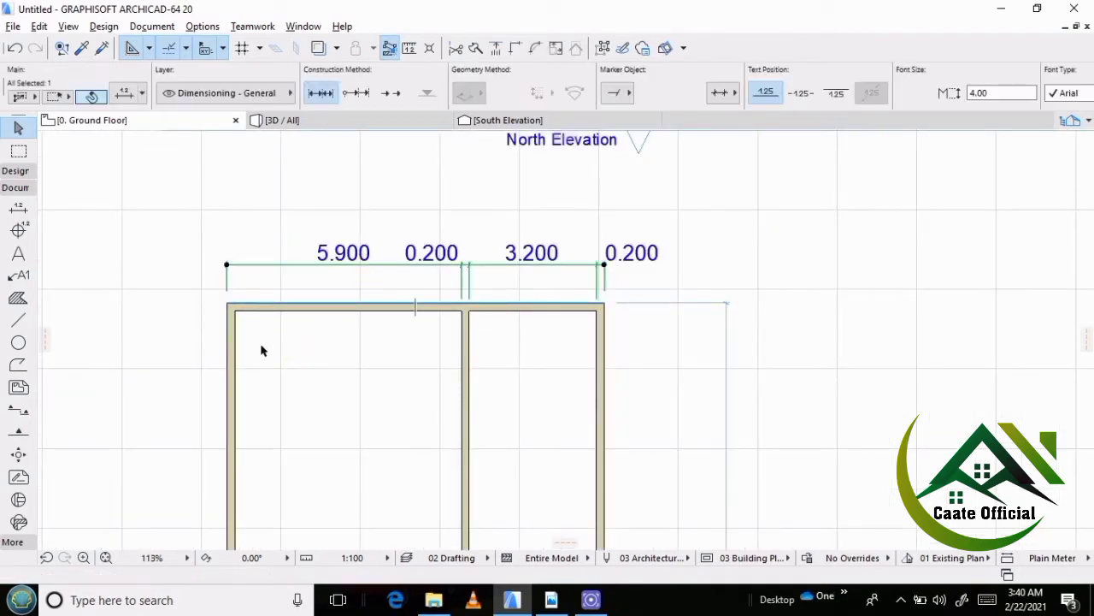
{"action": "left_click", "coordinate": [237, 312]}
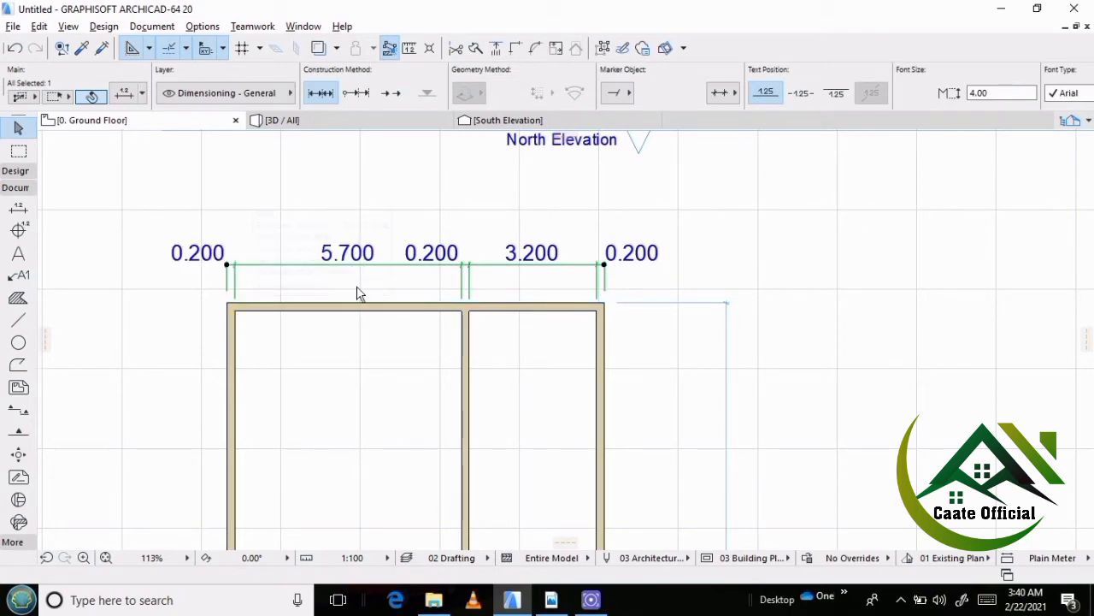
{"action": "left_click", "coordinate": [425, 224]}
{"action": "scroll", "coordinate": [371, 285], "scroll_direction": "down", "scroll_amount": 3}
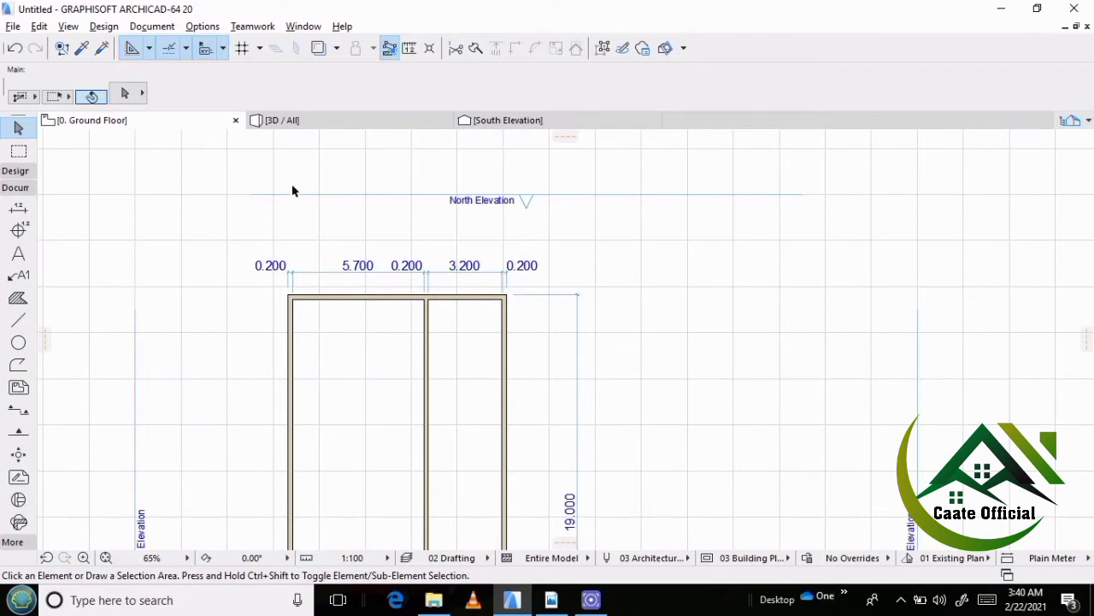
{"action": "scroll", "coordinate": [291, 235], "scroll_direction": "down", "scroll_amount": 2}
{"action": "scroll", "coordinate": [359, 286], "scroll_direction": "up", "scroll_amount": 1}
{"action": "scroll", "coordinate": [288, 214], "scroll_direction": "up", "scroll_amount": 3}
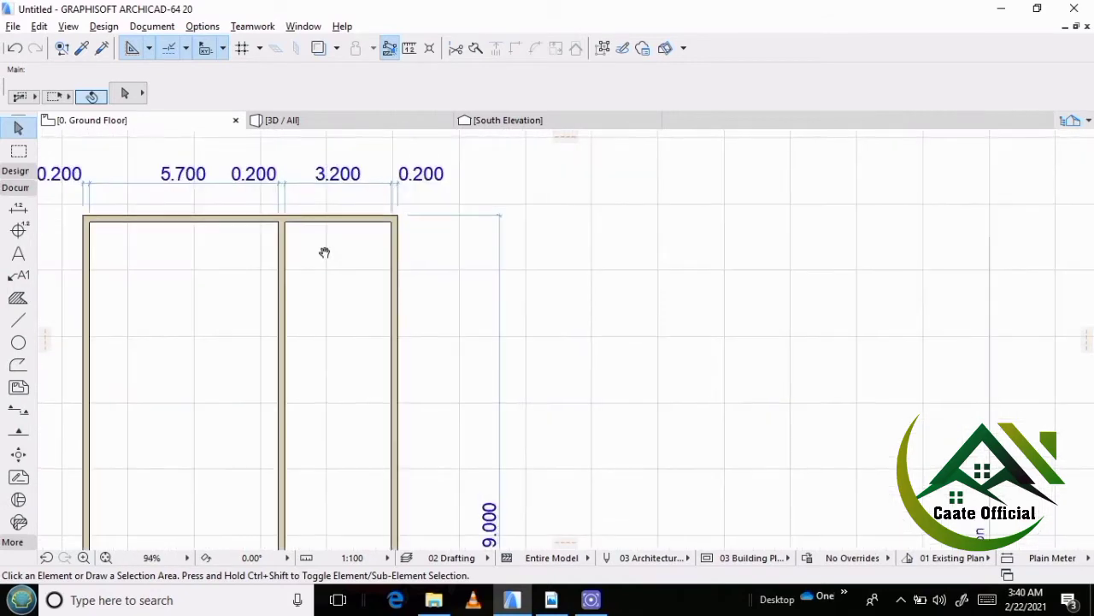
Check the top-right bedroom's depth in the reference plan guri fillo ah.pdf in Adobe Reader and return to ArchiCAD.
{"action": "scroll", "coordinate": [325, 251], "scroll_direction": "down", "scroll_amount": 1}
{"action": "left_click", "coordinate": [551, 599]}
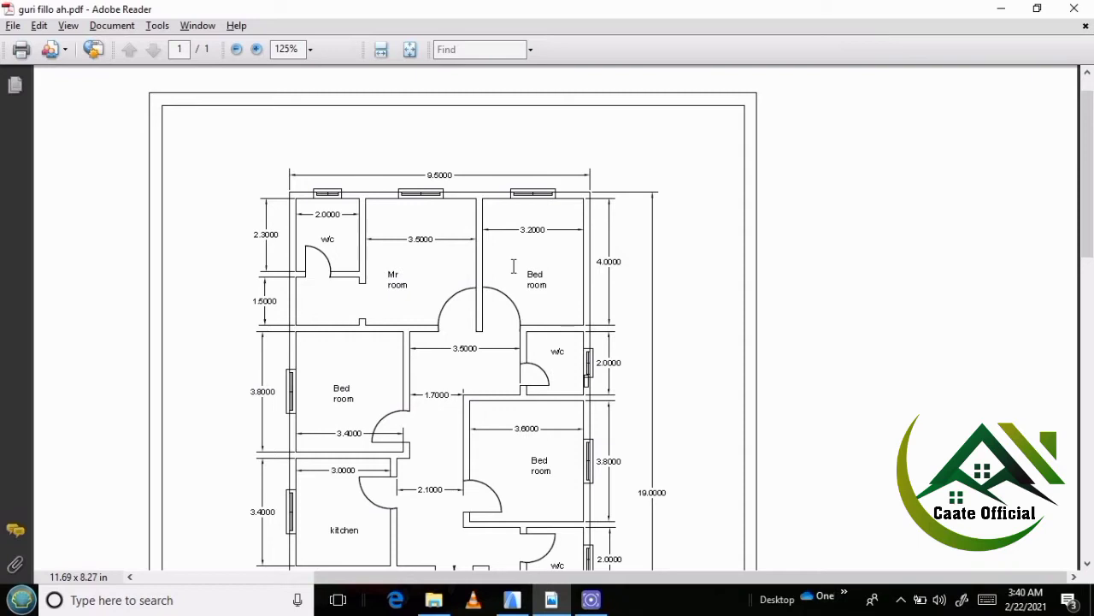
{"action": "left_click", "coordinate": [591, 599]}
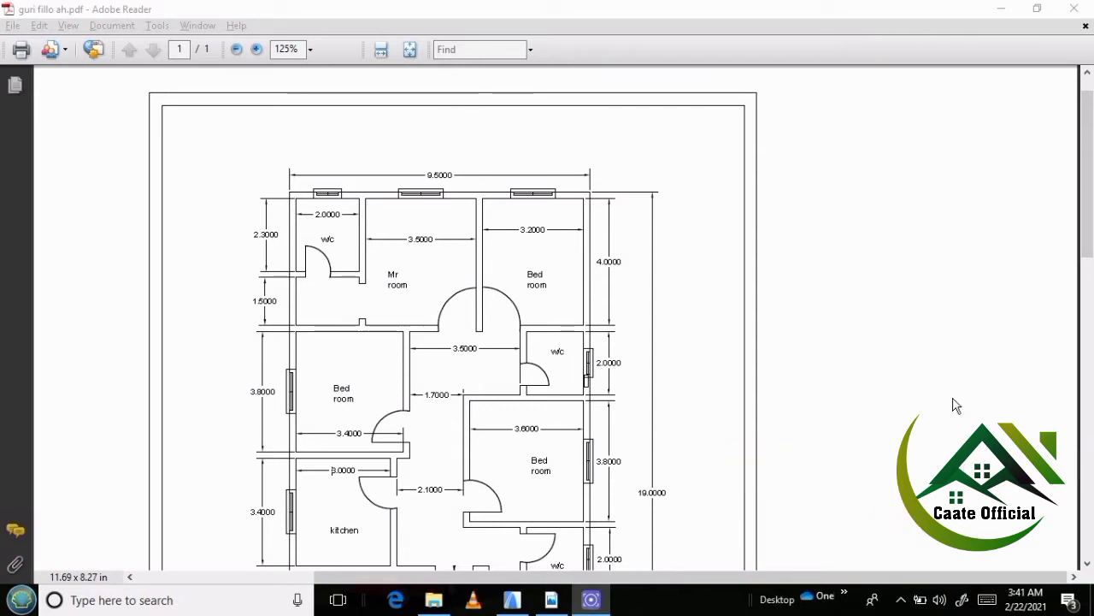
{"action": "left_click", "coordinate": [551, 599]}
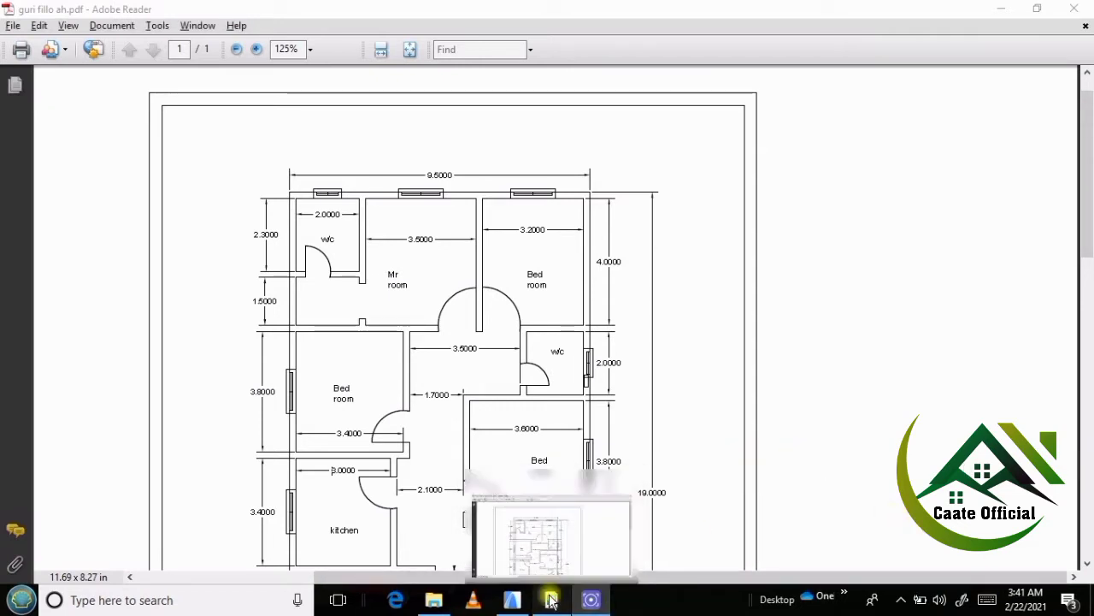
{"action": "key", "text": "alt+Tab"}
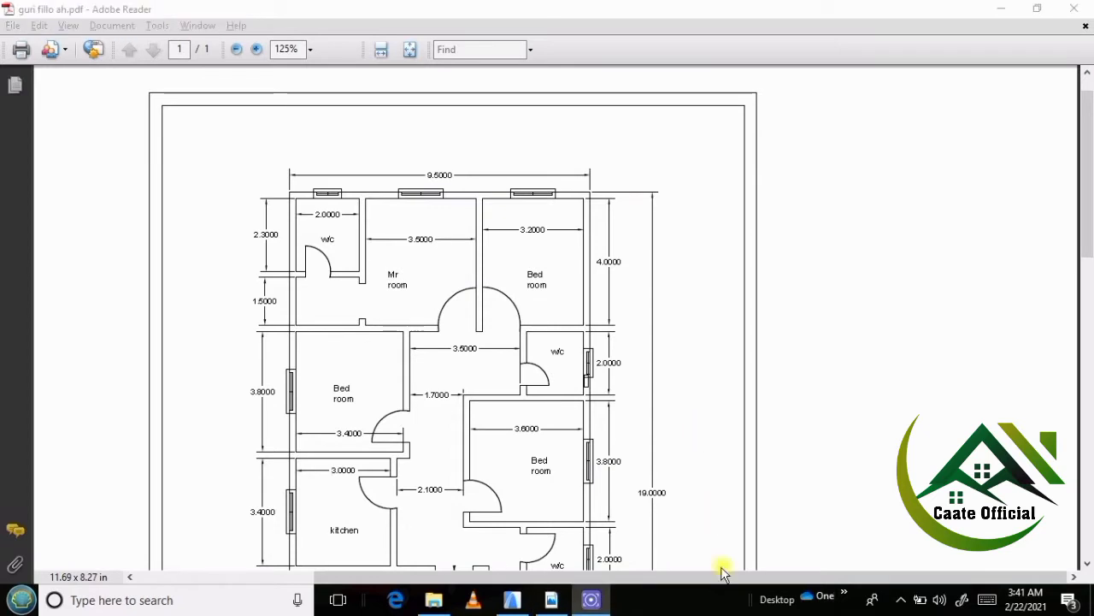
{"action": "left_click", "coordinate": [516, 601]}
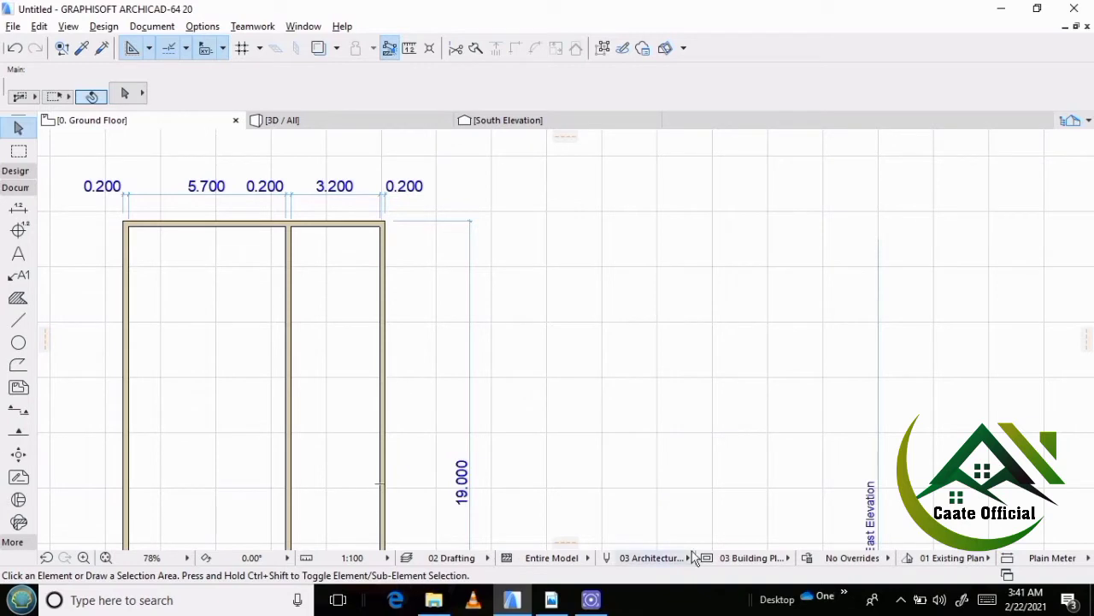
{"action": "left_click", "coordinate": [551, 599]}
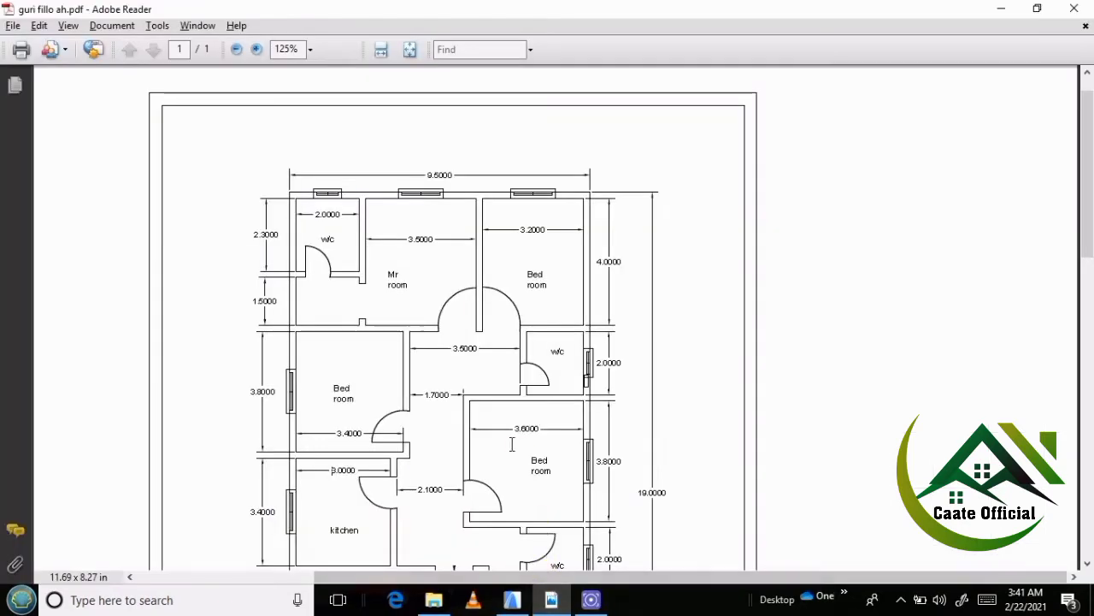
{"action": "left_click", "coordinate": [512, 601]}
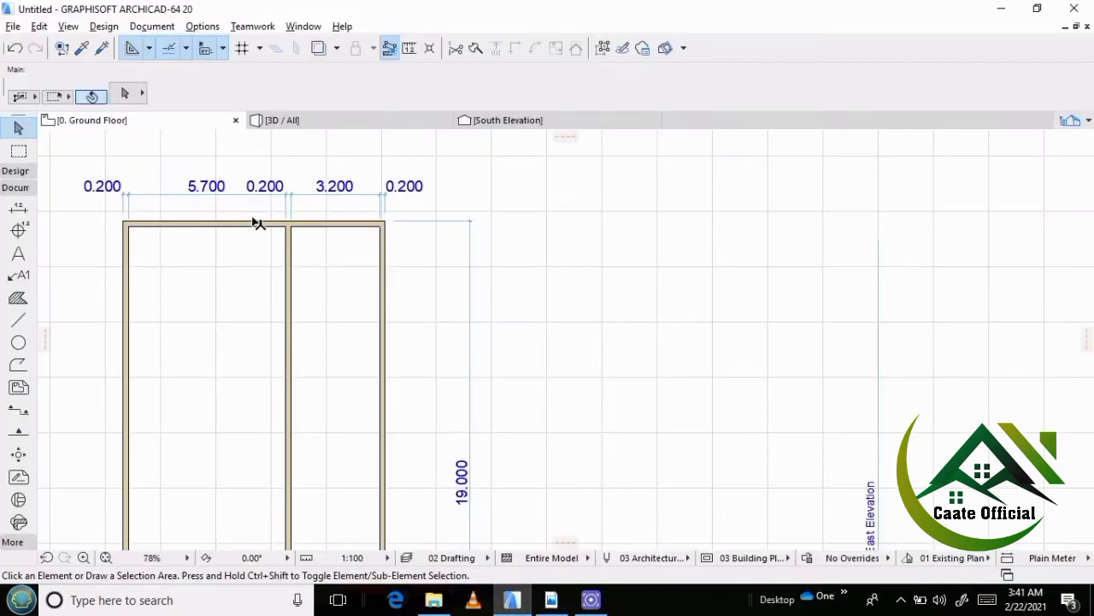
Place a copy of the north outer wall 4.2 m to the south inside the building.
{"action": "scroll", "coordinate": [257, 224], "scroll_direction": "up", "scroll_amount": 3}
{"action": "left_click", "coordinate": [354, 229]}
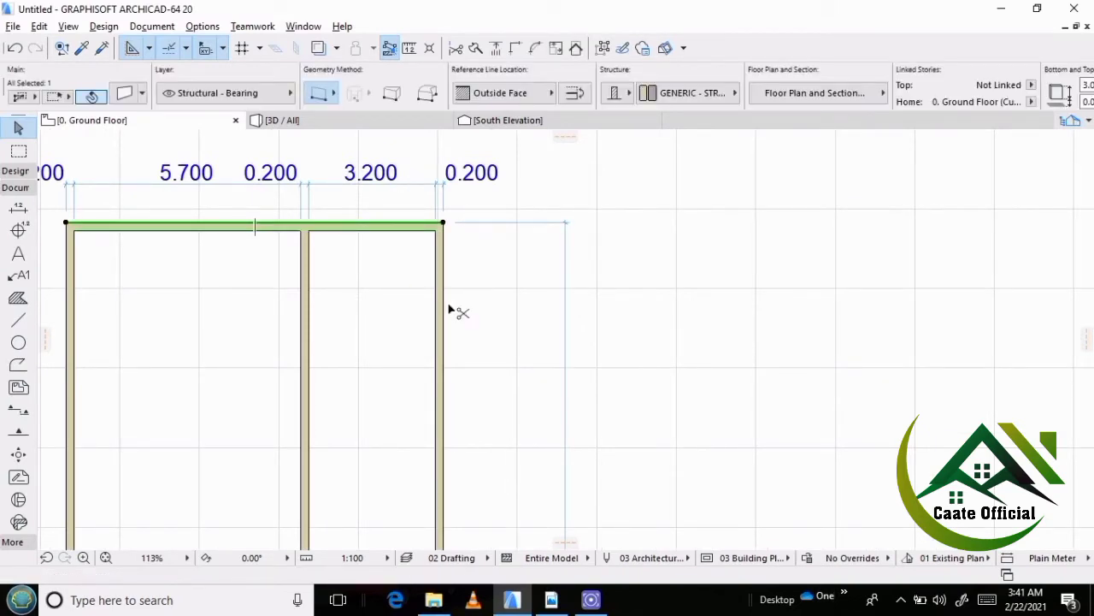
{"action": "key", "text": "ctrl+shift+d"}
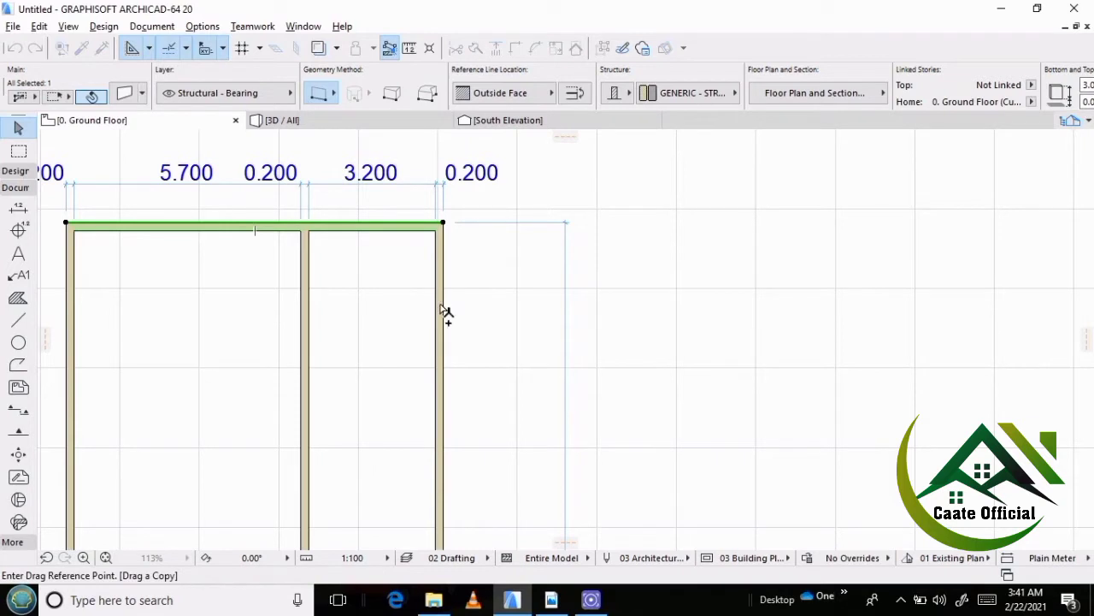
{"action": "left_click", "coordinate": [415, 230]}
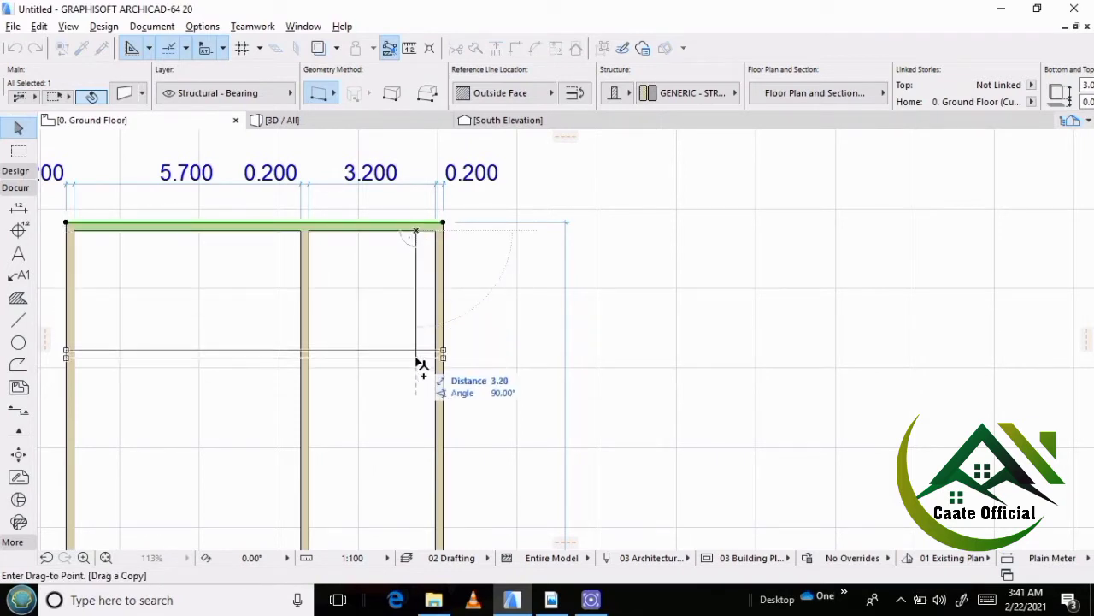
{"action": "type", "text": "4"}
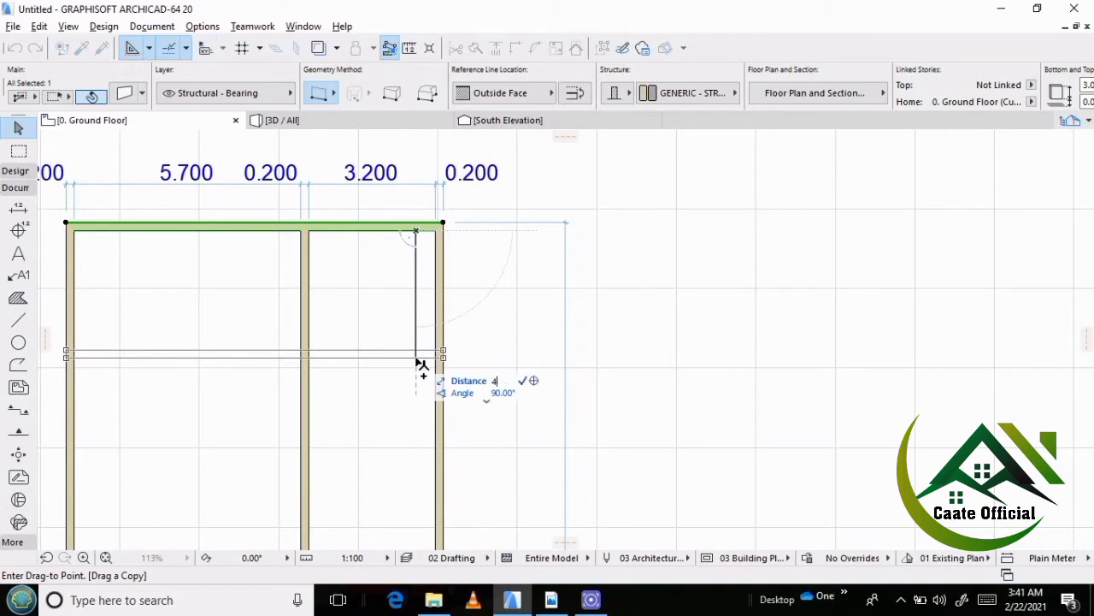
{"action": "type", "text": ".2"}
{"action": "key", "text": "Return"}
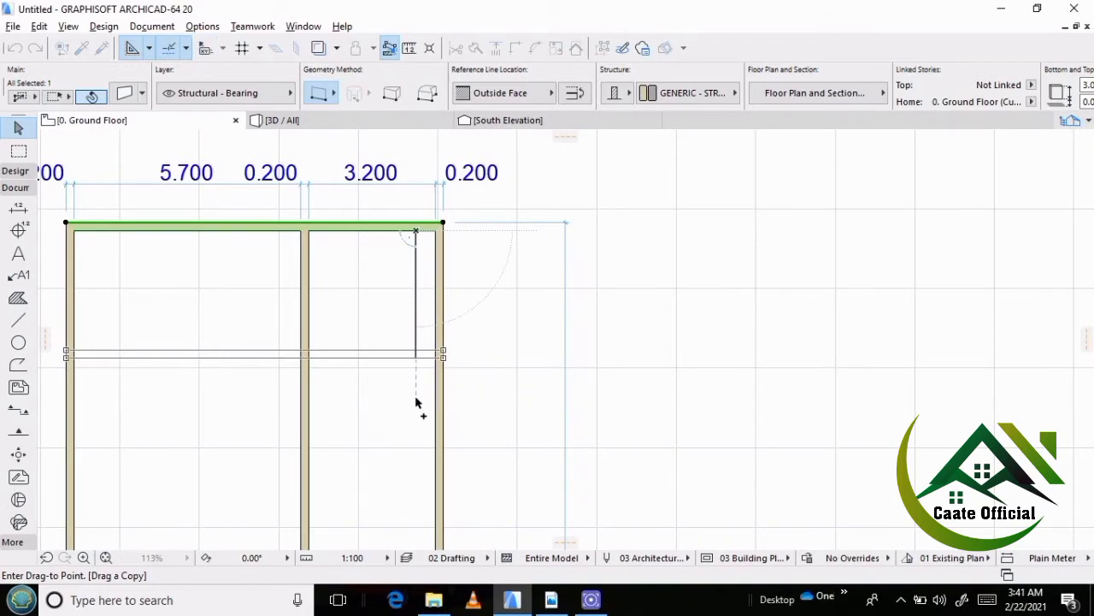
{"action": "left_click", "coordinate": [500, 327]}
Add points to the overall length dimension at both faces of the new horizontal partition and the north wall's inner face.
{"action": "scroll", "coordinate": [427, 242], "scroll_direction": "down", "scroll_amount": 4}
{"action": "scroll", "coordinate": [479, 282], "scroll_direction": "up", "scroll_amount": 1}
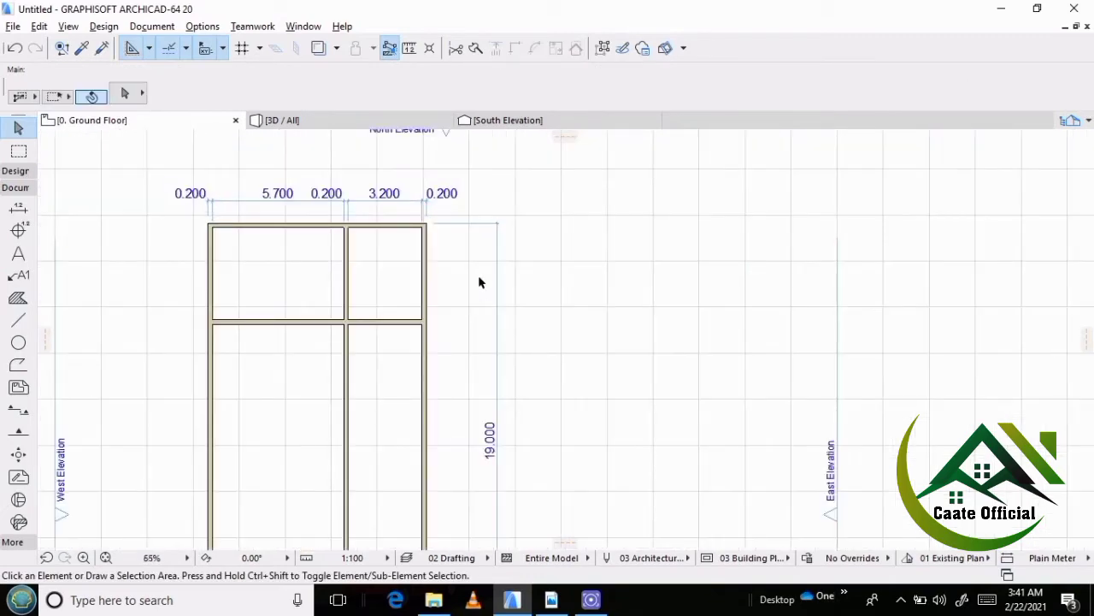
{"action": "left_click", "coordinate": [497, 276]}
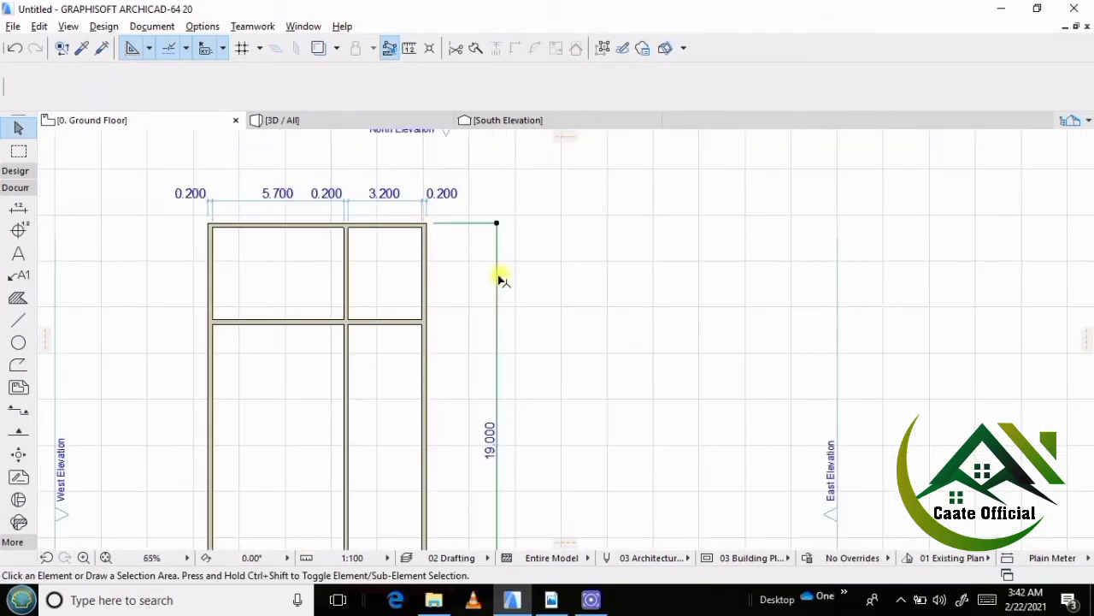
{"action": "left_click", "coordinate": [425, 321]}
{"action": "left_click", "coordinate": [425, 324]}
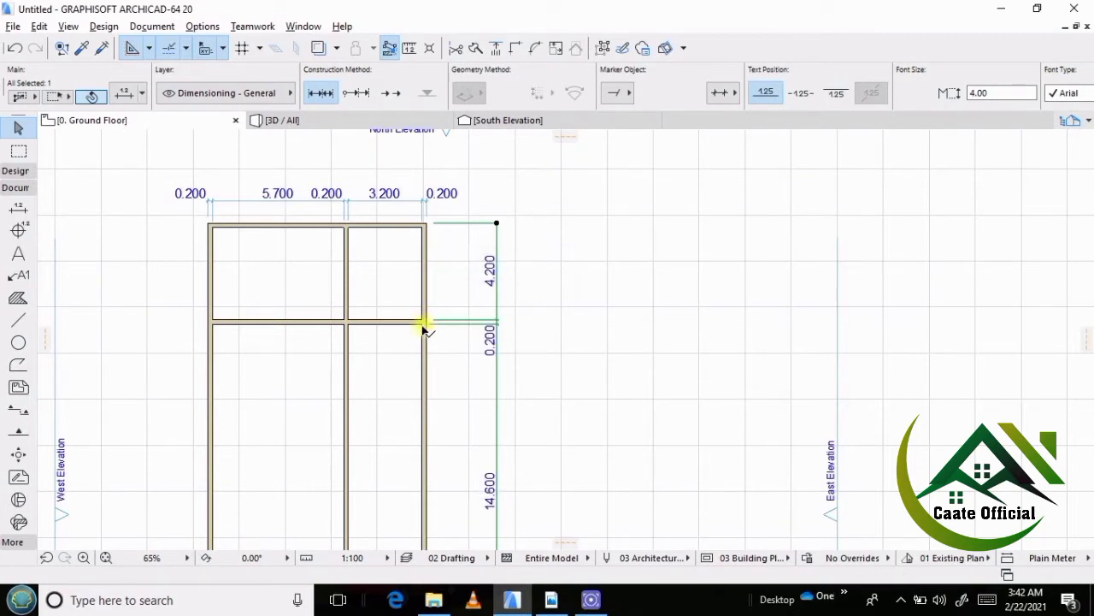
{"action": "left_click", "coordinate": [425, 225]}
{"action": "left_click", "coordinate": [554, 245]}
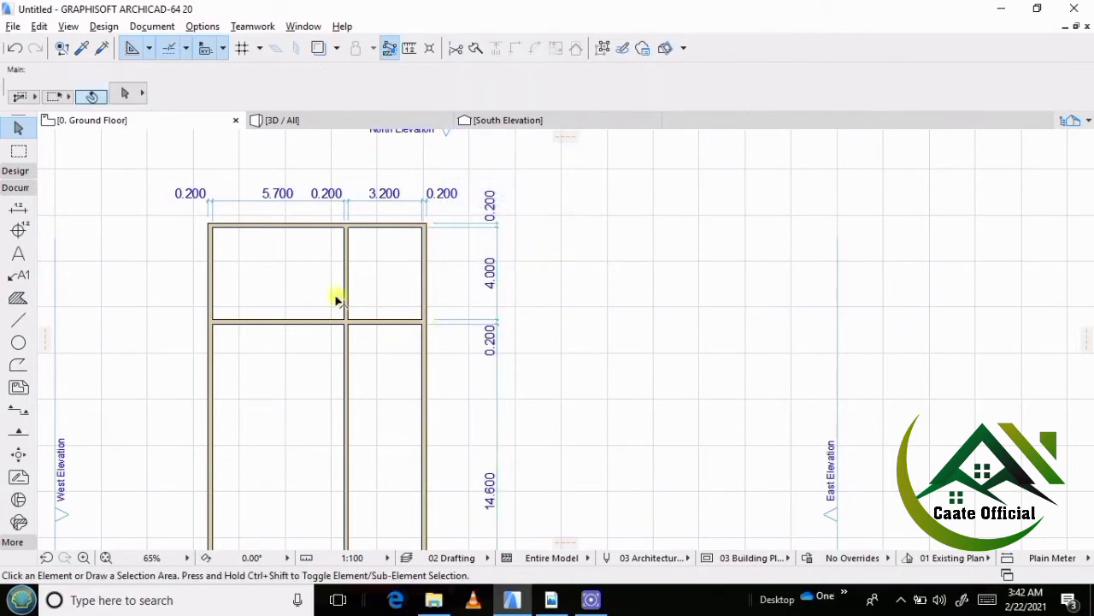
Check the Mr room's width in the reference PDF and place a copy of the existing vertical partition 3.7 m to the west in ArchiCAD.
{"action": "scroll", "coordinate": [333, 295], "scroll_direction": "up", "scroll_amount": 3}
{"action": "scroll", "coordinate": [328, 287], "scroll_direction": "down", "scroll_amount": 4}
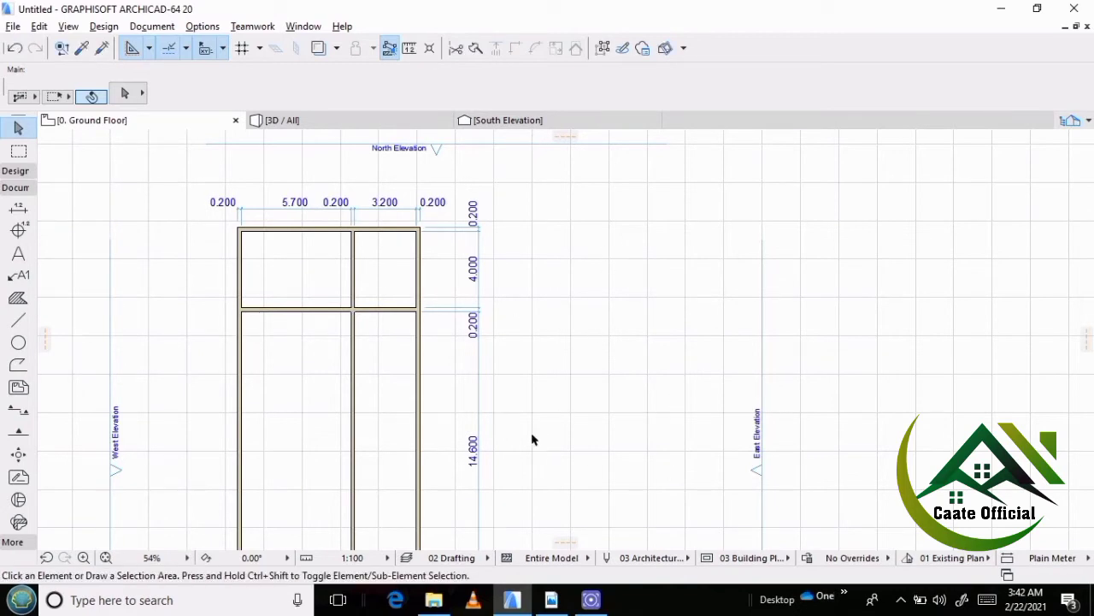
{"action": "left_click", "coordinate": [551, 601]}
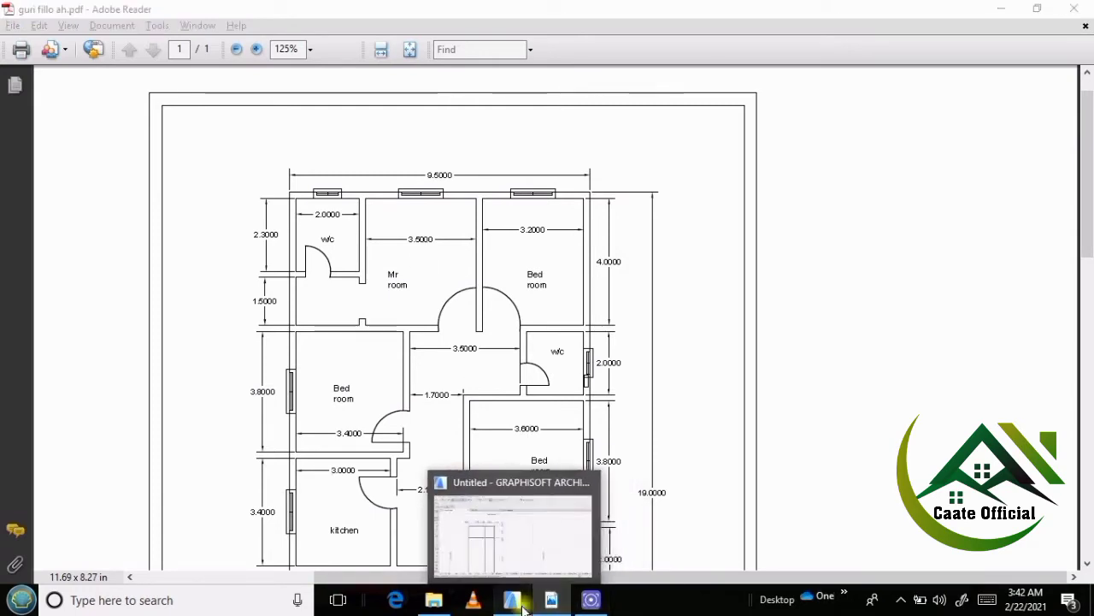
{"action": "left_click", "coordinate": [520, 604]}
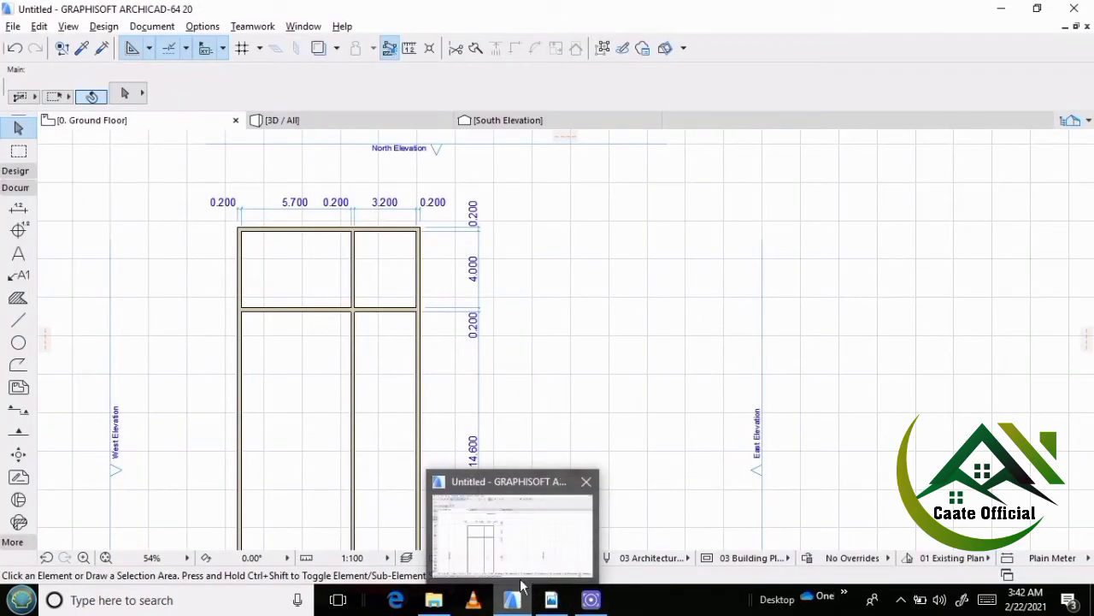
{"action": "scroll", "coordinate": [324, 259], "scroll_direction": "up", "scroll_amount": 3}
{"action": "scroll", "coordinate": [324, 259], "scroll_direction": "up", "scroll_amount": 4}
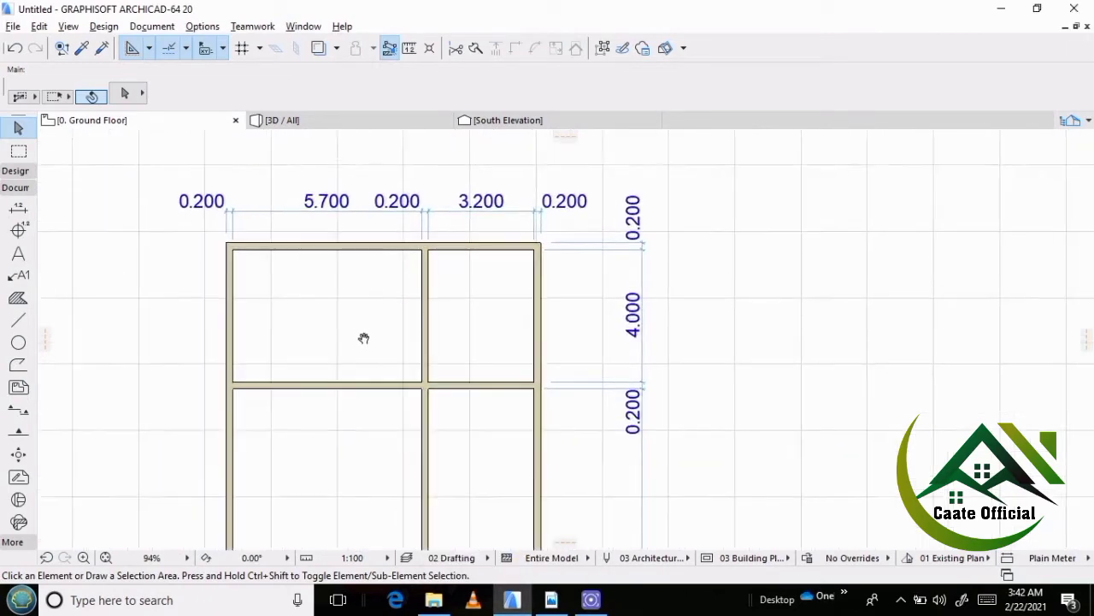
{"action": "left_click", "coordinate": [499, 325]}
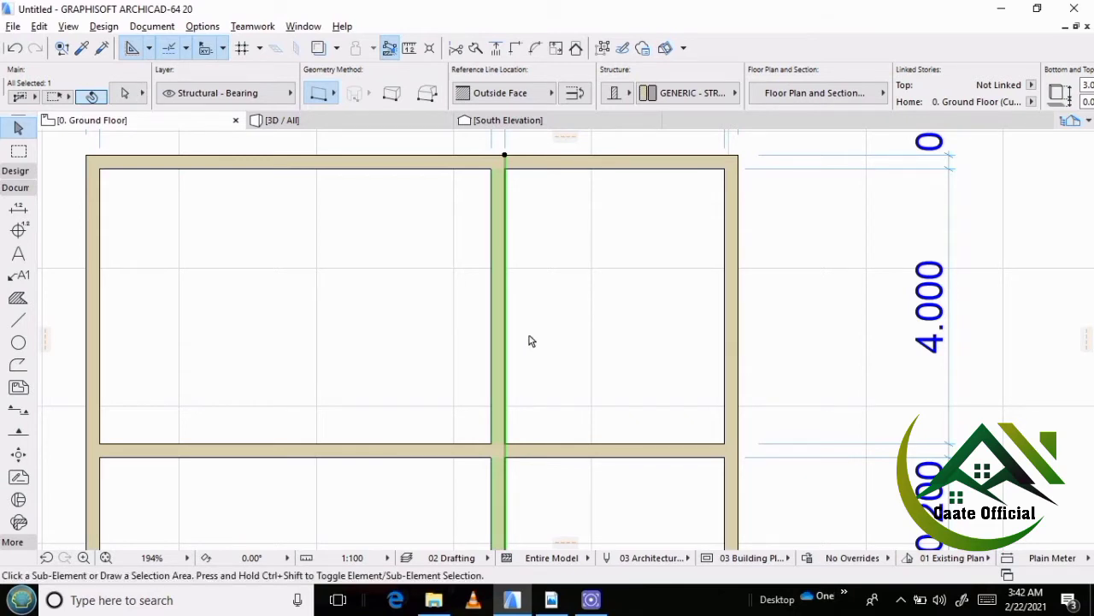
{"action": "key", "text": "ctrl+shift+d"}
{"action": "left_click", "coordinate": [523, 334]}
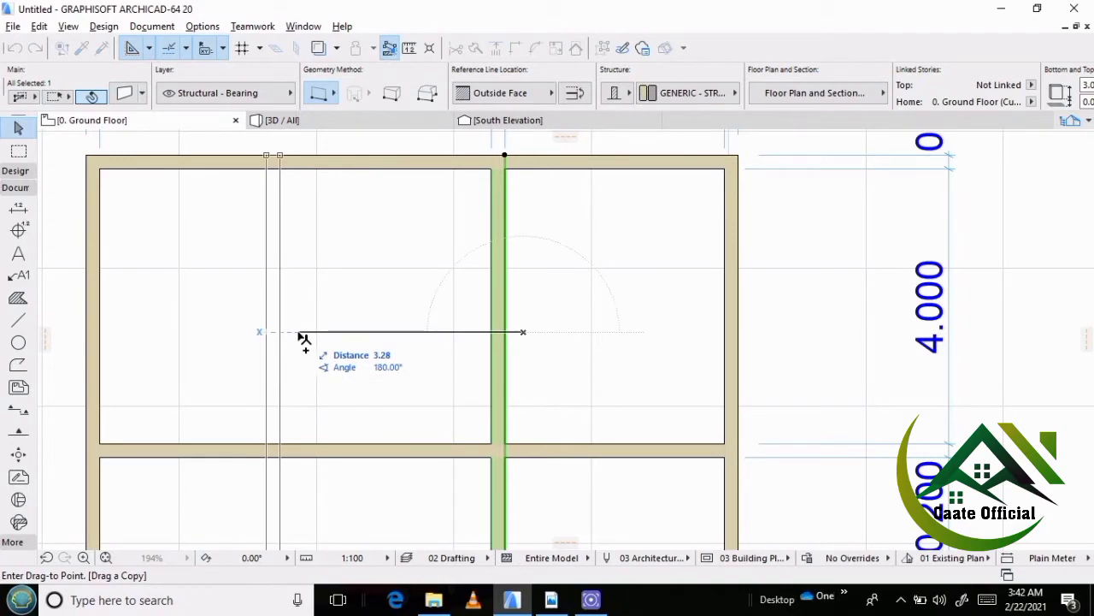
{"action": "type", "text": "3.7"}
{"action": "key", "text": "Return"}
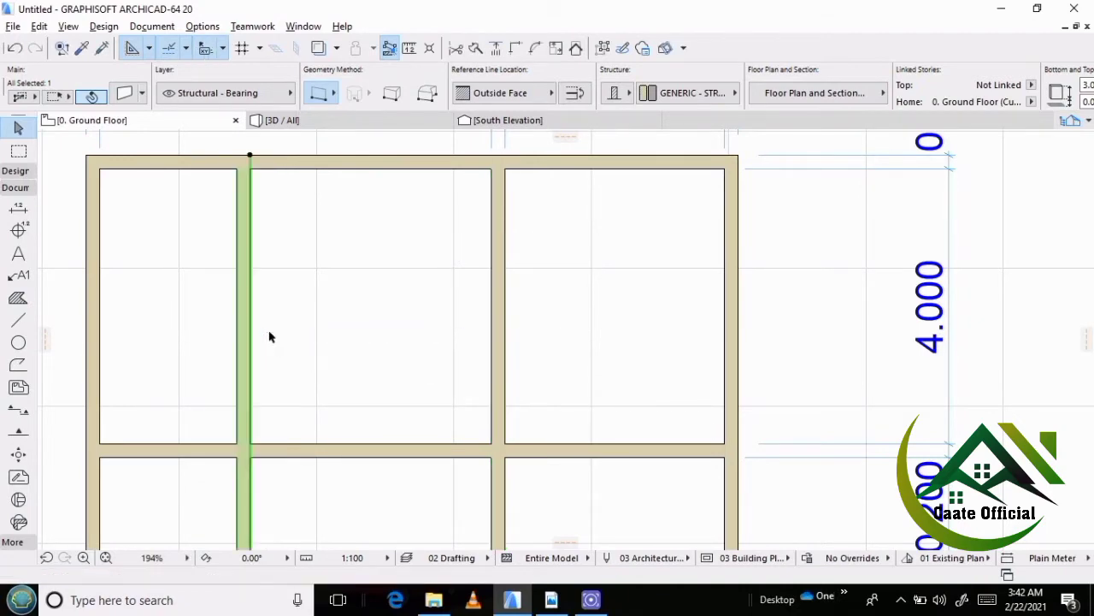
{"action": "left_click", "coordinate": [349, 388]}
Add points to the width dimension chain at both faces of the new western partition.
{"action": "scroll", "coordinate": [347, 364], "scroll_direction": "down", "scroll_amount": 3}
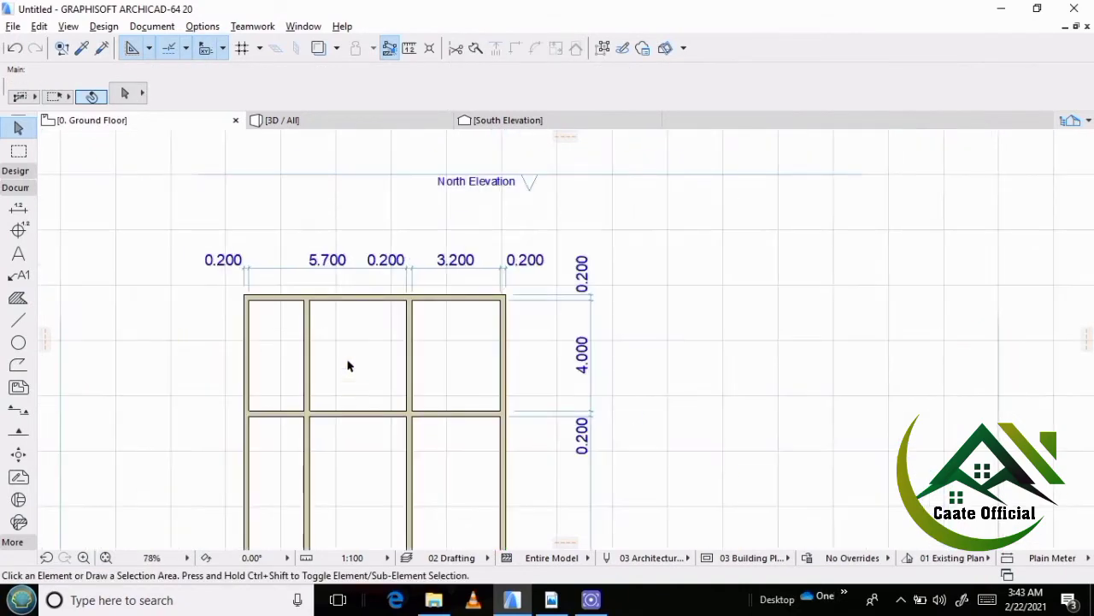
{"action": "scroll", "coordinate": [278, 265], "scroll_direction": "up", "scroll_amount": 2}
{"action": "scroll", "coordinate": [278, 266], "scroll_direction": "up", "scroll_amount": 1}
{"action": "left_click", "coordinate": [310, 276]}
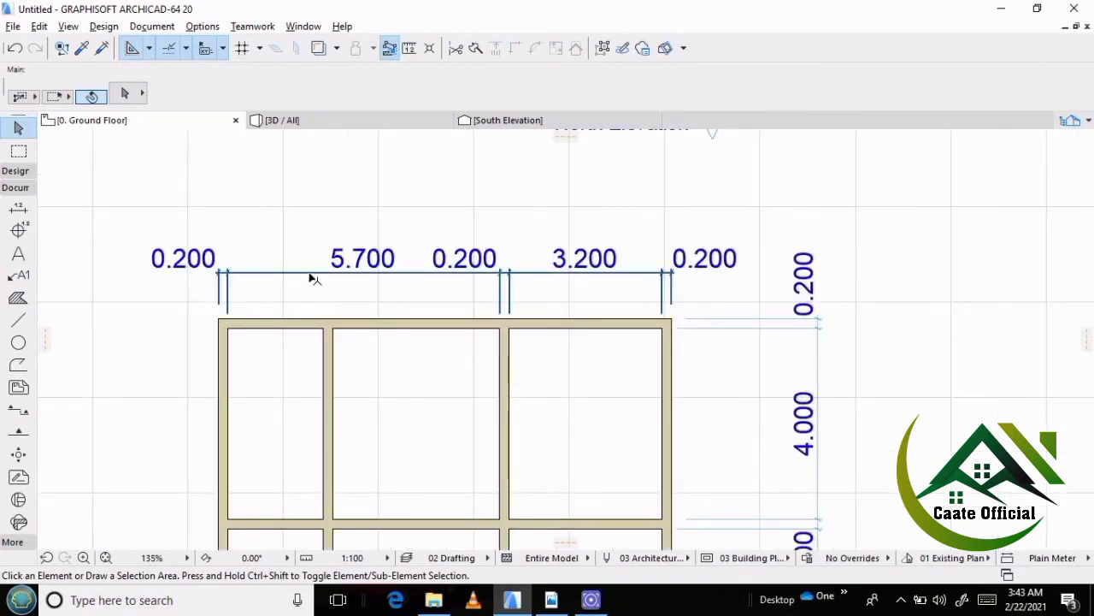
{"action": "left_click", "coordinate": [332, 329]}
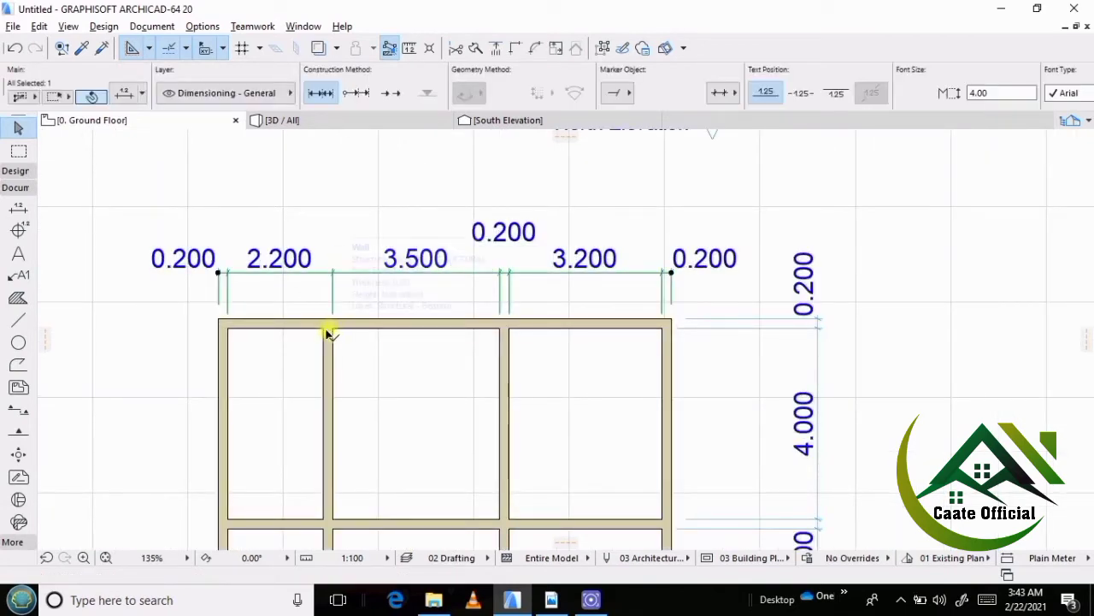
{"action": "left_click", "coordinate": [324, 330]}
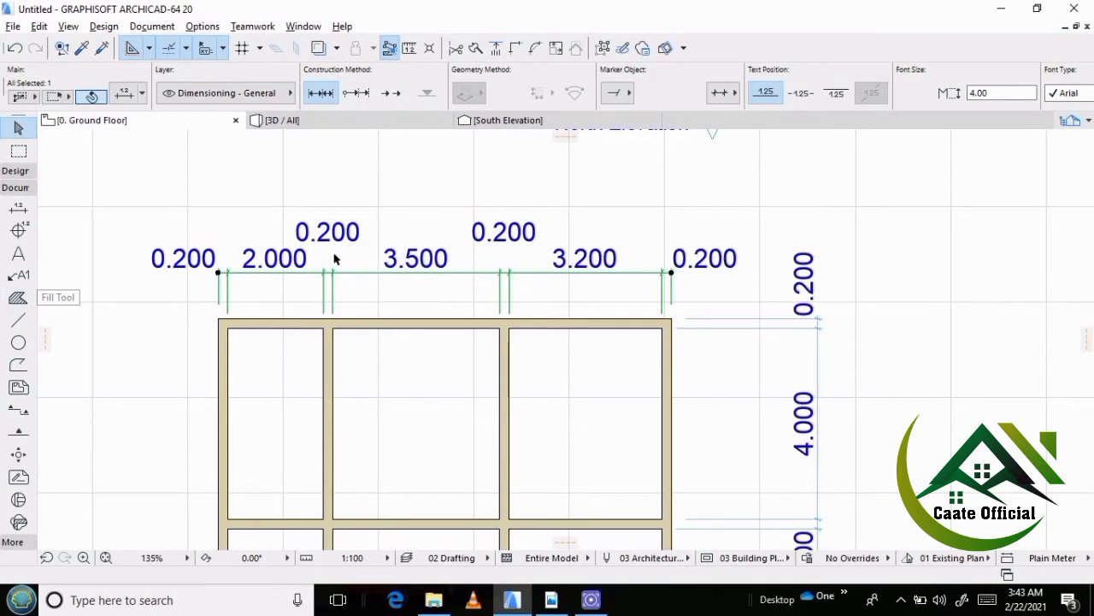
{"action": "scroll", "coordinate": [325, 268], "scroll_direction": "down", "scroll_amount": 2}
{"action": "left_click", "coordinate": [279, 298]}
{"action": "left_click", "coordinate": [236, 342]}
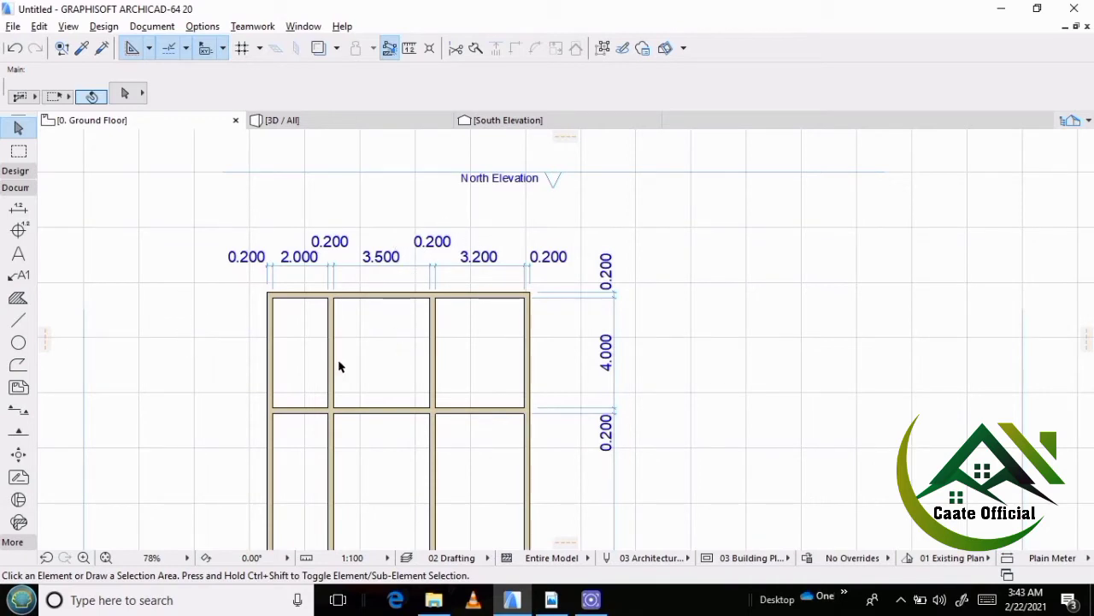
Check the top-left w/c's depth in the reference PDF in Adobe Reader and return to the ArchiCAD floor plan.
{"action": "middle_click_drag", "start_coordinate": [333, 425], "coordinate": [335, 371]}
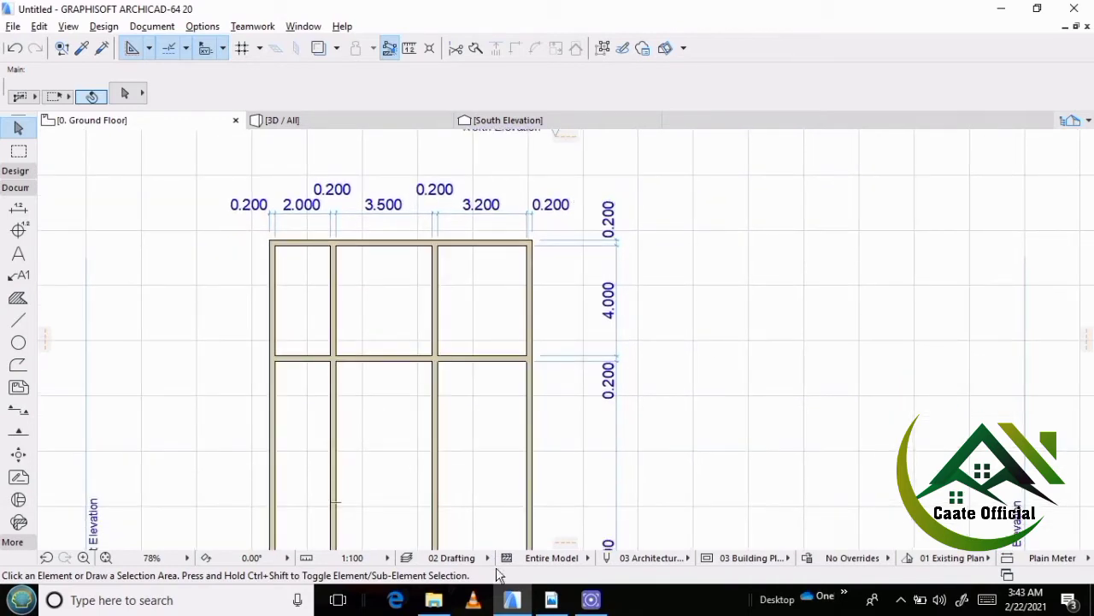
{"action": "mouse_move", "coordinate": [550, 603]}
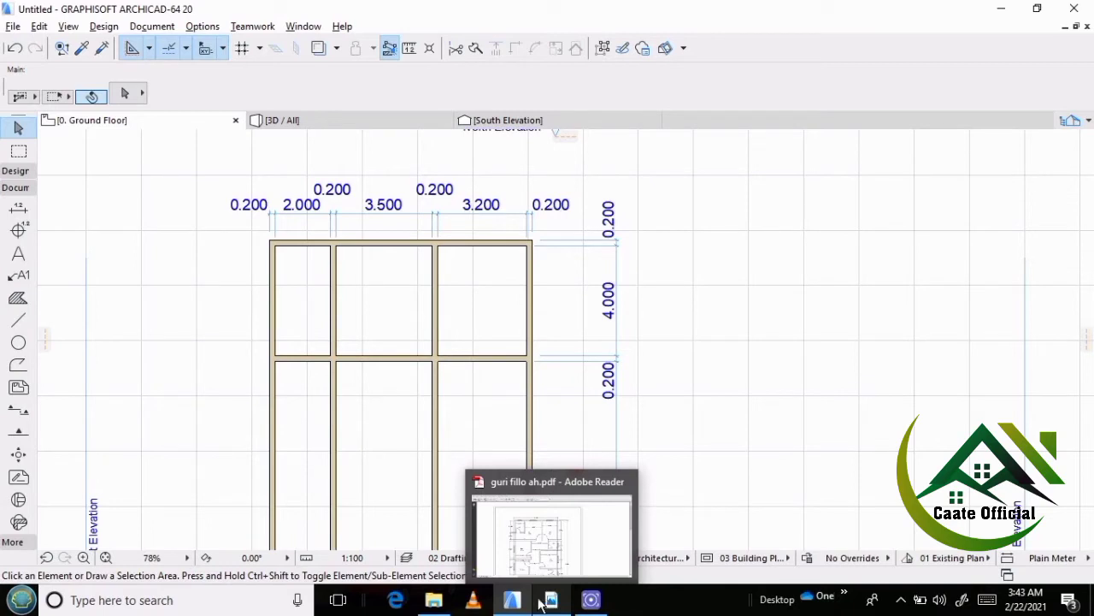
{"action": "left_click", "coordinate": [418, 366]}
{"action": "left_click", "coordinate": [391, 323]}
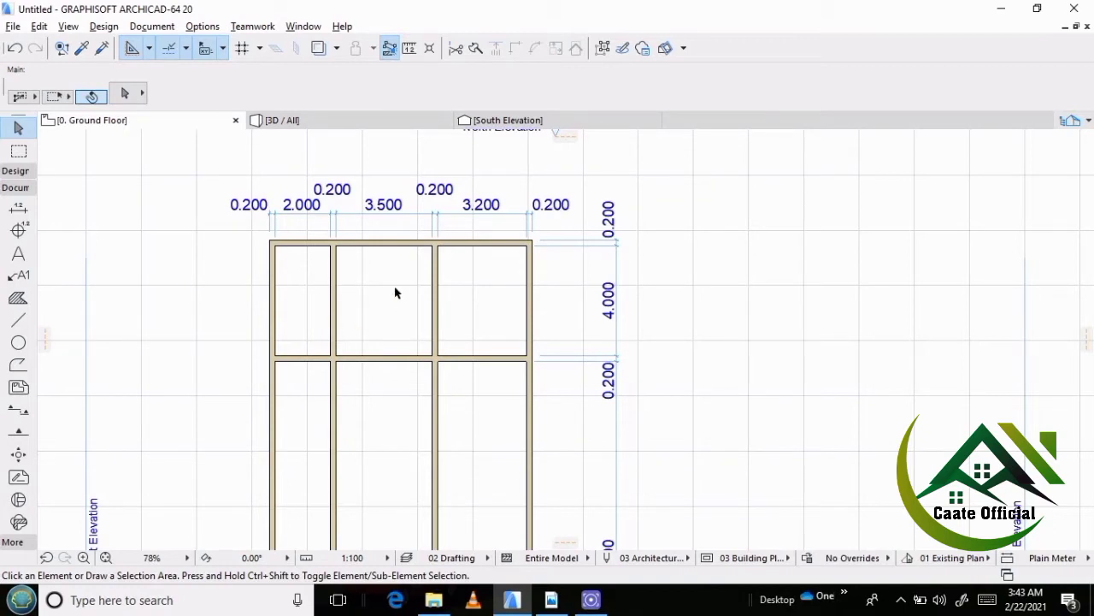
{"action": "left_click", "coordinate": [552, 601]}
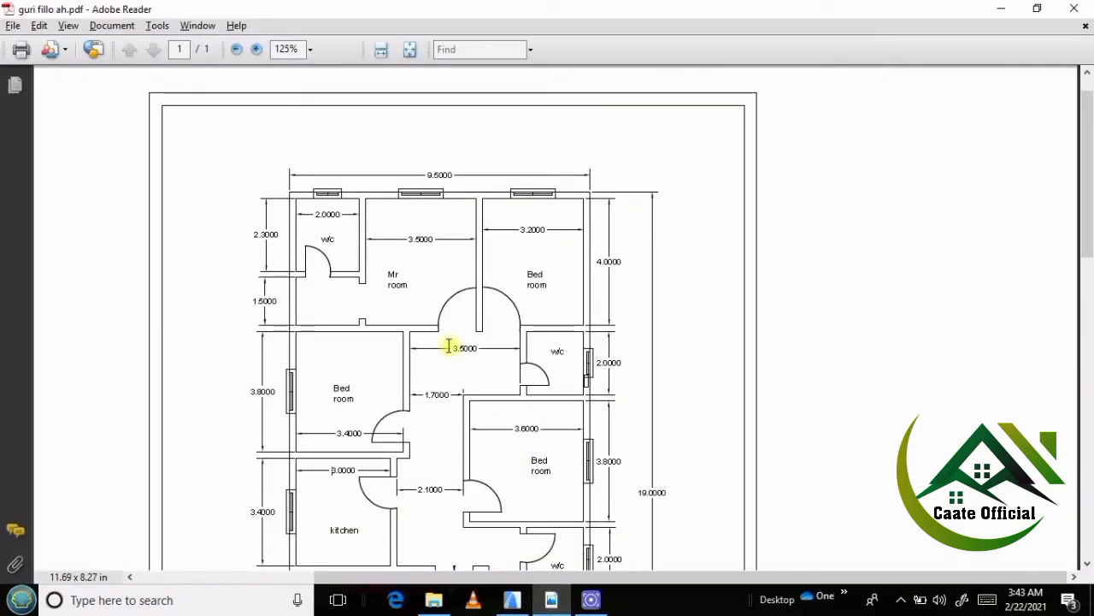
{"action": "left_click", "coordinate": [529, 603]}
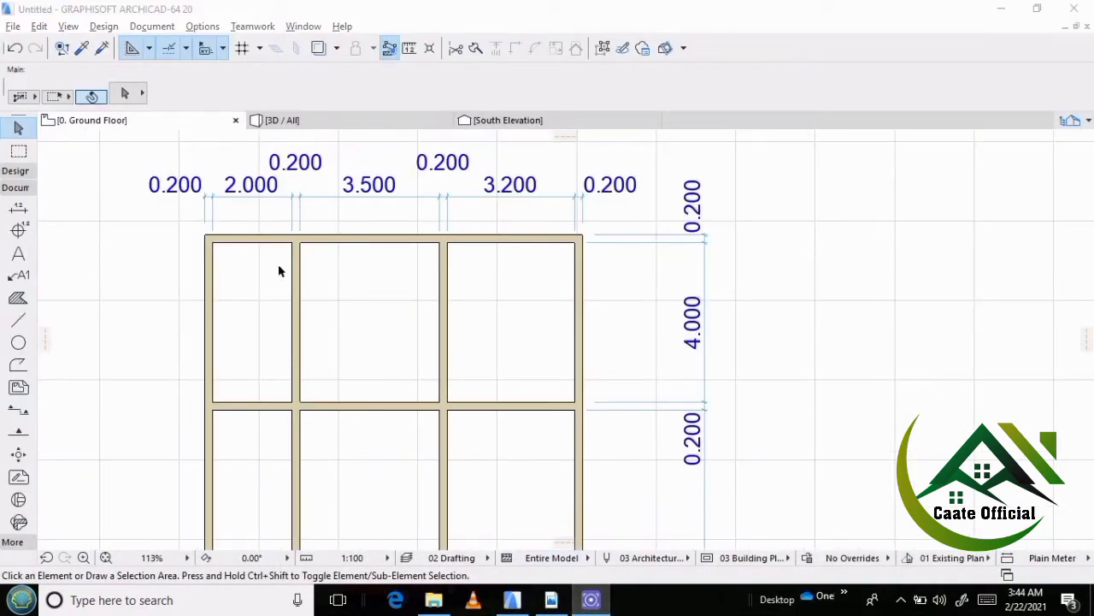
Place a copy of the north wall to the south, between the north wall and the horizontal partition.
{"action": "left_click", "coordinate": [311, 309]}
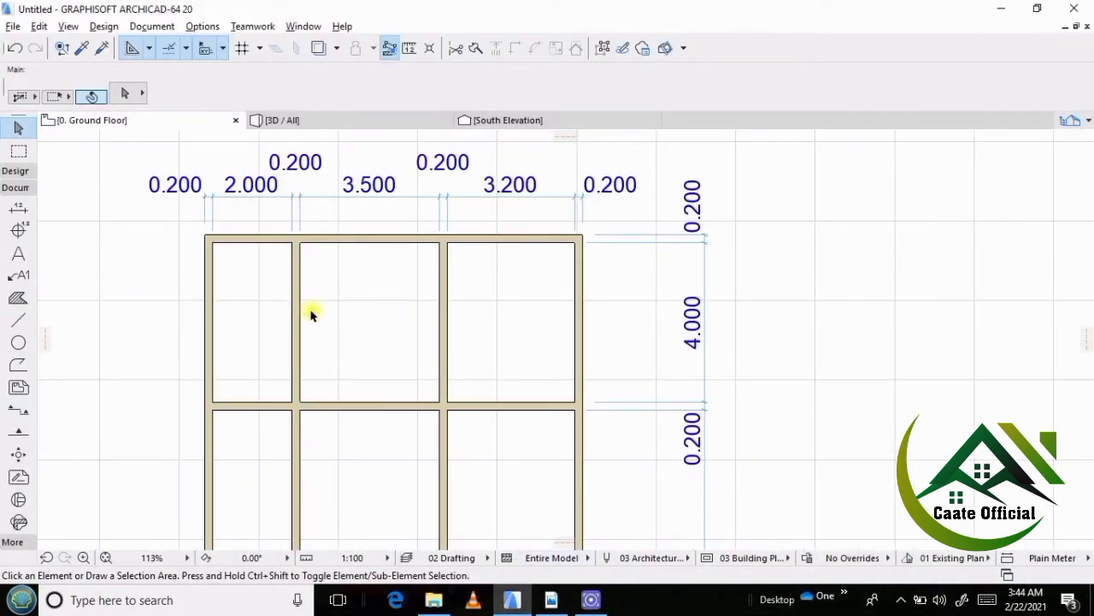
{"action": "left_click", "coordinate": [245, 237]}
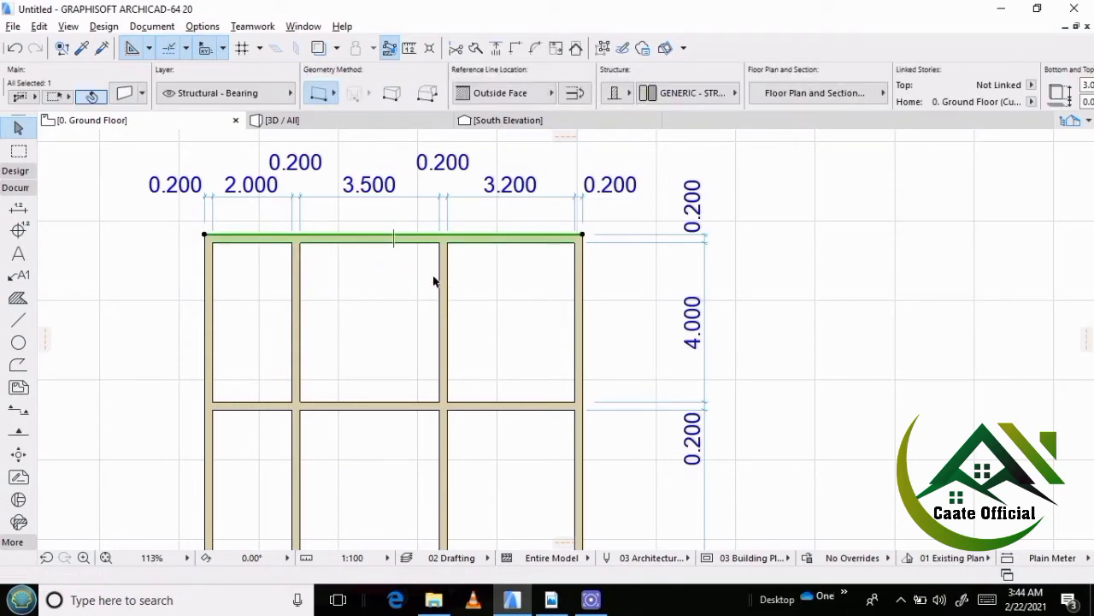
{"action": "key", "text": "ctrl+shift+d"}
{"action": "left_click", "coordinate": [393, 242]}
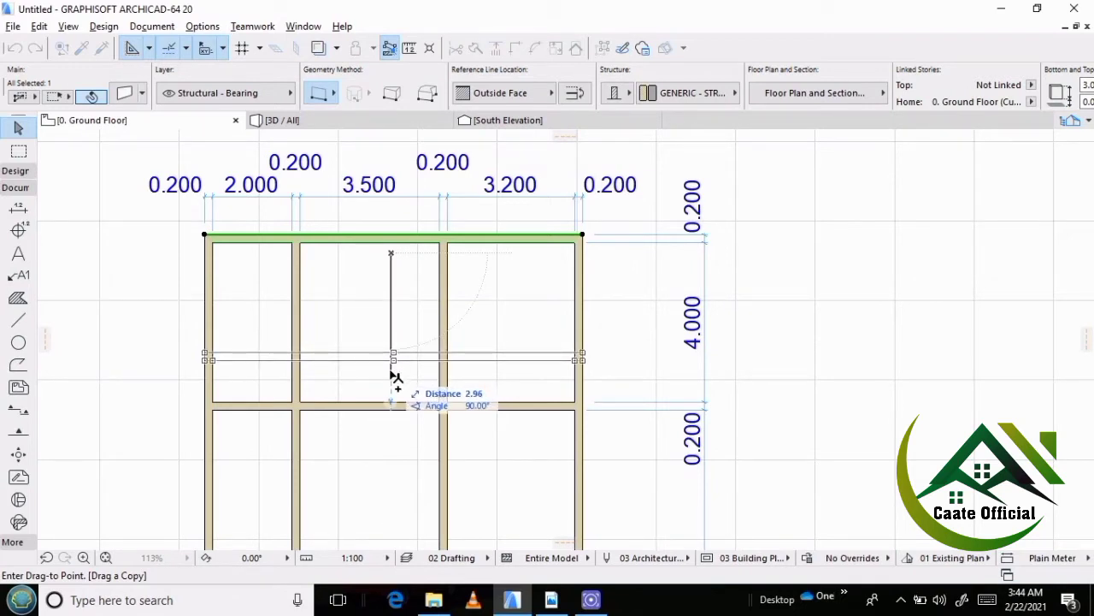
{"action": "type", "text": "2."}
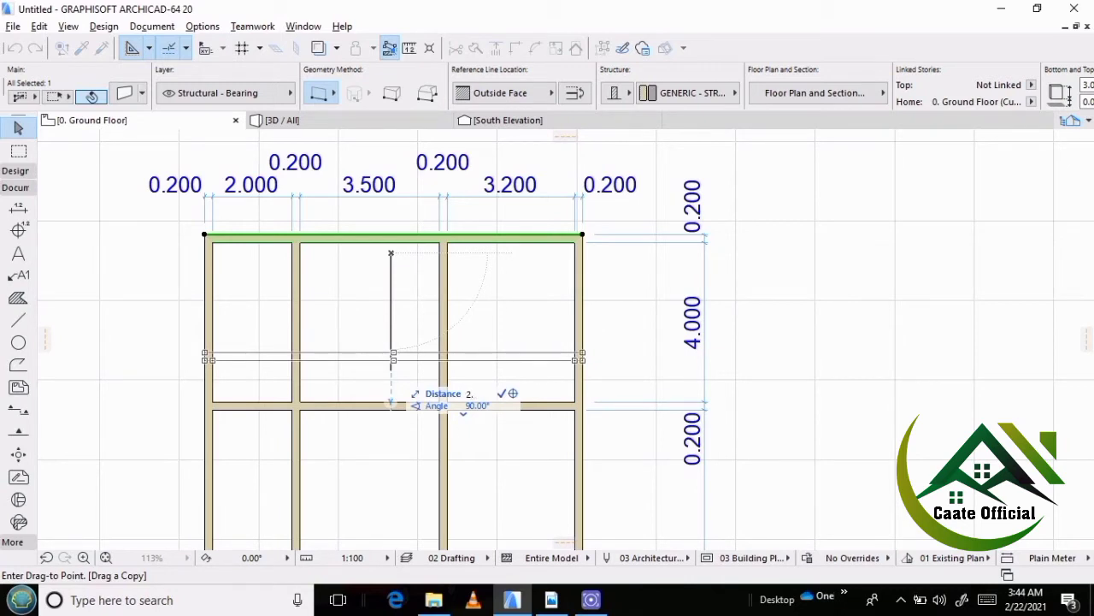
{"action": "key", "text": "Return"}
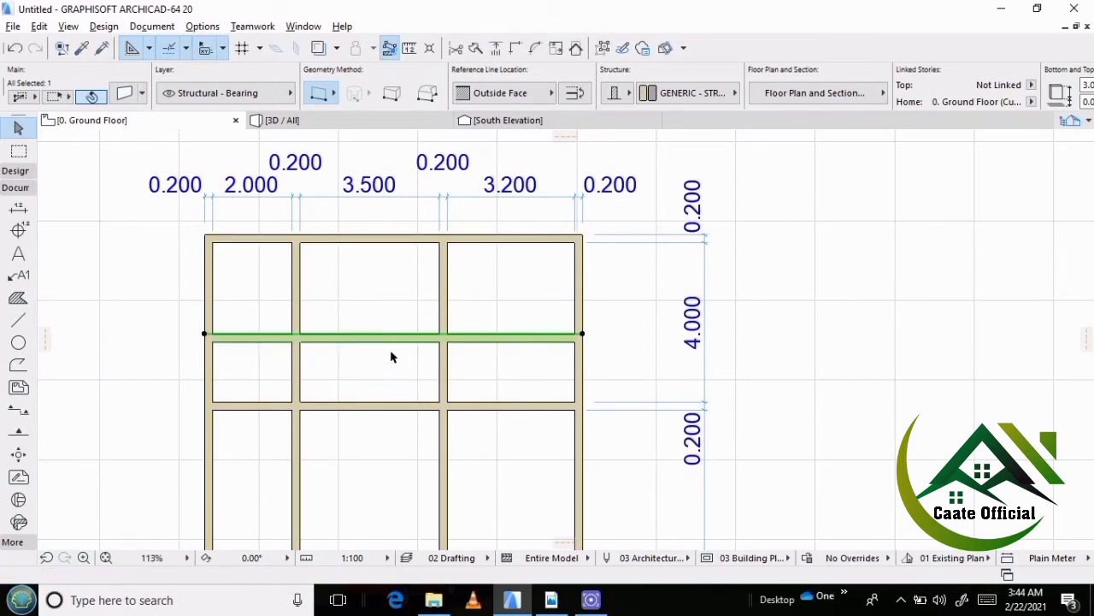
{"action": "left_click", "coordinate": [523, 309]}
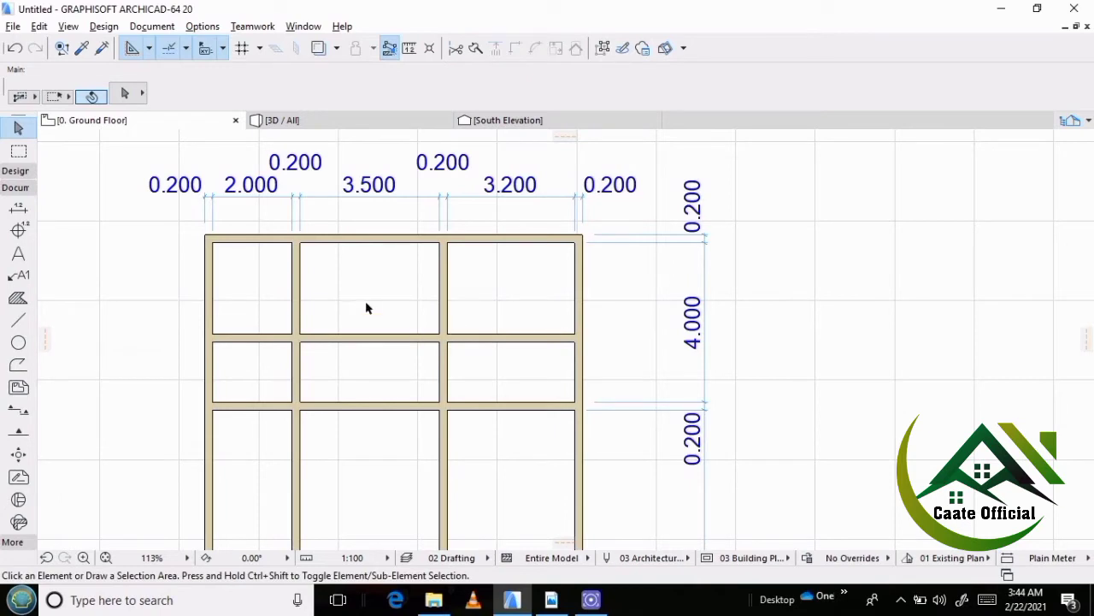
Trim the copied wall's eastern and middle segments away so that only the part in the western room remains.
{"action": "scroll", "coordinate": [351, 306], "scroll_direction": "down", "scroll_amount": 3}
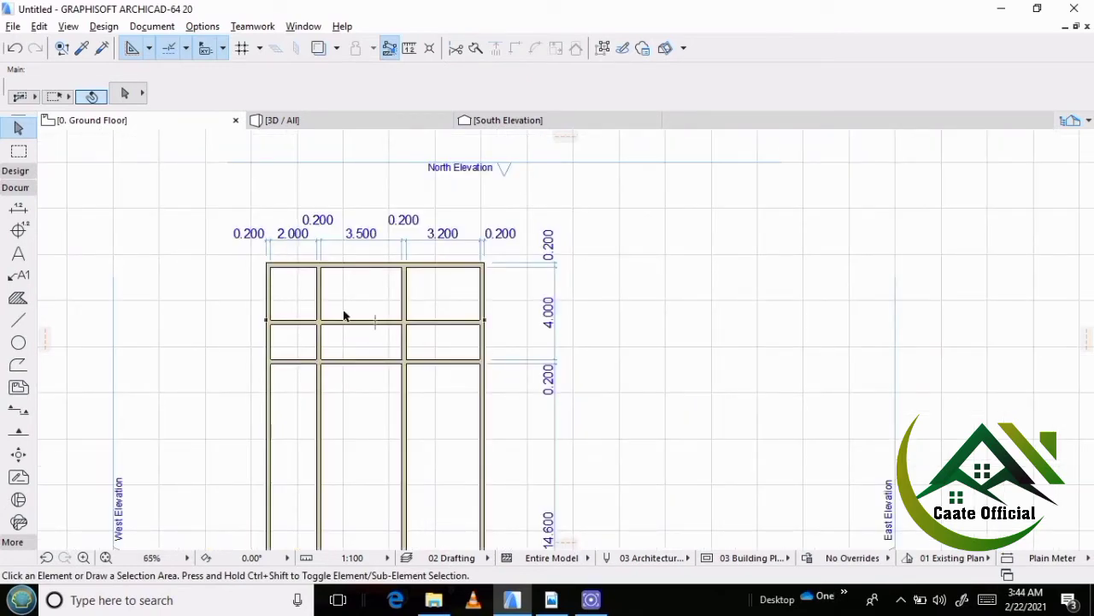
{"action": "scroll", "coordinate": [344, 316], "scroll_direction": "up", "scroll_amount": 1}
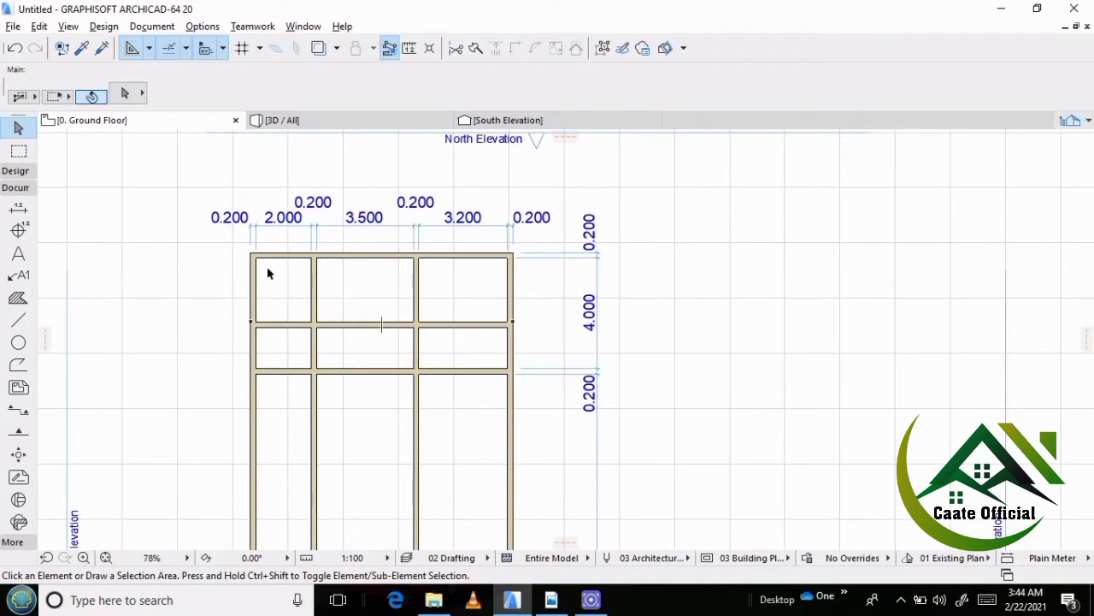
{"action": "scroll", "coordinate": [299, 292], "scroll_direction": "down", "scroll_amount": 1}
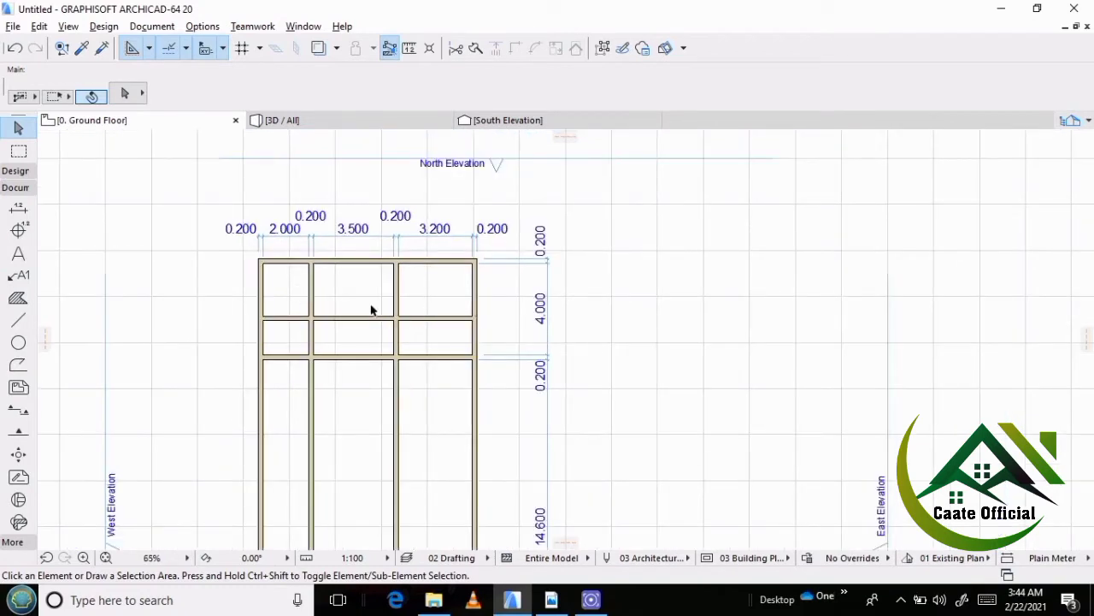
{"action": "scroll", "coordinate": [371, 310], "scroll_direction": "up", "scroll_amount": 1}
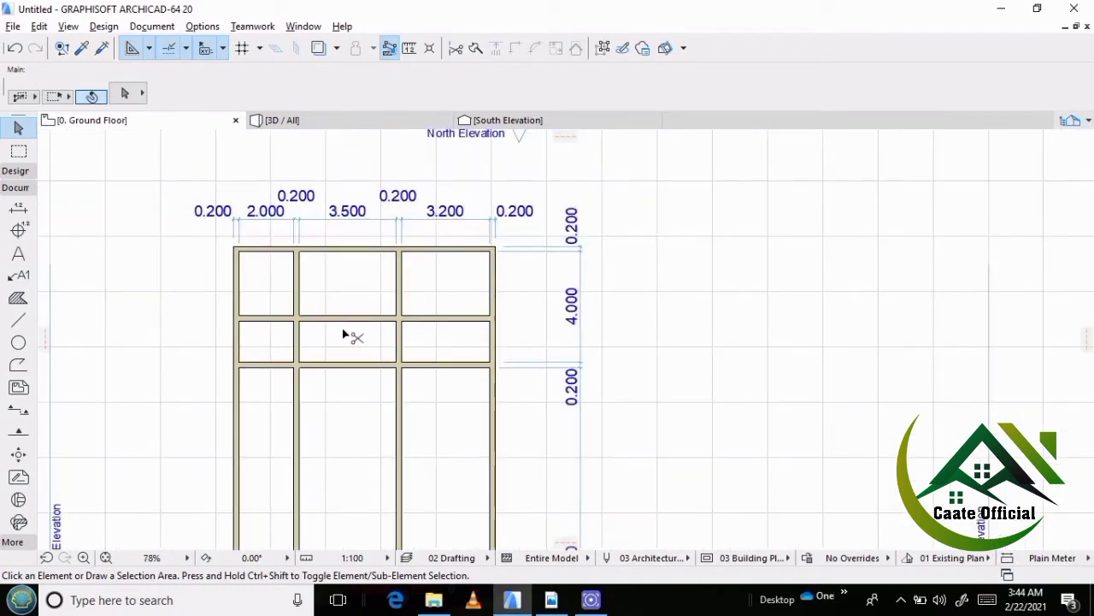
{"action": "left_click", "coordinate": [458, 319], "text": "ctrl"}
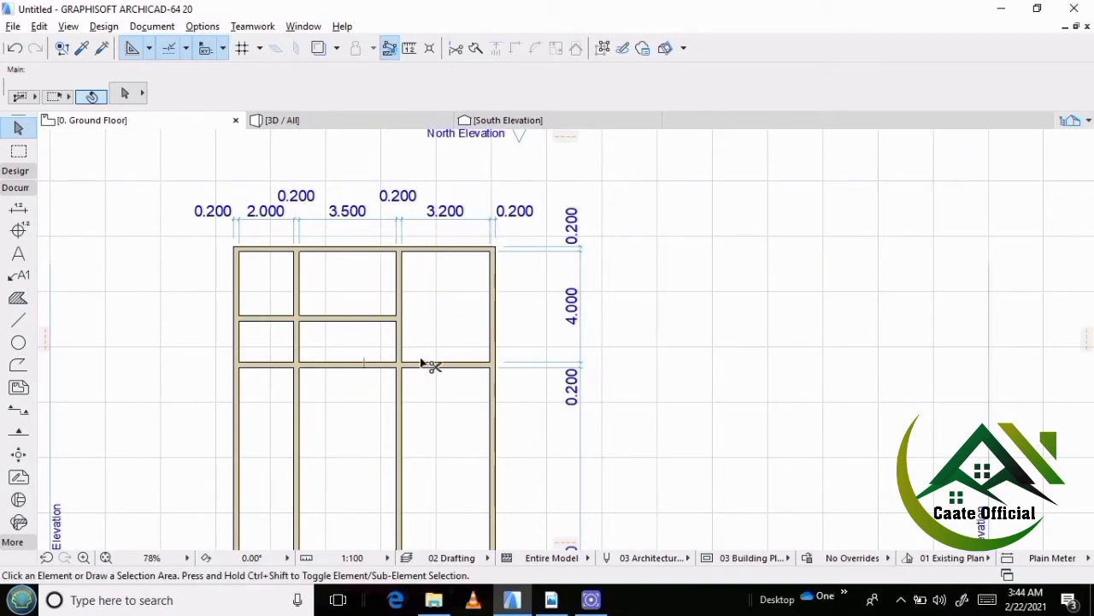
{"action": "left_click", "coordinate": [357, 322], "text": "ctrl"}
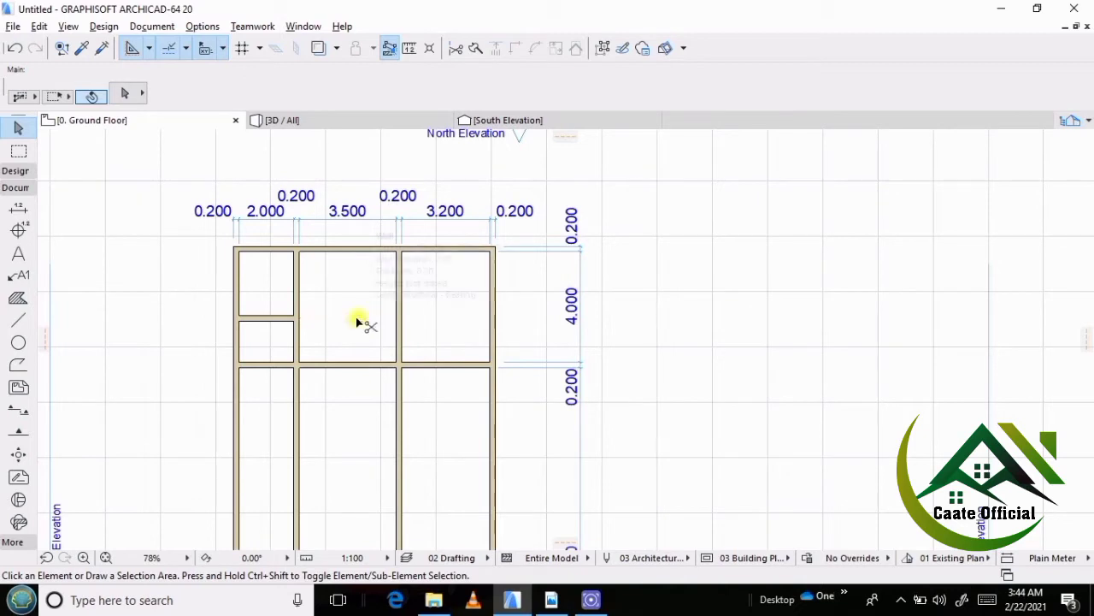
Examine the new w/c partition and the wall junctions around the northwest rooms.
{"action": "scroll", "coordinate": [321, 295], "scroll_direction": "down", "scroll_amount": 1}
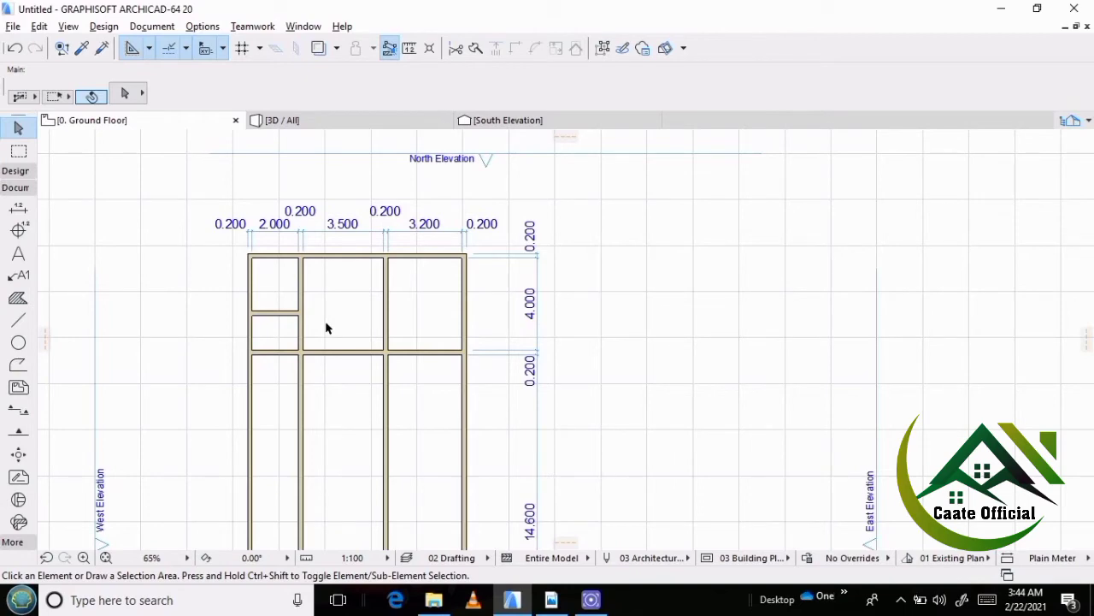
{"action": "scroll", "coordinate": [291, 329], "scroll_direction": "up", "scroll_amount": 6}
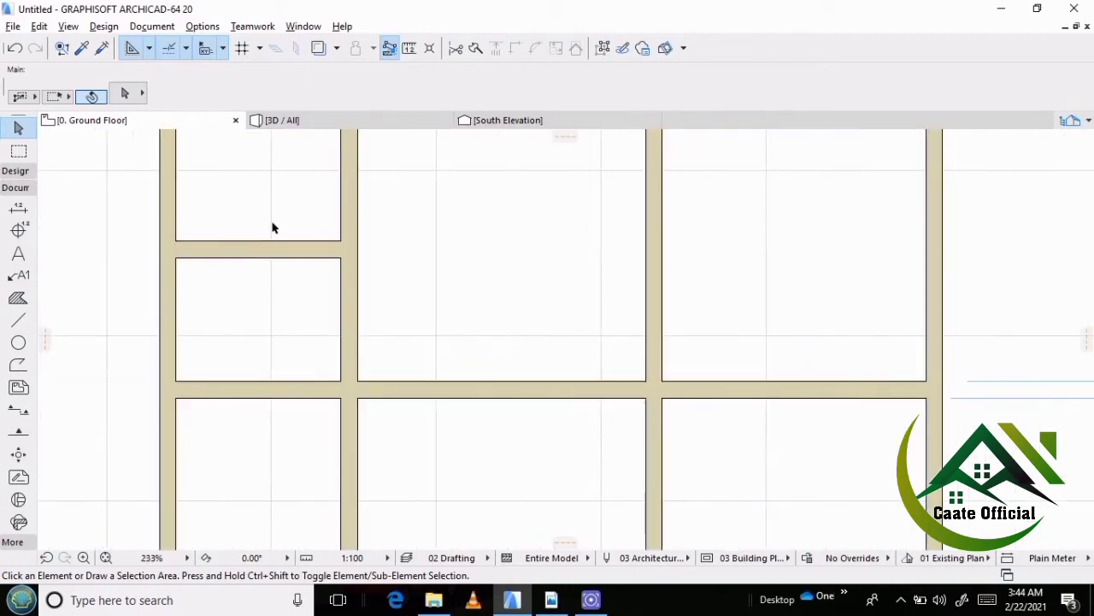
{"action": "middle_click_drag", "start_coordinate": [281, 252], "coordinate": [294, 293]}
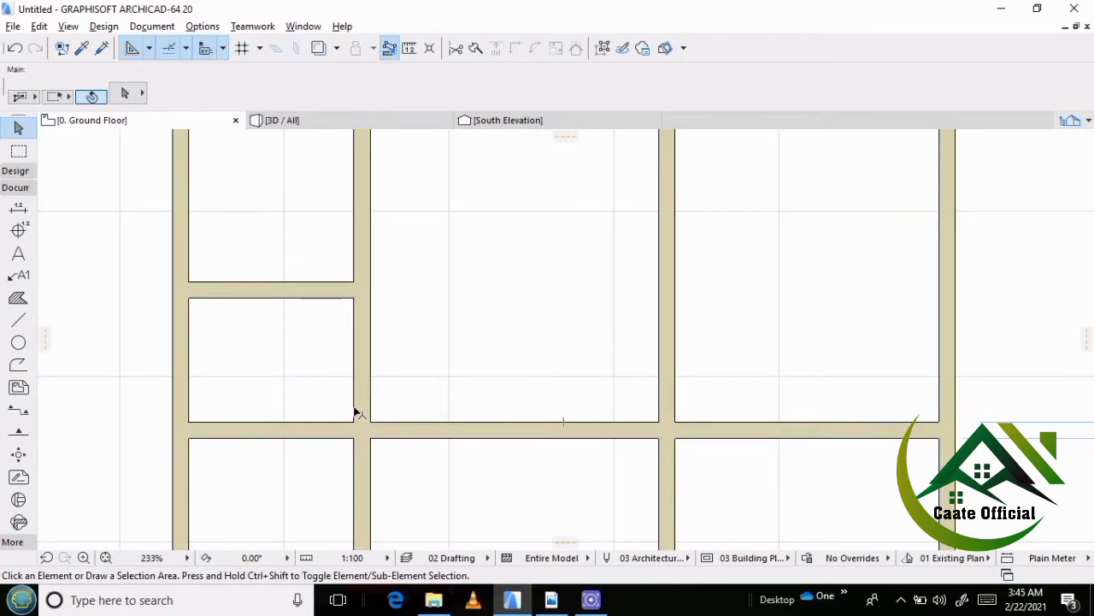
{"action": "scroll", "coordinate": [267, 356], "scroll_direction": "down", "scroll_amount": 5}
{"action": "left_click_drag", "start_coordinate": [267, 357], "coordinate": [303, 379]}
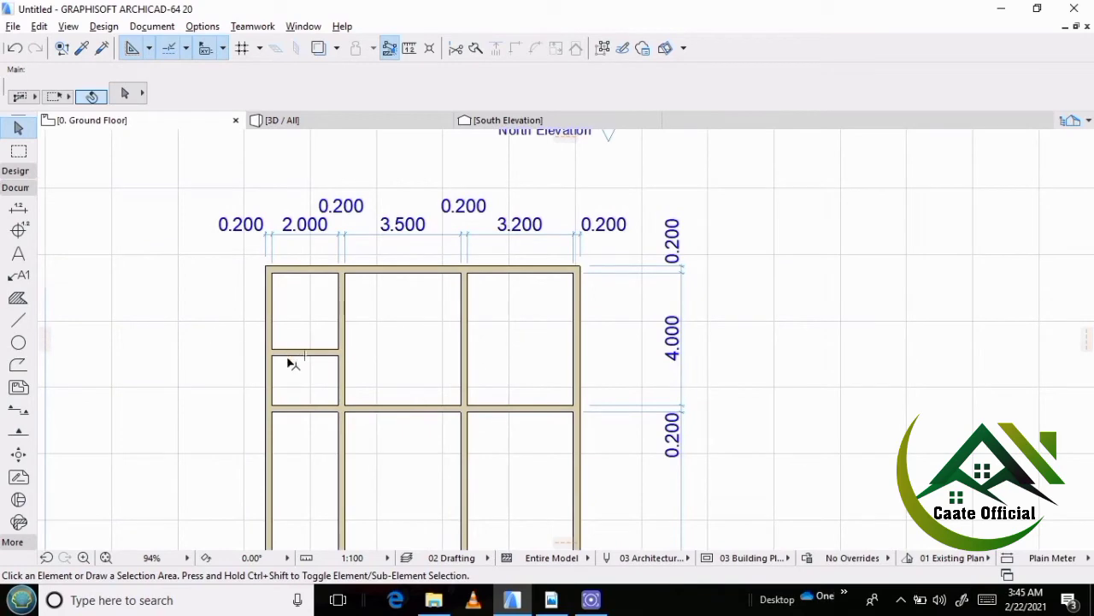
{"action": "scroll", "coordinate": [289, 360], "scroll_direction": "up", "scroll_amount": 3}
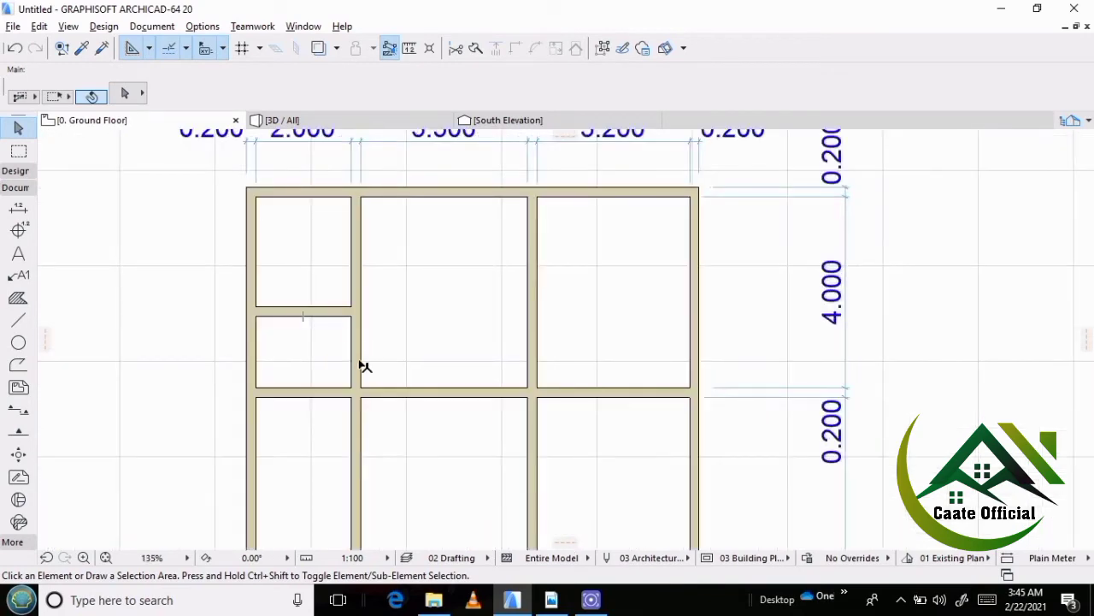
{"action": "scroll", "coordinate": [357, 384], "scroll_direction": "up", "scroll_amount": 2}
{"action": "scroll", "coordinate": [350, 385], "scroll_direction": "up", "scroll_amount": 2}
{"action": "scroll", "coordinate": [365, 371], "scroll_direction": "down", "scroll_amount": 3}
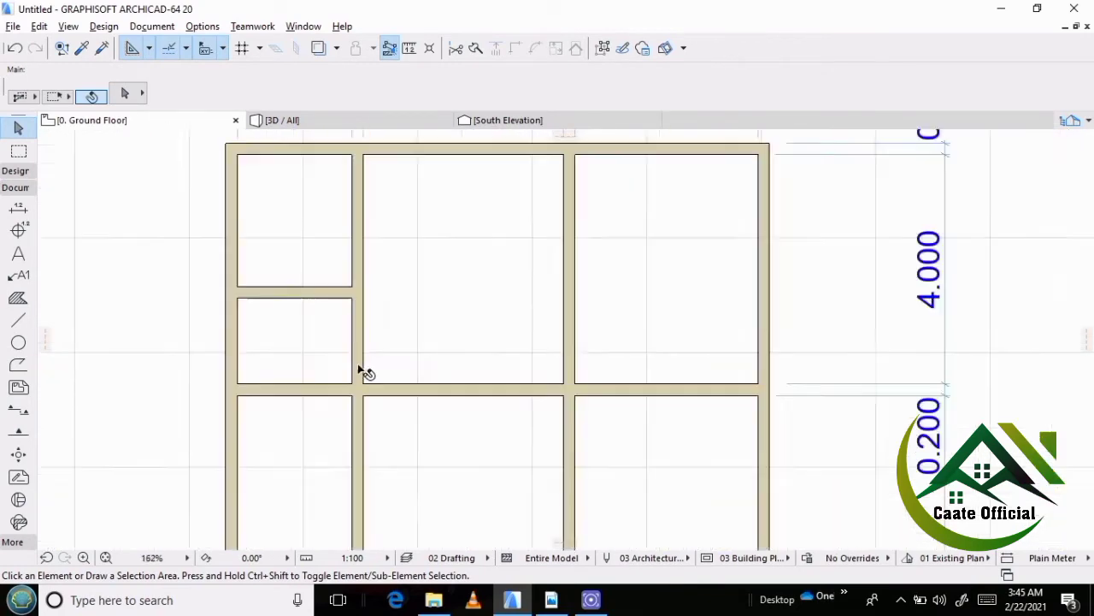
Draw a 0.4 m line northward along the western vertical partition's east face, starting at its corner with the horizontal partition.
{"action": "left_click", "coordinate": [18, 319]}
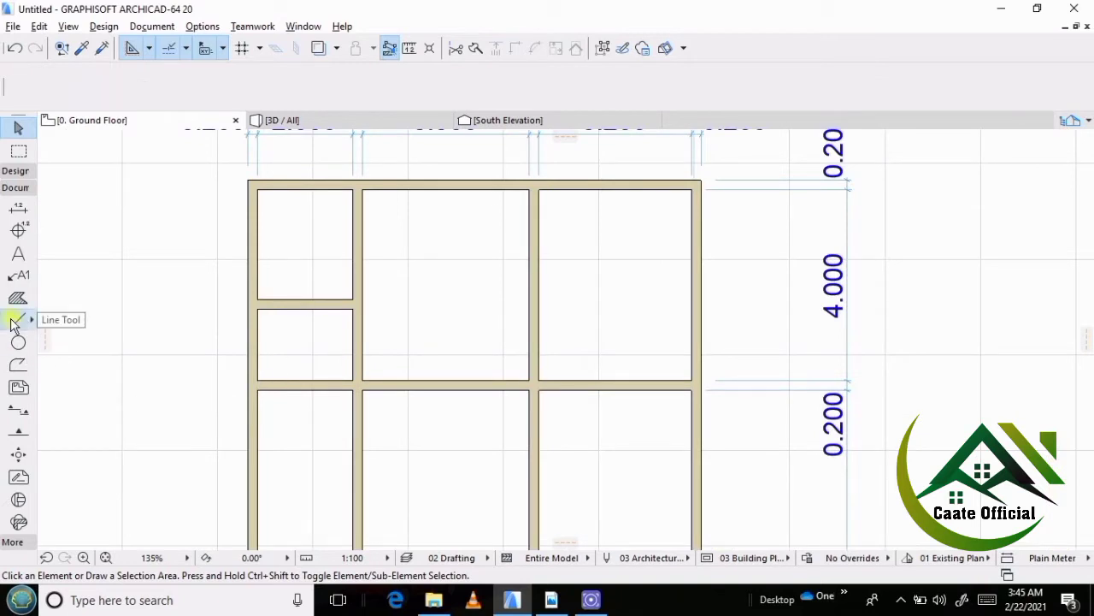
{"action": "scroll", "coordinate": [349, 397], "scroll_direction": "up", "scroll_amount": 4}
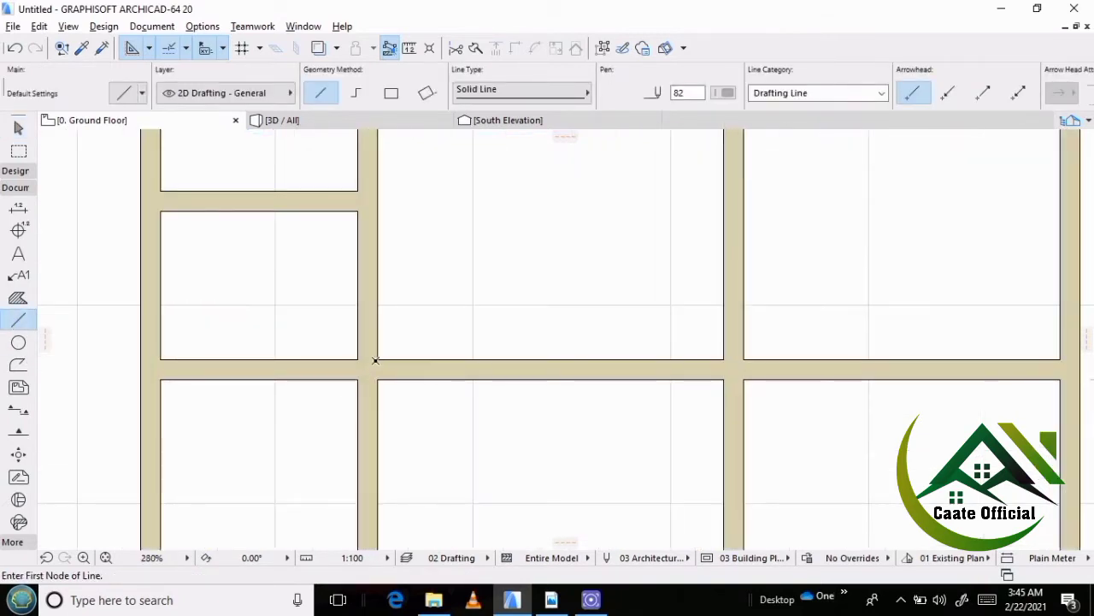
{"action": "left_click", "coordinate": [378, 360]}
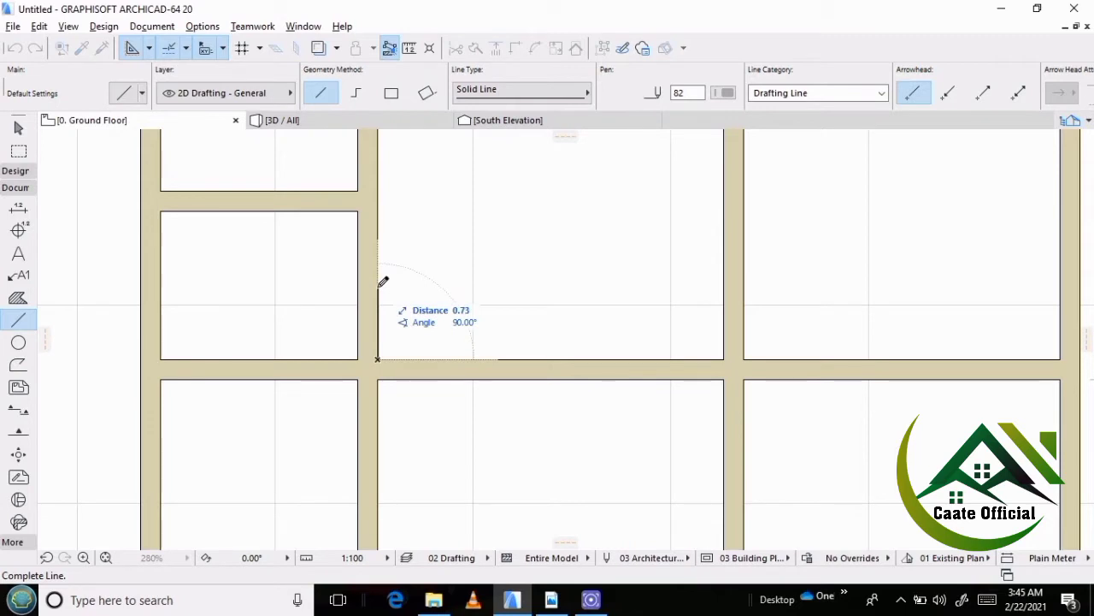
{"action": "type", "text": ".4"}
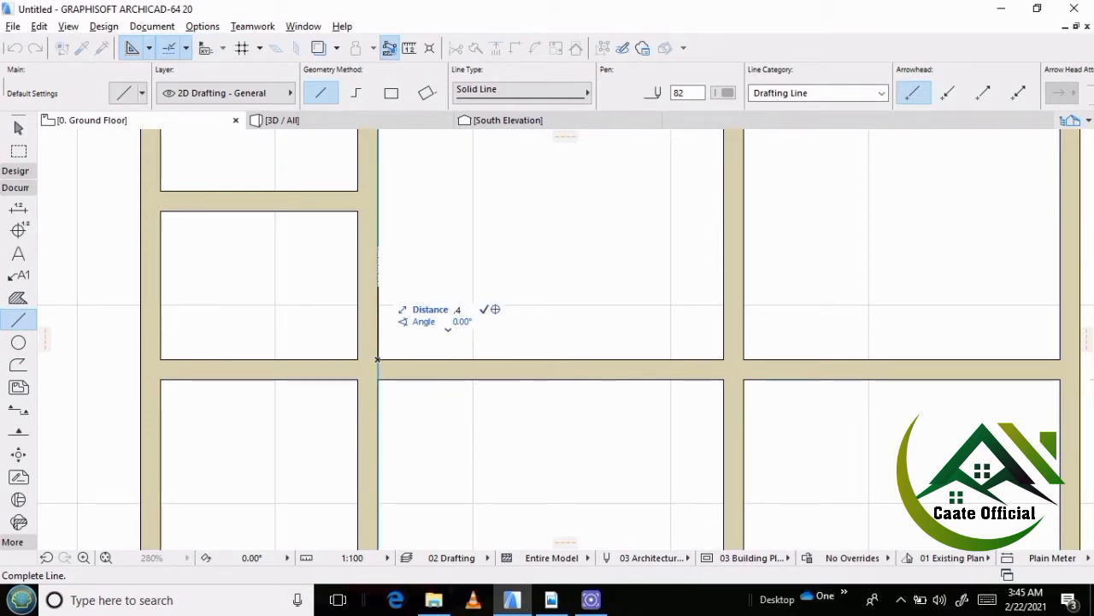
{"action": "key", "text": "Return"}
{"action": "scroll", "coordinate": [385, 319], "scroll_direction": "up", "scroll_amount": 3}
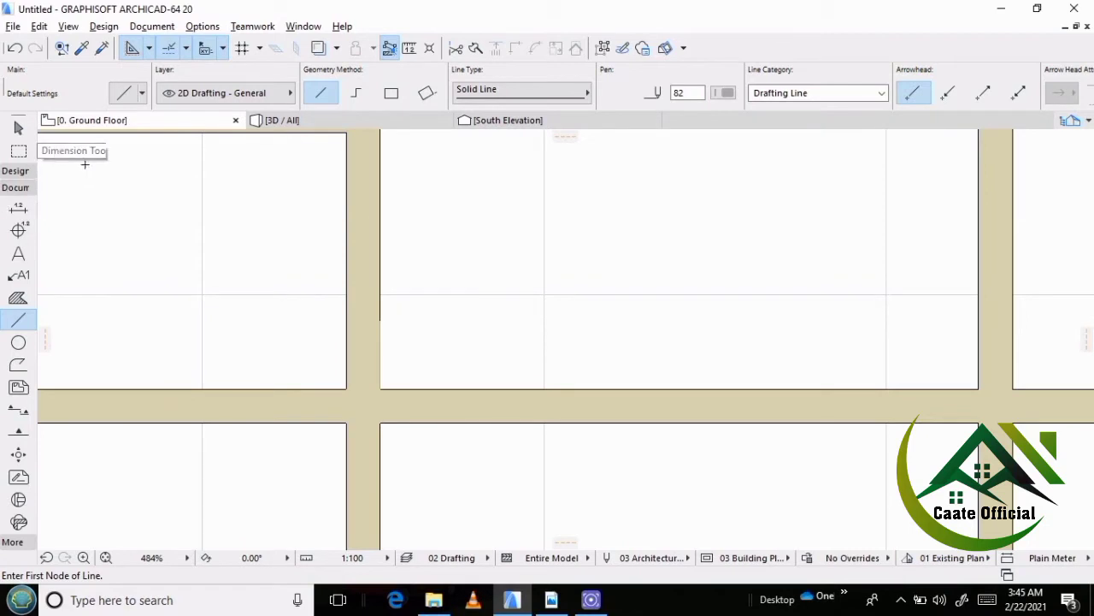
{"action": "key", "text": "Escape"}
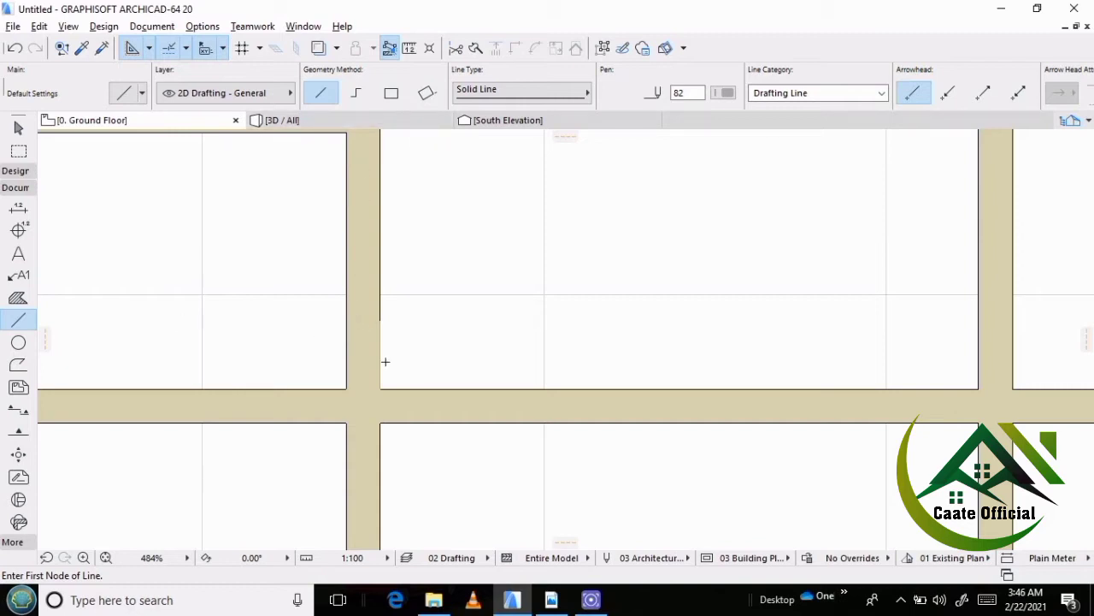
{"action": "scroll", "coordinate": [384, 362], "scroll_direction": "down", "scroll_amount": 4}
{"action": "scroll", "coordinate": [356, 374], "scroll_direction": "up", "scroll_amount": 4}
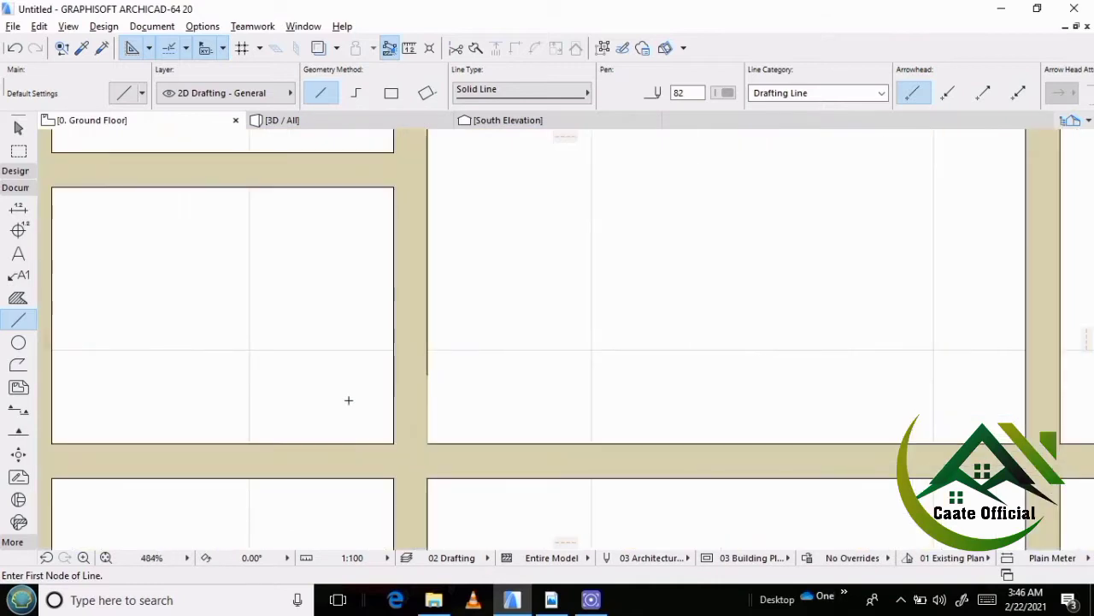
{"action": "left_click", "coordinate": [427, 396], "text": "shift"}
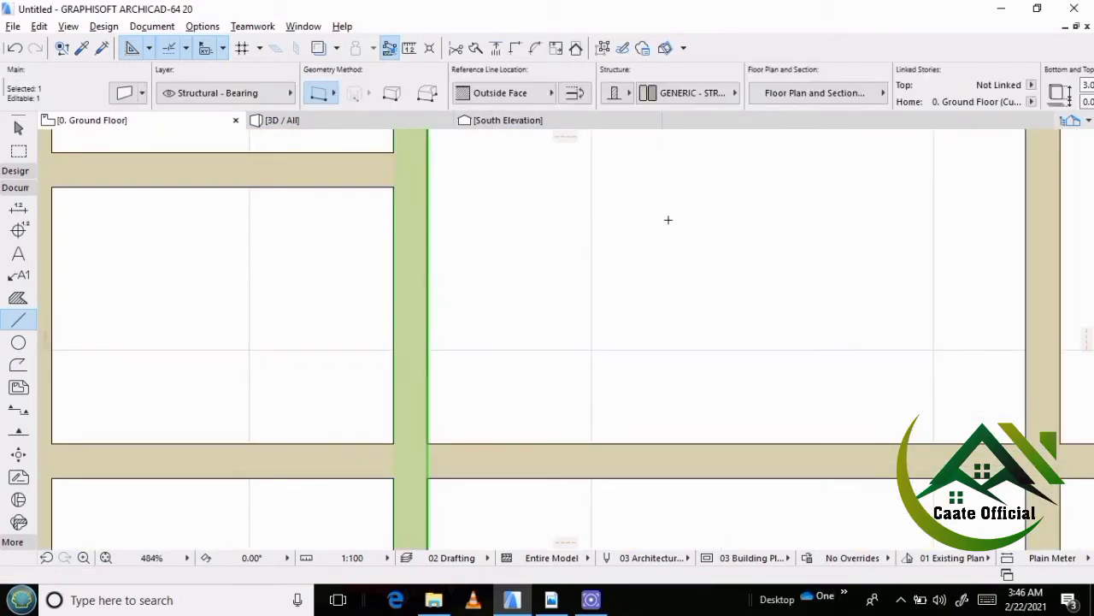
{"action": "left_click", "coordinate": [476, 47]}
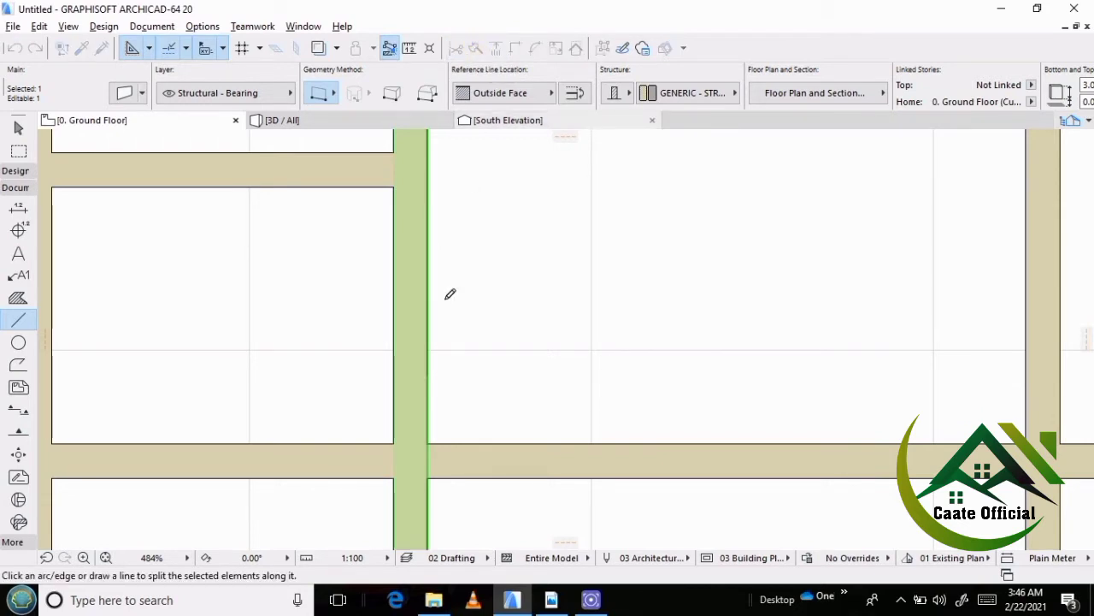
{"action": "scroll", "coordinate": [373, 370], "scroll_direction": "up", "scroll_amount": 3}
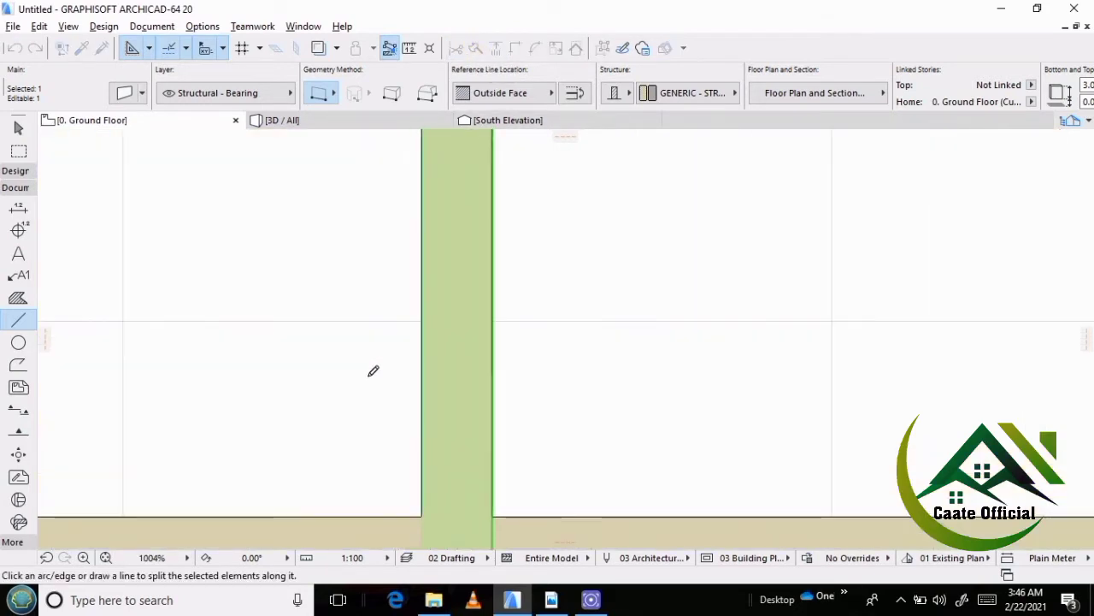
{"action": "left_click", "coordinate": [494, 363]}
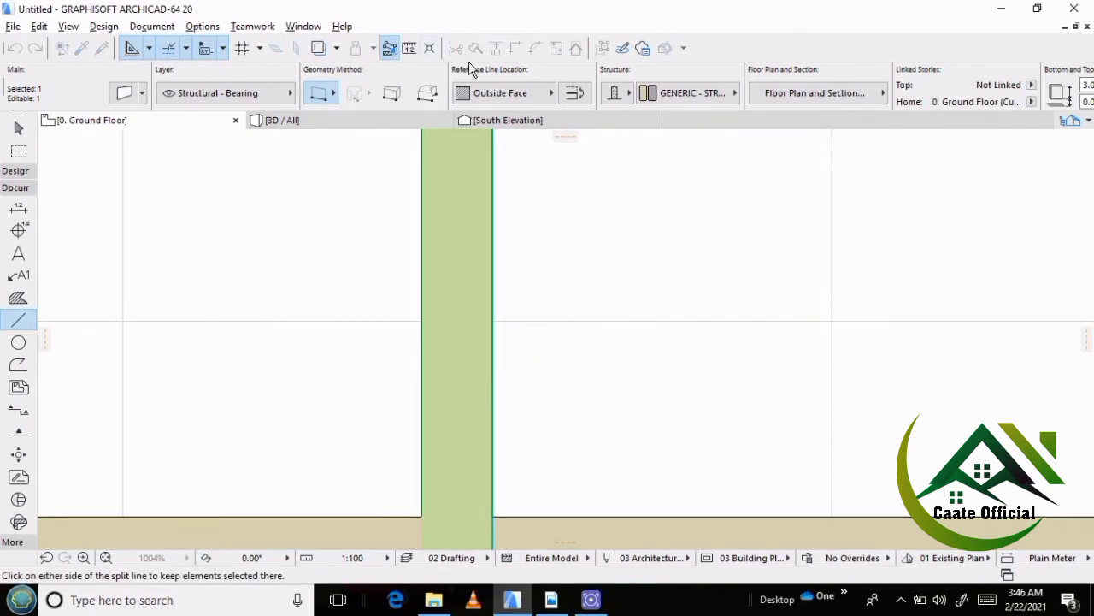
{"action": "key", "text": "Escape"}
{"action": "key", "text": "Escape"}
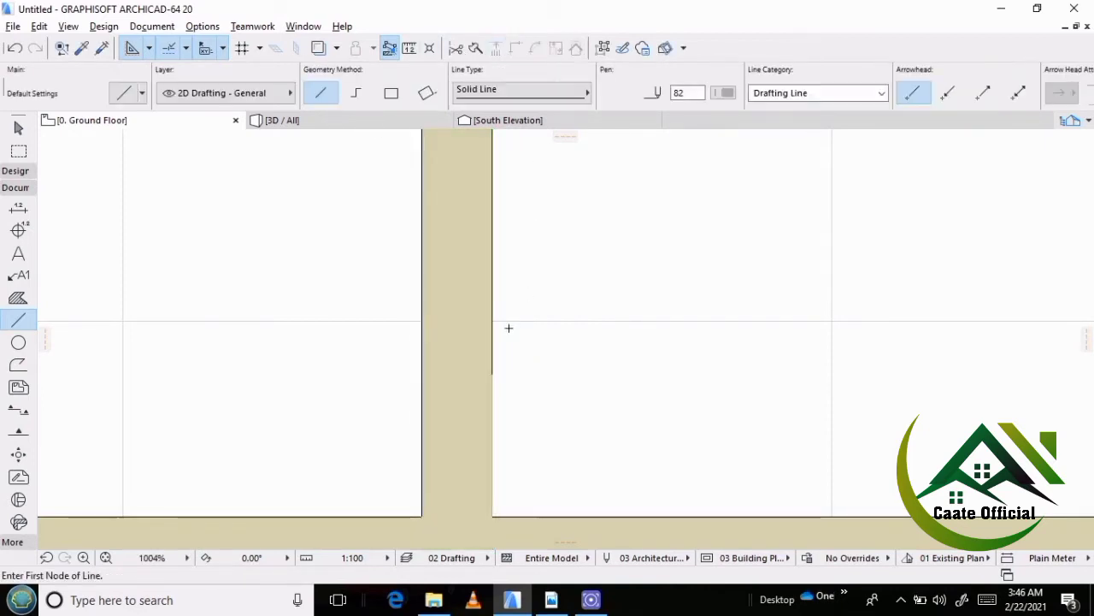
{"action": "left_click", "coordinate": [469, 357], "text": "shift"}
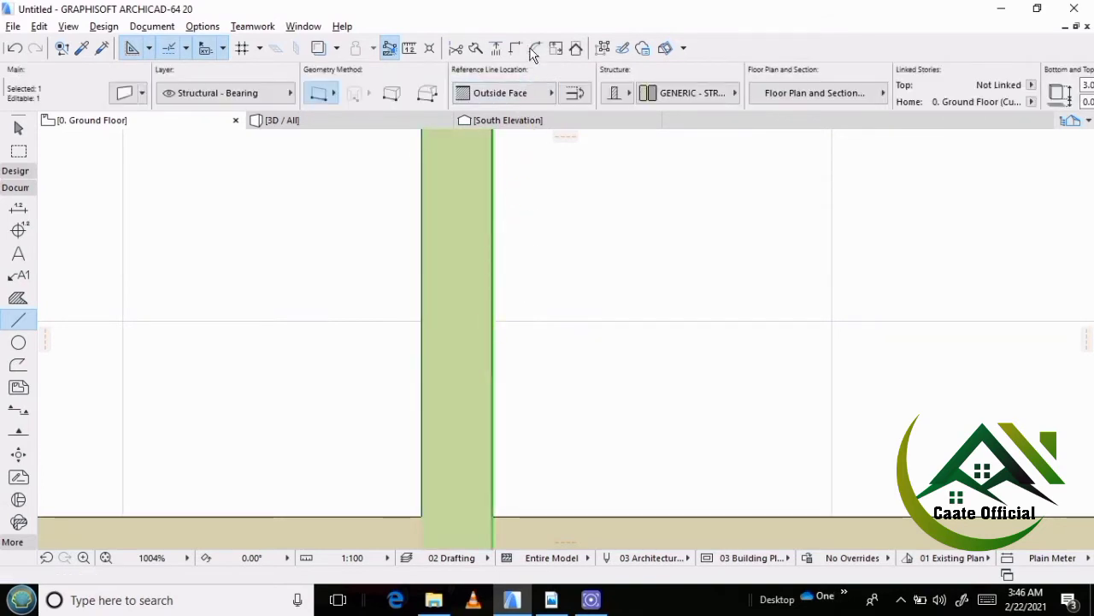
{"action": "left_click", "coordinate": [579, 272]}
{"action": "scroll", "coordinate": [572, 306], "scroll_direction": "down", "scroll_amount": 10}
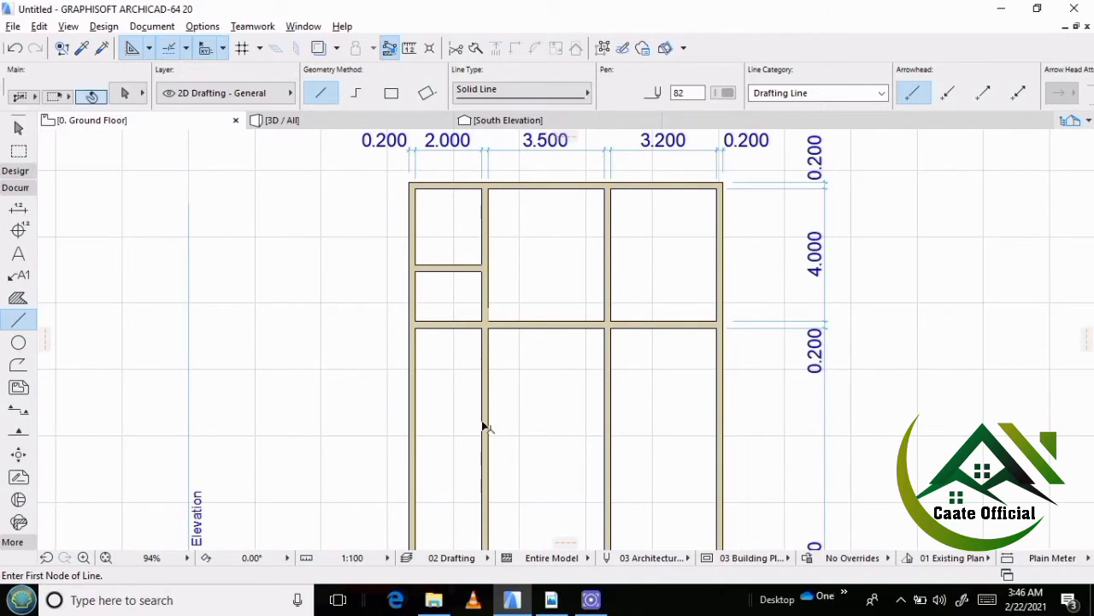
Split the western vertical partition with a line across it between the w/c wall and the main horizontal partition.
{"action": "left_click", "coordinate": [486, 427], "text": "shift"}
{"action": "scroll", "coordinate": [435, 321], "scroll_direction": "up", "scroll_amount": 2}
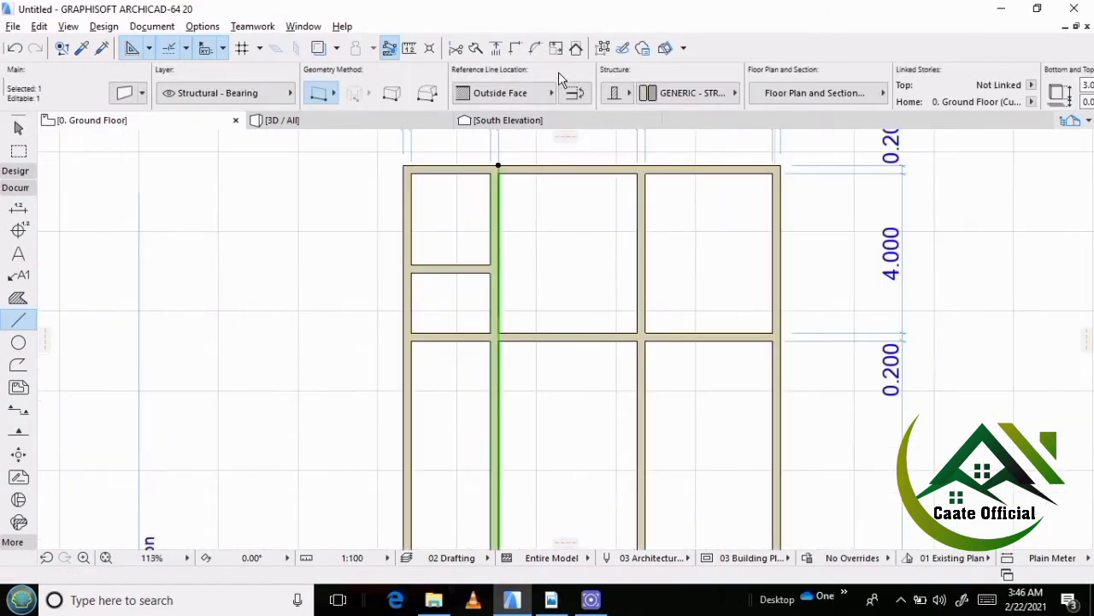
{"action": "left_click", "coordinate": [476, 48]}
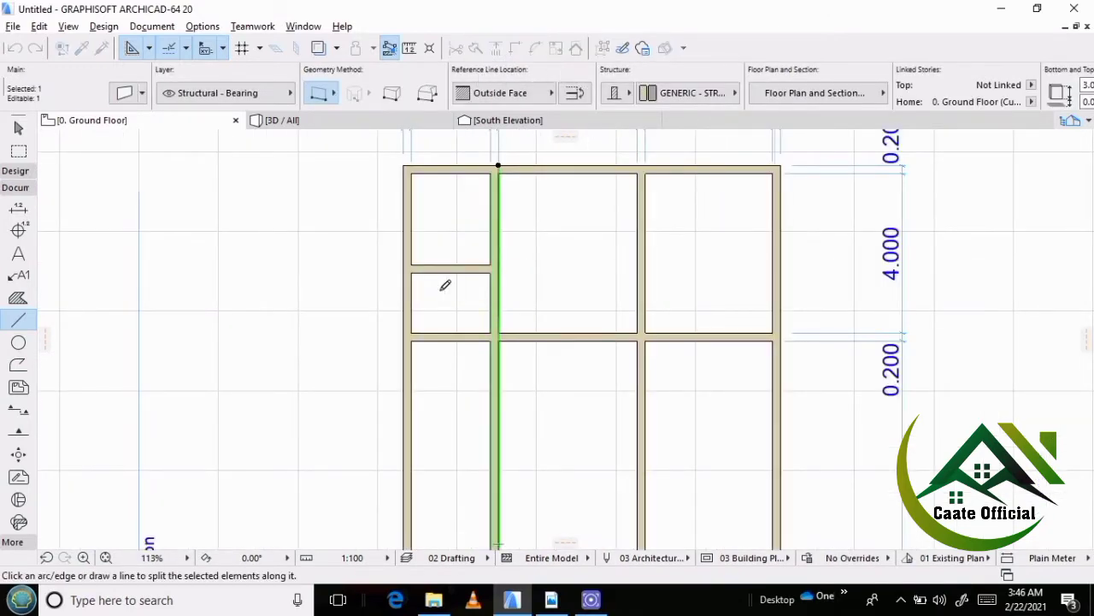
{"action": "scroll", "coordinate": [447, 307], "scroll_direction": "up", "scroll_amount": 3}
{"action": "left_click", "coordinate": [438, 310]}
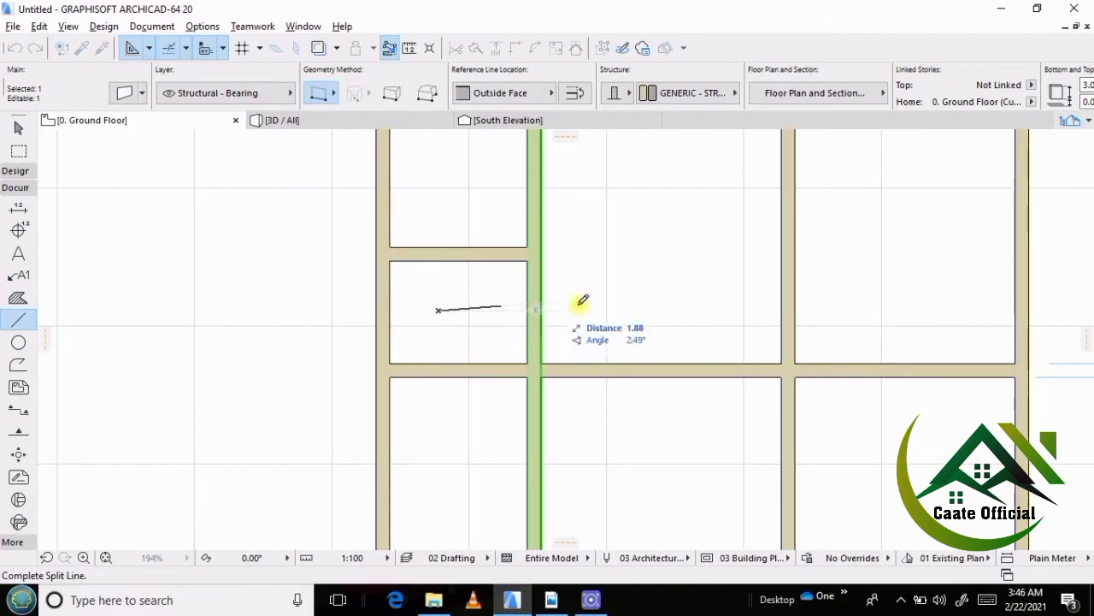
{"action": "left_click", "coordinate": [637, 274]}
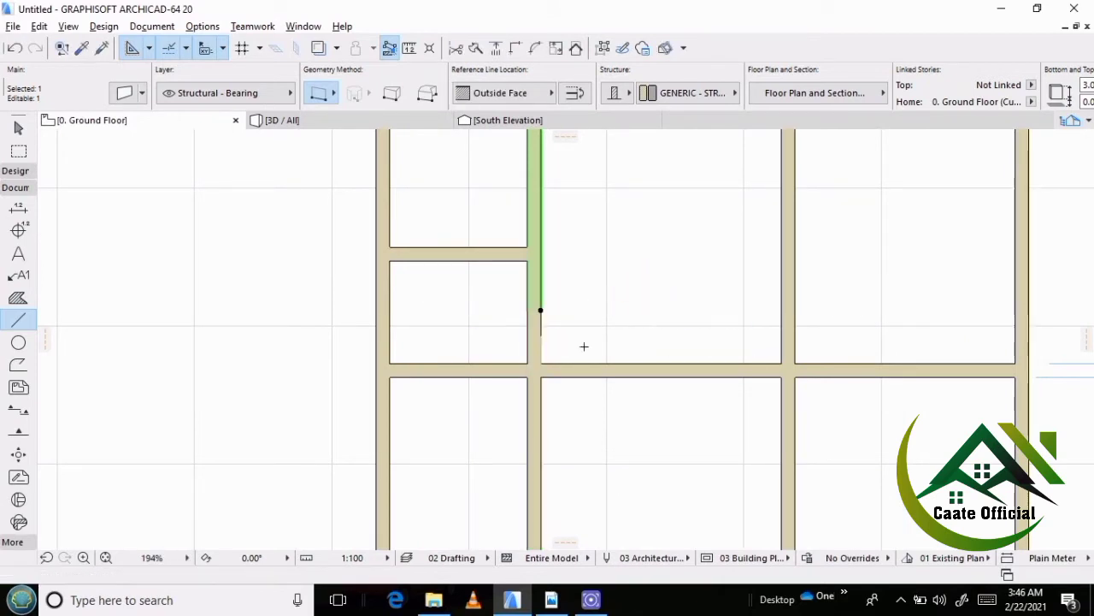
Intersect the split partition's northern piece with the w/c's south wall to form a closed corner.
{"action": "scroll", "coordinate": [524, 345], "scroll_direction": "up", "scroll_amount": 3}
{"action": "scroll", "coordinate": [535, 266], "scroll_direction": "up", "scroll_amount": 3}
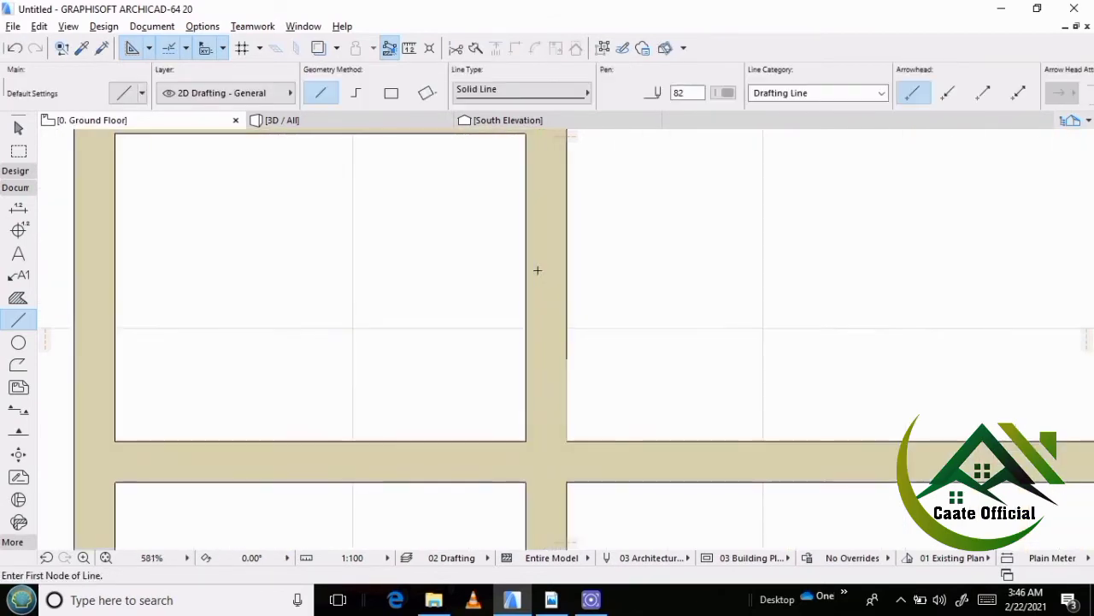
{"action": "scroll", "coordinate": [556, 302], "scroll_direction": "down", "scroll_amount": 2}
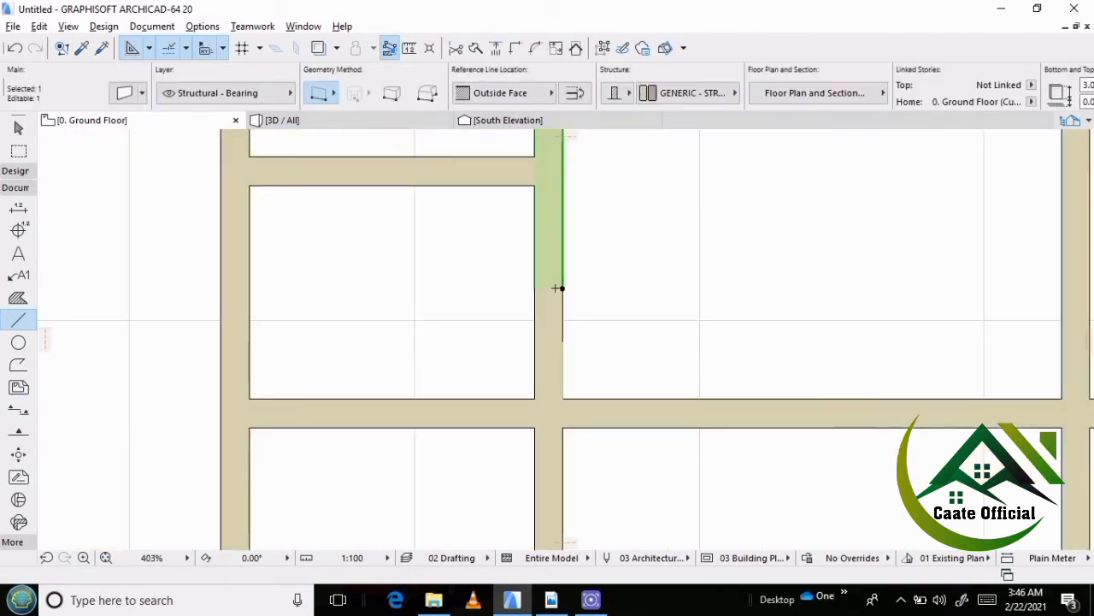
{"action": "left_click", "coordinate": [563, 288]}
{"action": "key", "text": "Escape"}
{"action": "left_click", "coordinate": [501, 188], "text": "shift"}
{"action": "left_click", "coordinate": [515, 49]}
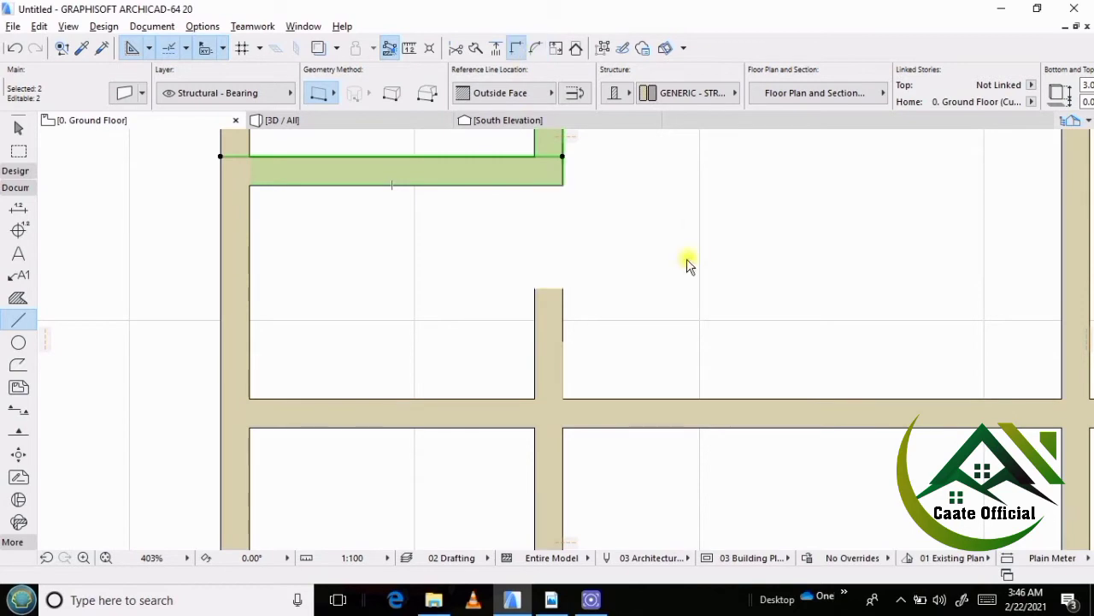
Stretch the southern piece's north end down to the north face of the main horizontal partition.
{"action": "key", "text": "Escape"}
{"action": "left_click", "coordinate": [550, 315]}
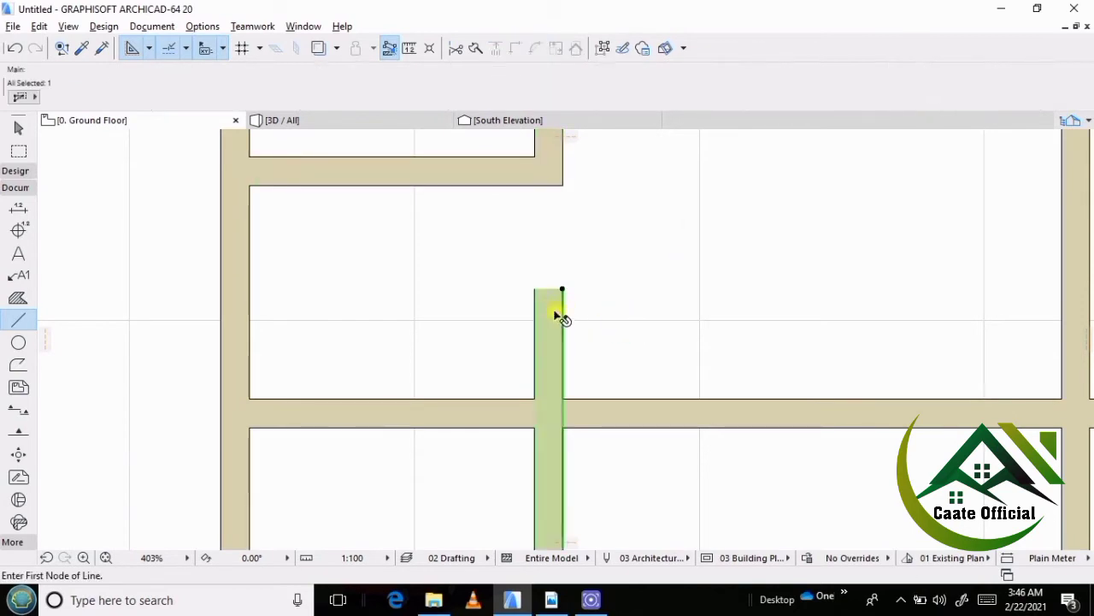
{"action": "scroll", "coordinate": [551, 311], "scroll_direction": "up", "scroll_amount": 2}
{"action": "left_click", "coordinate": [577, 271]}
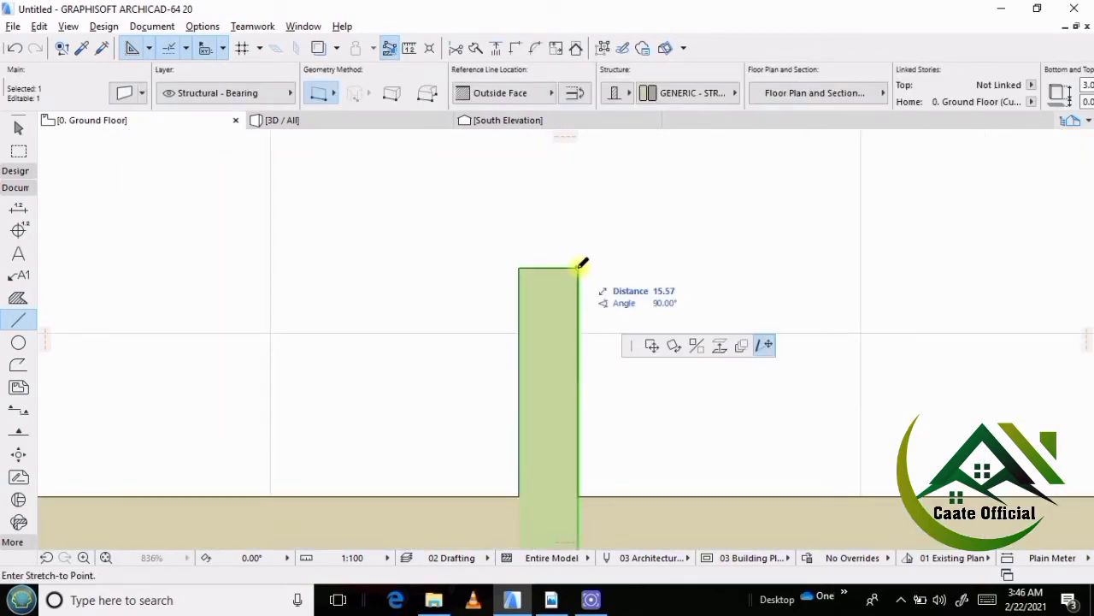
{"action": "scroll", "coordinate": [521, 316], "scroll_direction": "down", "scroll_amount": 2}
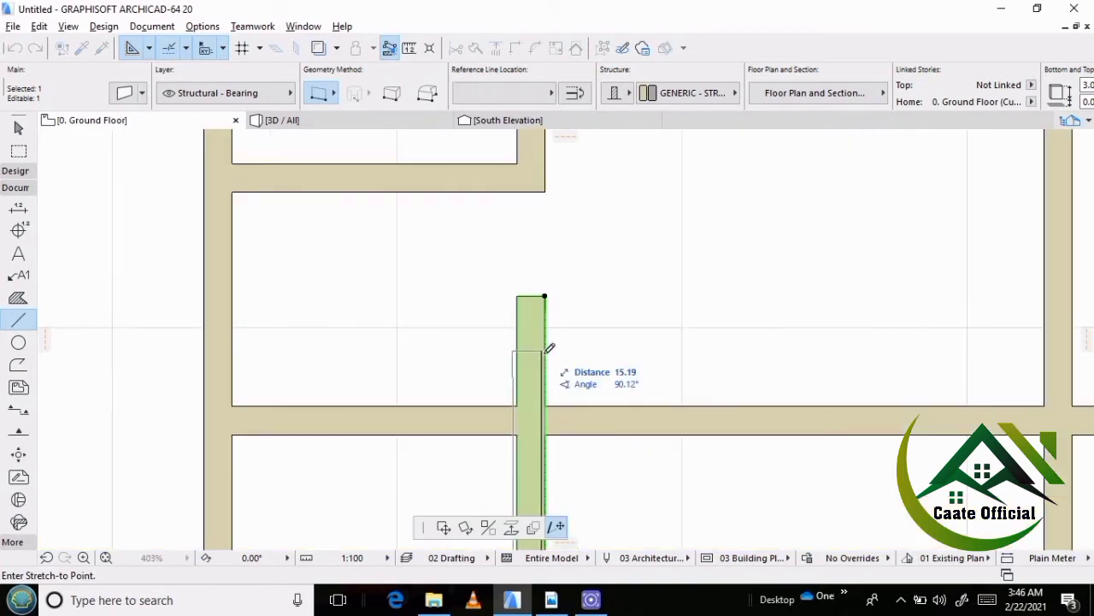
{"action": "left_click", "coordinate": [560, 401]}
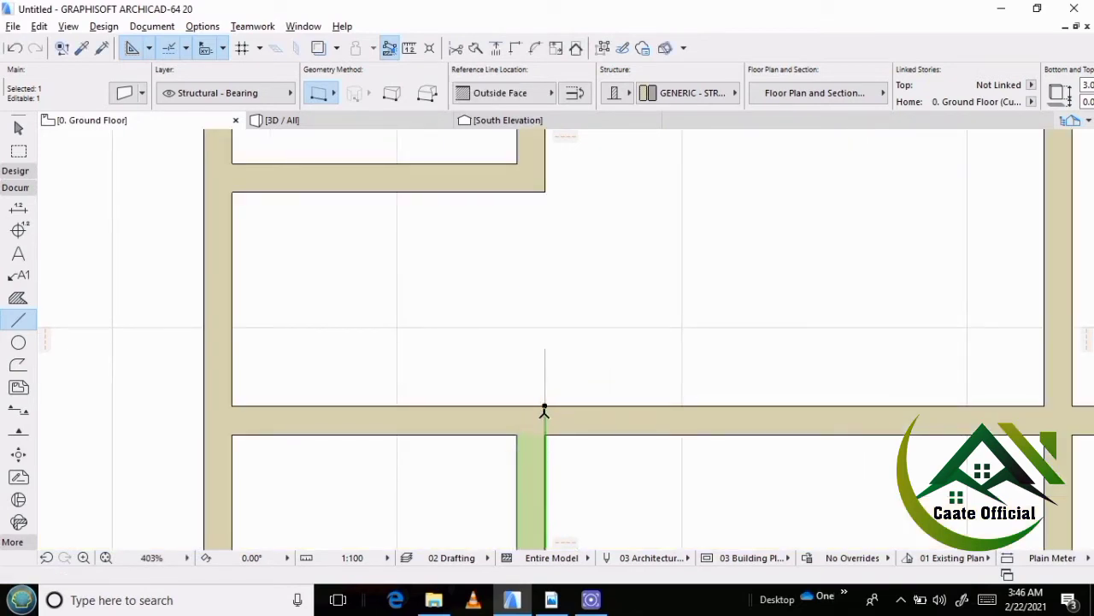
Move the wall north to the end of the guide line and trim away its part south of the horizontal partition.
{"action": "key", "text": "ctrl+d"}
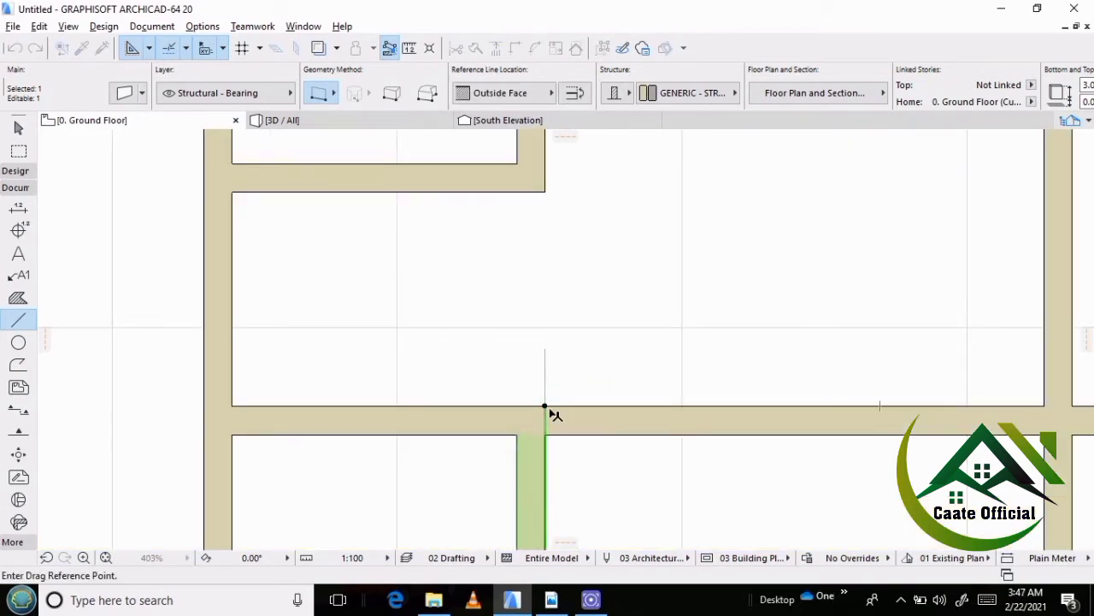
{"action": "left_click", "coordinate": [545, 406]}
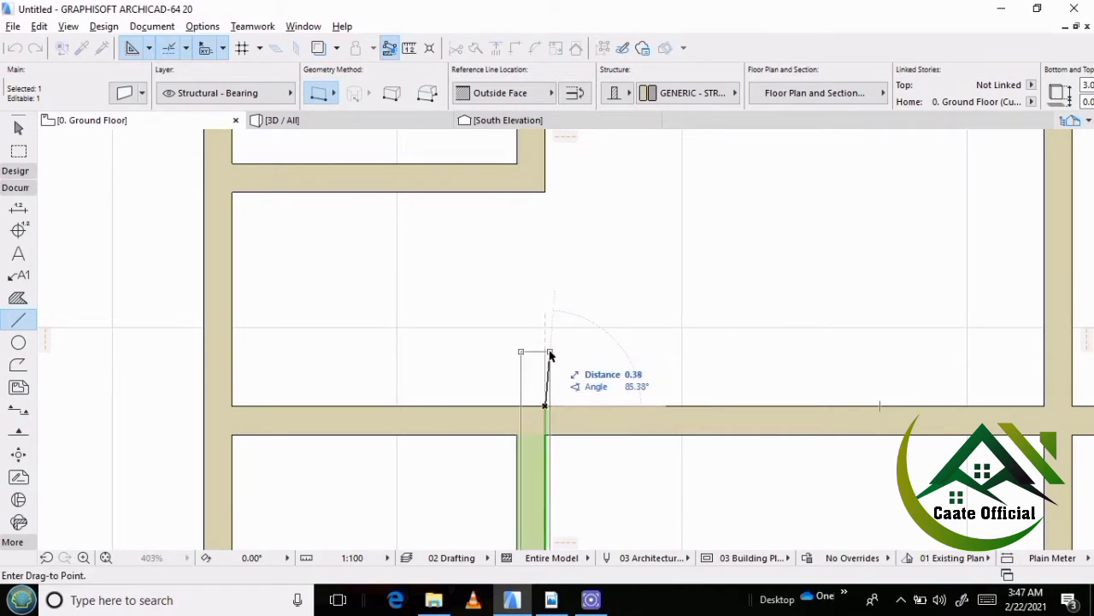
{"action": "left_click", "coordinate": [545, 349]}
{"action": "scroll", "coordinate": [456, 311], "scroll_direction": "down", "scroll_amount": 3}
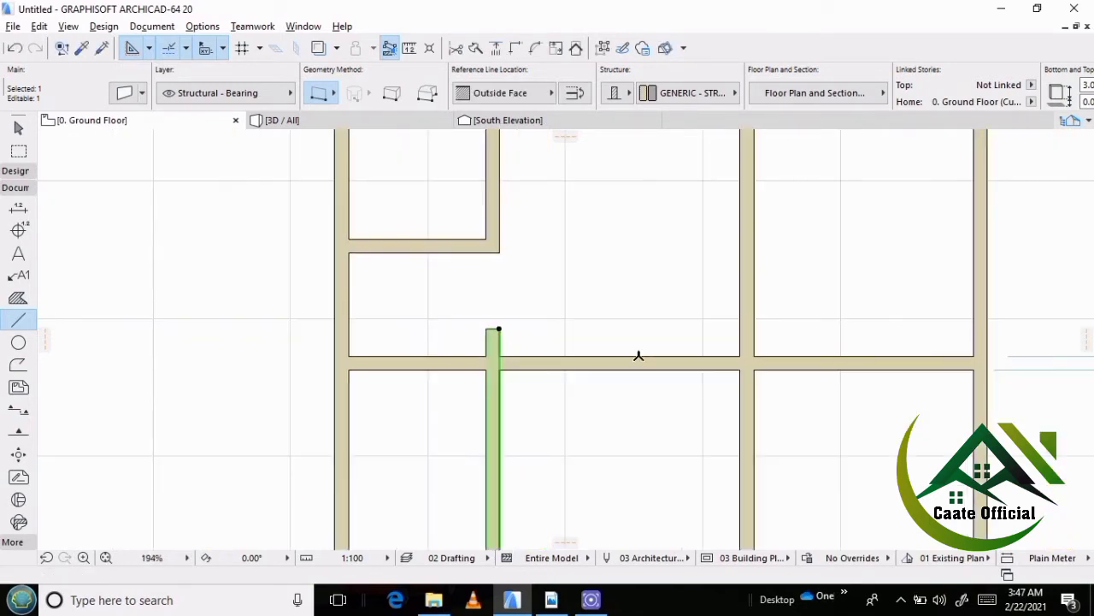
{"action": "key", "text": "Escape"}
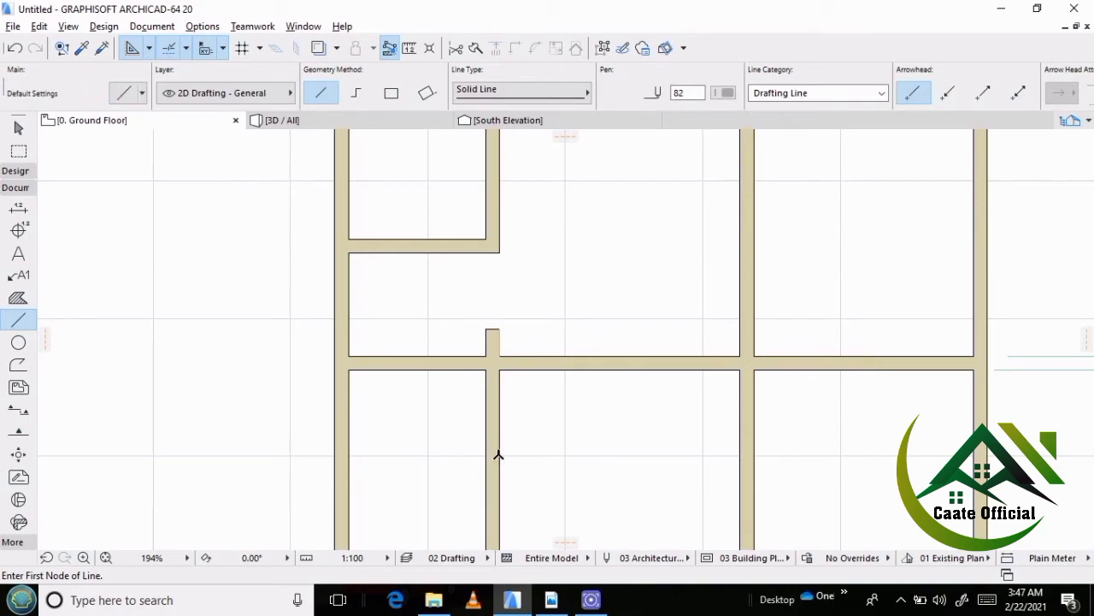
Examine the northwest rooms and the short wall stub, and check the room layout in the reference PDF plan.
{"action": "scroll", "coordinate": [502, 356], "scroll_direction": "down", "scroll_amount": 5}
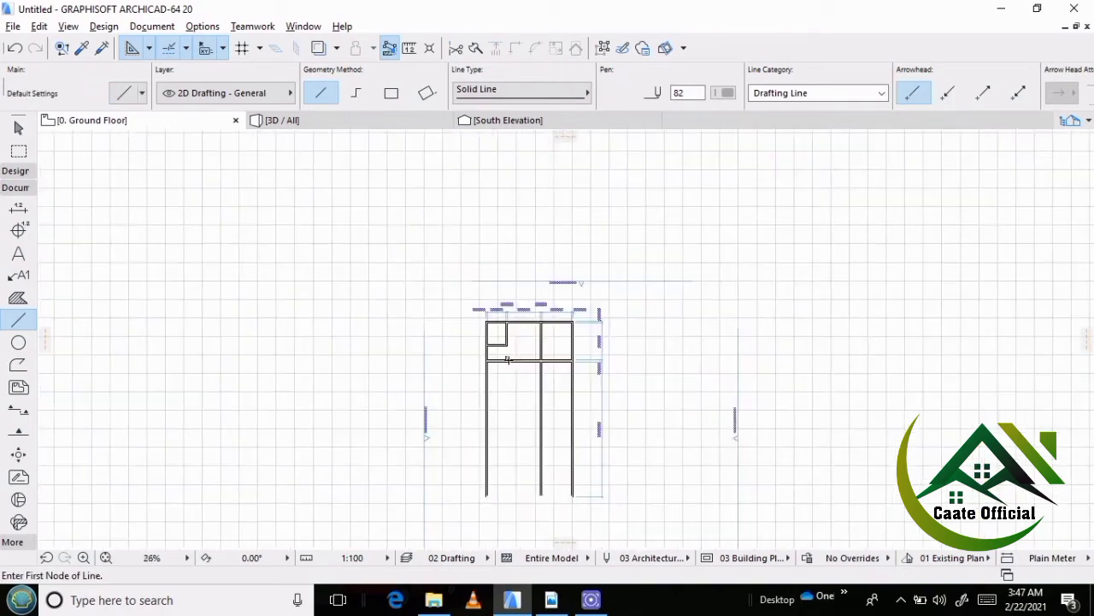
{"action": "scroll", "coordinate": [504, 359], "scroll_direction": "up", "scroll_amount": 3}
{"action": "scroll", "coordinate": [504, 359], "scroll_direction": "up", "scroll_amount": 5}
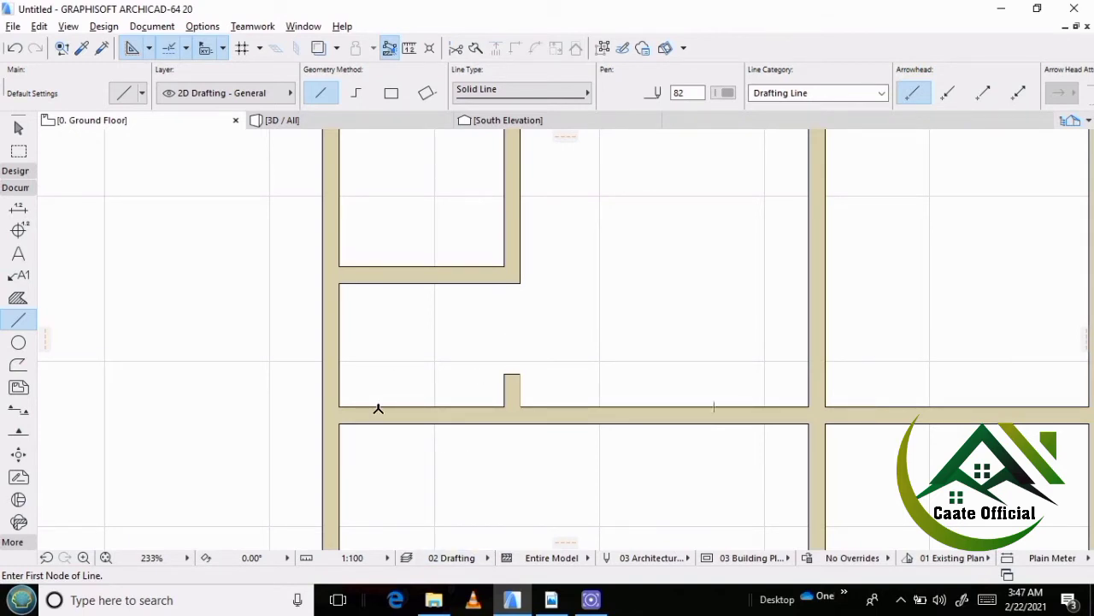
{"action": "scroll", "coordinate": [341, 325], "scroll_direction": "down", "scroll_amount": 3}
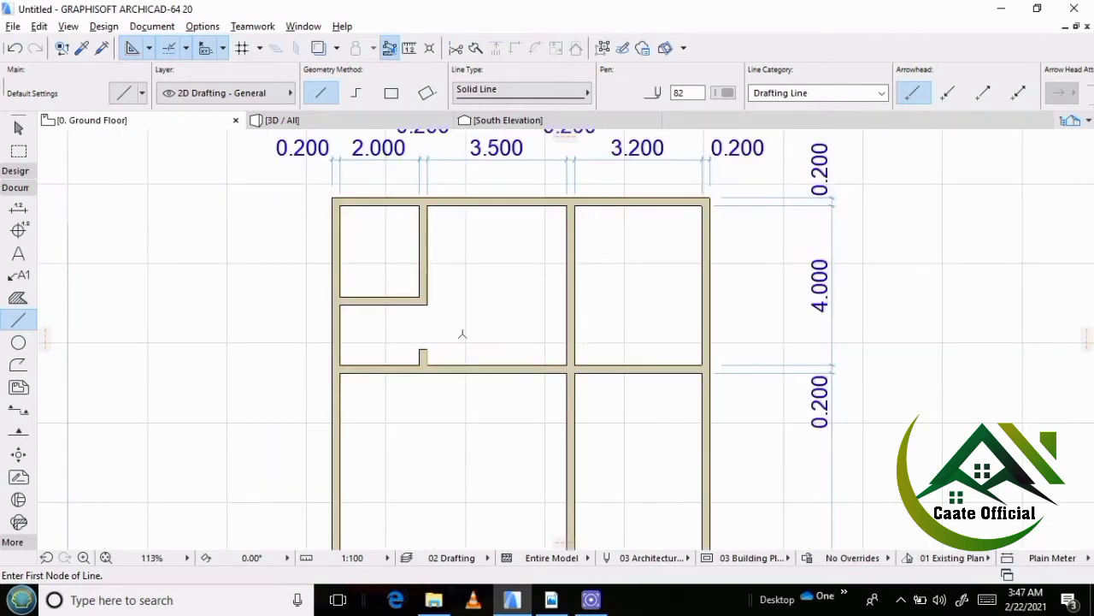
{"action": "scroll", "coordinate": [397, 343], "scroll_direction": "down", "scroll_amount": 3}
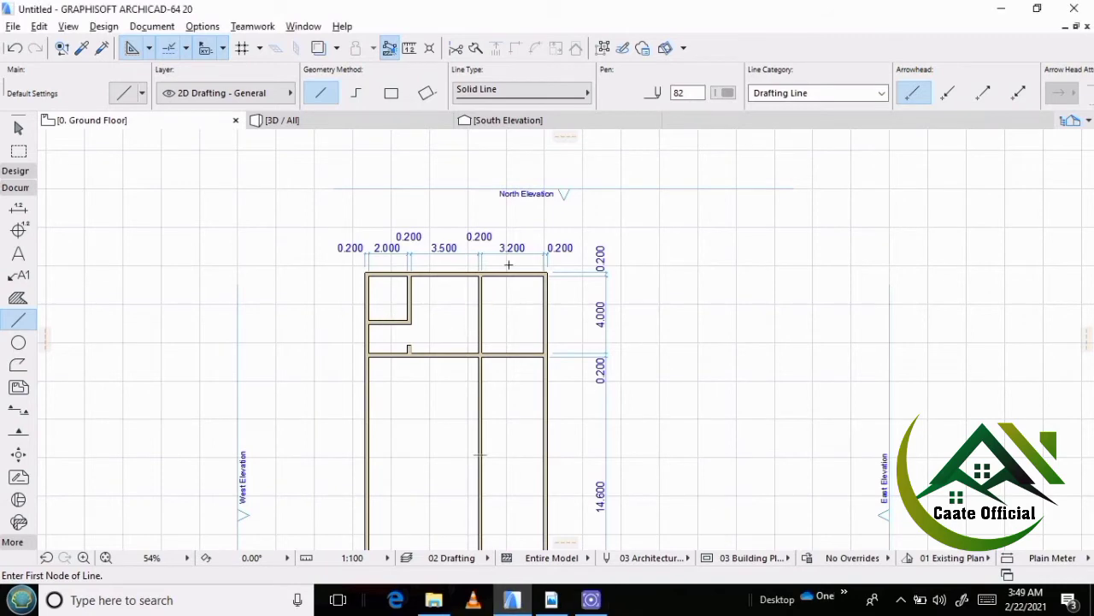
{"action": "scroll", "coordinate": [506, 318], "scroll_direction": "up", "scroll_amount": 5}
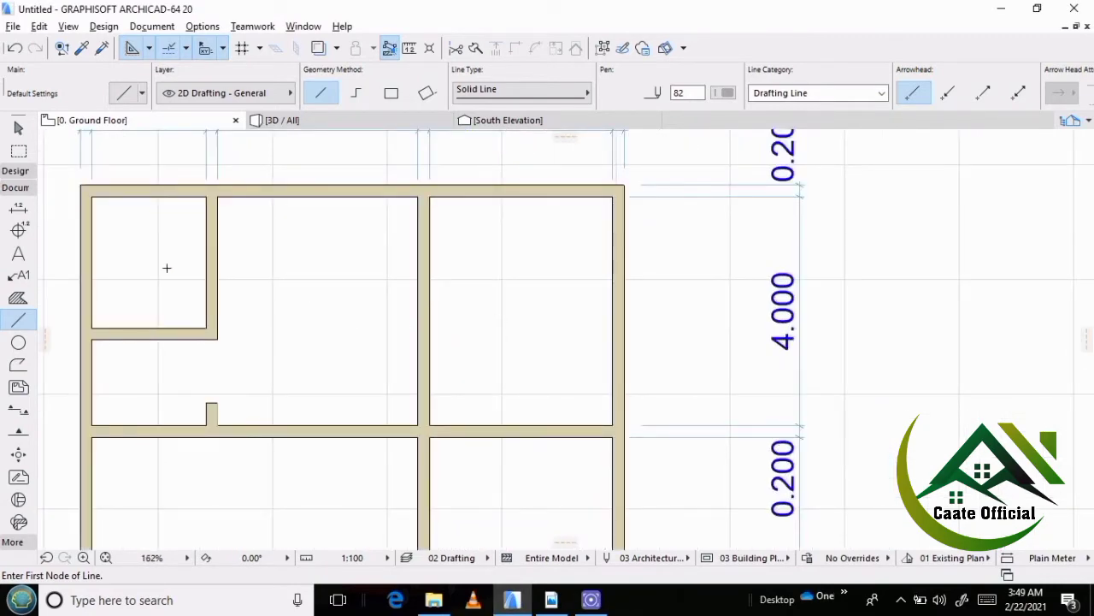
{"action": "scroll", "coordinate": [166, 268], "scroll_direction": "down", "scroll_amount": 8}
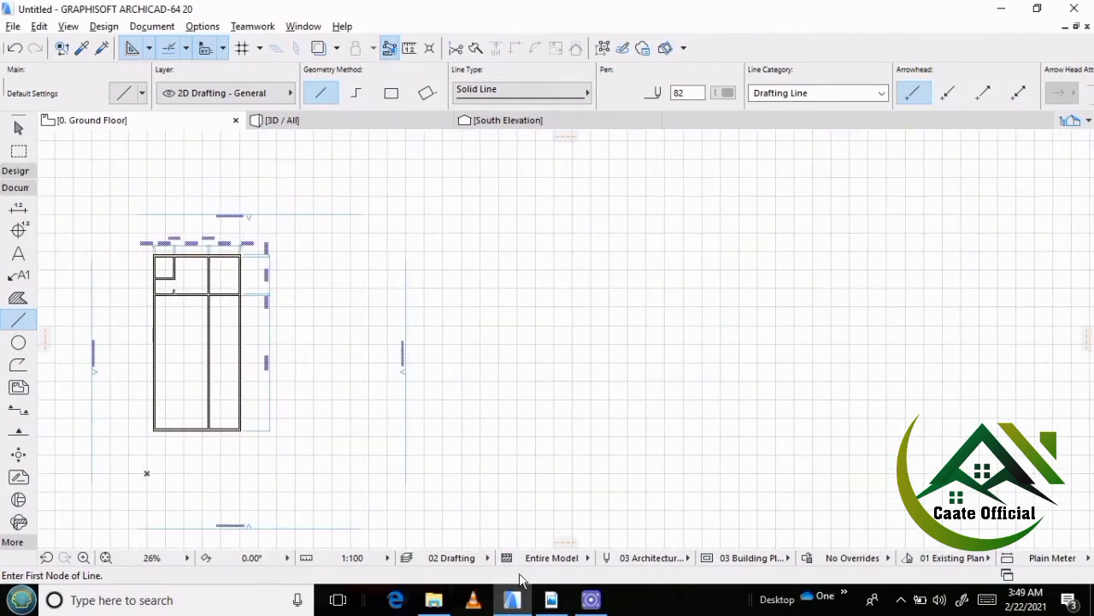
{"action": "left_click", "coordinate": [550, 605]}
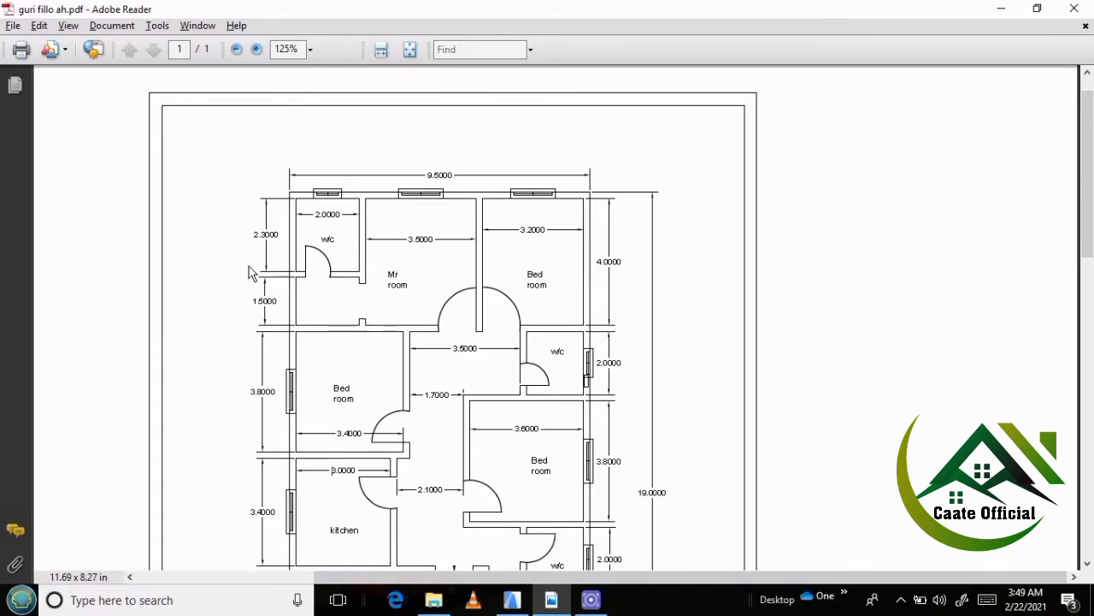
{"action": "left_click", "coordinate": [511, 599]}
Back in ArchiCAD, place a copy of the full-width horizontal partition to the south for the bedroom's lower wall.
{"action": "scroll", "coordinate": [167, 305], "scroll_direction": "up", "scroll_amount": 5}
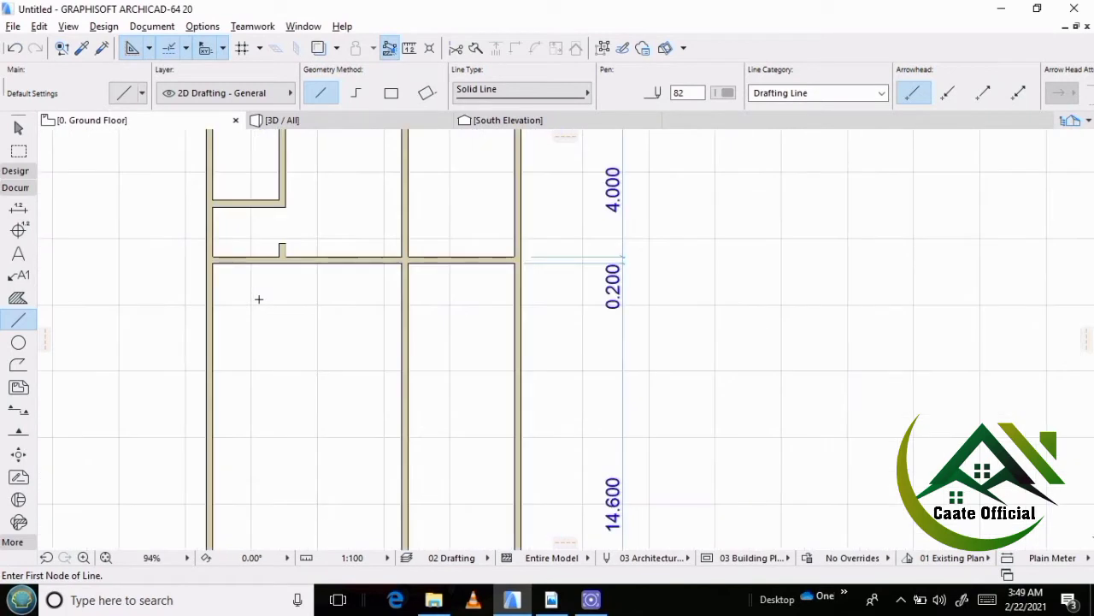
{"action": "left_click", "coordinate": [256, 265], "text": "shift"}
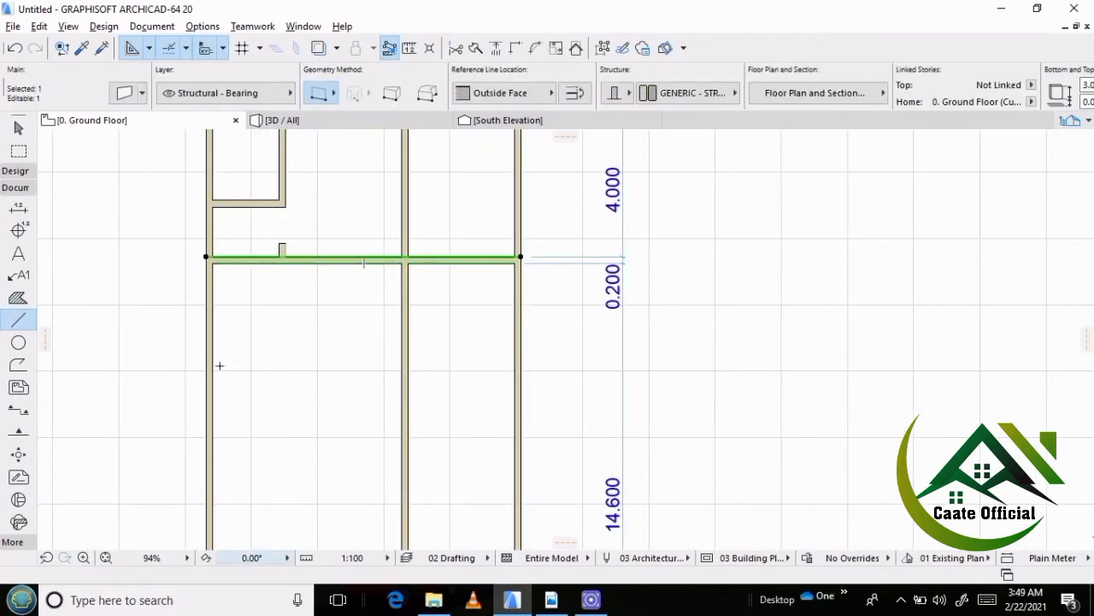
{"action": "key", "text": "ctrl+shift+d"}
{"action": "left_click", "coordinate": [294, 258]}
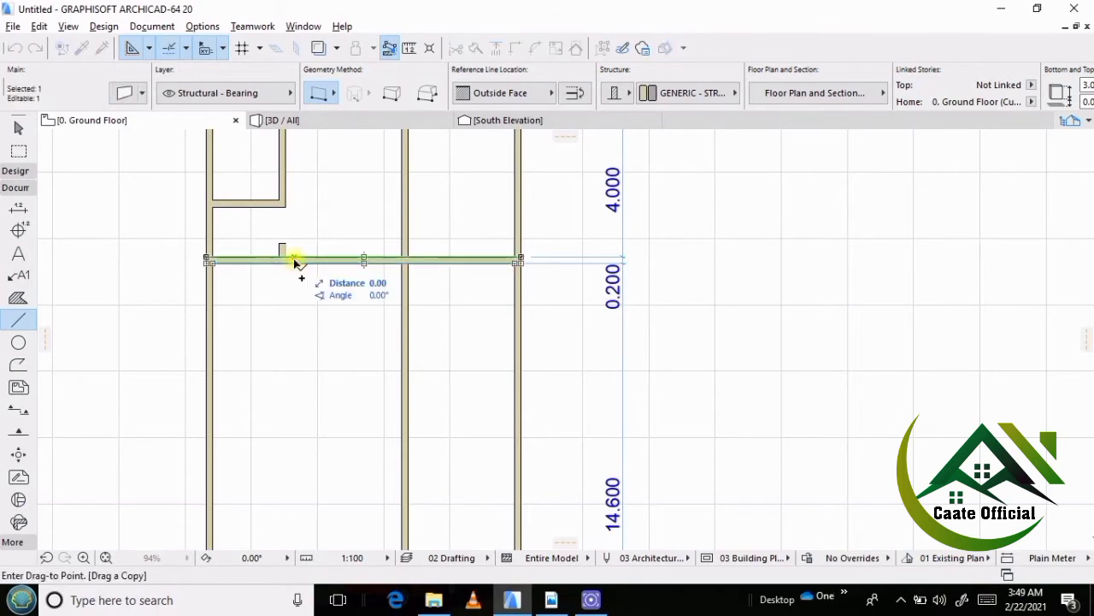
{"action": "left_click", "coordinate": [295, 391]}
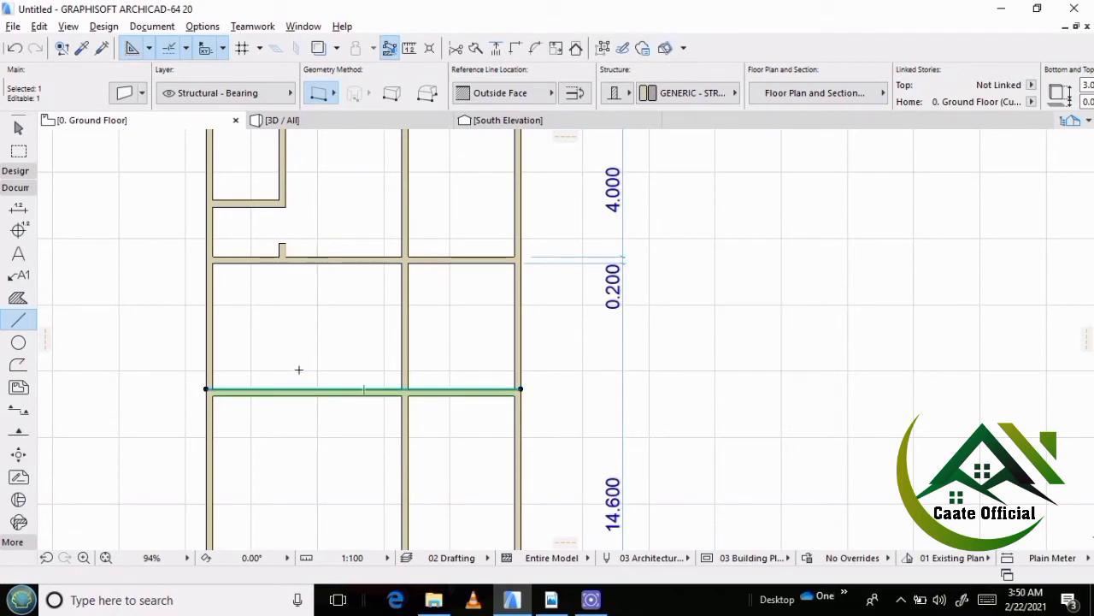
{"action": "key", "text": "Escape"}
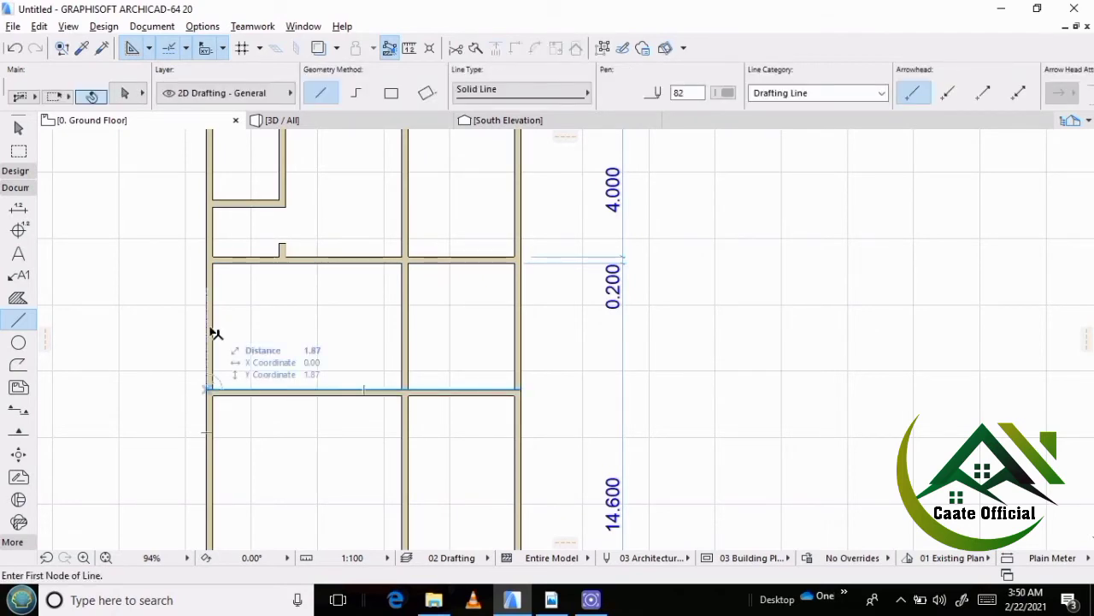
Place a copy of the outer west wall 3.6 m to the east.
{"action": "left_click", "coordinate": [210, 334], "text": "shift"}
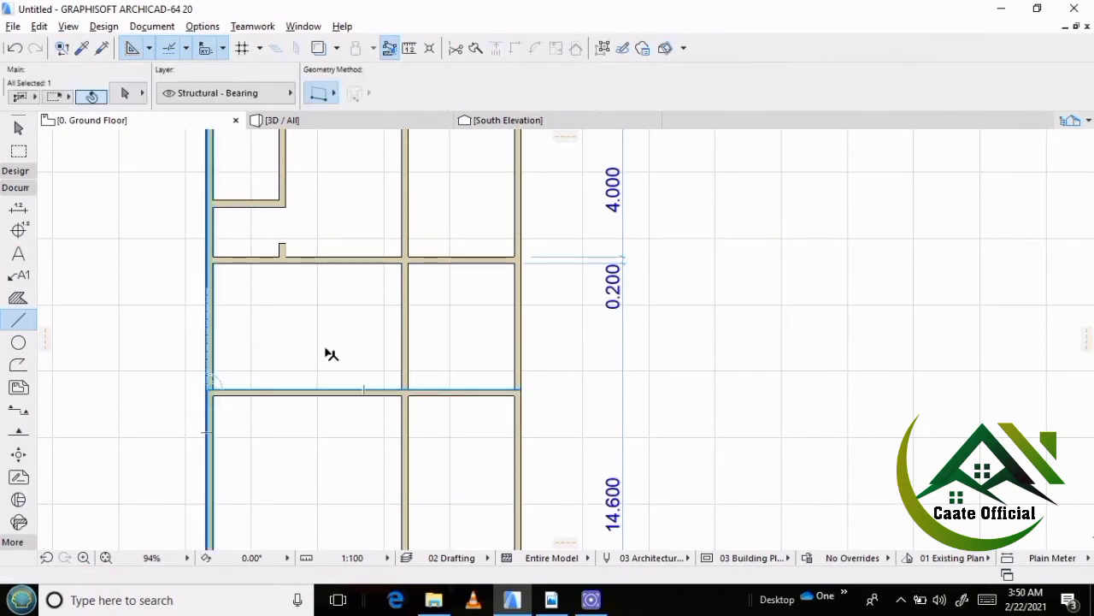
{"action": "key", "text": "ctrl+shift+d"}
{"action": "left_click", "coordinate": [253, 352]}
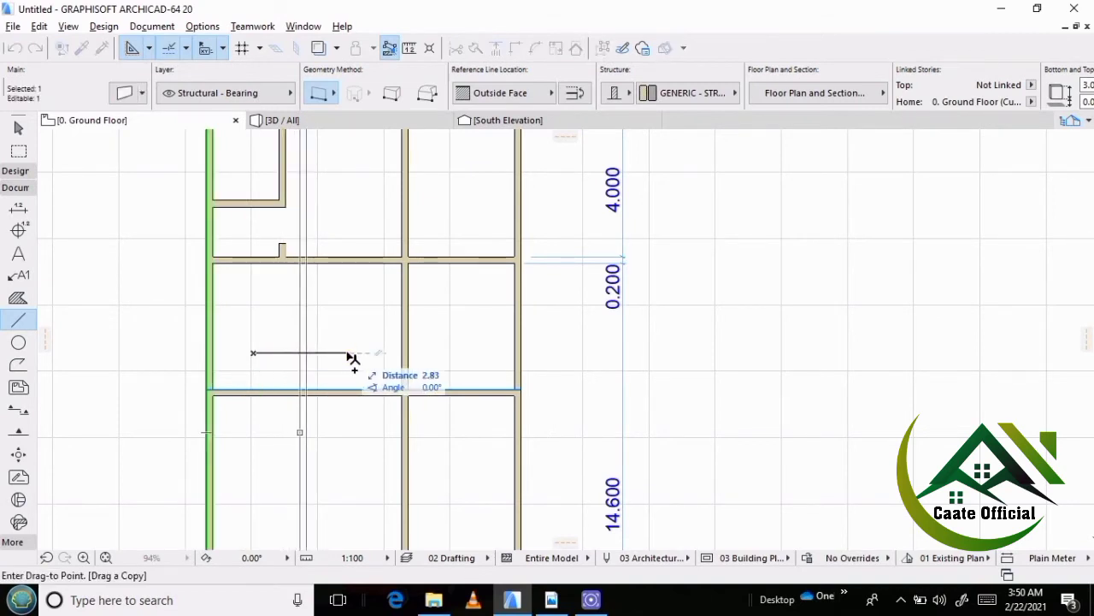
{"action": "type", "text": "3"}
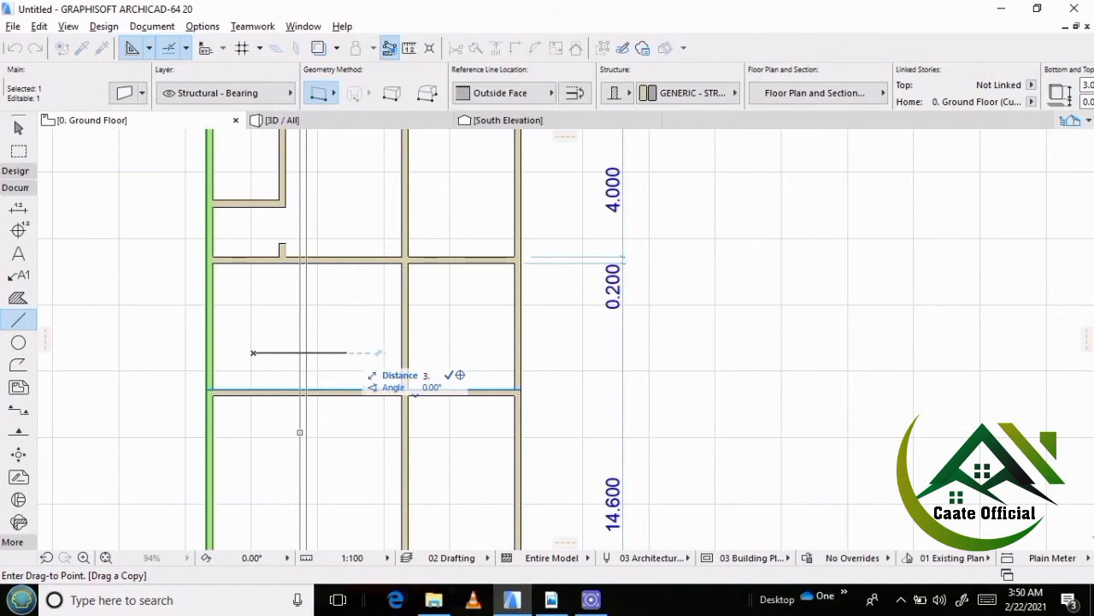
{"action": "type", "text": ".6"}
{"action": "key", "text": "Return"}
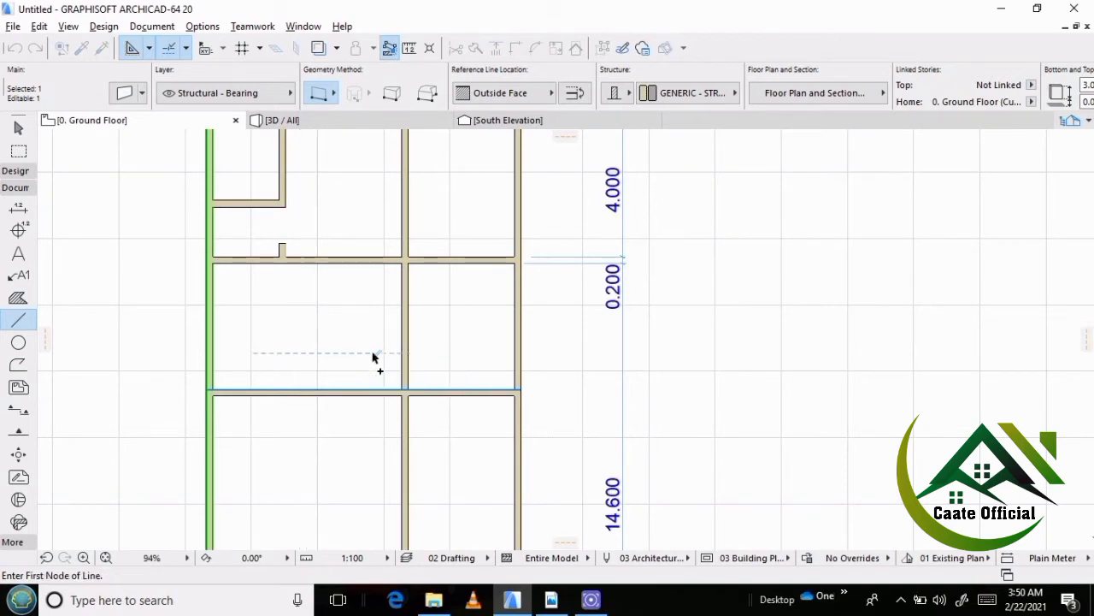
{"action": "scroll", "coordinate": [427, 288], "scroll_direction": "down", "scroll_amount": 2}
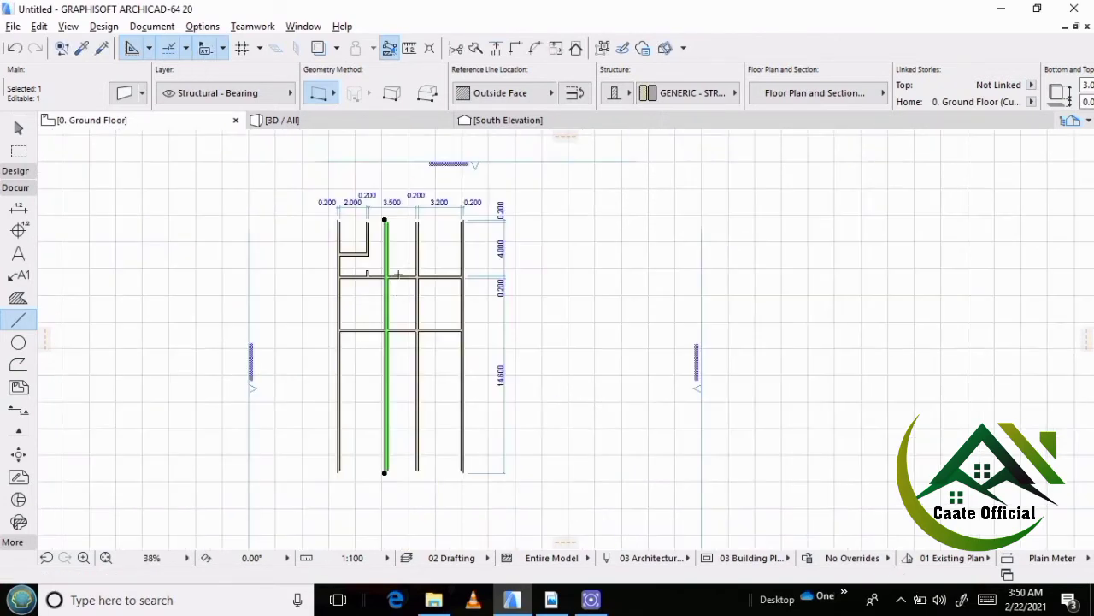
{"action": "key", "text": "Escape"}
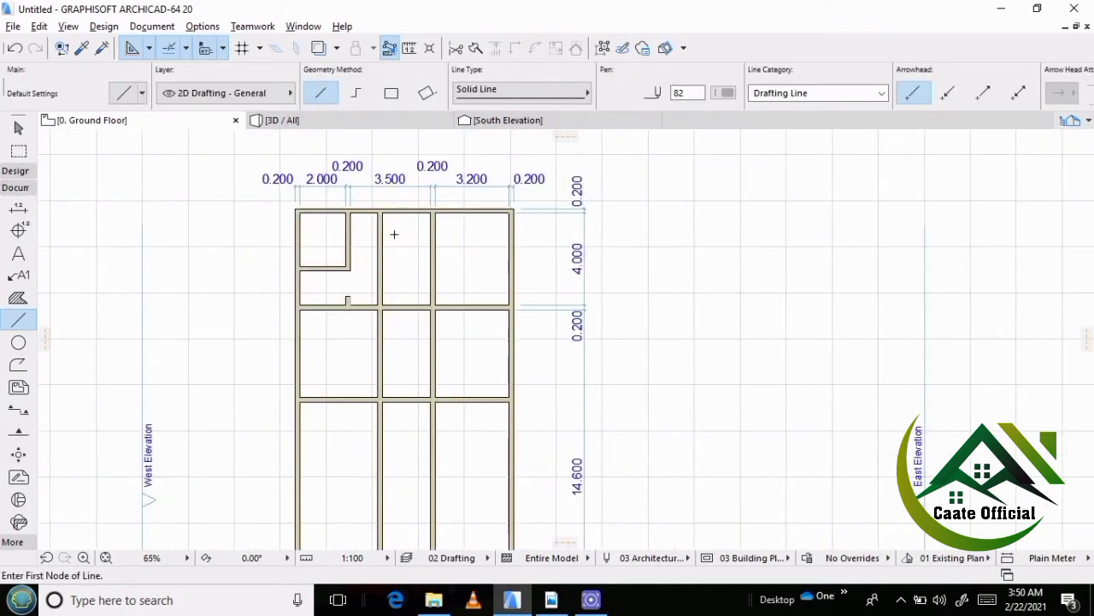
Trim the copied vertical wall's northern and southern segments away, keeping only the part between the two horizontal partitions.
{"action": "left_click", "coordinate": [380, 256], "text": "ctrl"}
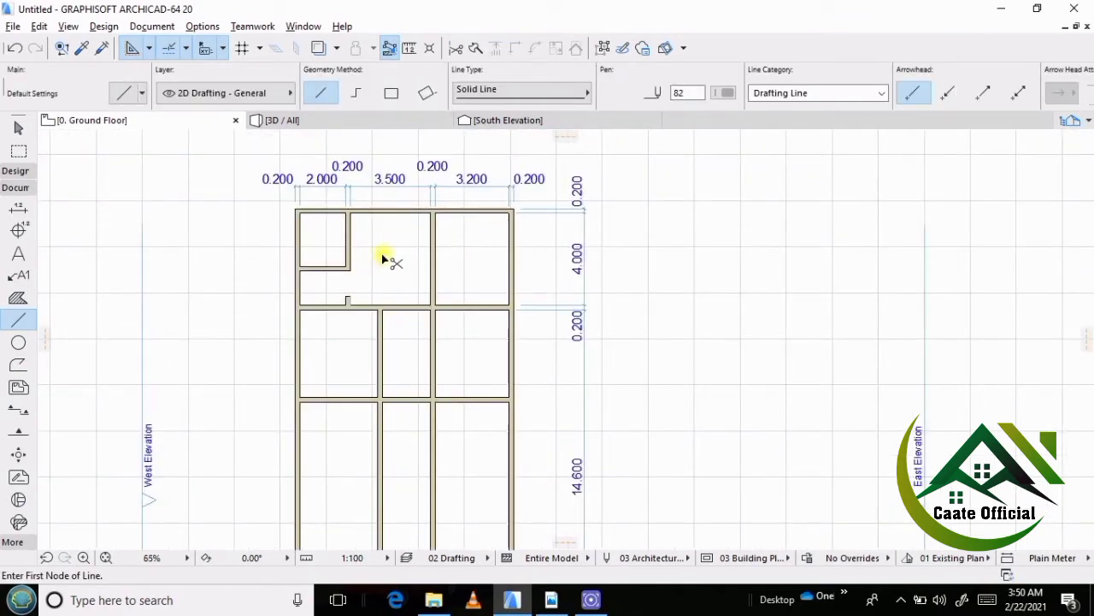
{"action": "left_click", "coordinate": [380, 440], "text": "ctrl"}
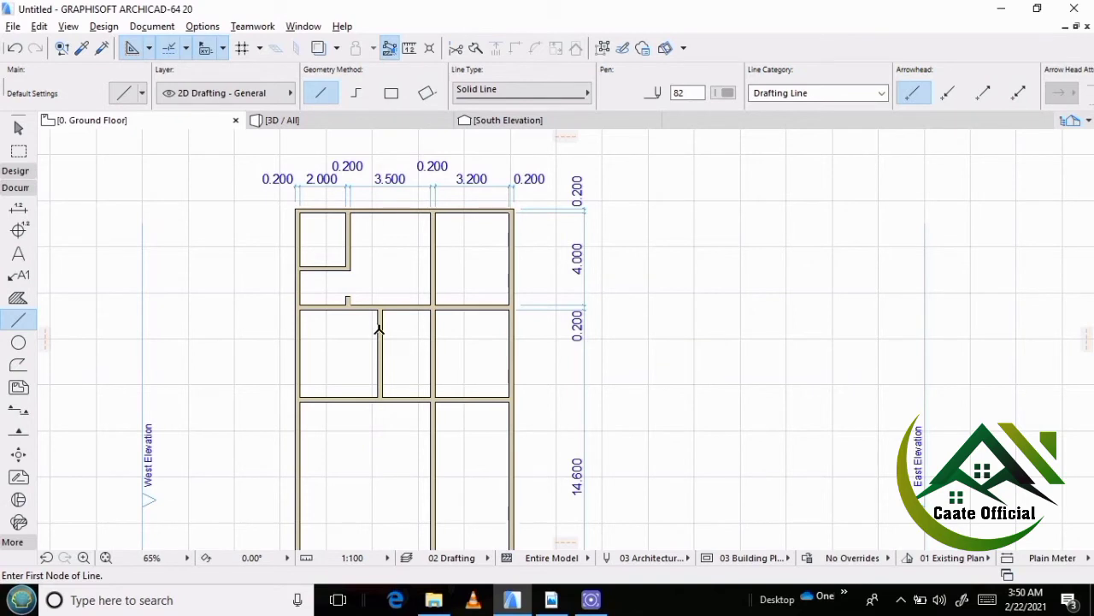
{"action": "scroll", "coordinate": [378, 329], "scroll_direction": "down", "scroll_amount": 2}
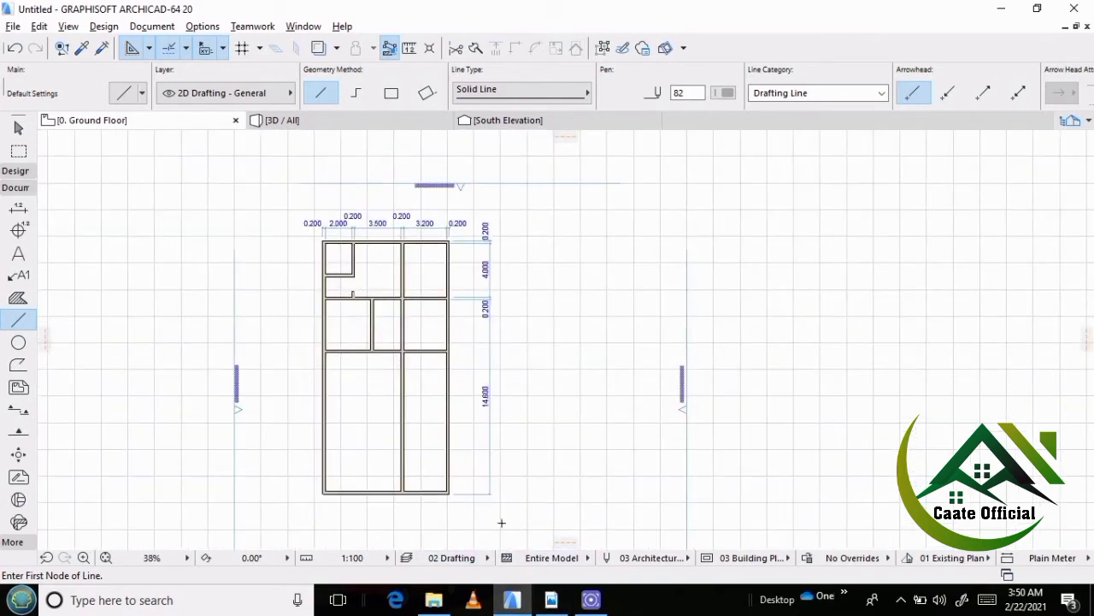
Trim away the middle vertical wall south of the northern rooms and the part of the lower horizontal partition east of the west bedroom.
{"action": "left_click", "coordinate": [542, 472]}
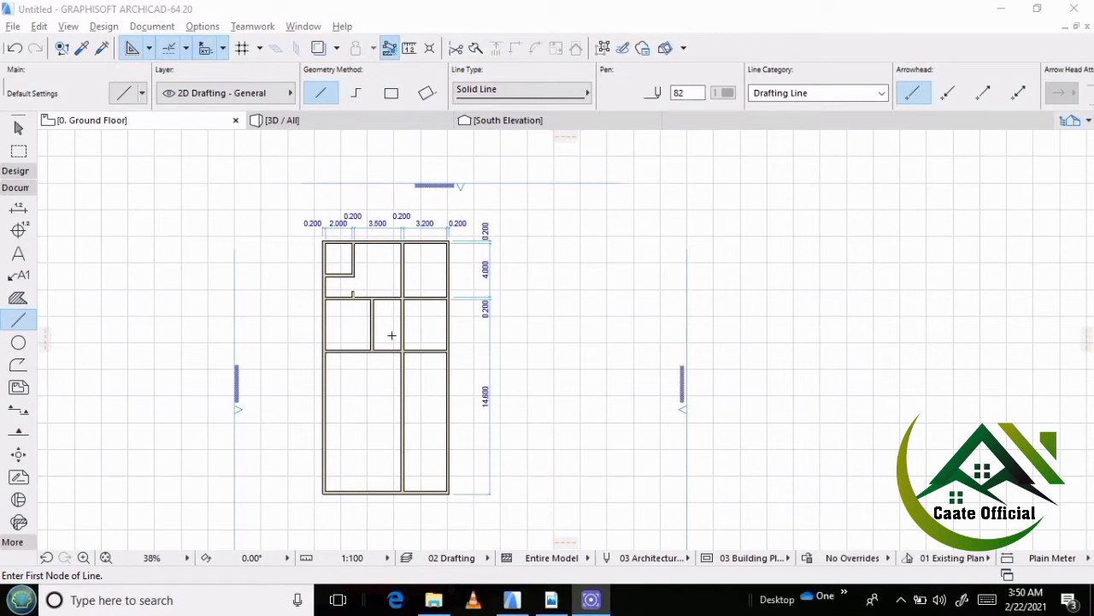
{"action": "scroll", "coordinate": [426, 317], "scroll_direction": "up", "scroll_amount": 3}
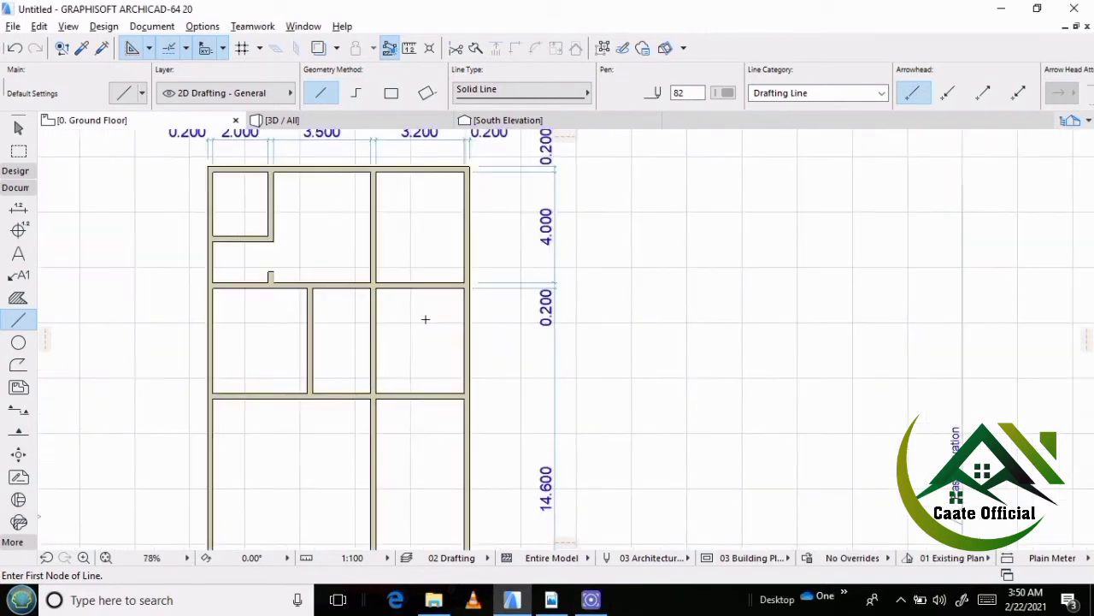
{"action": "left_click", "coordinate": [393, 389], "text": "ctrl"}
{"action": "left_click", "coordinate": [374, 352], "text": "ctrl"}
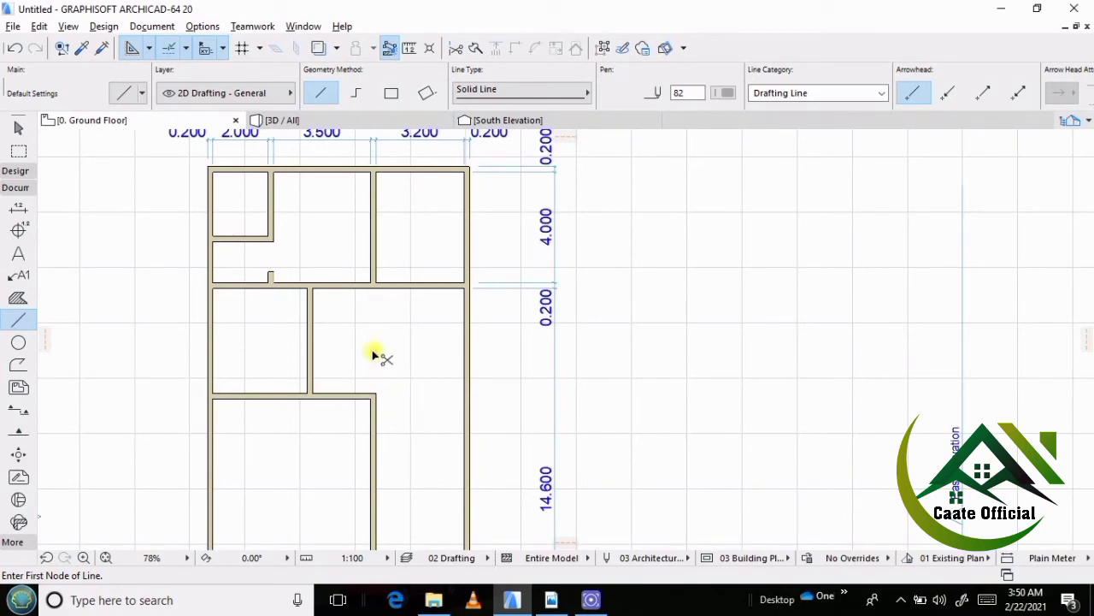
{"action": "left_click", "coordinate": [366, 395], "text": "ctrl"}
{"action": "left_click", "coordinate": [373, 409], "text": "ctrl"}
{"action": "scroll", "coordinate": [368, 286], "scroll_direction": "down", "scroll_amount": 2}
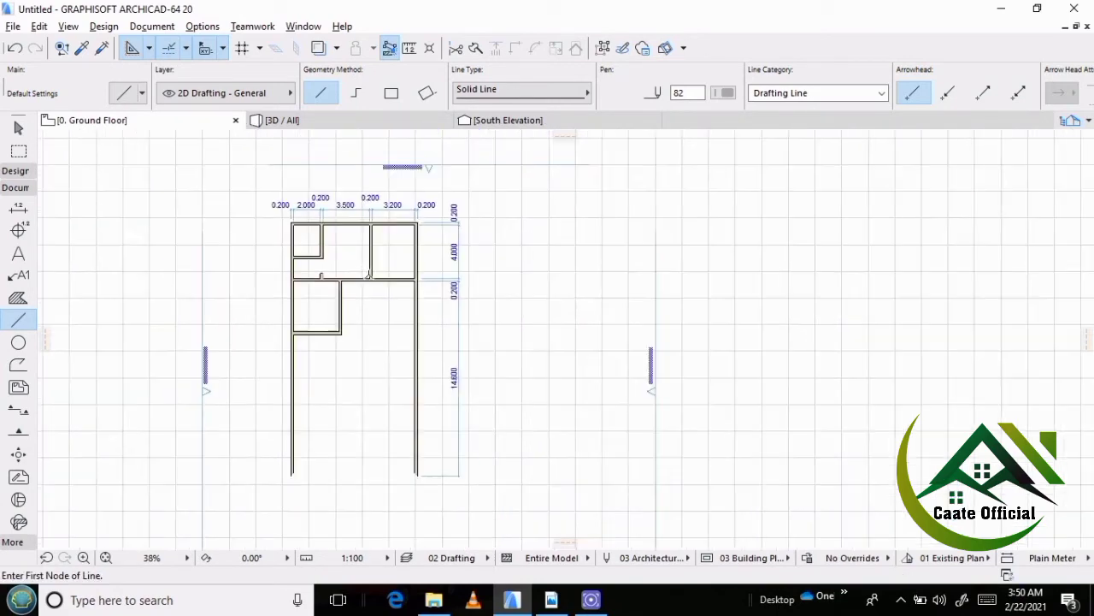
{"action": "scroll", "coordinate": [318, 311], "scroll_direction": "up", "scroll_amount": 1}
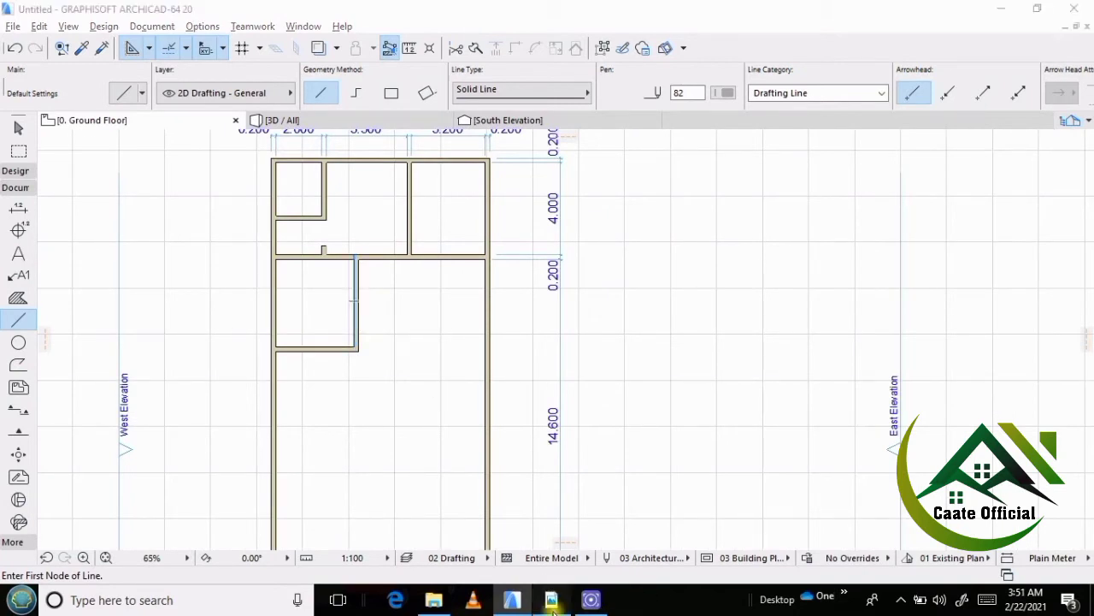
Check the kitchen's dimensions in the reference PDF plan, and in ArchiCAD place a copy of the west bedroom's lower wall 3.6 m to the south.
{"action": "left_click", "coordinate": [552, 599]}
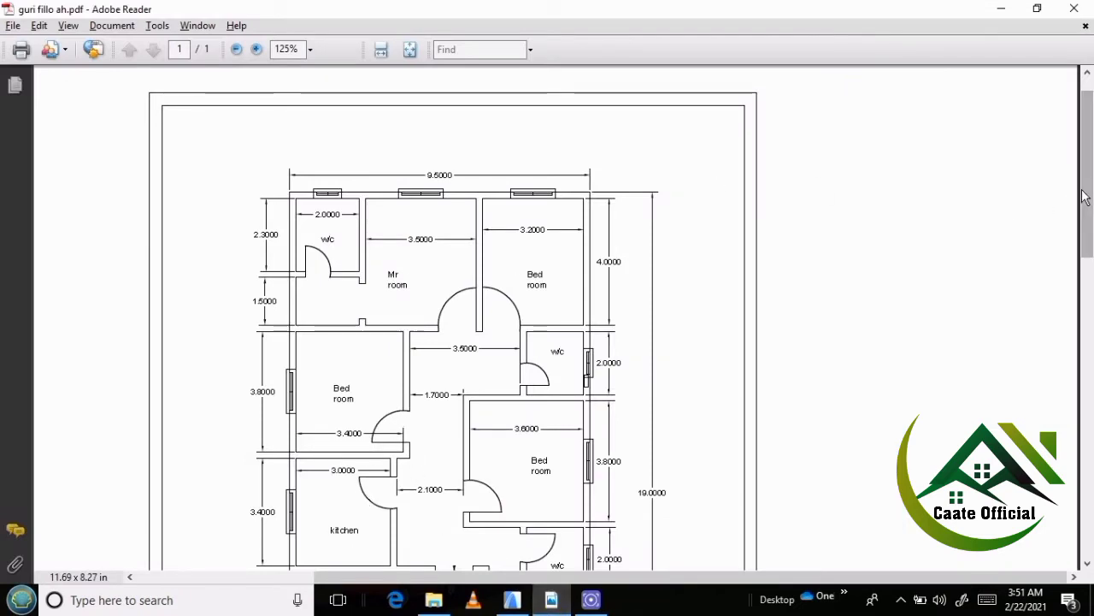
{"action": "left_click_drag", "start_coordinate": [1089, 198], "coordinate": [1092, 301]}
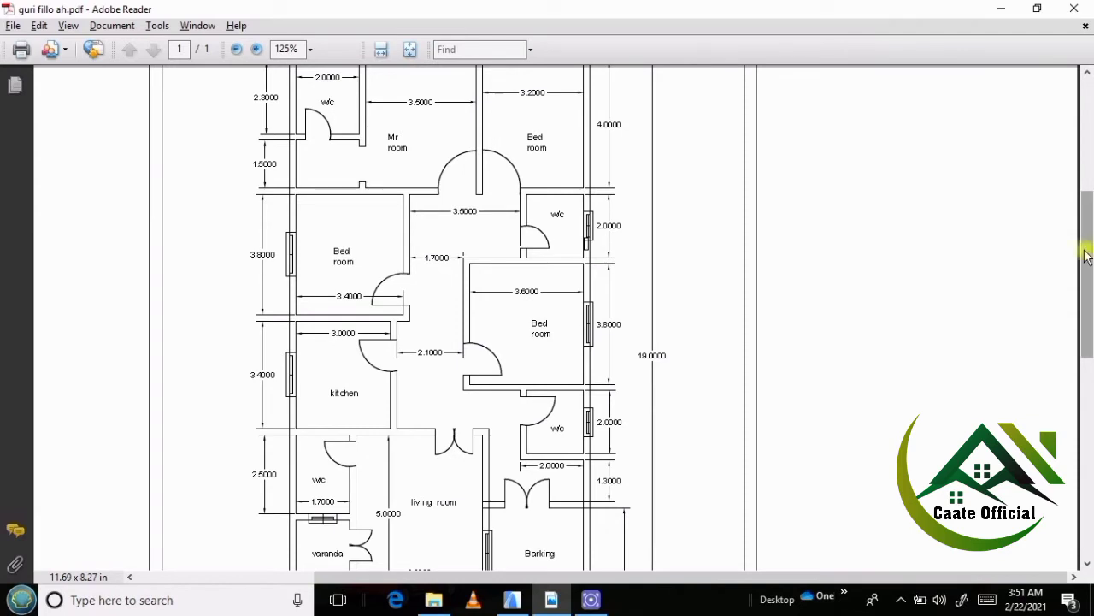
{"action": "left_click_drag", "start_coordinate": [1085, 239], "coordinate": [1086, 276]}
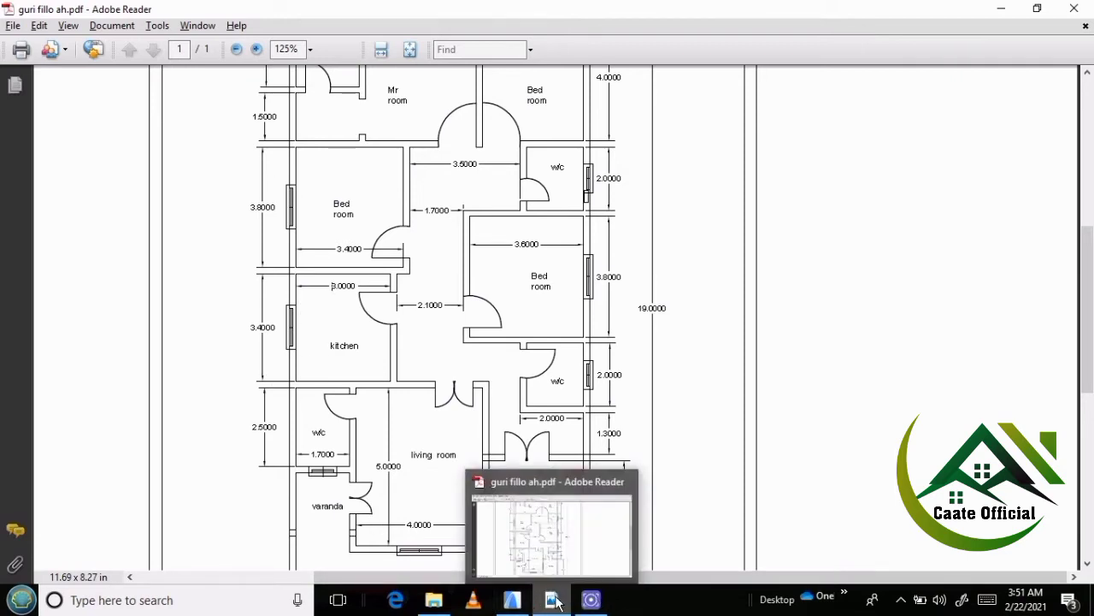
{"action": "left_click", "coordinate": [511, 600]}
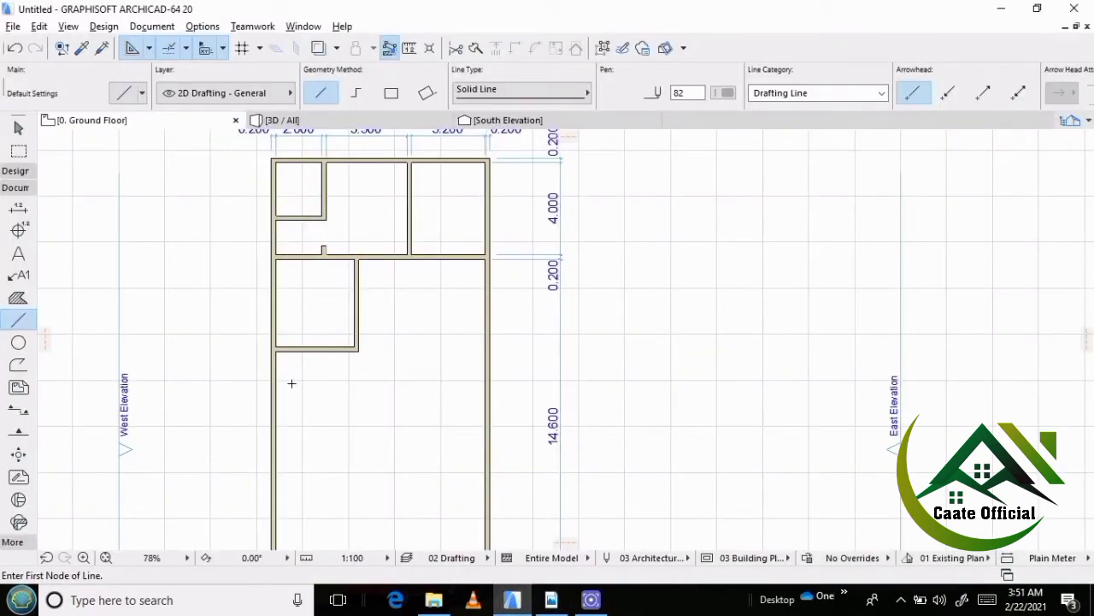
{"action": "scroll", "coordinate": [292, 383], "scroll_direction": "up", "scroll_amount": 2}
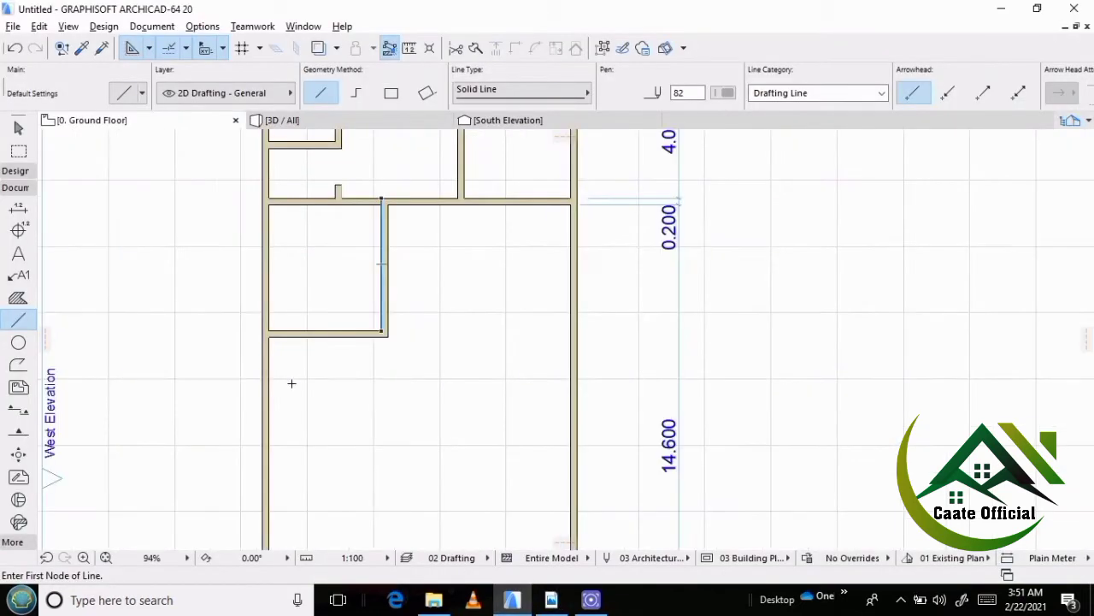
{"action": "left_click", "coordinate": [317, 332], "text": "shift"}
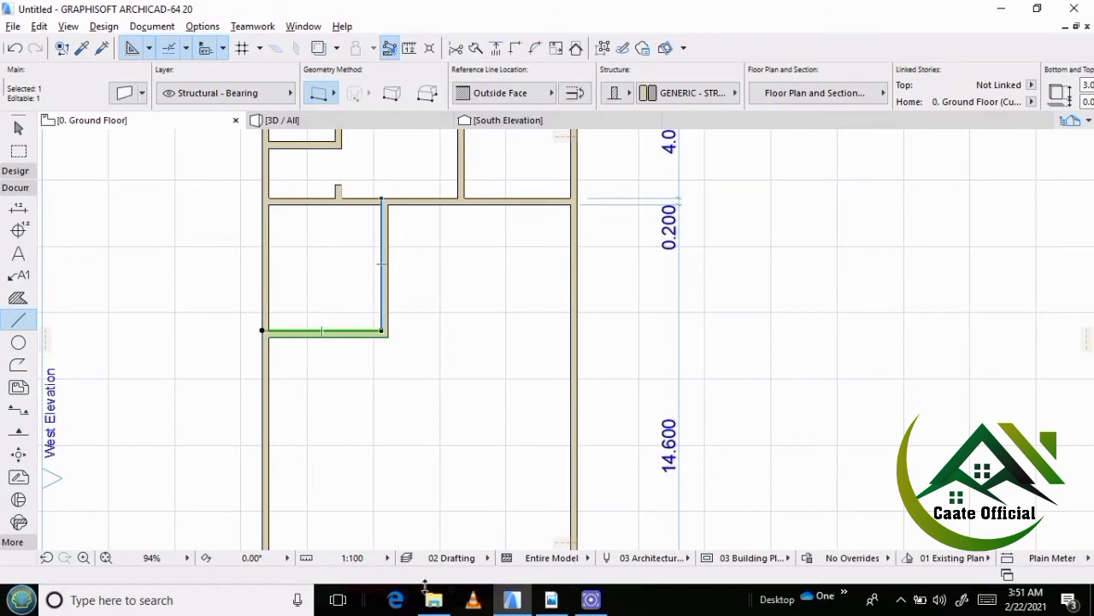
{"action": "left_click", "coordinate": [552, 599]}
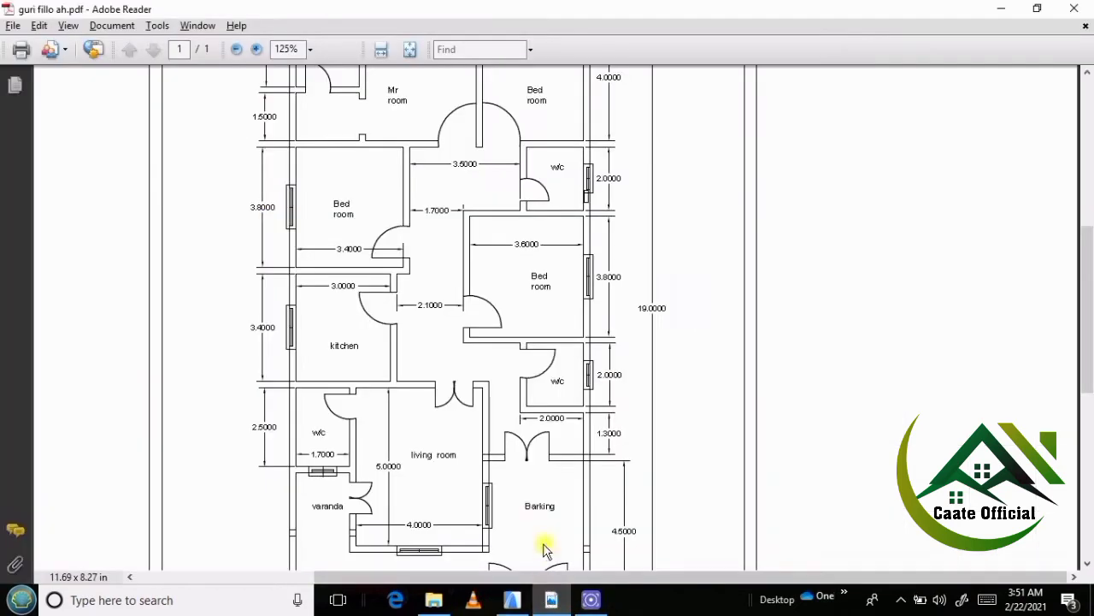
{"action": "left_click", "coordinate": [514, 603]}
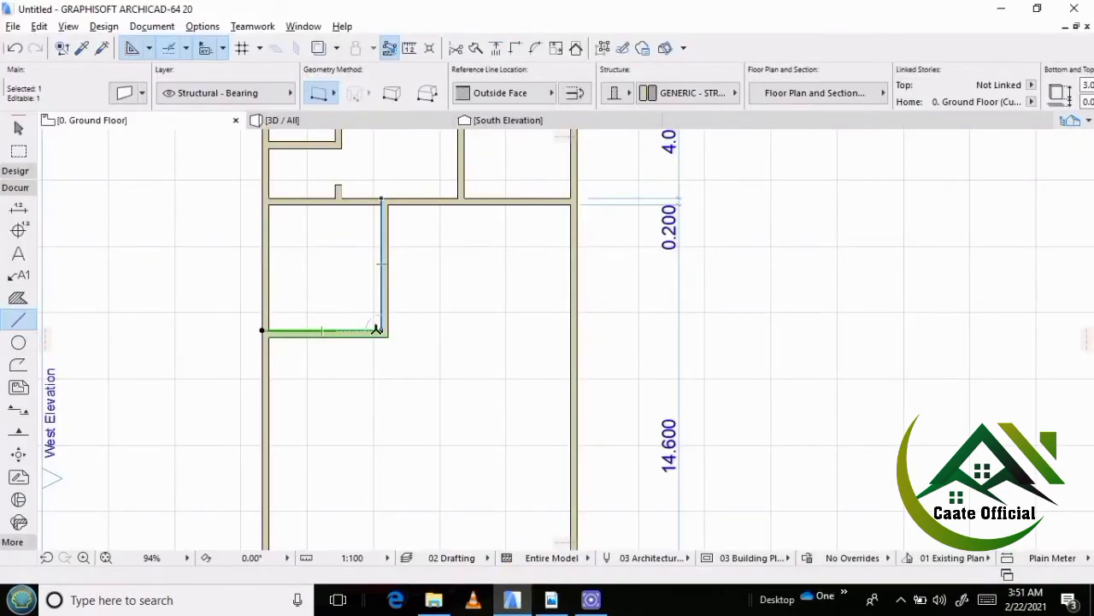
{"action": "key", "text": "ctrl+shift+d"}
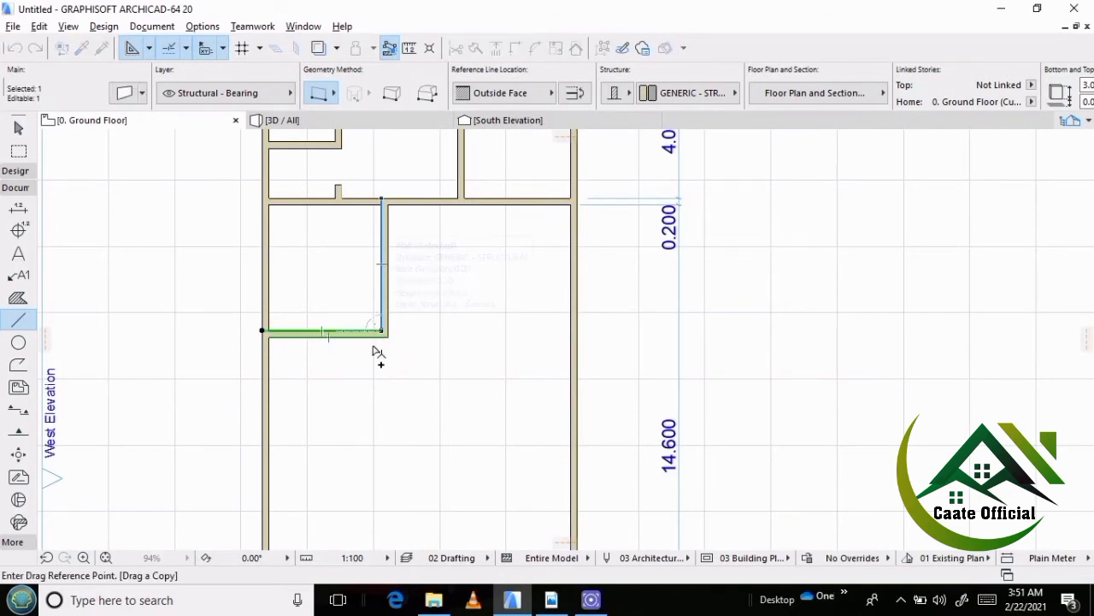
{"action": "left_click", "coordinate": [373, 352]}
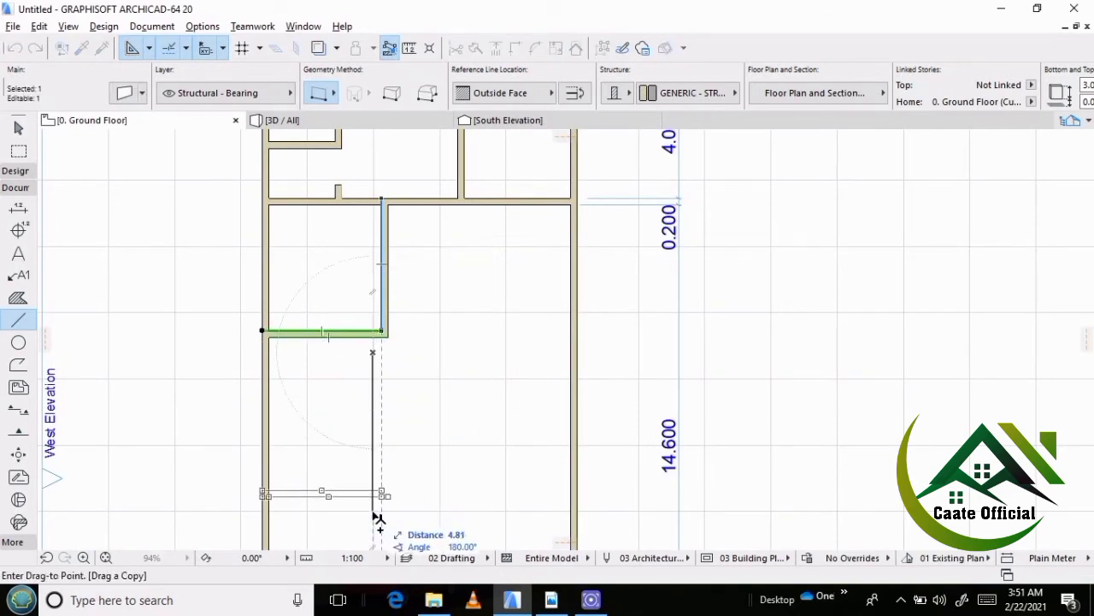
{"action": "type", "text": "3.6"}
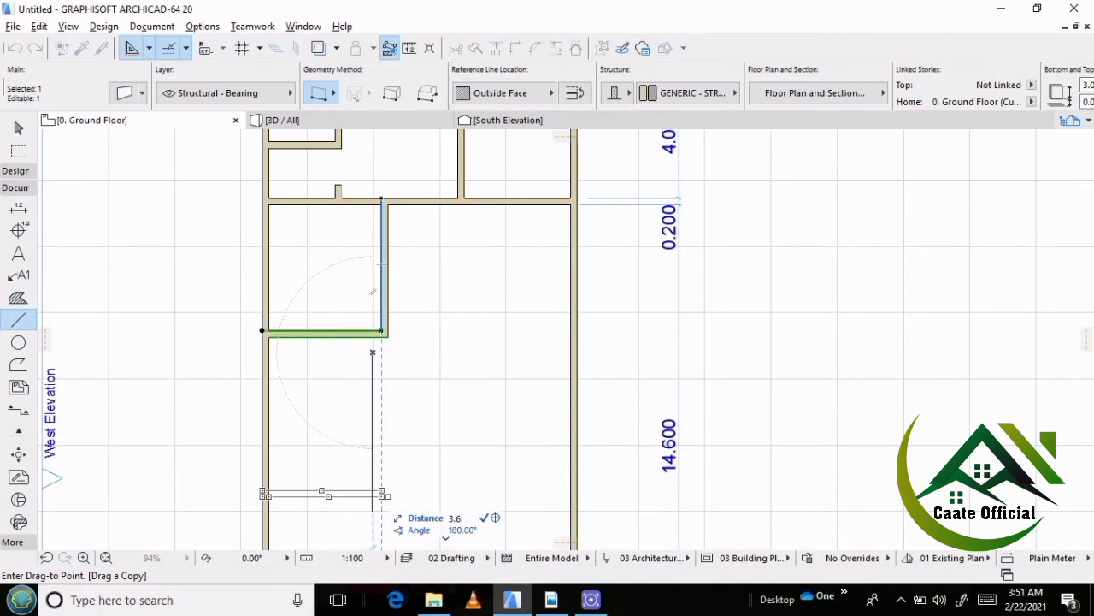
{"action": "key", "text": "Return"}
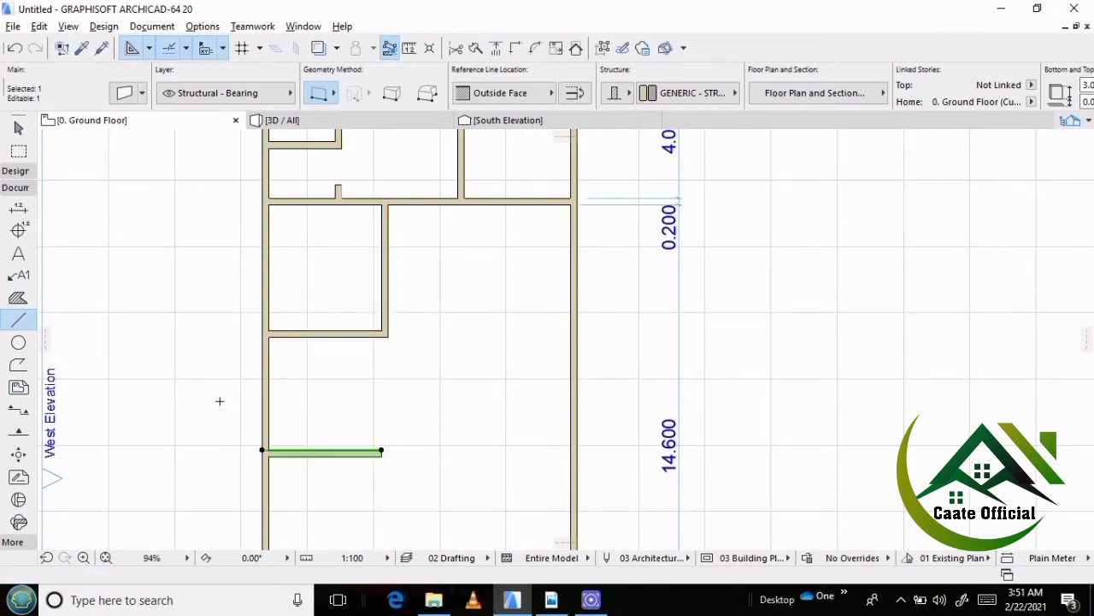
{"action": "key", "text": "Escape"}
{"action": "scroll", "coordinate": [257, 354], "scroll_direction": "down", "scroll_amount": 2}
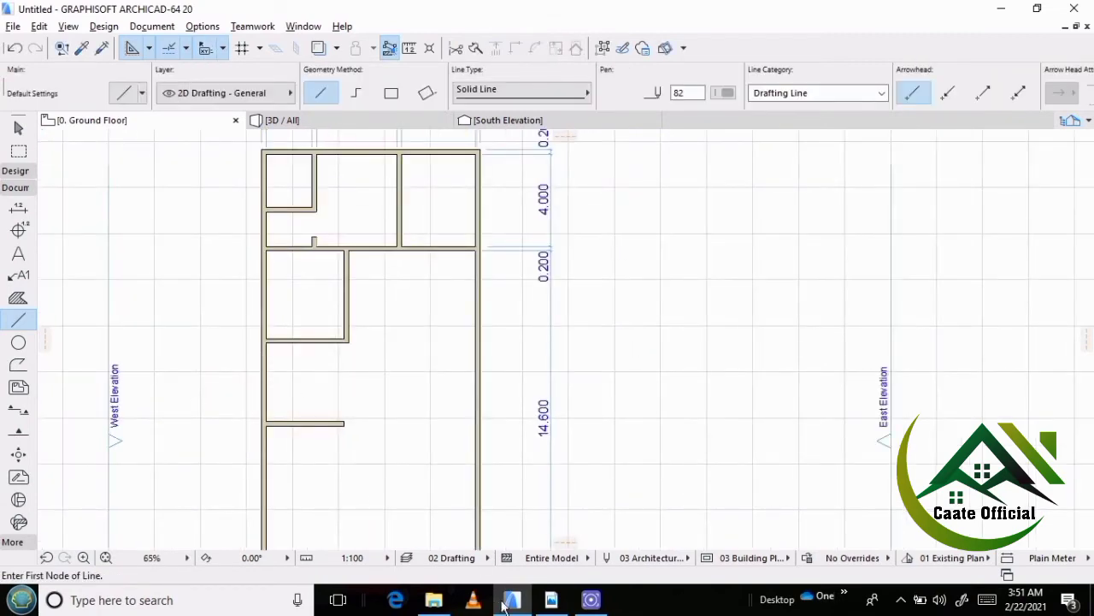
Check the kitchen's width in the reference PDF plan, and in ArchiCAD place a copy of the outer west wall 3.2 m to the east.
{"action": "left_click", "coordinate": [551, 599]}
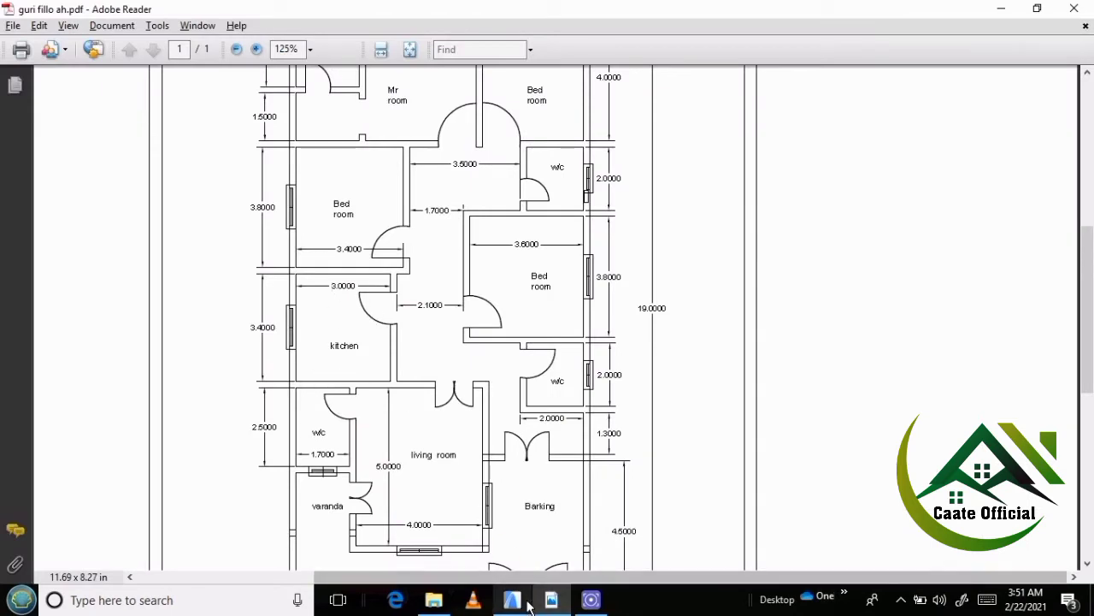
{"action": "left_click", "coordinate": [512, 600]}
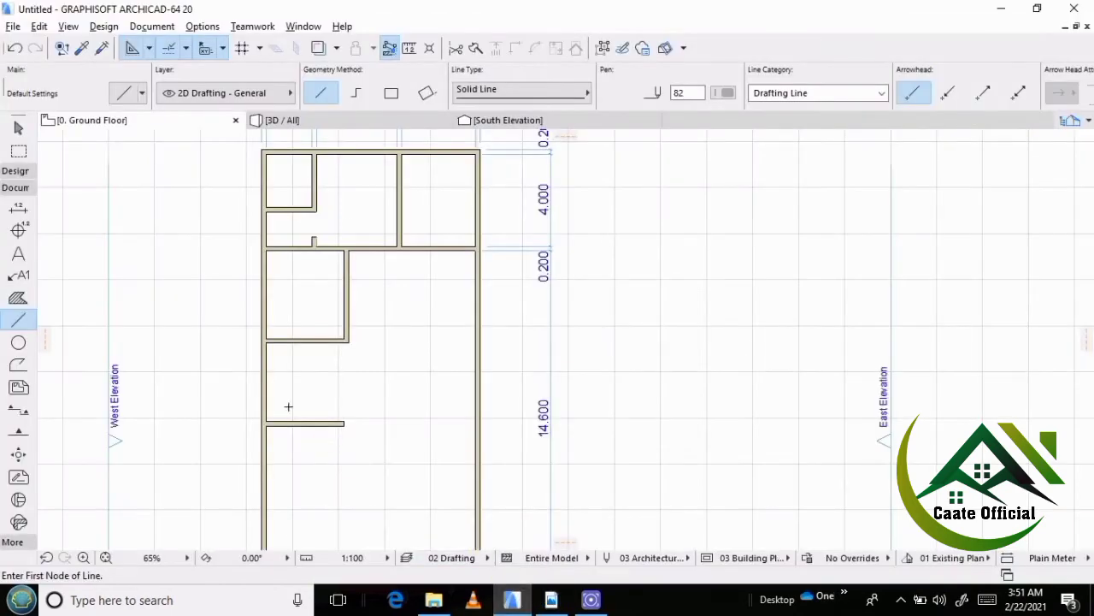
{"action": "scroll", "coordinate": [288, 407], "scroll_direction": "up", "scroll_amount": 3}
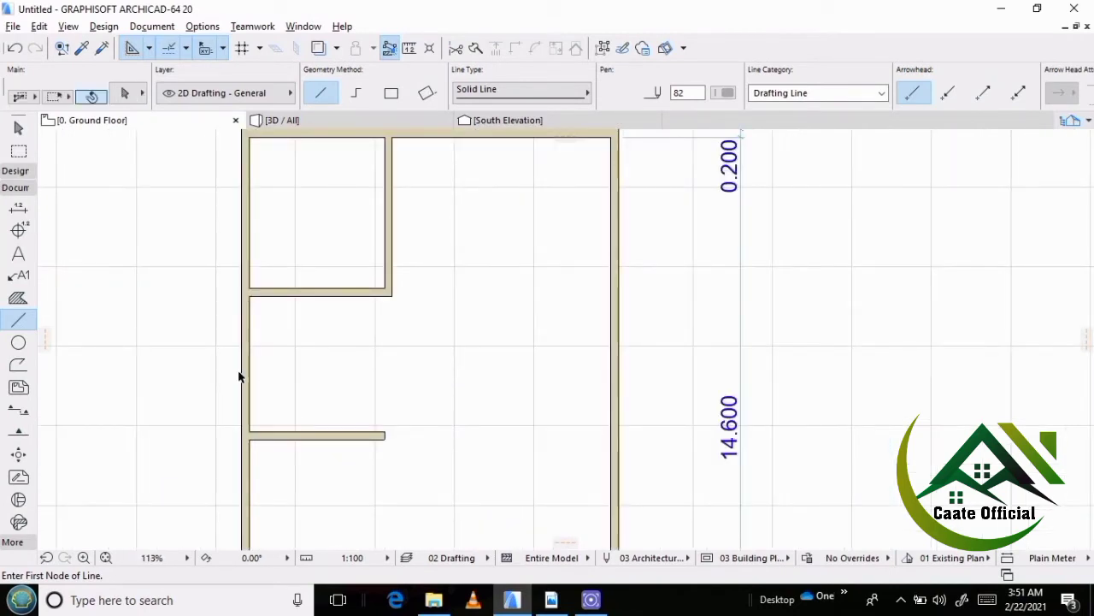
{"action": "left_click", "coordinate": [244, 377], "text": "shift"}
{"action": "key", "text": "ctrl+shift+d"}
{"action": "left_click", "coordinate": [275, 374]}
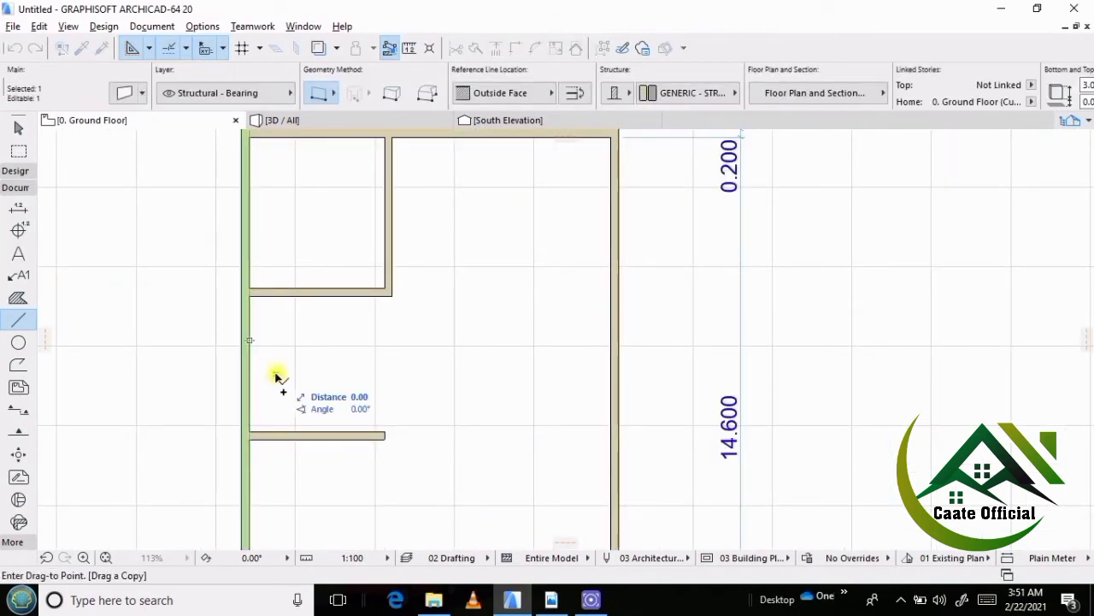
{"action": "type", "text": "3"}
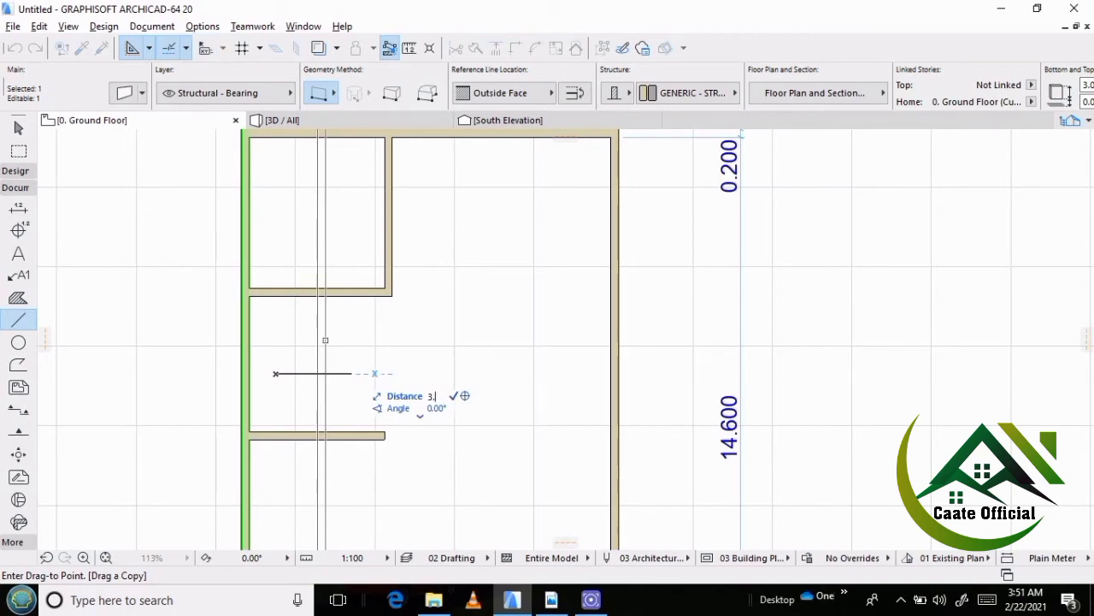
{"action": "type", "text": ".2"}
{"action": "key", "text": "Return"}
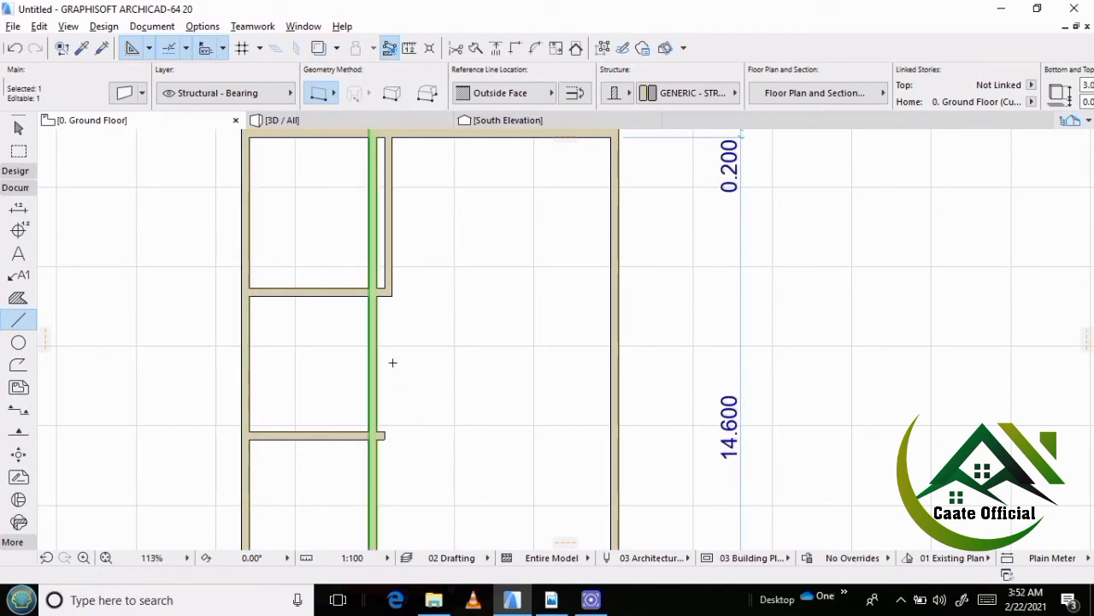
{"action": "scroll", "coordinate": [392, 362], "scroll_direction": "down", "scroll_amount": 5}
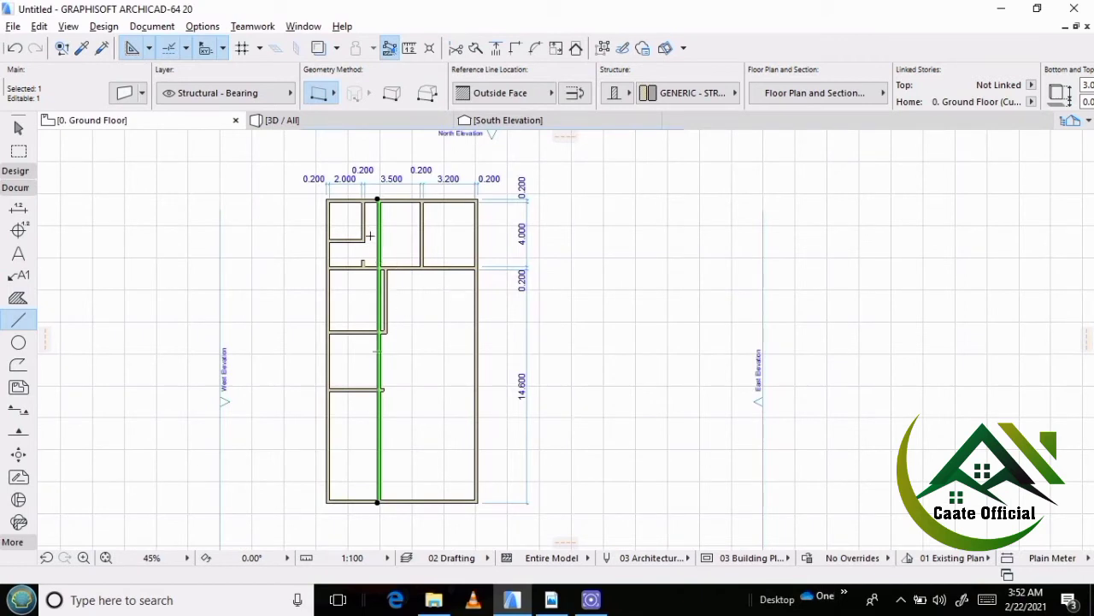
Trim the copied vertical wall to the part beside the kitchen, and cut off the overhanging end of the kitchen's lower wall.
{"action": "key", "text": "Escape"}
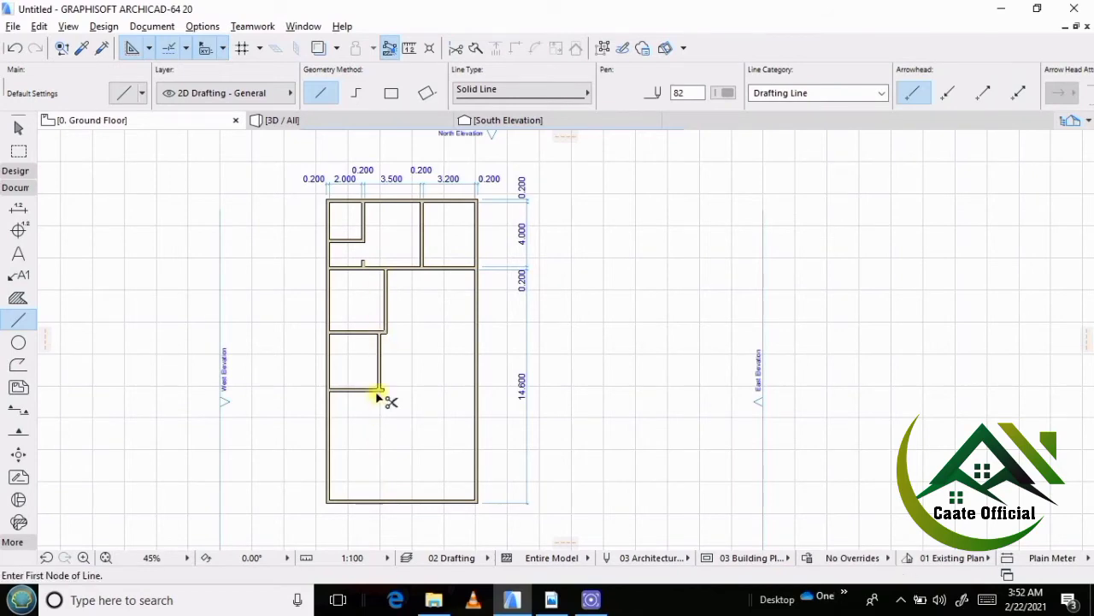
{"action": "scroll", "coordinate": [379, 392], "scroll_direction": "up", "scroll_amount": 2}
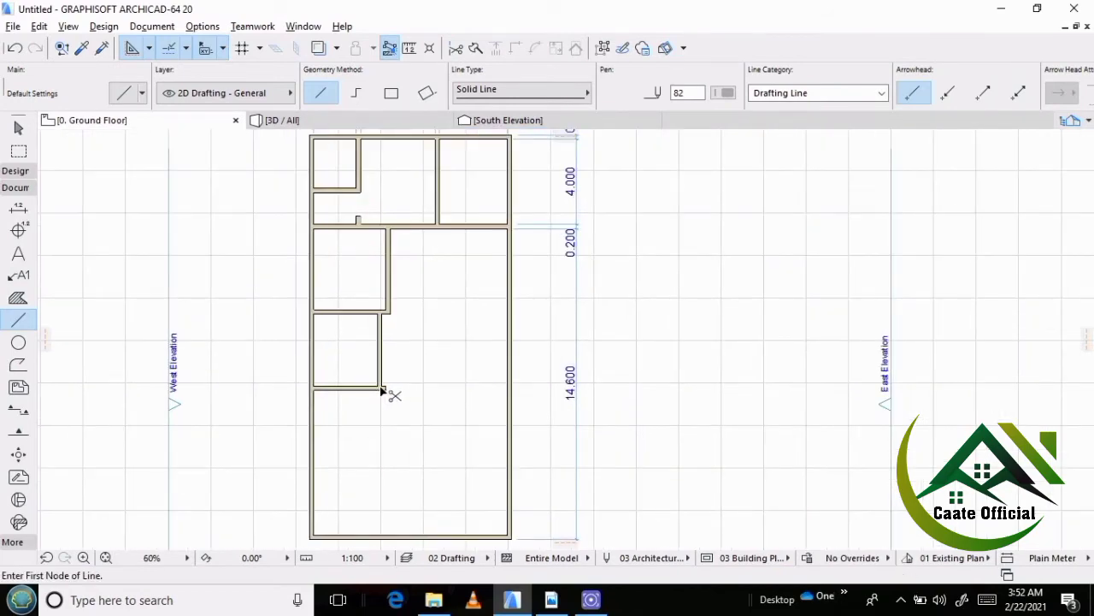
{"action": "scroll", "coordinate": [397, 358], "scroll_direction": "down", "scroll_amount": 3}
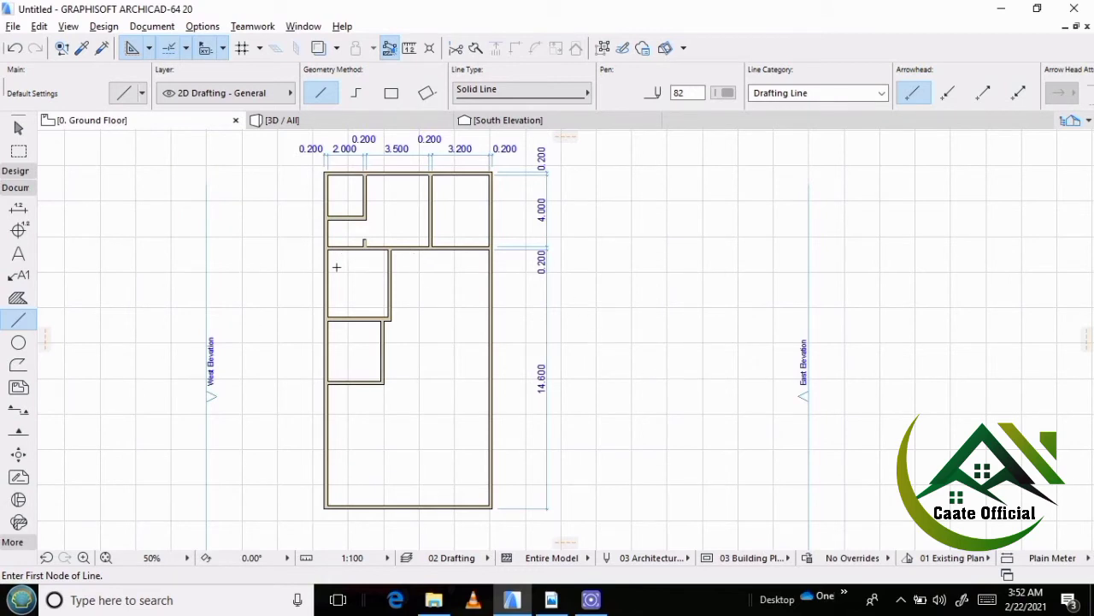
{"action": "scroll", "coordinate": [350, 376], "scroll_direction": "up", "scroll_amount": 2}
{"action": "scroll", "coordinate": [349, 373], "scroll_direction": "down", "scroll_amount": 3}
{"action": "scroll", "coordinate": [354, 359], "scroll_direction": "up", "scroll_amount": 2}
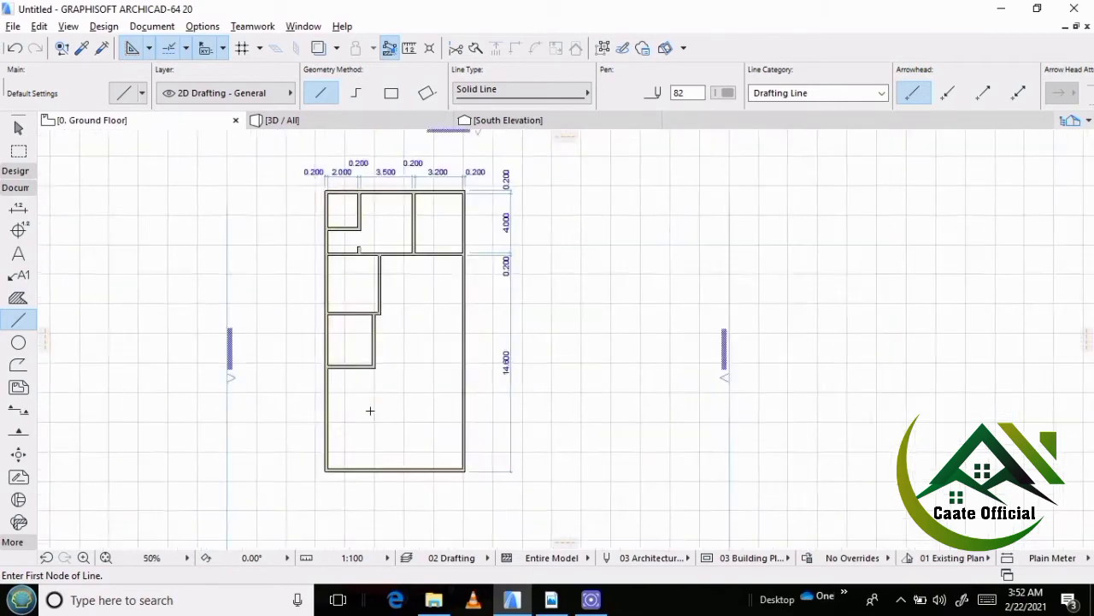
Check the dimensions of the w/c below the kitchen in the reference PDF plan, and in ArchiCAD copy the kitchen's lower wall 2.7 m to the south.
{"action": "left_click", "coordinate": [552, 600]}
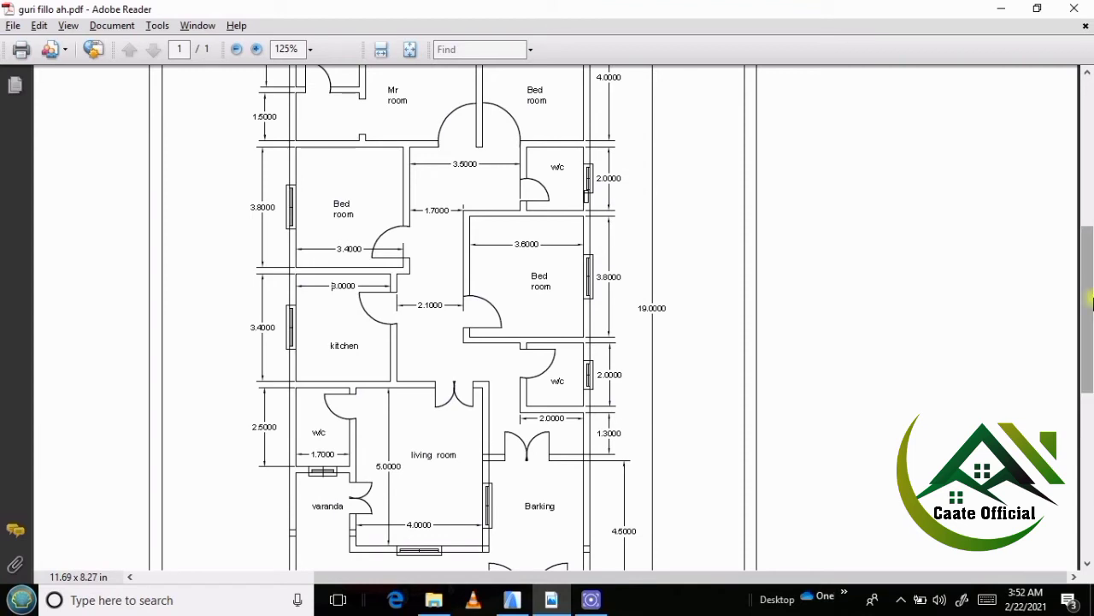
{"action": "left_click_drag", "start_coordinate": [1089, 299], "coordinate": [1091, 353]}
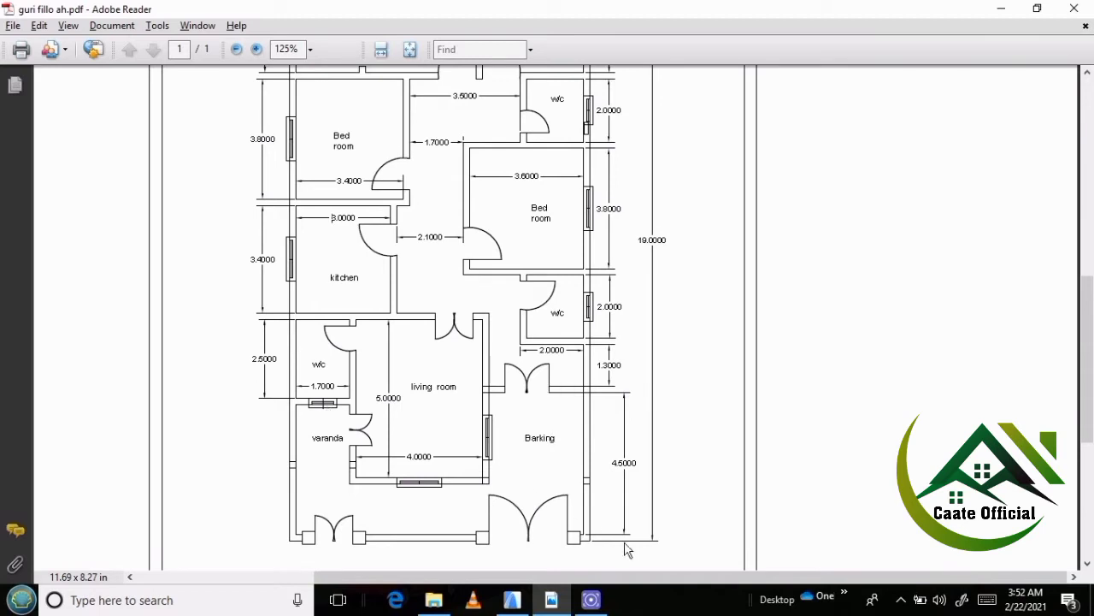
{"action": "left_click", "coordinate": [512, 599]}
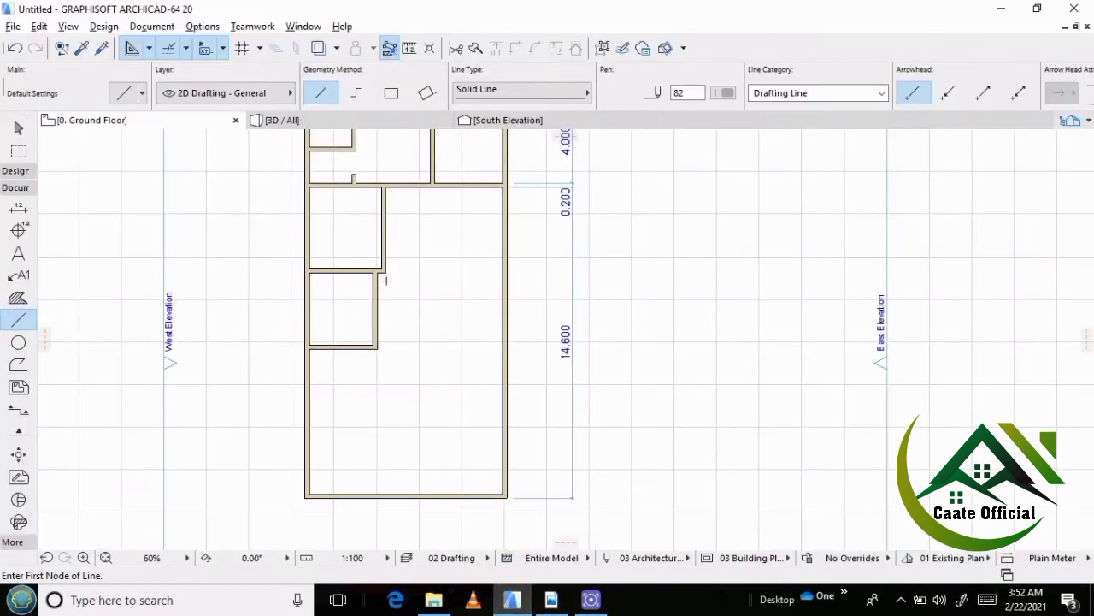
{"action": "scroll", "coordinate": [274, 379], "scroll_direction": "up", "scroll_amount": 3}
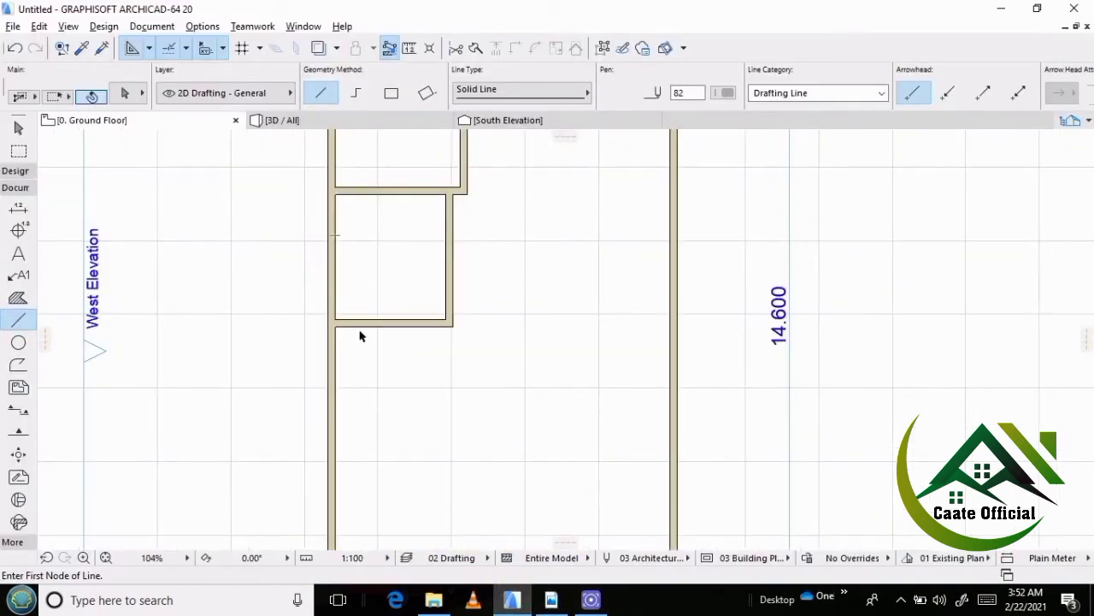
{"action": "left_click", "coordinate": [361, 325], "text": "shift"}
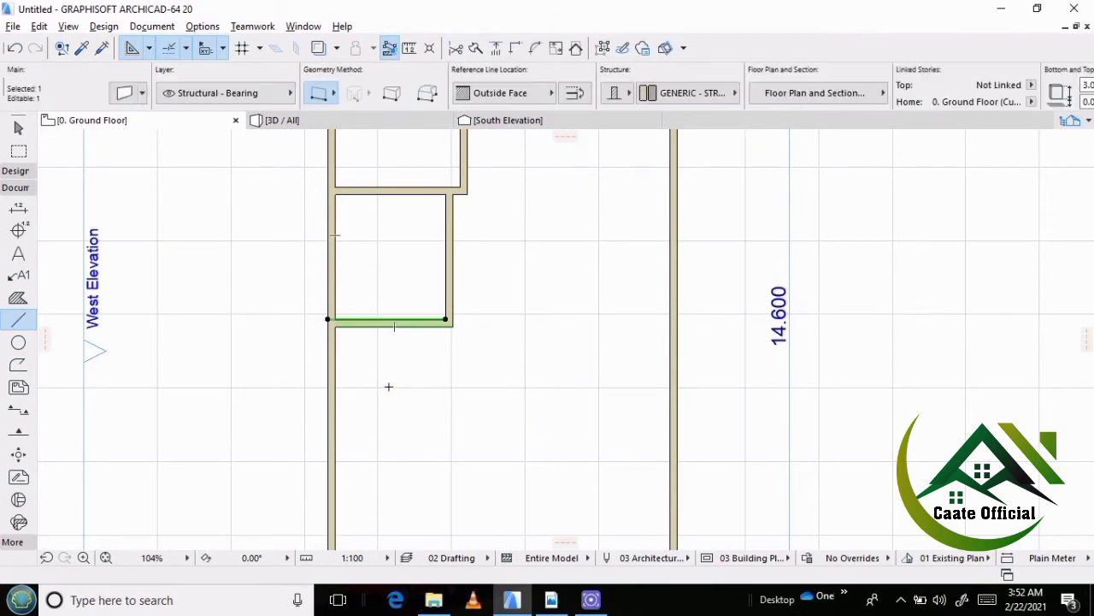
{"action": "key", "text": "ctrl+shift+d"}
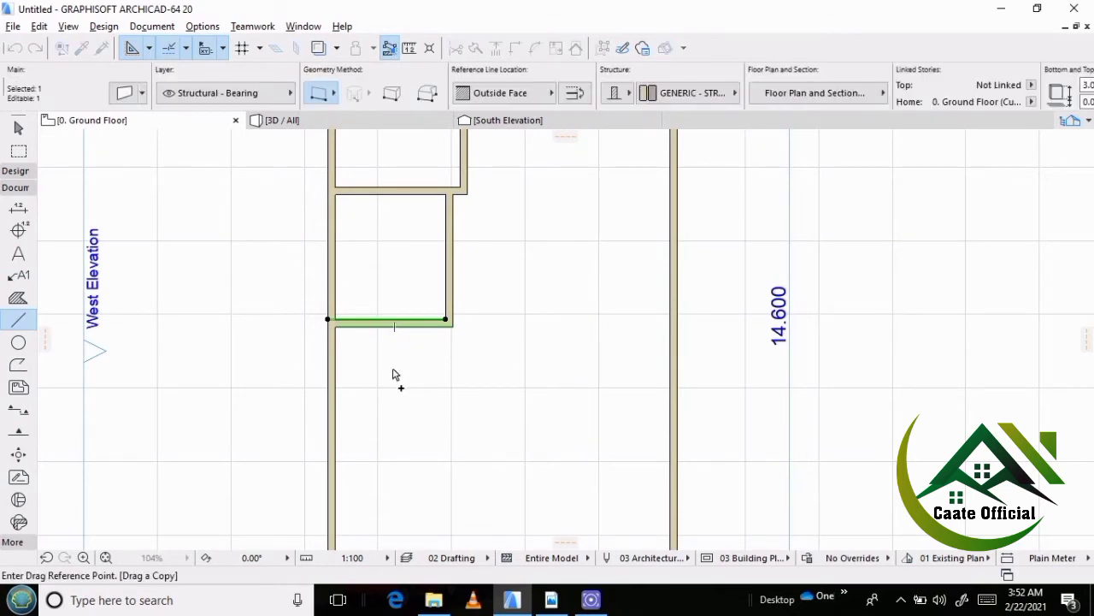
{"action": "left_click", "coordinate": [395, 370]}
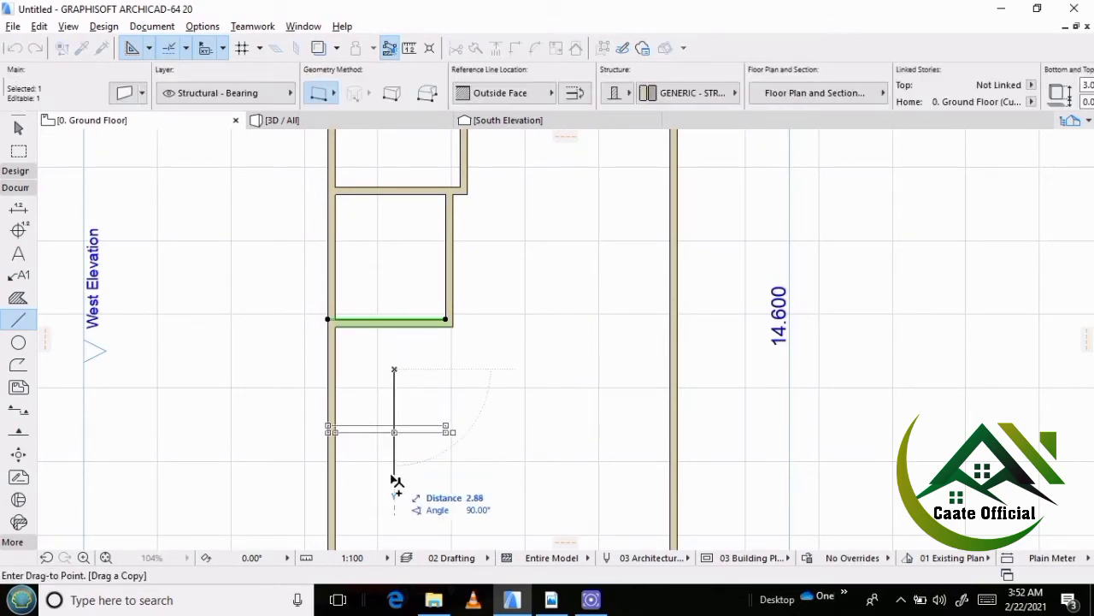
{"action": "type", "text": "2"}
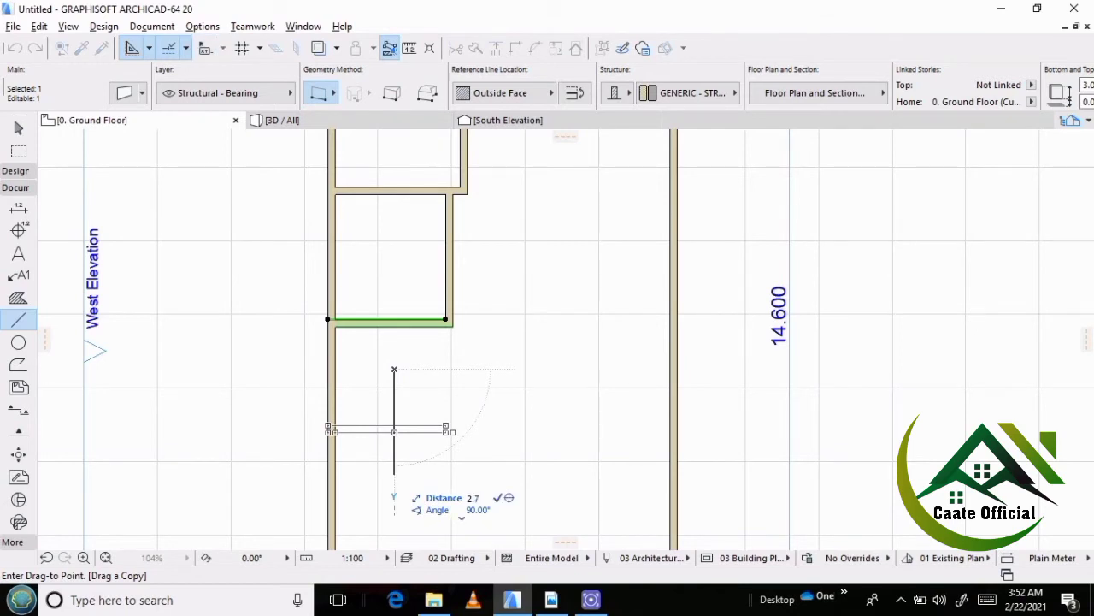
{"action": "type", "text": ".7"}
{"action": "key", "text": "Return"}
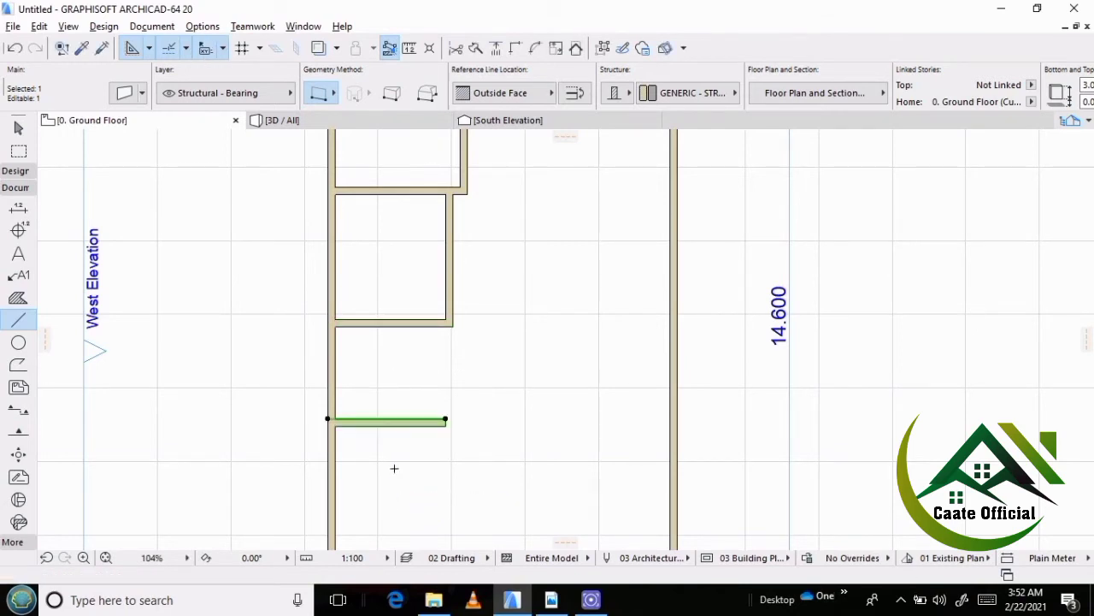
{"action": "key", "text": "Escape"}
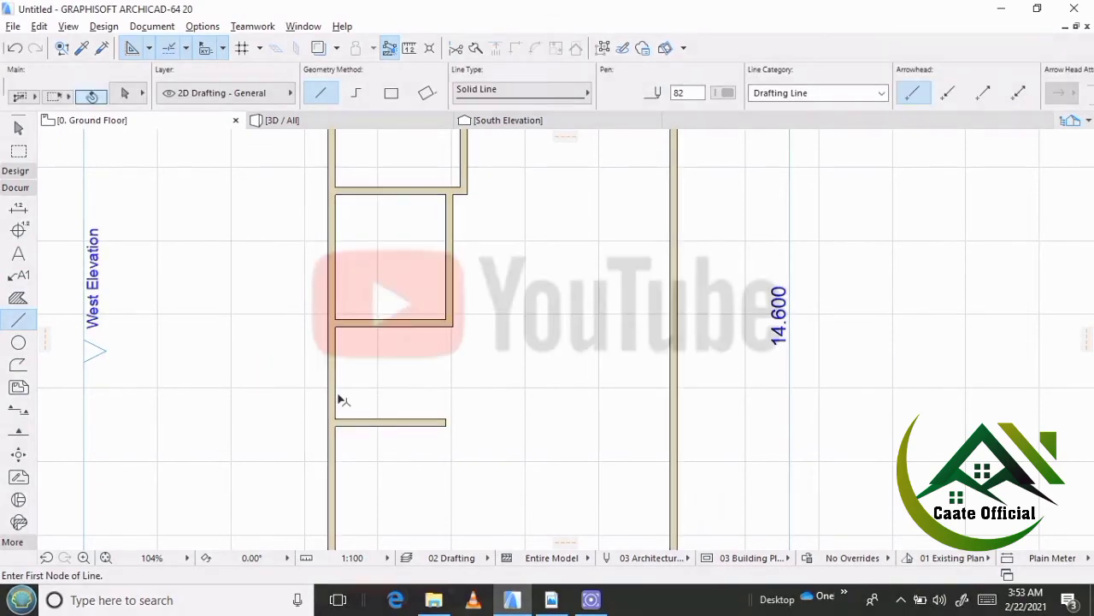
Place a copy of the outer west wall 1.9 m to the east.
{"action": "left_click", "coordinate": [338, 398], "text": "shift"}
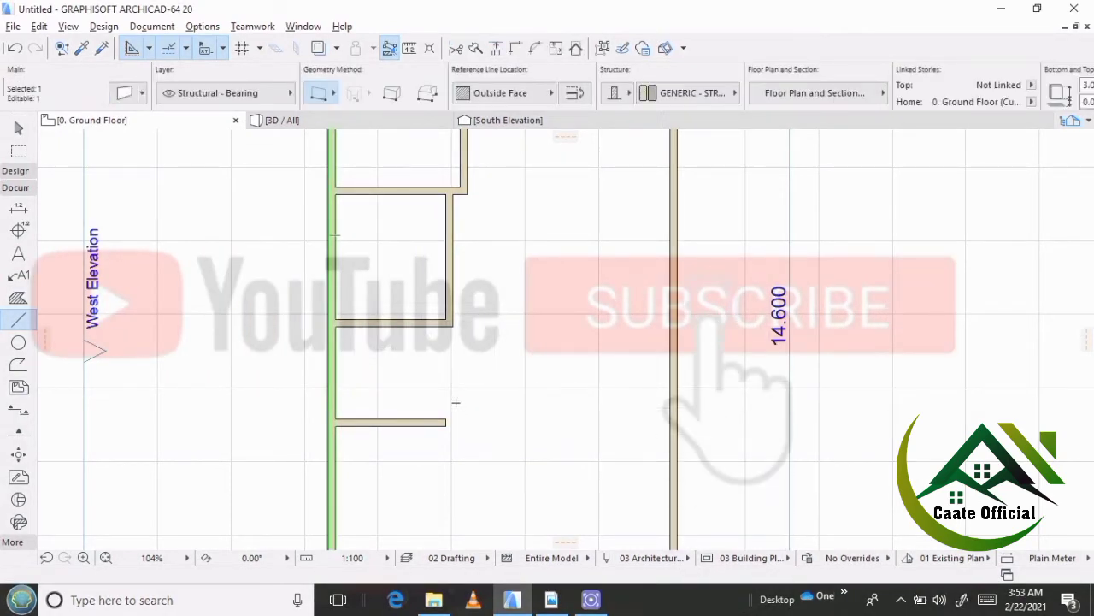
{"action": "key", "text": "ctrl+shift+d"}
{"action": "left_click", "coordinate": [393, 391]}
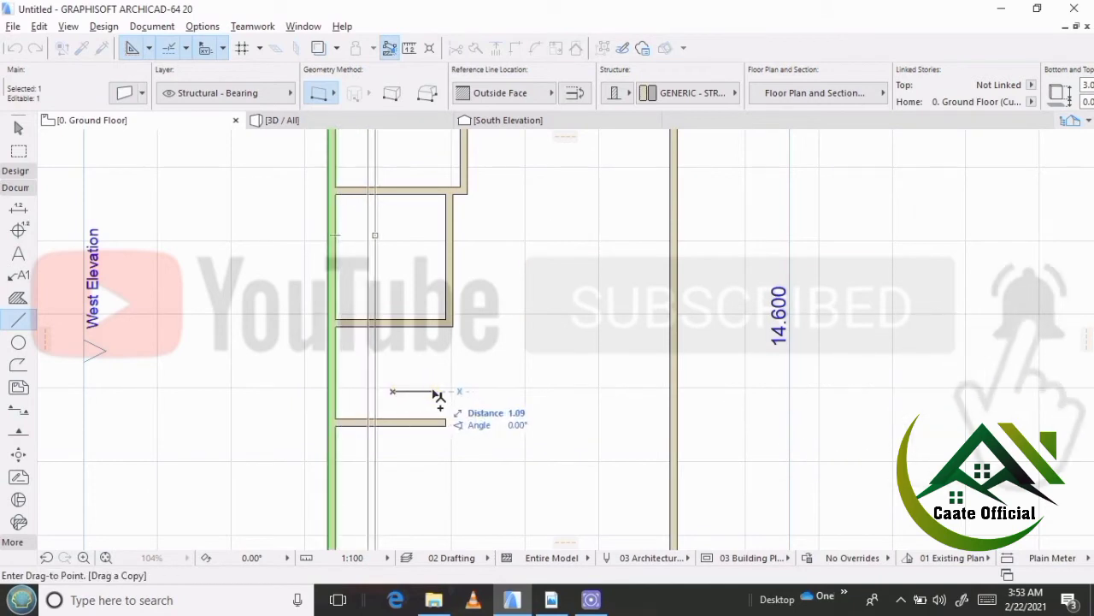
{"action": "type", "text": "1.9"}
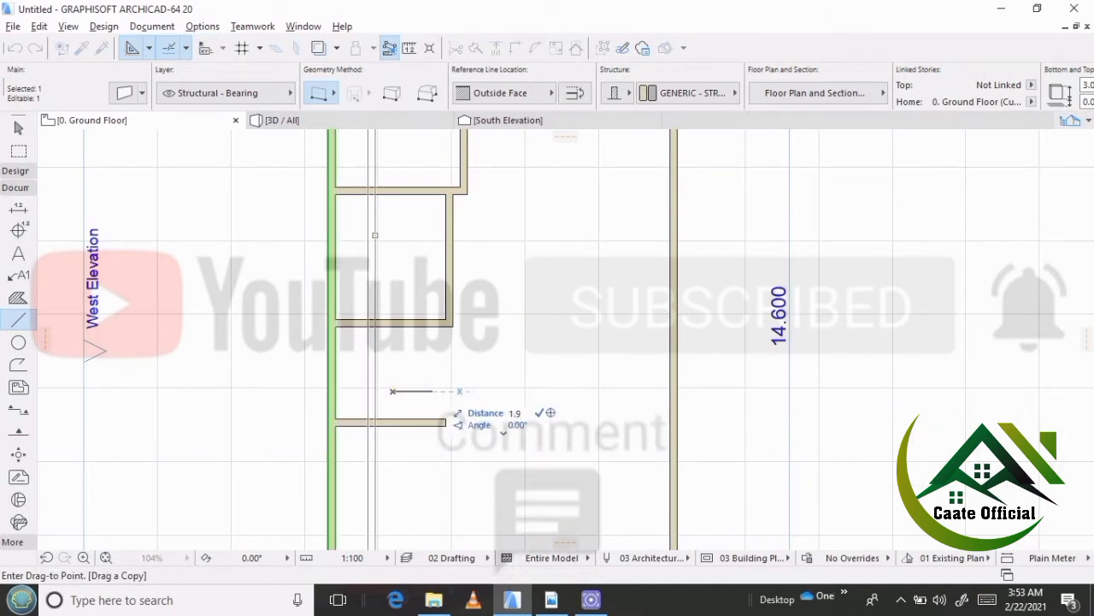
{"action": "key", "text": "Return"}
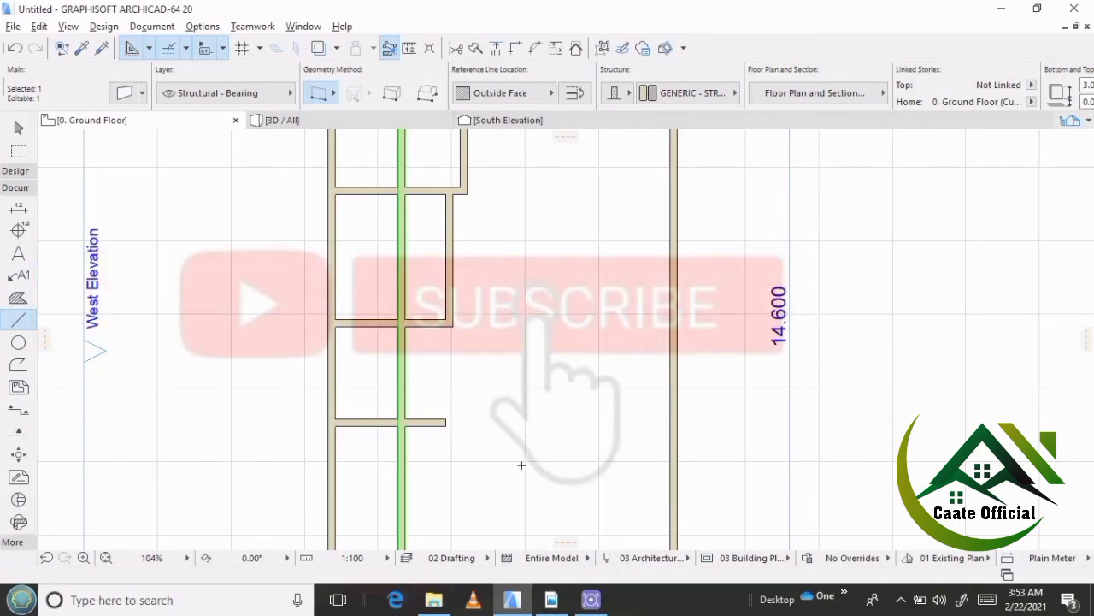
{"action": "scroll", "coordinate": [408, 229], "scroll_direction": "down", "scroll_amount": 4}
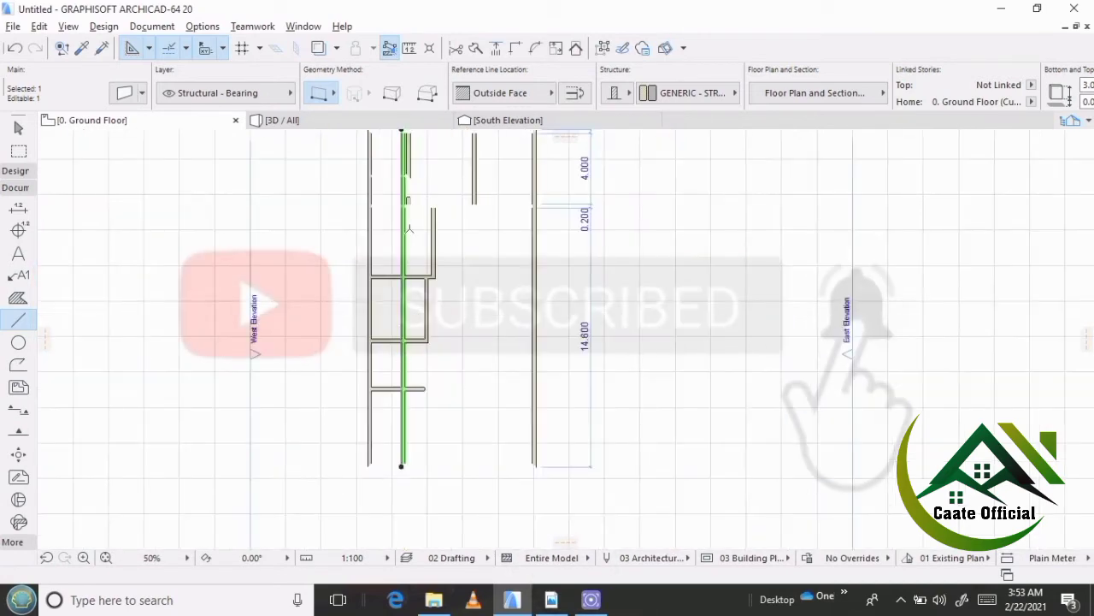
{"action": "scroll", "coordinate": [462, 248], "scroll_direction": "down", "scroll_amount": 2}
{"action": "scroll", "coordinate": [428, 257], "scroll_direction": "down", "scroll_amount": 3}
{"action": "scroll", "coordinate": [403, 236], "scroll_direction": "up", "scroll_amount": 2}
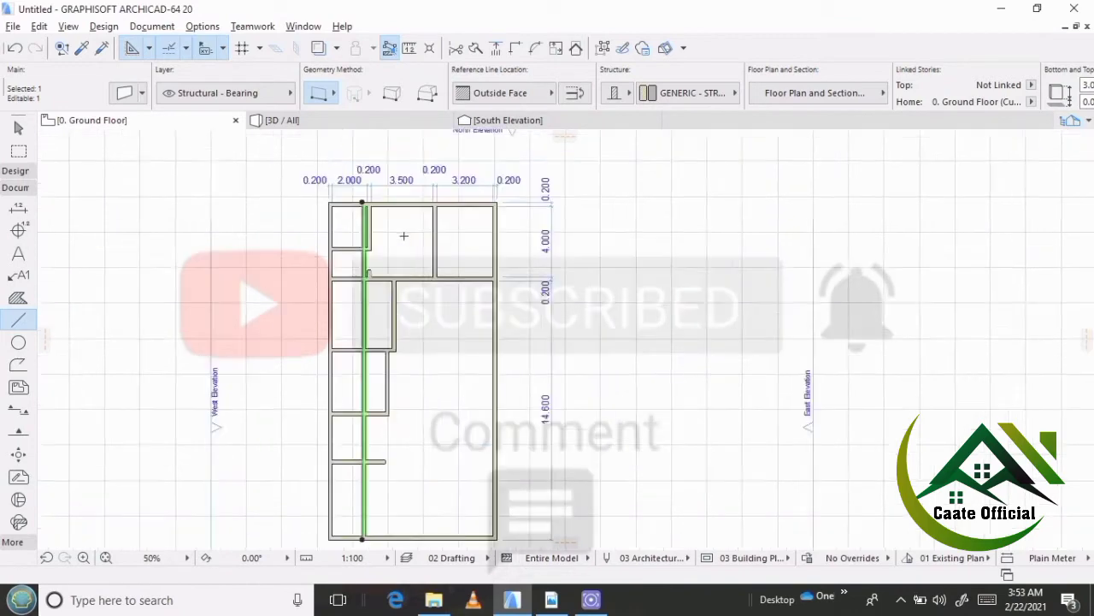
{"action": "scroll", "coordinate": [403, 236], "scroll_direction": "up", "scroll_amount": 1}
{"action": "key", "text": "Escape"}
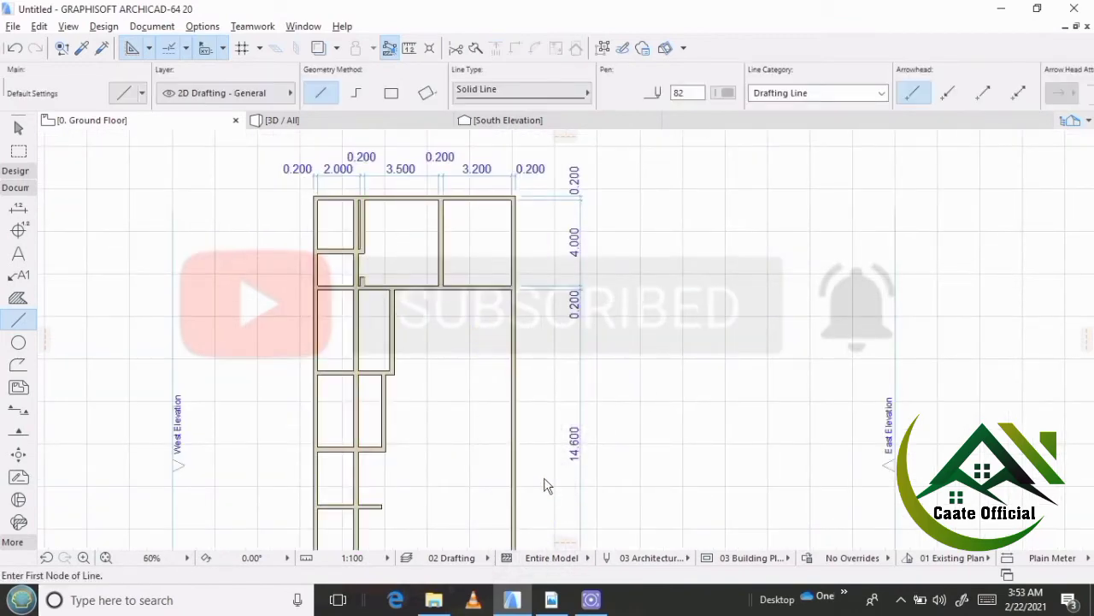
Trim the copied vertical wall to the part beside the w/c south of the kitchen, and cut off the overhanging end of the w/c's lower wall.
{"action": "middle_click_drag", "start_coordinate": [547, 479], "coordinate": [536, 407]}
{"action": "scroll", "coordinate": [360, 411], "scroll_direction": "up", "scroll_amount": 1}
{"action": "scroll", "coordinate": [373, 311], "scroll_direction": "down", "scroll_amount": 1}
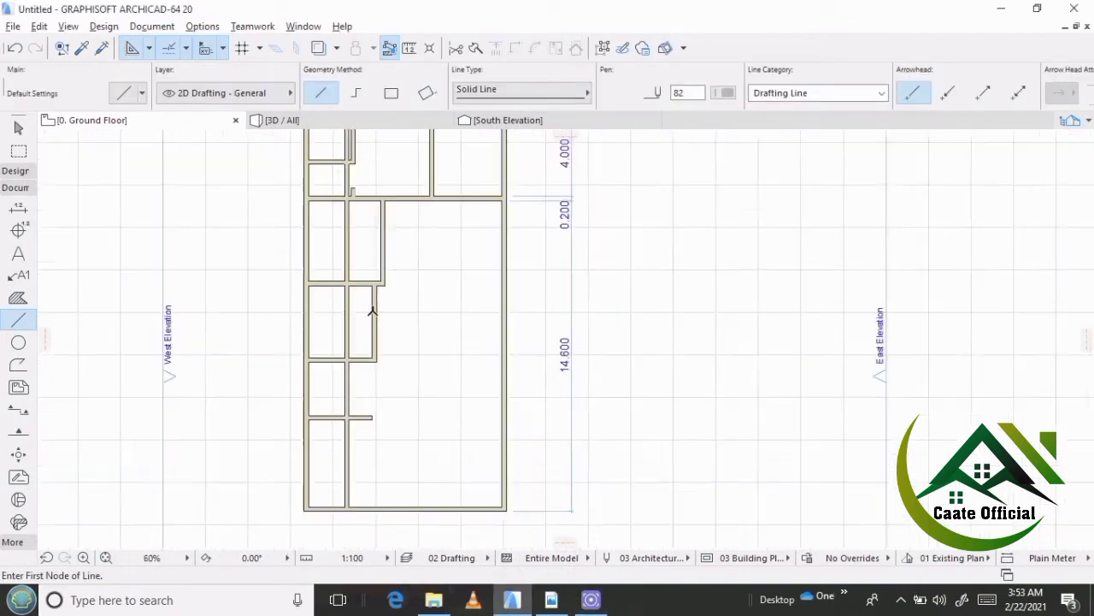
{"action": "scroll", "coordinate": [372, 311], "scroll_direction": "down", "scroll_amount": 3}
{"action": "scroll", "coordinate": [361, 261], "scroll_direction": "up", "scroll_amount": 4}
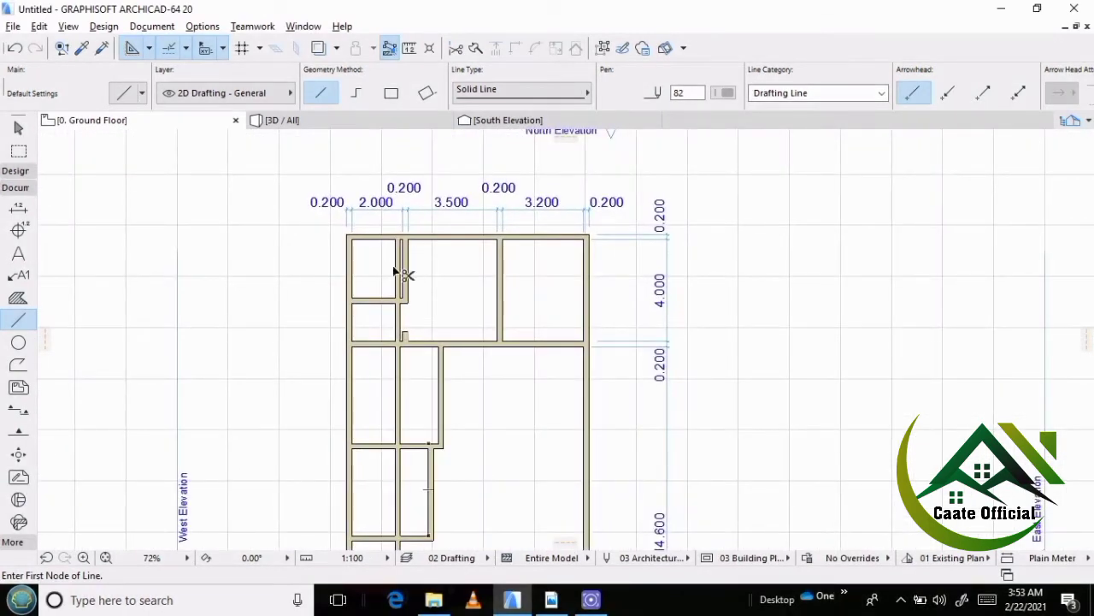
{"action": "left_click", "coordinate": [399, 323], "text": "ctrl"}
{"action": "left_click", "coordinate": [399, 361], "text": "ctrl"}
{"action": "scroll", "coordinate": [399, 360], "scroll_direction": "down", "scroll_amount": 3}
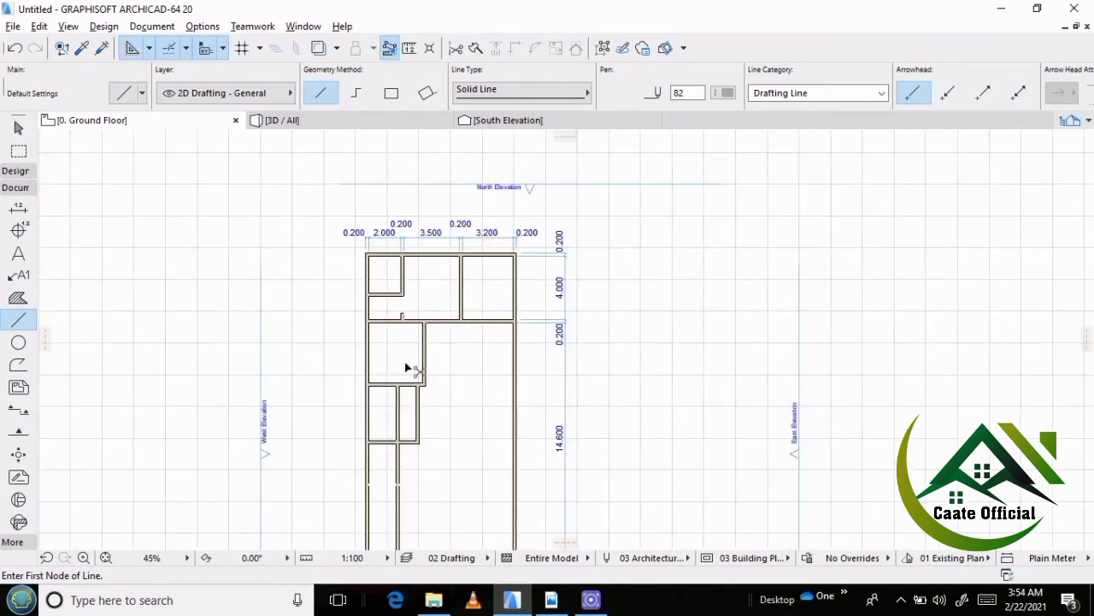
{"action": "scroll", "coordinate": [402, 416], "scroll_direction": "down", "scroll_amount": 2}
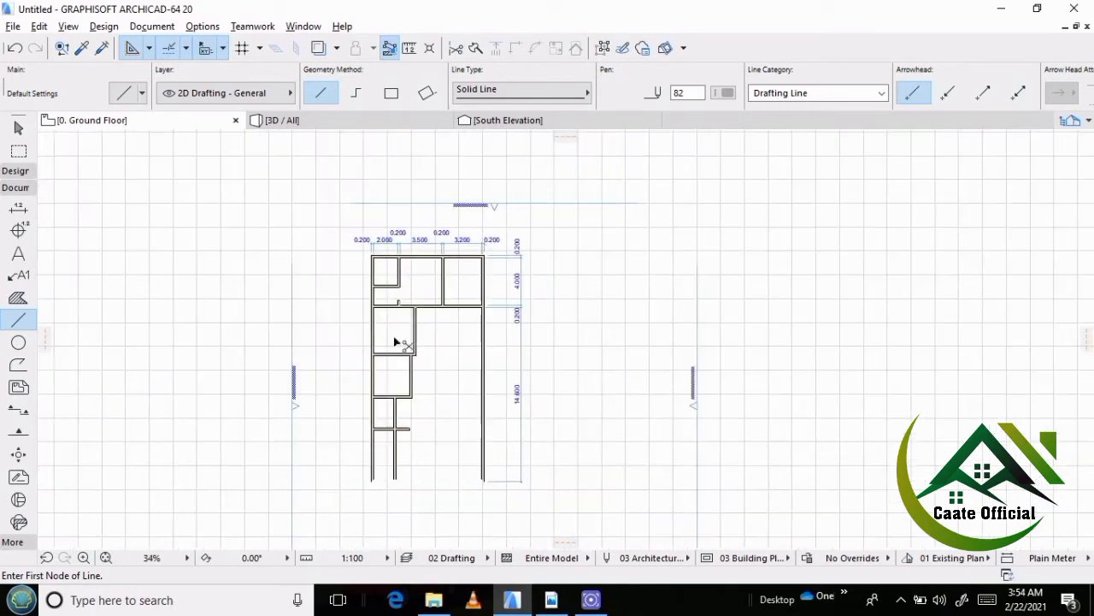
{"action": "left_click", "coordinate": [401, 428], "text": "ctrl"}
{"action": "scroll", "coordinate": [396, 419], "scroll_direction": "up", "scroll_amount": 6}
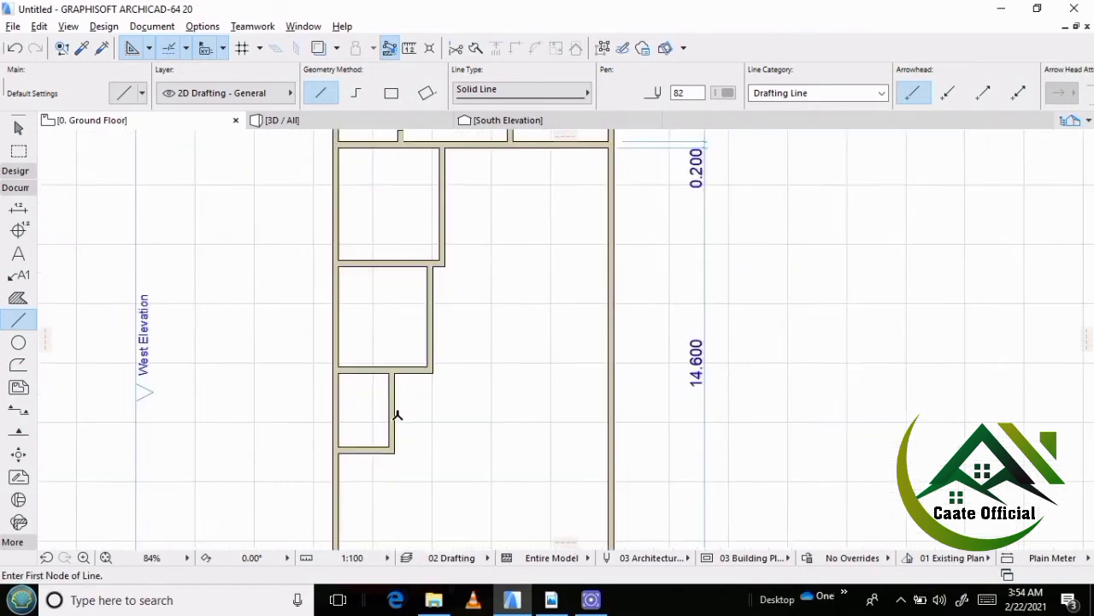
{"action": "scroll", "coordinate": [288, 365], "scroll_direction": "down", "scroll_amount": 4}
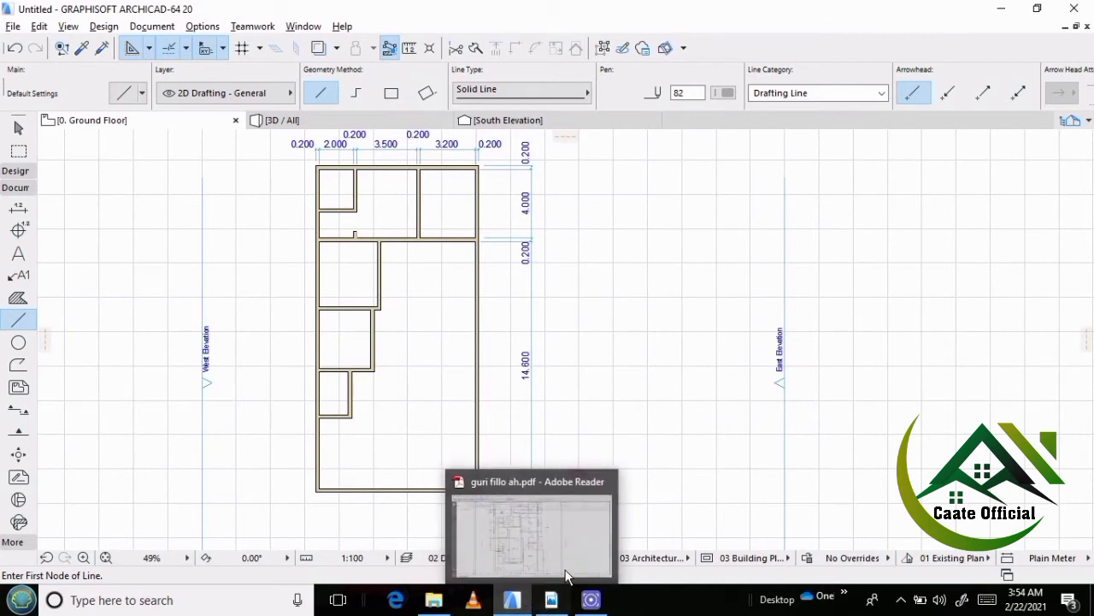
Check the living room's dimensions in the reference PDF plan, and in ArchiCAD place a copy of the kitchen's lower wall 5.2 m to the south.
{"action": "left_click", "coordinate": [552, 601]}
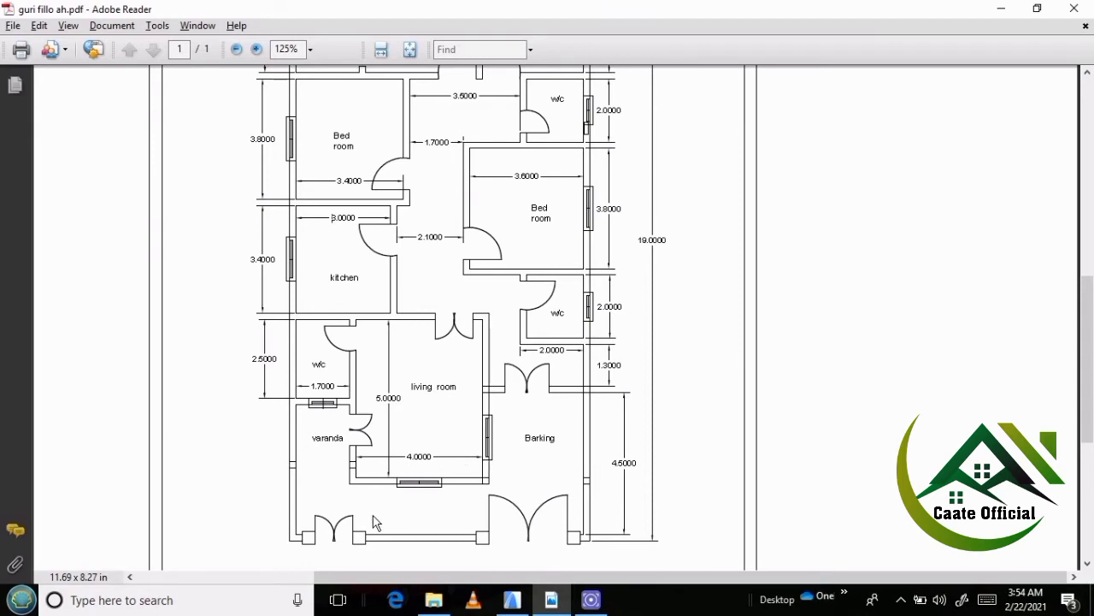
{"action": "left_click", "coordinate": [511, 599]}
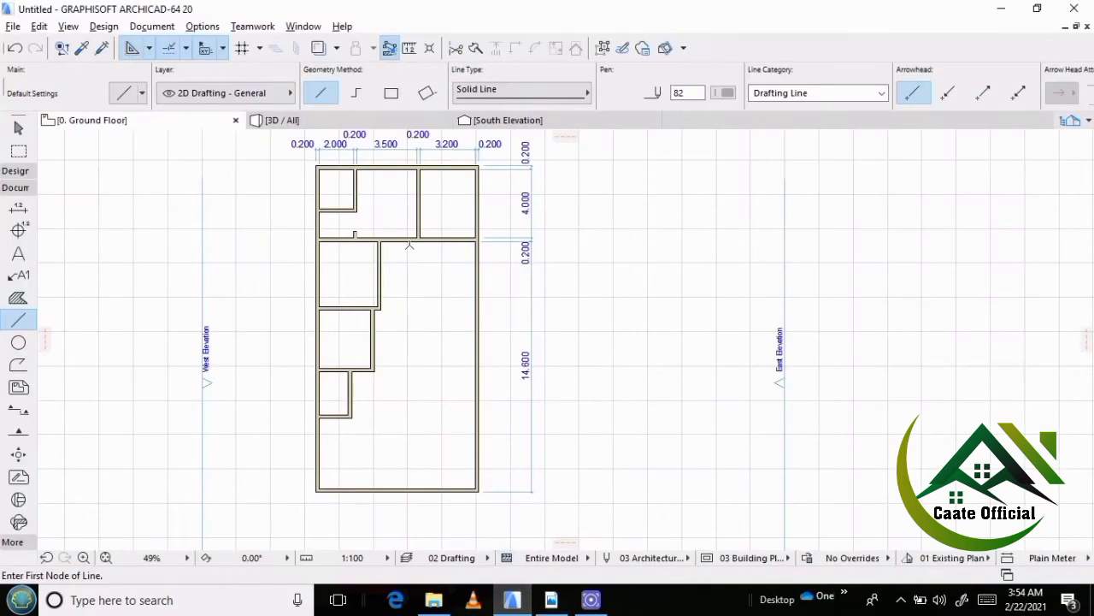
{"action": "scroll", "coordinate": [374, 412], "scroll_direction": "up", "scroll_amount": 2}
{"action": "scroll", "coordinate": [374, 411], "scroll_direction": "up", "scroll_amount": 2}
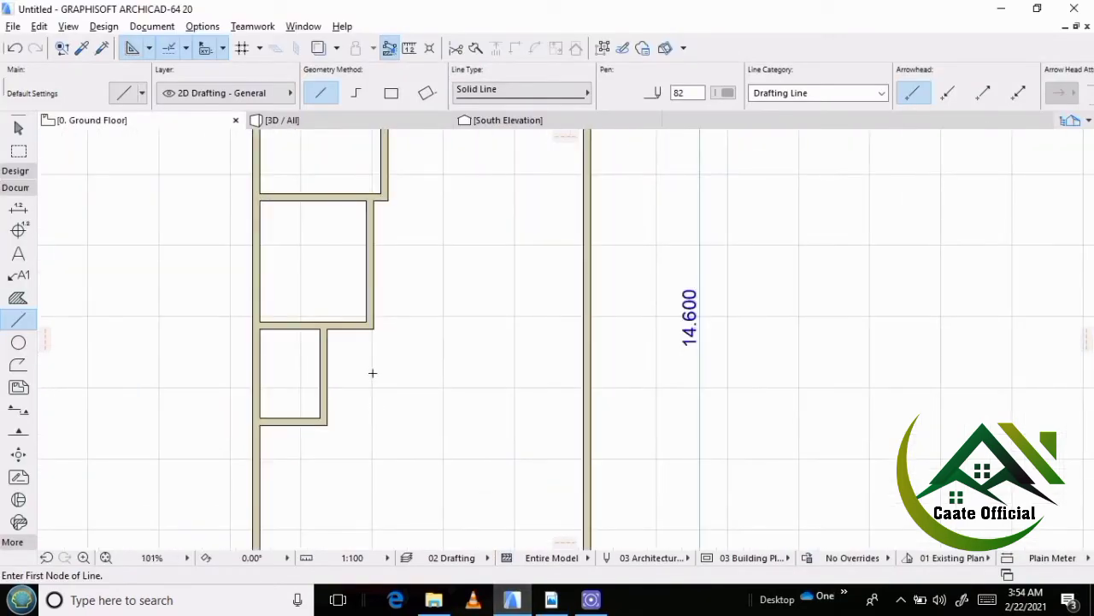
{"action": "left_click", "coordinate": [362, 324], "text": "shift"}
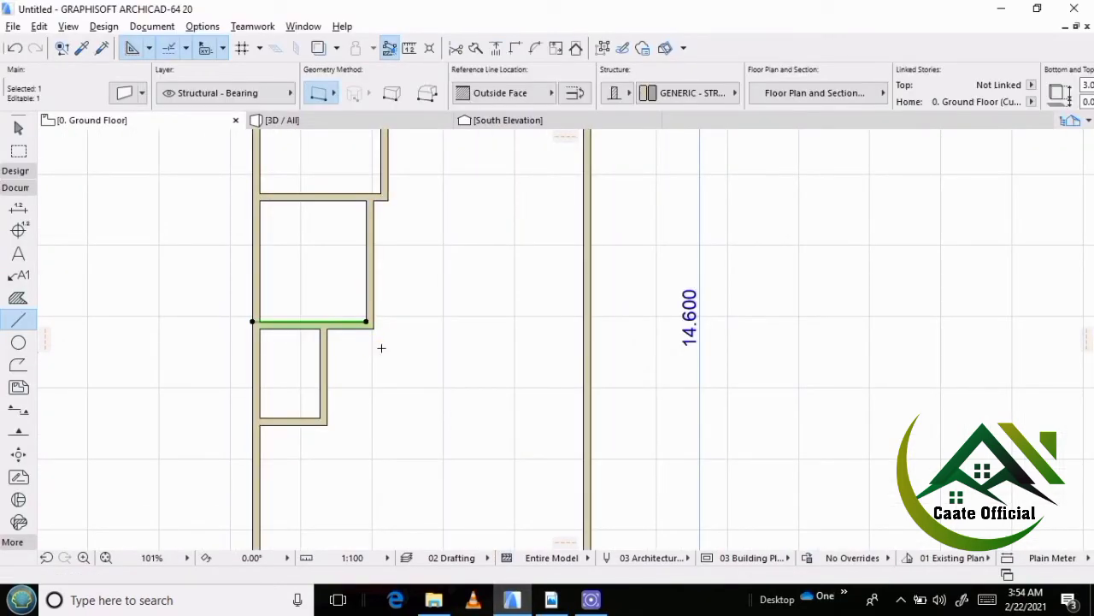
{"action": "key", "text": "ctrl+shift+d"}
{"action": "left_click", "coordinate": [381, 348]}
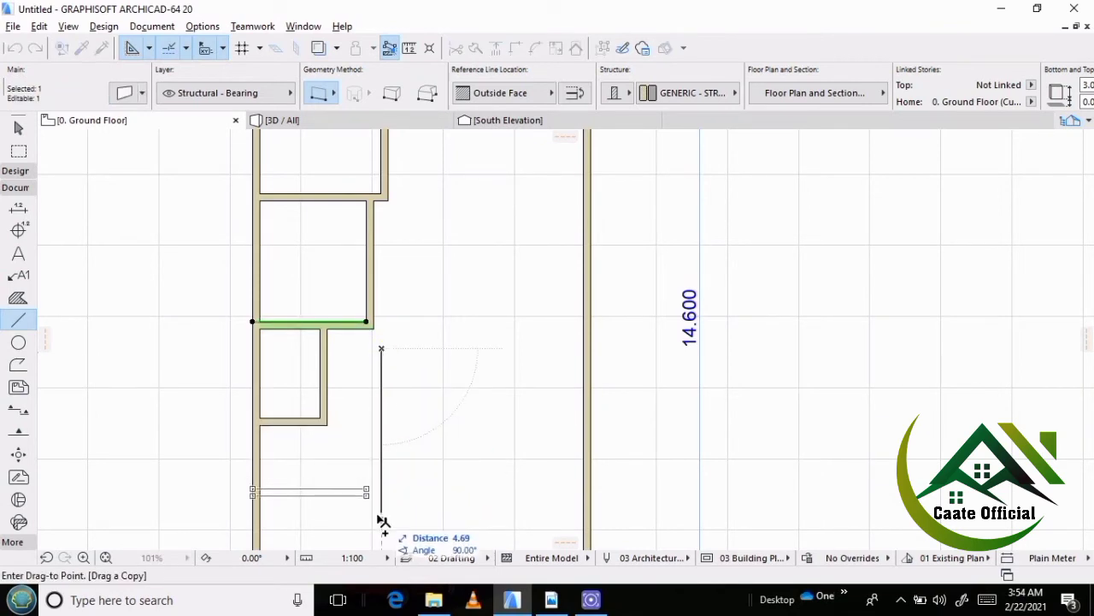
{"action": "type", "text": "5."}
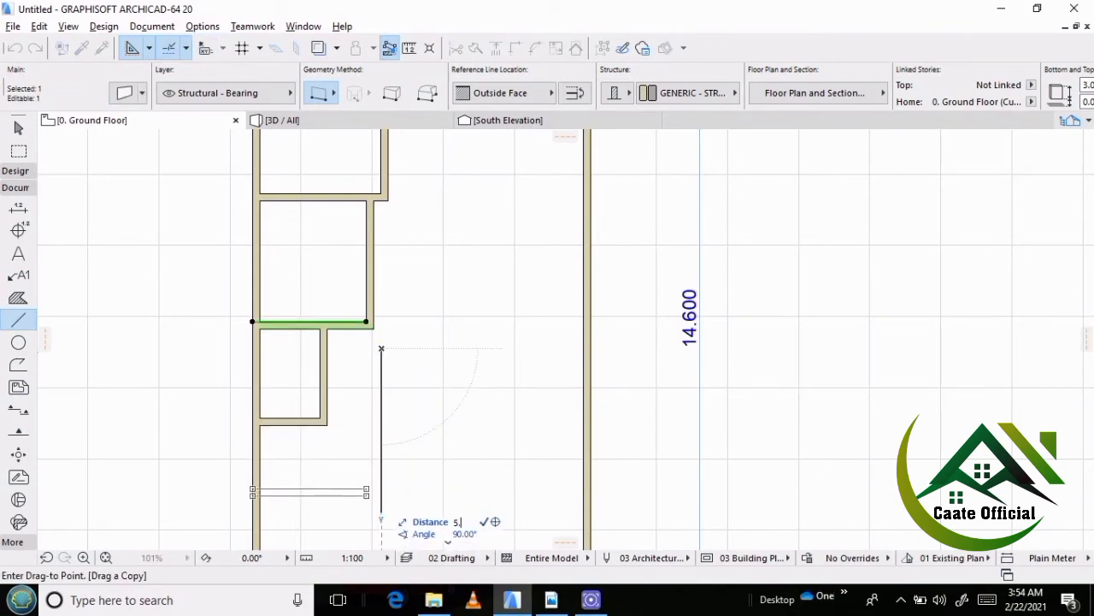
{"action": "type", "text": "2"}
{"action": "key", "text": "Return"}
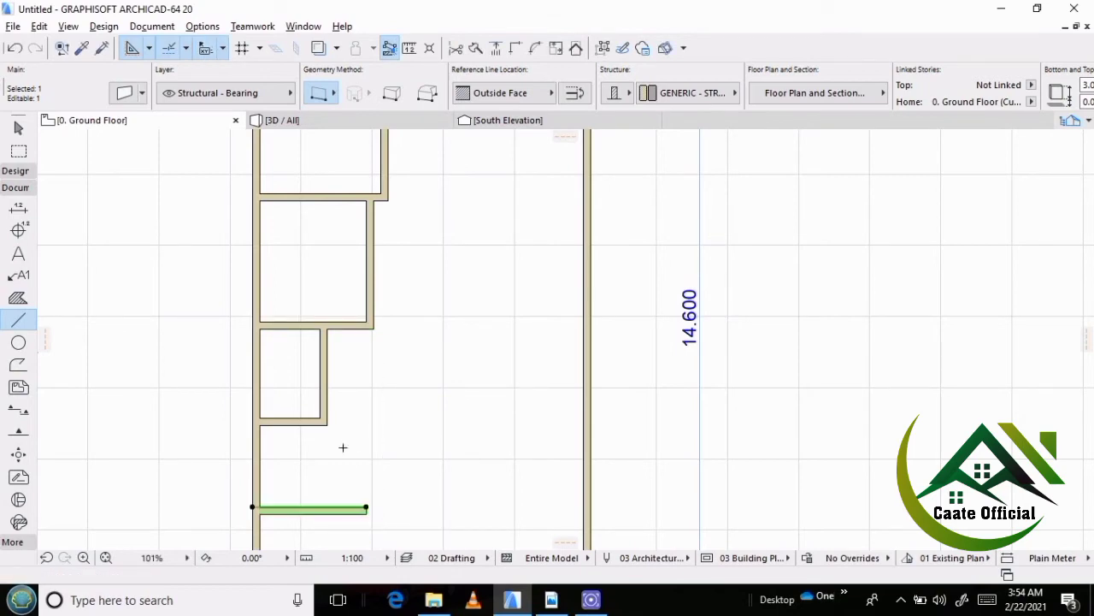
{"action": "scroll", "coordinate": [261, 409], "scroll_direction": "down", "scroll_amount": 3}
{"action": "scroll", "coordinate": [353, 416], "scroll_direction": "up", "scroll_amount": 2}
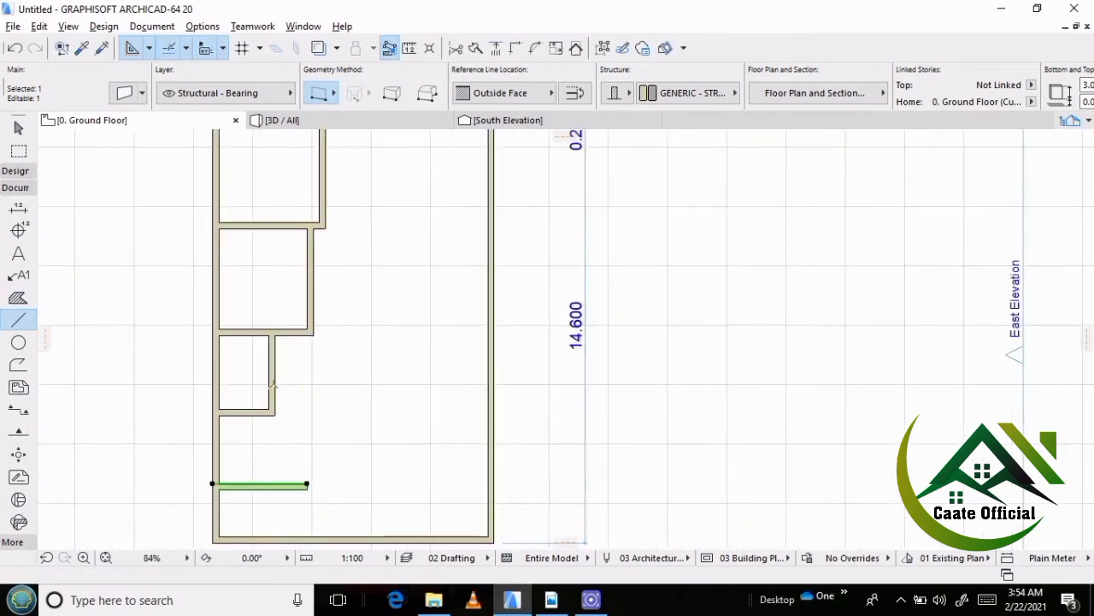
{"action": "key", "text": "Escape"}
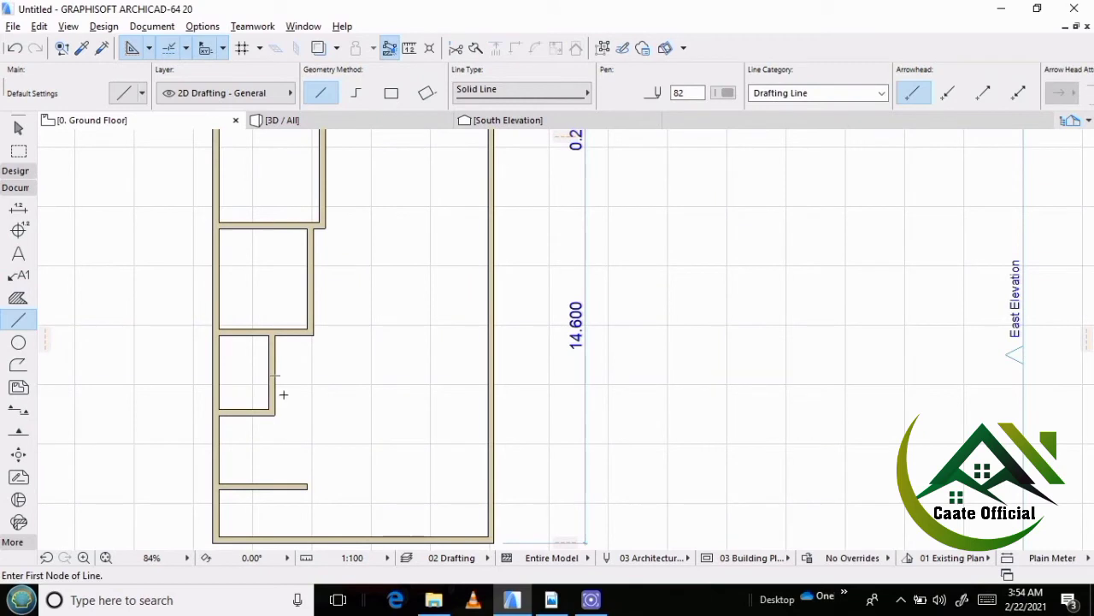
Place a copy of the w/c's east wall 4.2 m to the east.
{"action": "left_click", "coordinate": [277, 378], "text": "shift"}
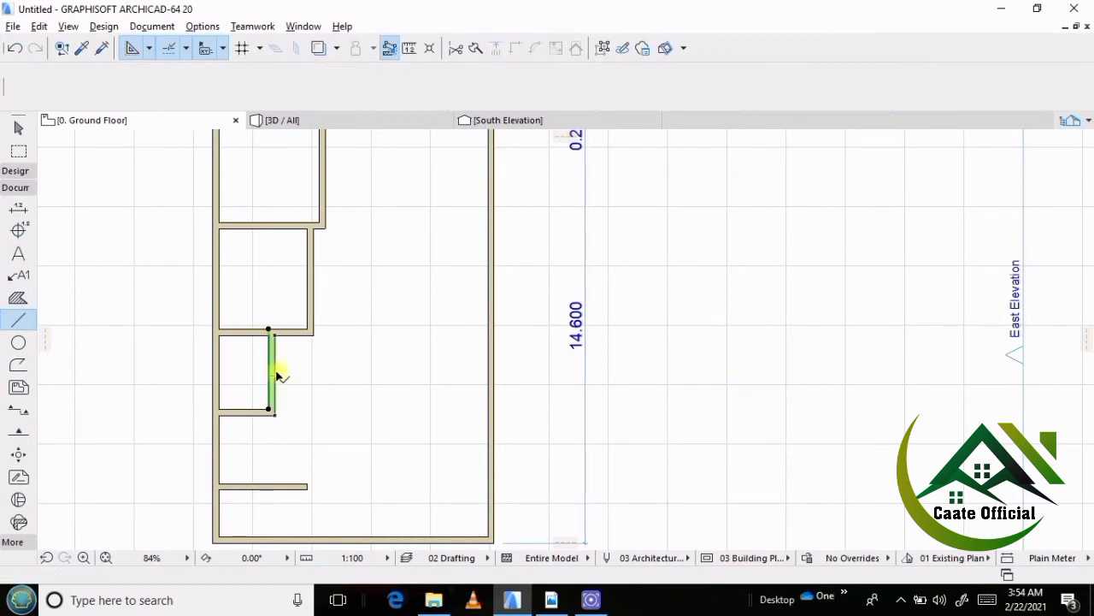
{"action": "key", "text": "ctrl+shift+d"}
{"action": "left_click", "coordinate": [309, 424]}
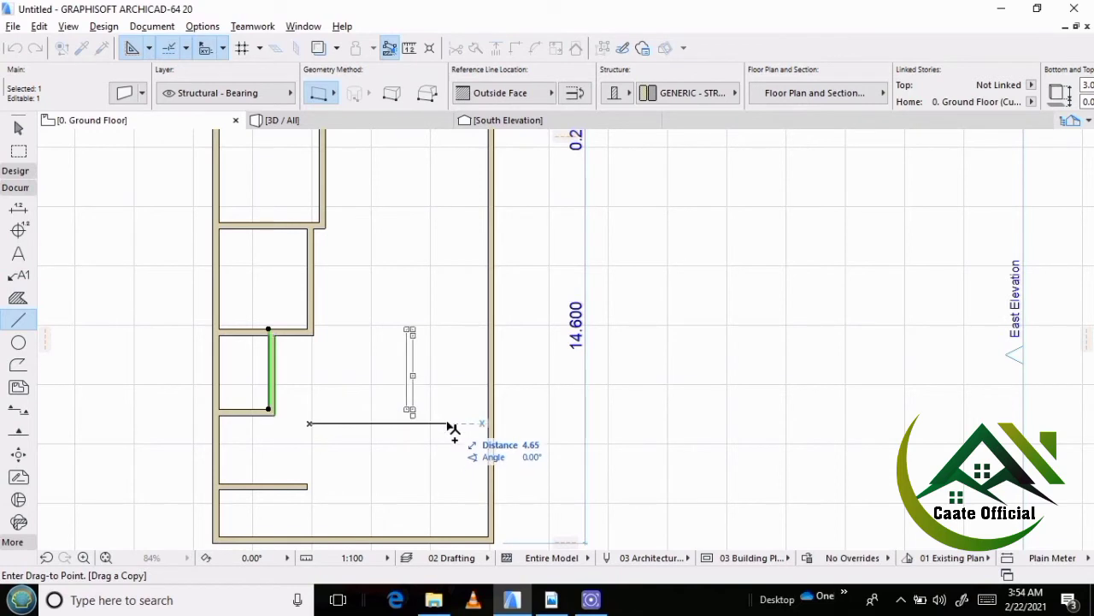
{"action": "type", "text": "4"}
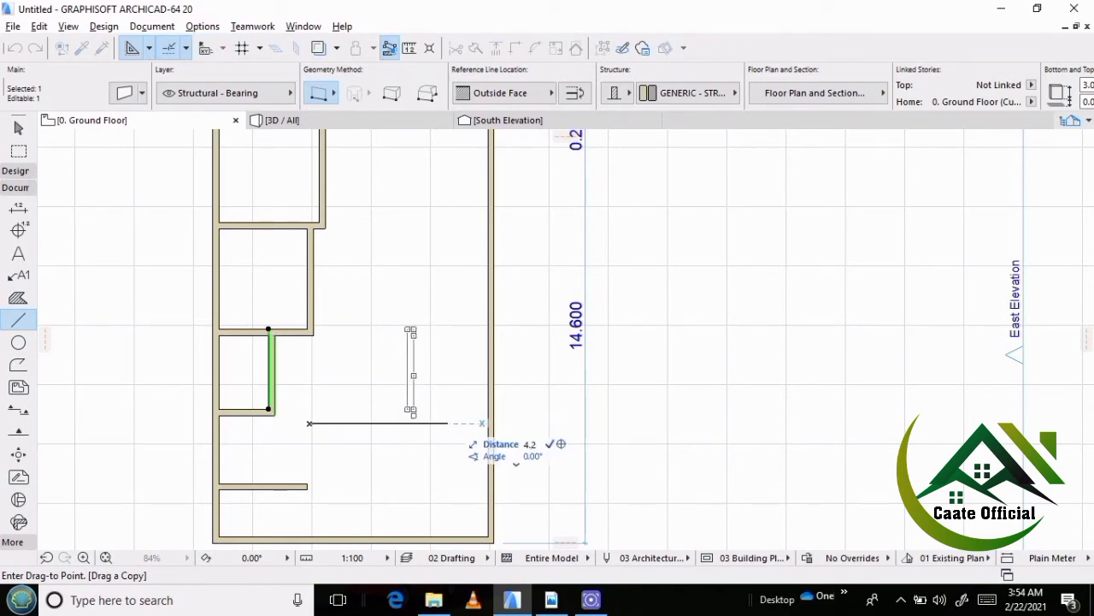
{"action": "key", "text": "Return"}
{"action": "key", "text": "Escape"}
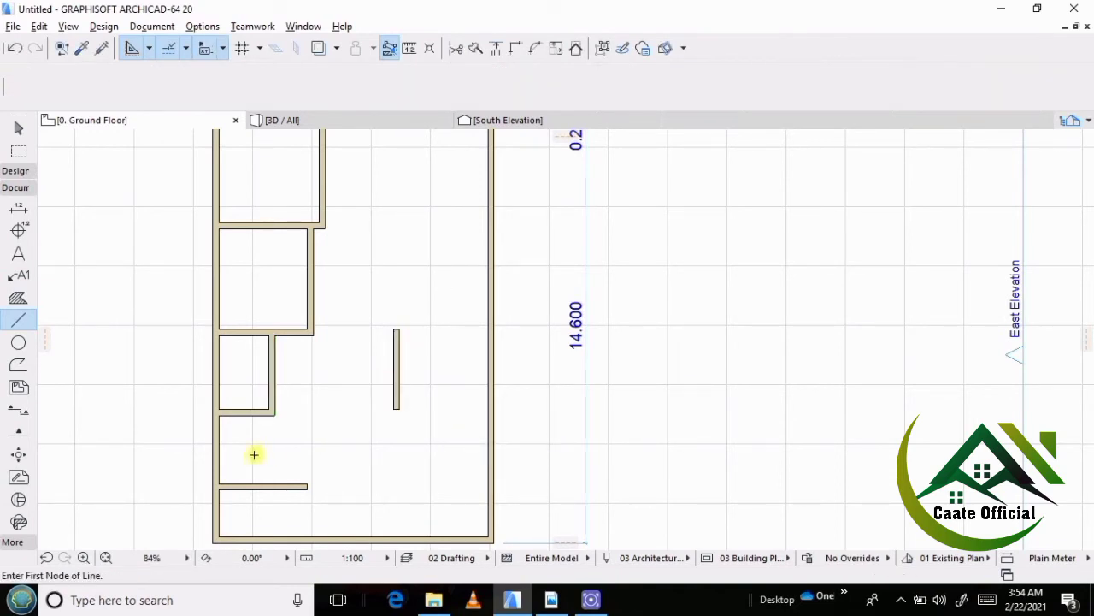
Intersect the living room's lower wall with the newly copied vertical wall so that they meet in a corner.
{"action": "scroll", "coordinate": [238, 390], "scroll_direction": "down", "scroll_amount": 3}
{"action": "scroll", "coordinate": [219, 439], "scroll_direction": "up", "scroll_amount": 2}
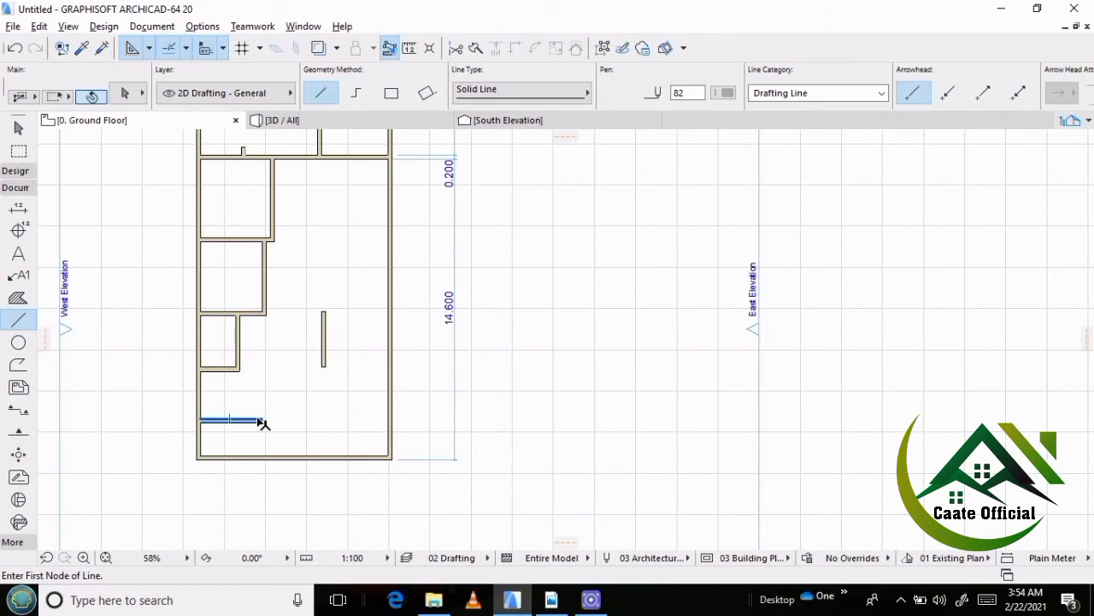
{"action": "left_click", "coordinate": [260, 419], "text": "shift"}
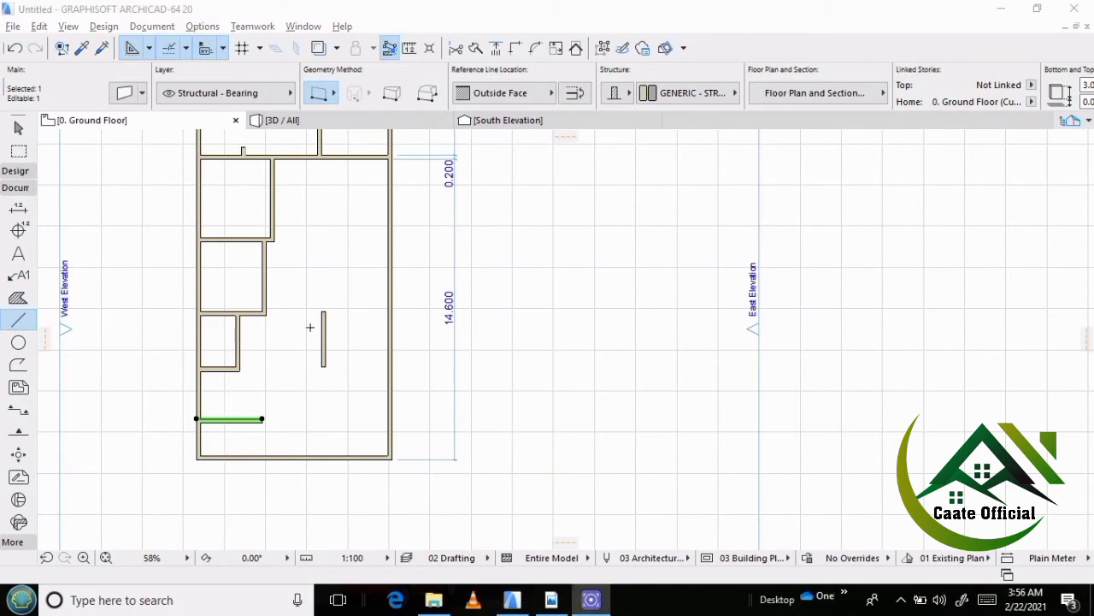
{"action": "left_click", "coordinate": [503, 380]}
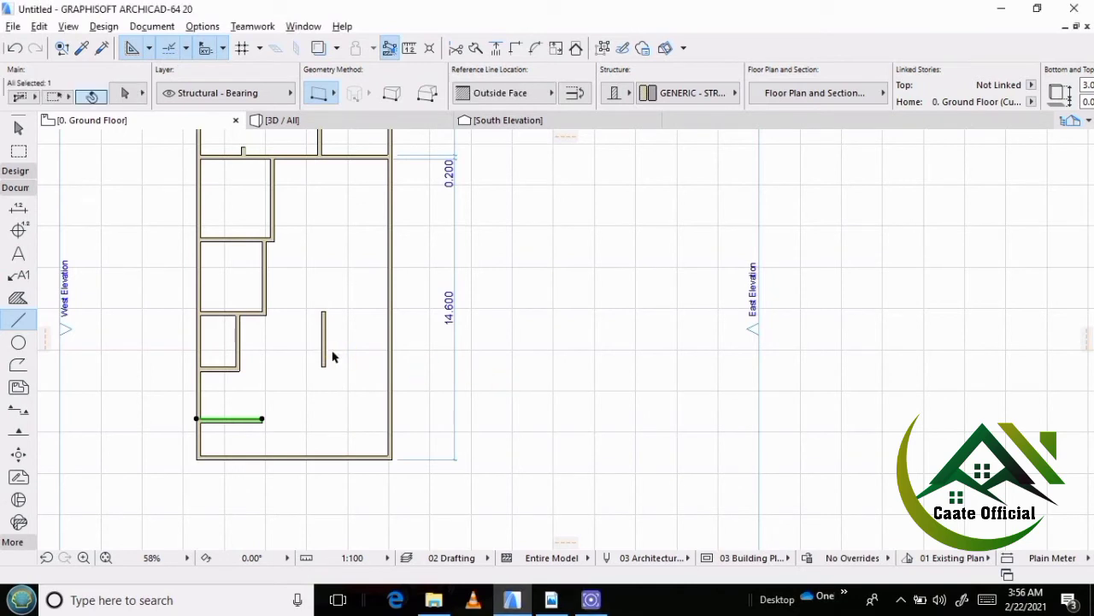
{"action": "left_click", "coordinate": [328, 369], "text": "shift"}
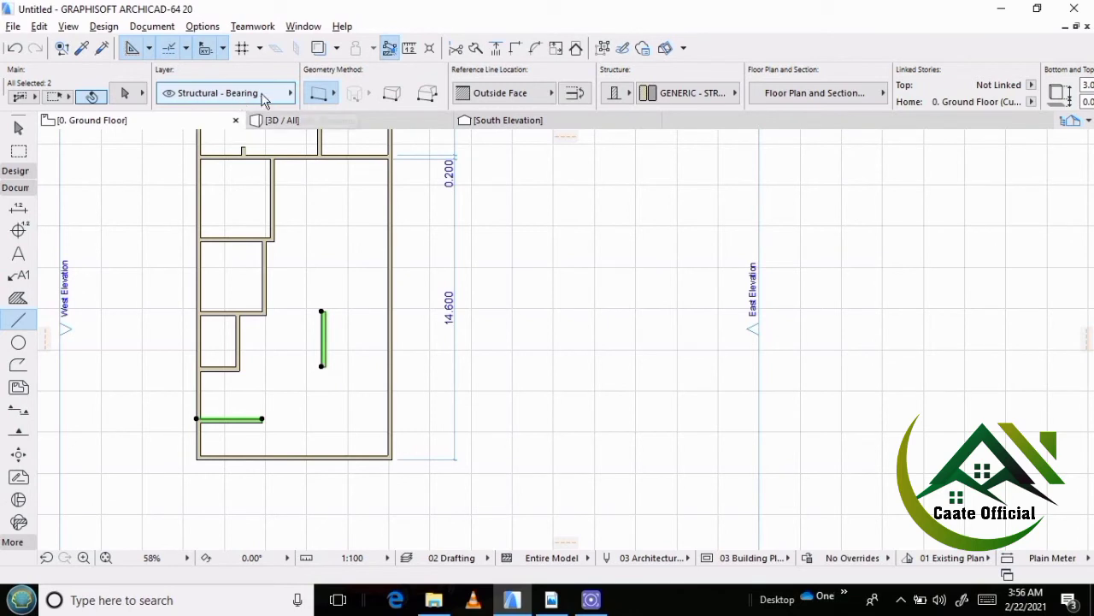
{"action": "left_click", "coordinate": [517, 49]}
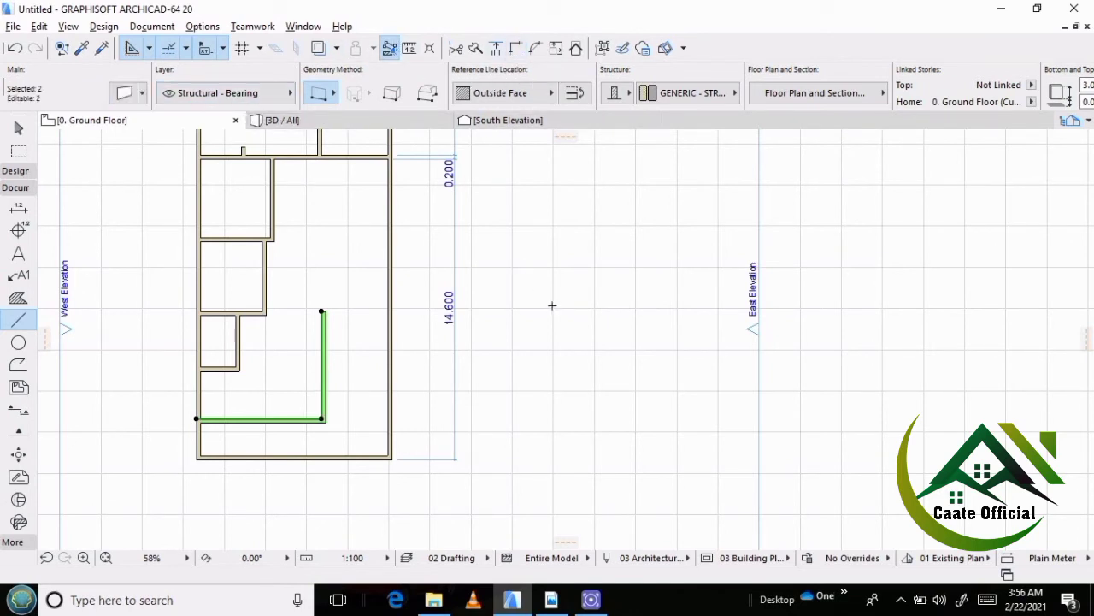
{"action": "key", "text": "Escape"}
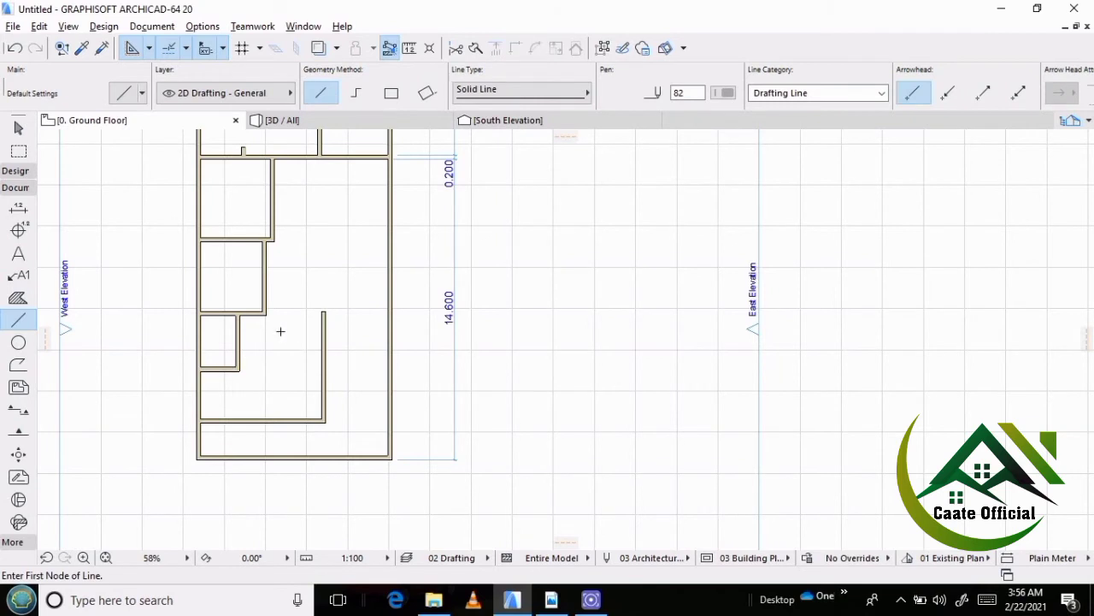
Try to intersect the w/c's east wall, the kitchen's lower wall and the living room's east and lower walls all at once.
{"action": "left_click", "coordinate": [237, 346], "text": "shift"}
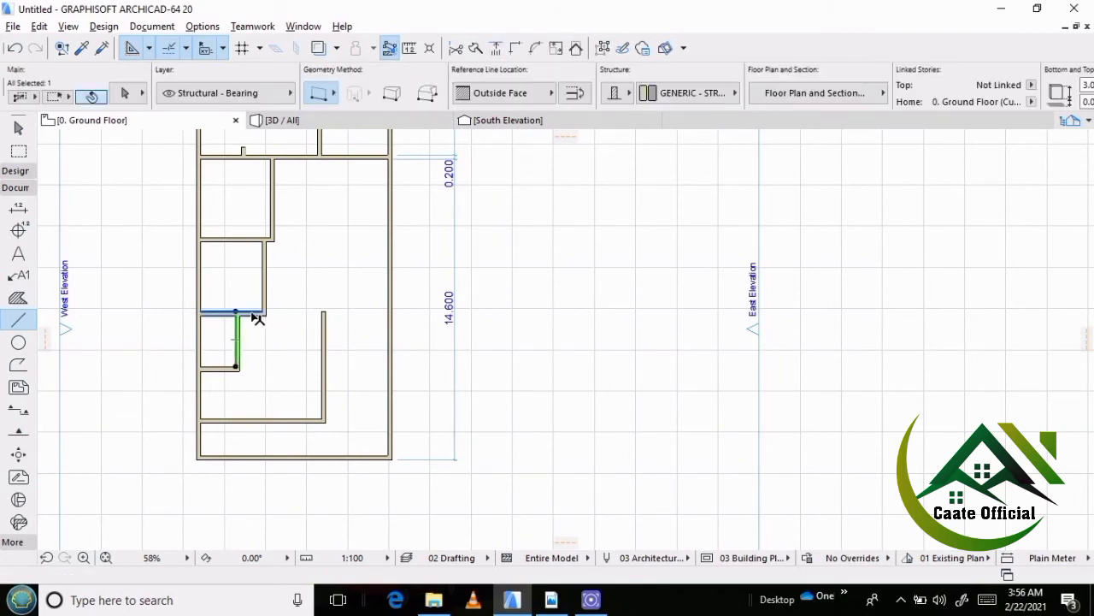
{"action": "left_click", "coordinate": [256, 316], "text": "shift"}
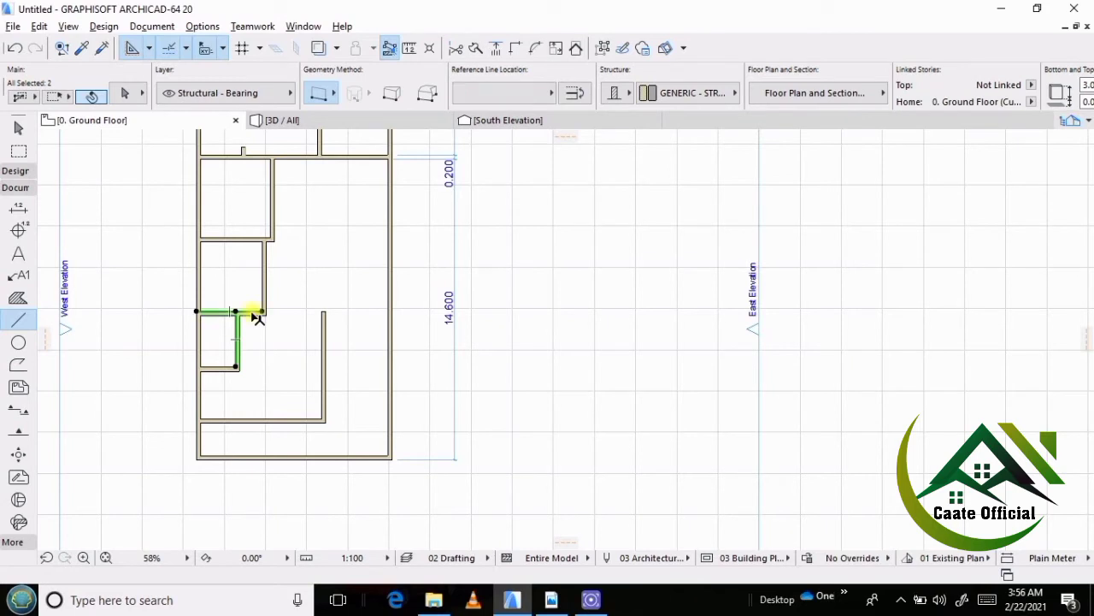
{"action": "left_click", "coordinate": [327, 351], "text": "shift"}
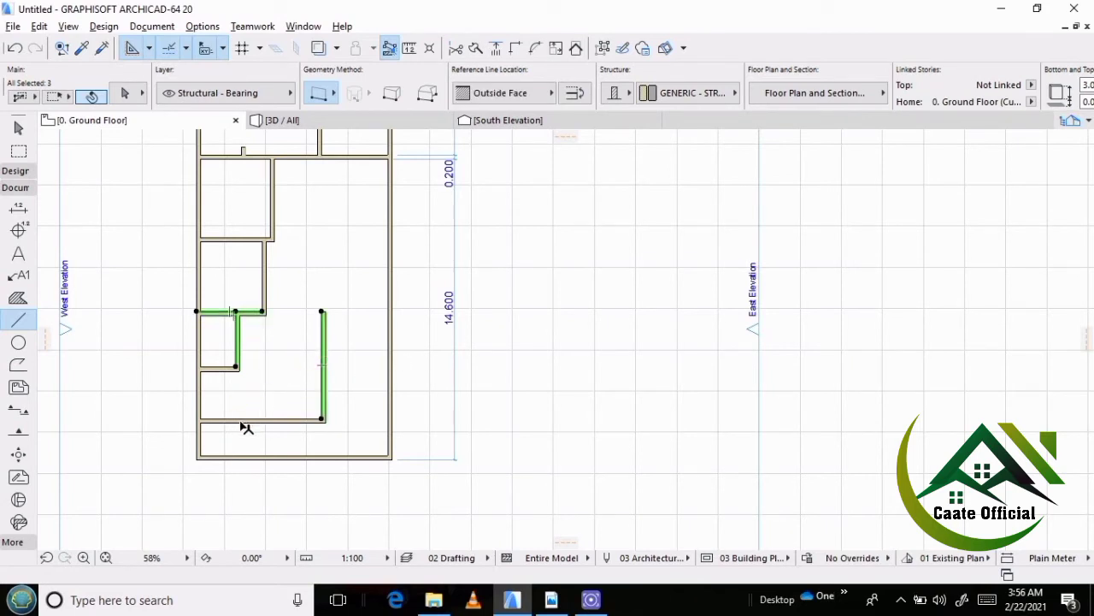
{"action": "left_click", "coordinate": [244, 423], "text": "shift"}
{"action": "left_click", "coordinate": [516, 48]}
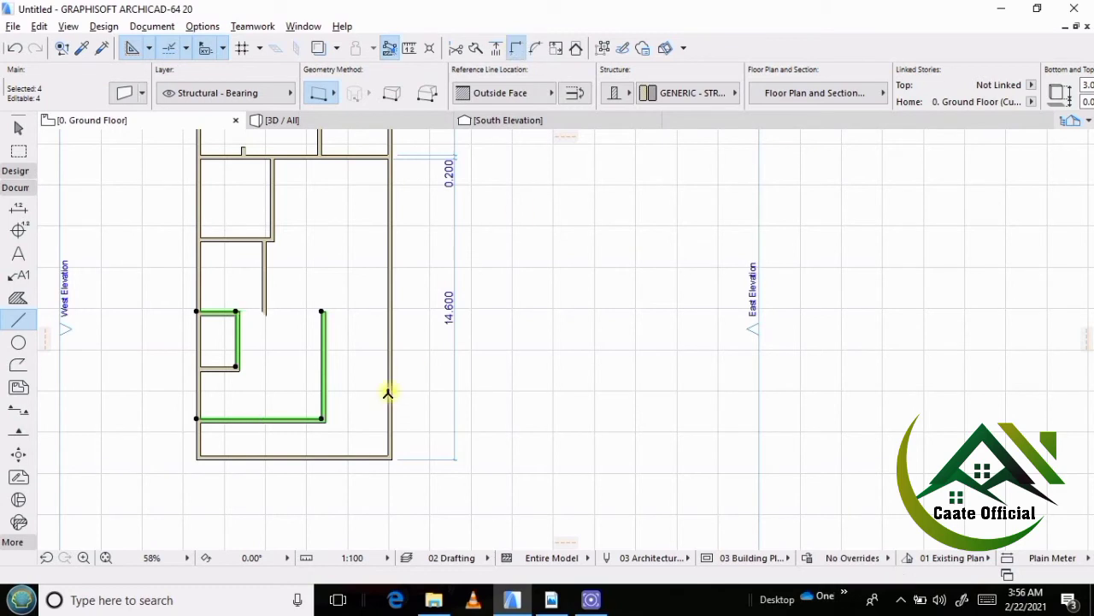
{"action": "key", "text": "Escape"}
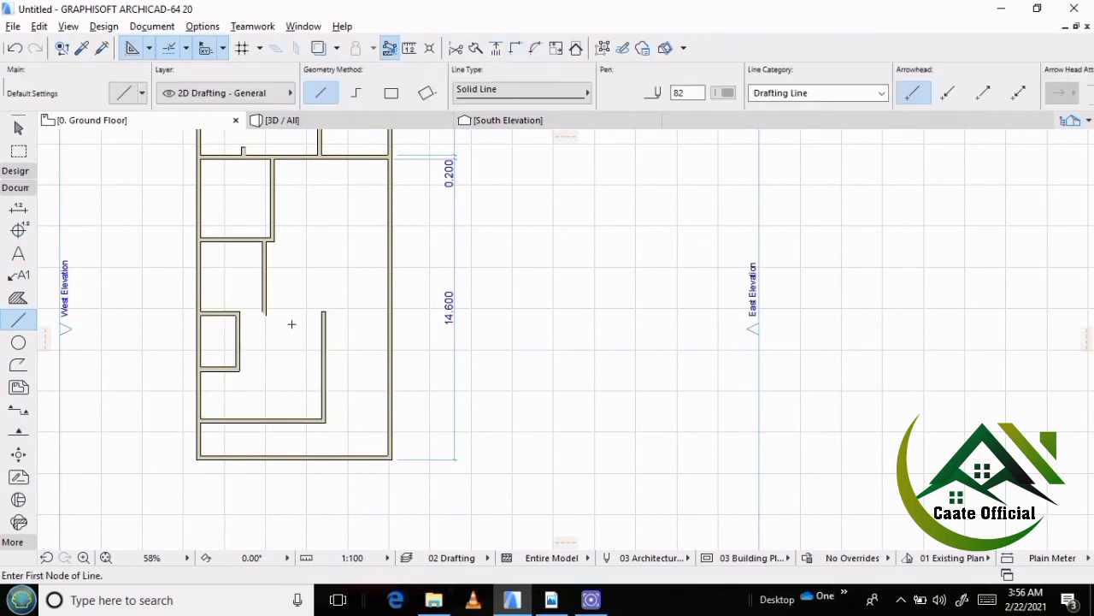
Intersect the w/c's east wall with the living room's lower wall to form the living room's southwest corner.
{"action": "left_click", "coordinate": [239, 358], "text": "shift"}
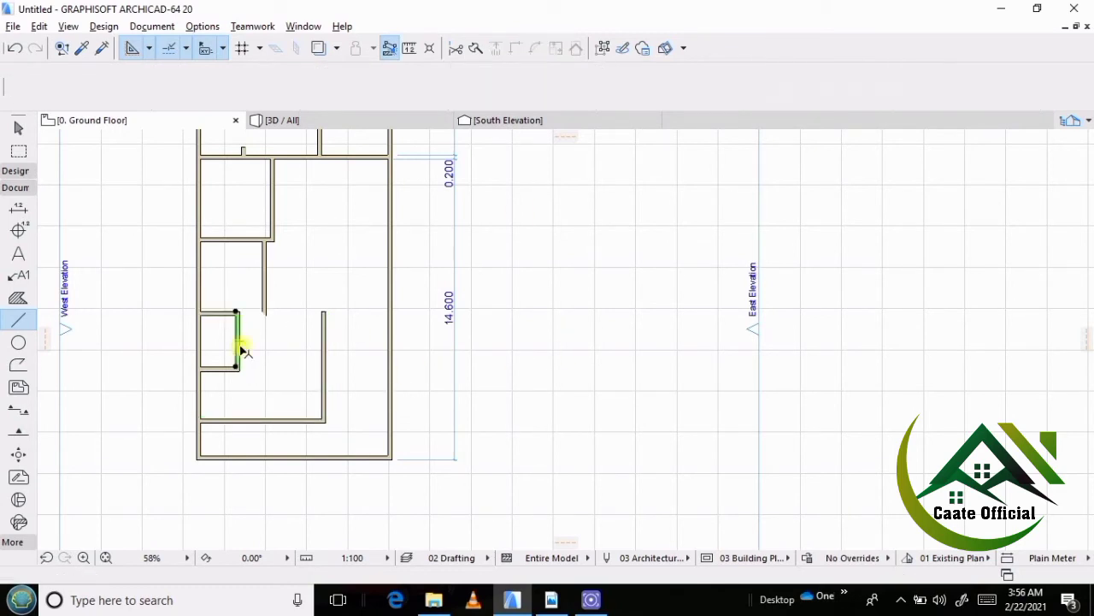
{"action": "left_click", "coordinate": [233, 420], "text": "shift"}
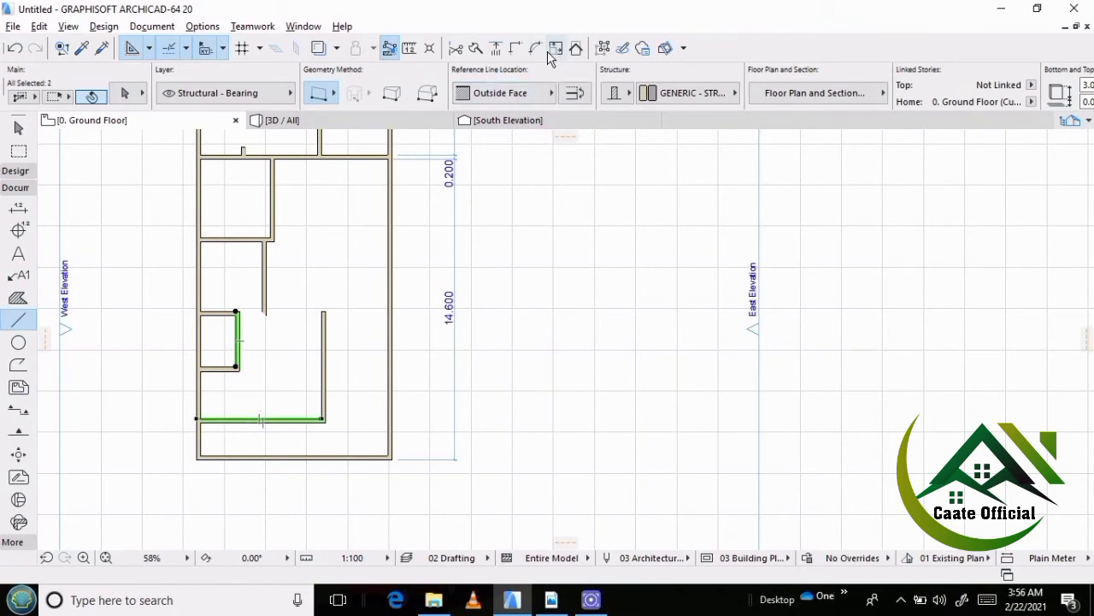
{"action": "left_click", "coordinate": [520, 47]}
{"action": "key", "text": "Escape"}
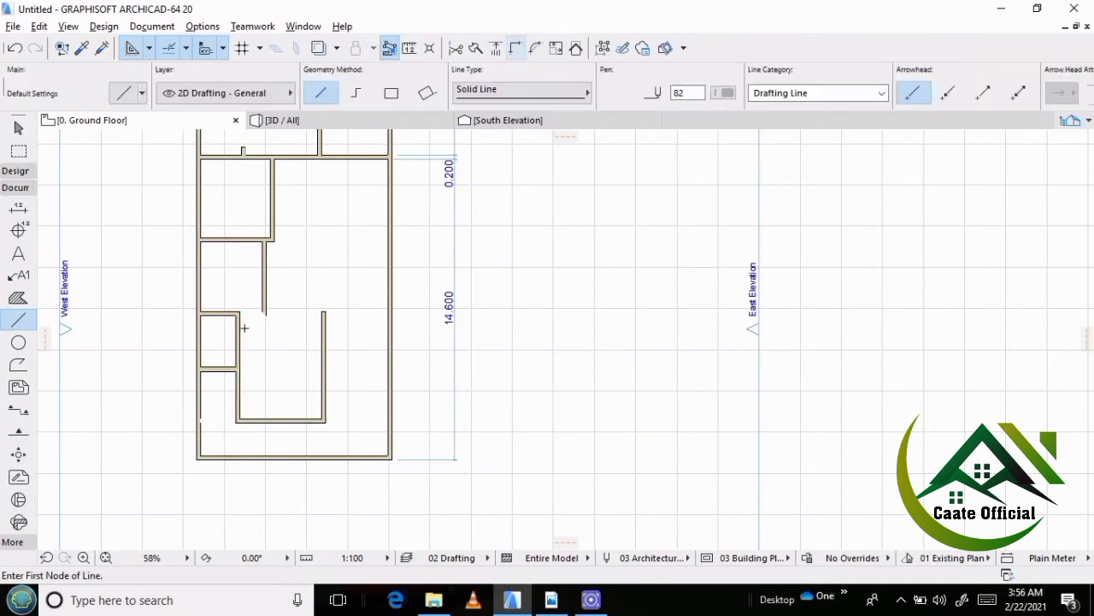
Intersect the wall between the kitchen and w/c with the living room's east wall to close the room's northeast corner.
{"action": "left_click", "coordinate": [215, 313], "text": "shift"}
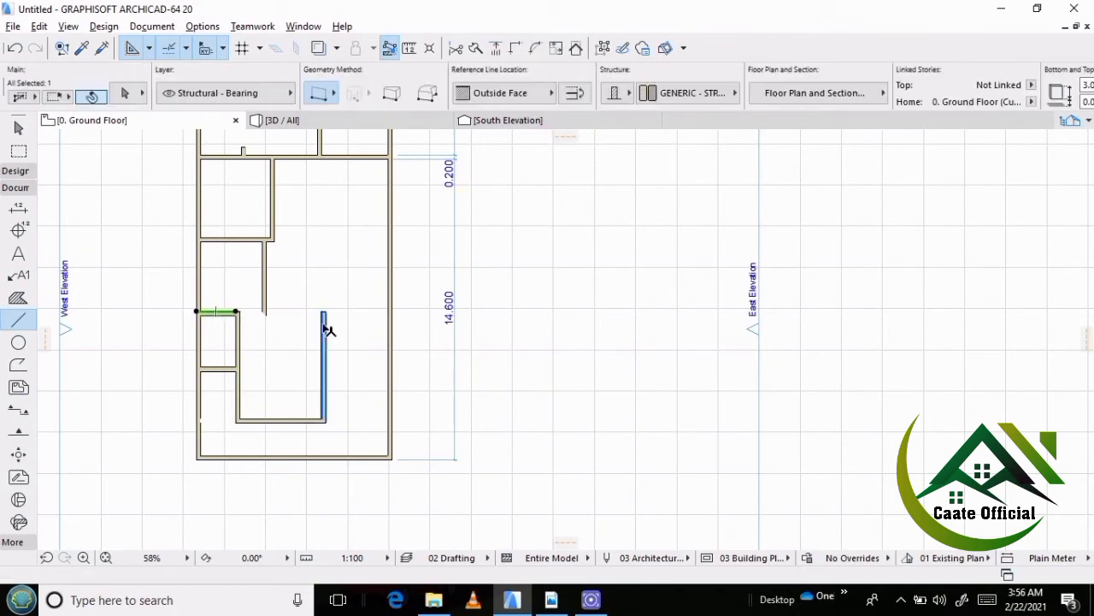
{"action": "left_click", "coordinate": [324, 329], "text": "shift"}
{"action": "left_click", "coordinate": [515, 47]}
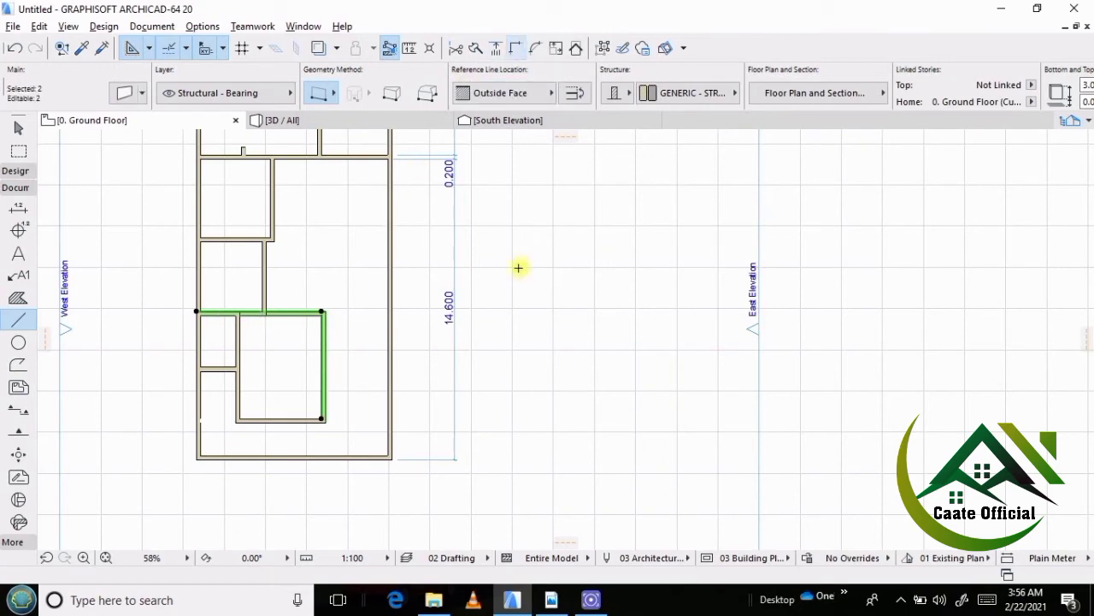
{"action": "key", "text": "Escape"}
{"action": "scroll", "coordinate": [282, 314], "scroll_direction": "up", "scroll_amount": 5}
{"action": "scroll", "coordinate": [254, 285], "scroll_direction": "down", "scroll_amount": 4}
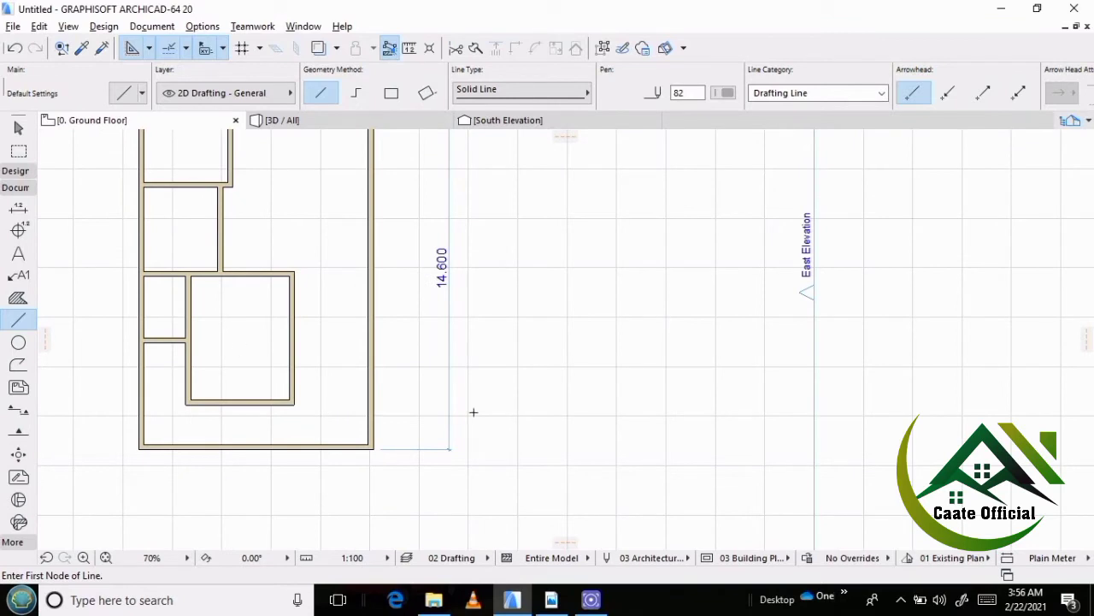
{"action": "scroll", "coordinate": [256, 327], "scroll_direction": "up", "scroll_amount": 1}
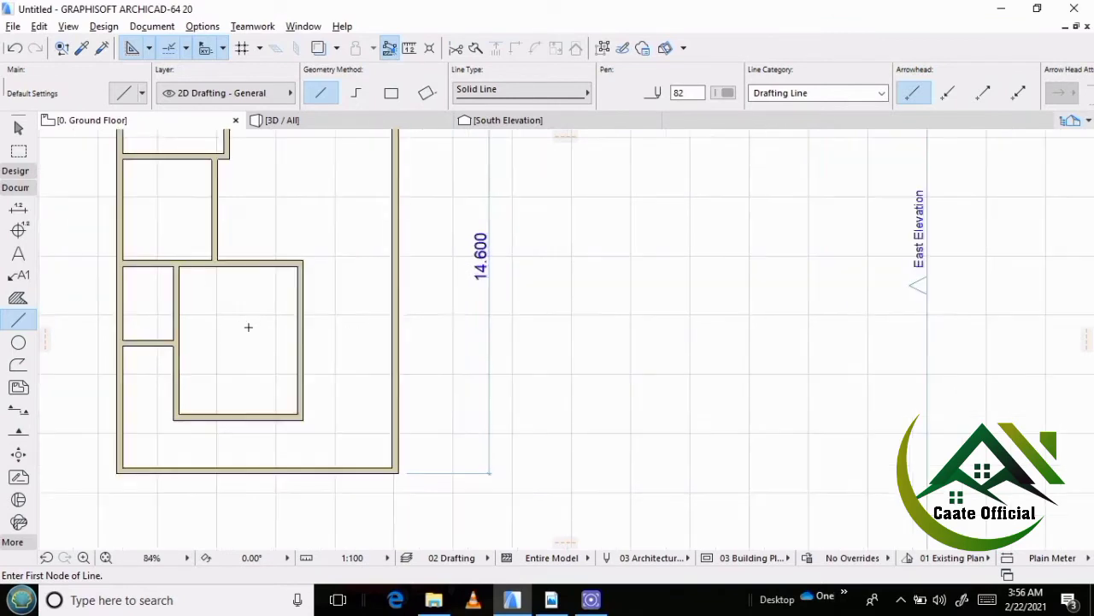
{"action": "scroll", "coordinate": [248, 327], "scroll_direction": "down", "scroll_amount": 1}
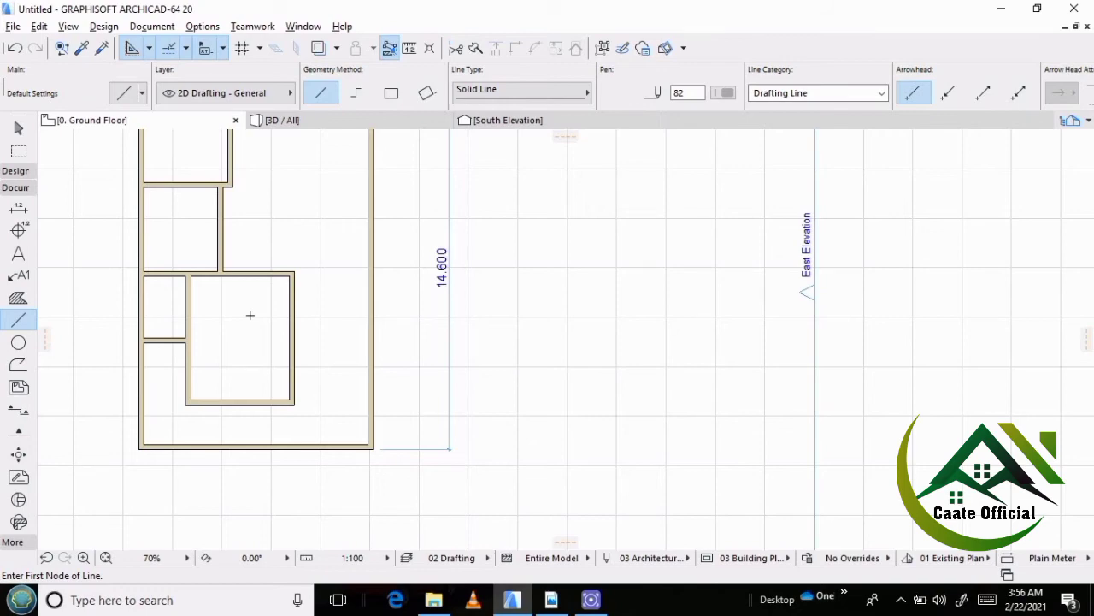
{"action": "scroll", "coordinate": [259, 327], "scroll_direction": "down", "scroll_amount": 5}
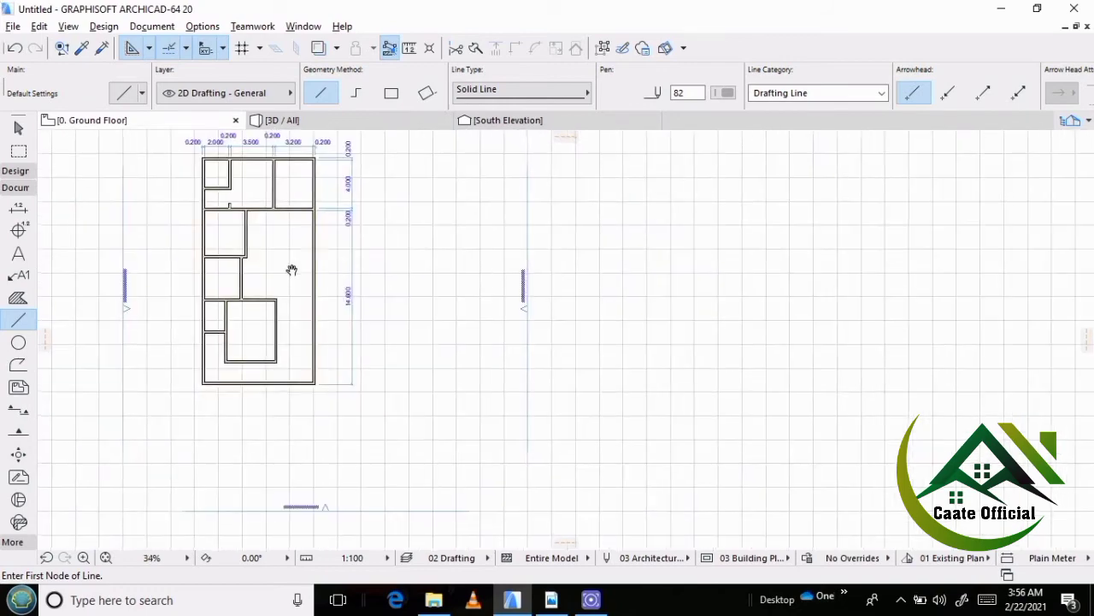
{"action": "scroll", "coordinate": [180, 306], "scroll_direction": "up", "scroll_amount": 3}
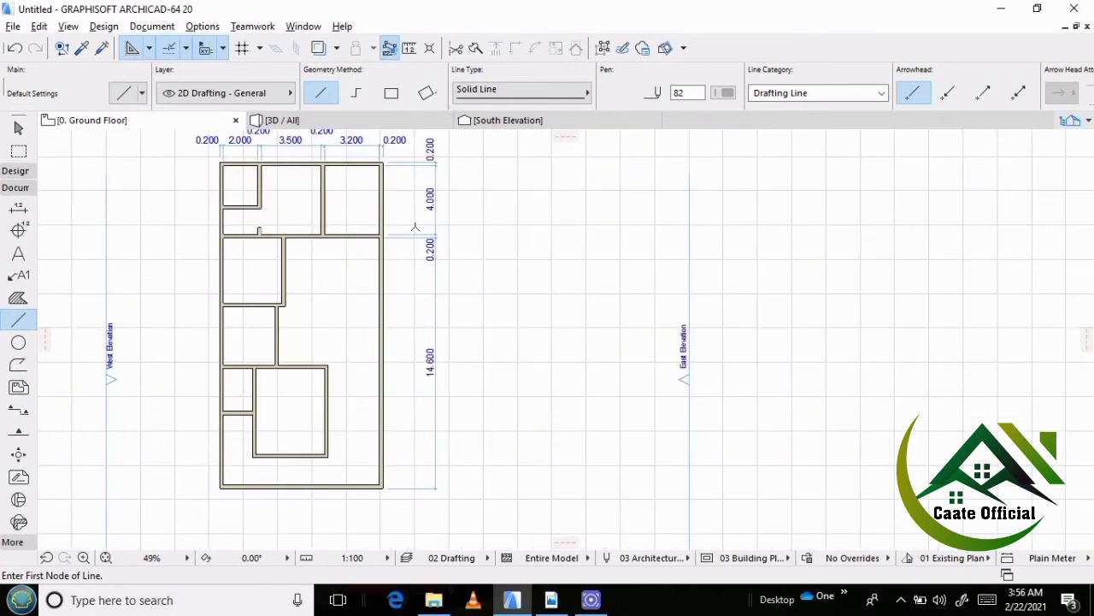
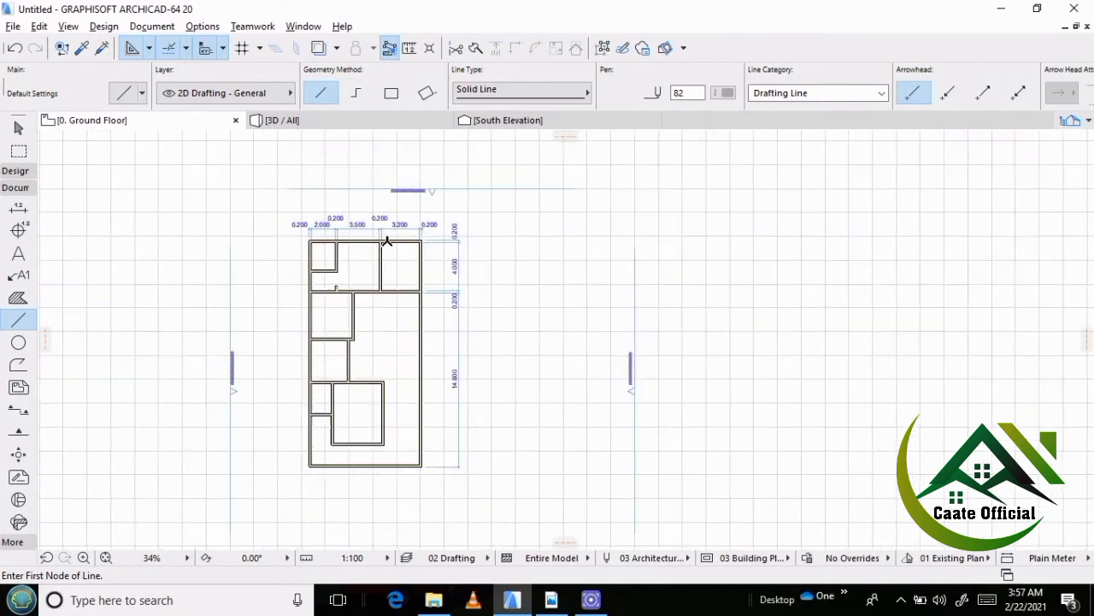
Dimension the building's full west side from the northwest to the southwest outer corner, placing the dimension line outside the west wall.
{"action": "scroll", "coordinate": [386, 243], "scroll_direction": "down", "scroll_amount": 2}
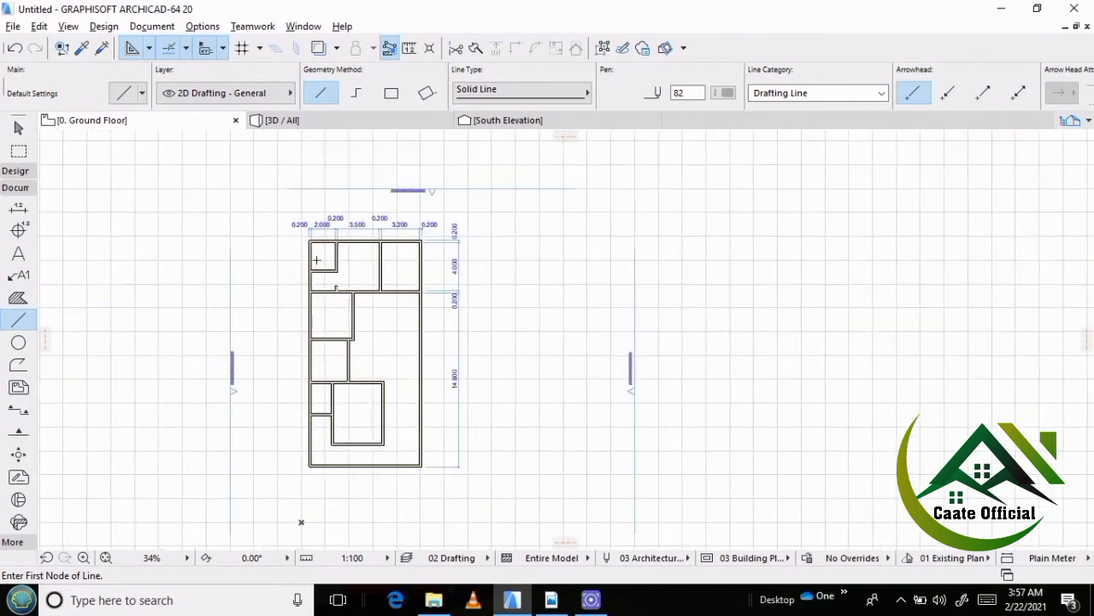
{"action": "left_click", "coordinate": [21, 210]}
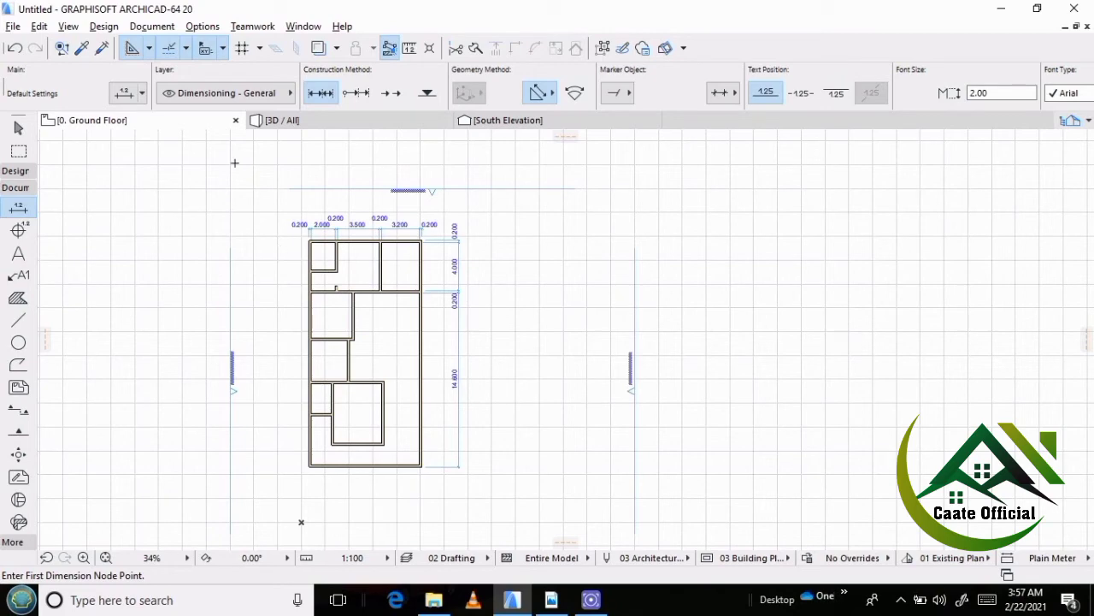
{"action": "scroll", "coordinate": [307, 233], "scroll_direction": "up", "scroll_amount": 7}
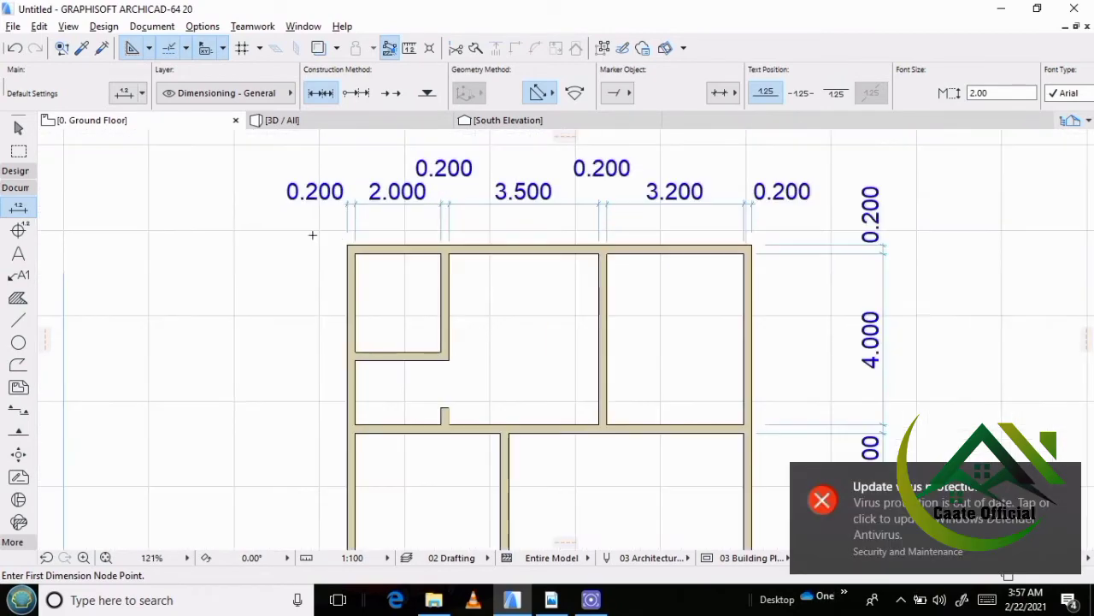
{"action": "left_click", "coordinate": [347, 243]}
{"action": "scroll", "coordinate": [335, 242], "scroll_direction": "down", "scroll_amount": 8}
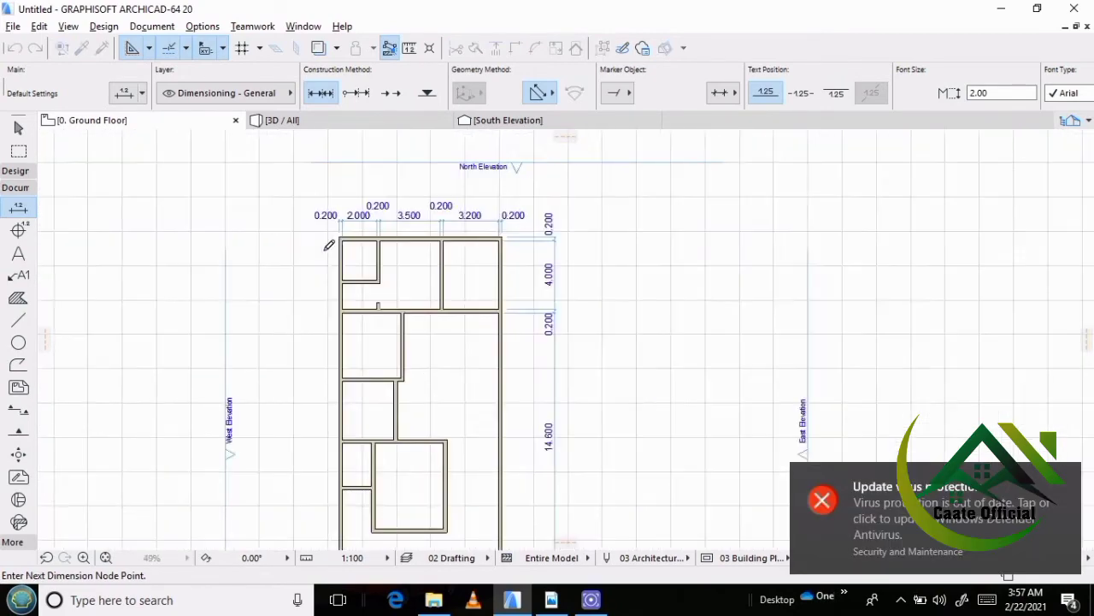
{"action": "scroll", "coordinate": [342, 374], "scroll_direction": "up", "scroll_amount": 6}
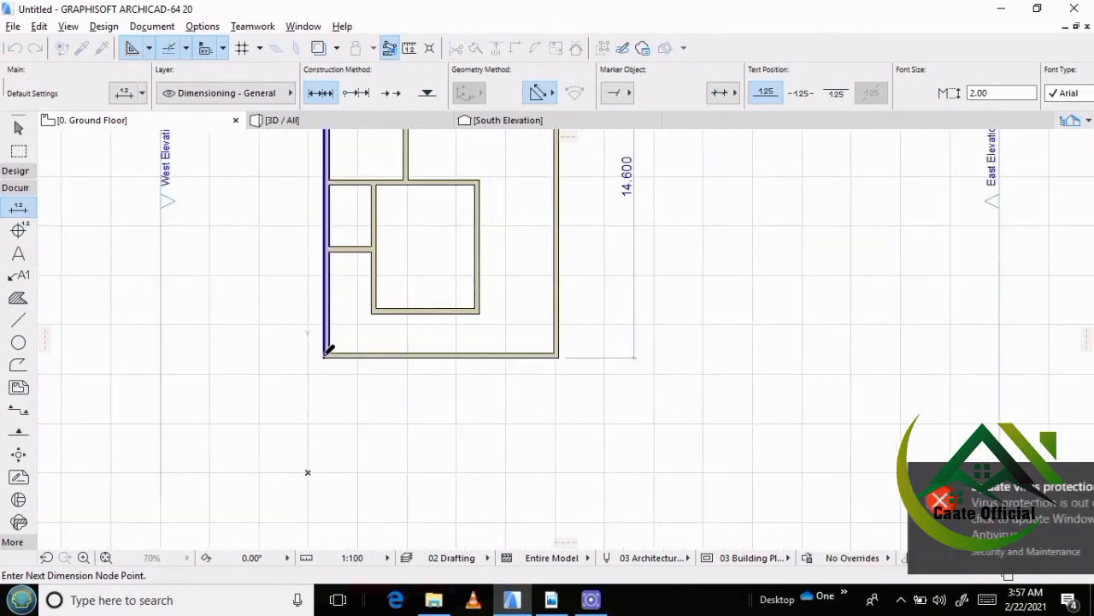
{"action": "scroll", "coordinate": [310, 384], "scroll_direction": "down", "scroll_amount": 5}
{"action": "right_click", "coordinate": [273, 242]}
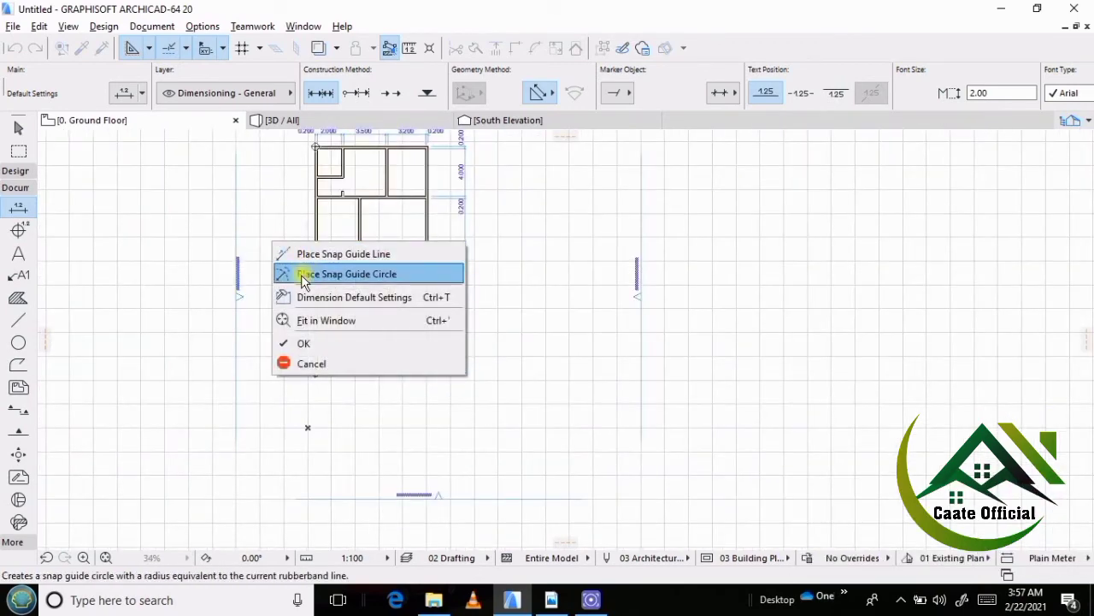
{"action": "left_click", "coordinate": [302, 344]}
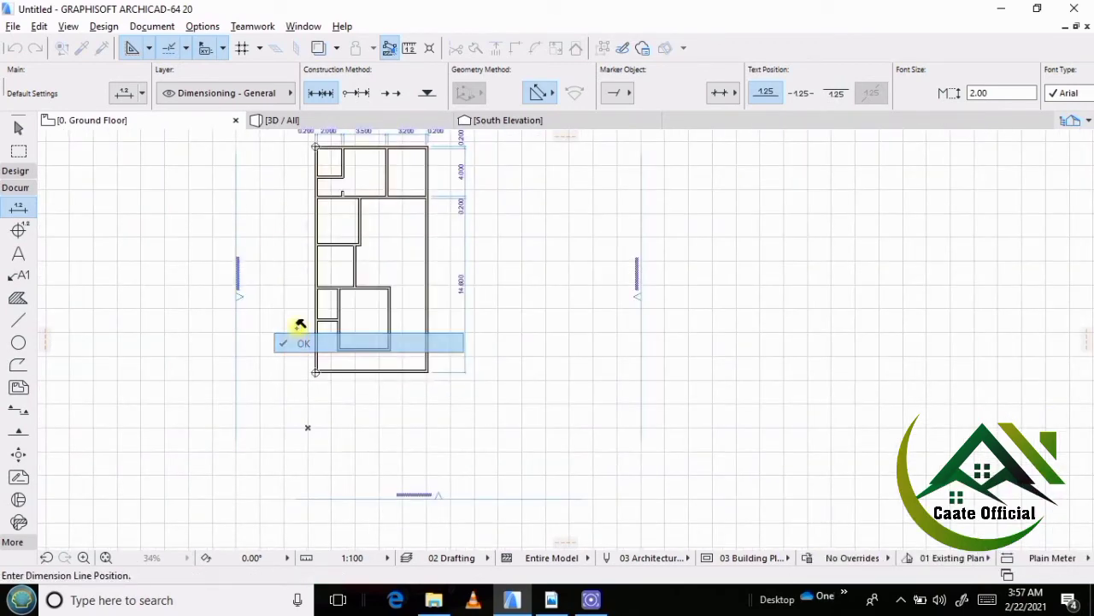
{"action": "left_click", "coordinate": [291, 246]}
{"action": "scroll", "coordinate": [282, 243], "scroll_direction": "up", "scroll_amount": 8}
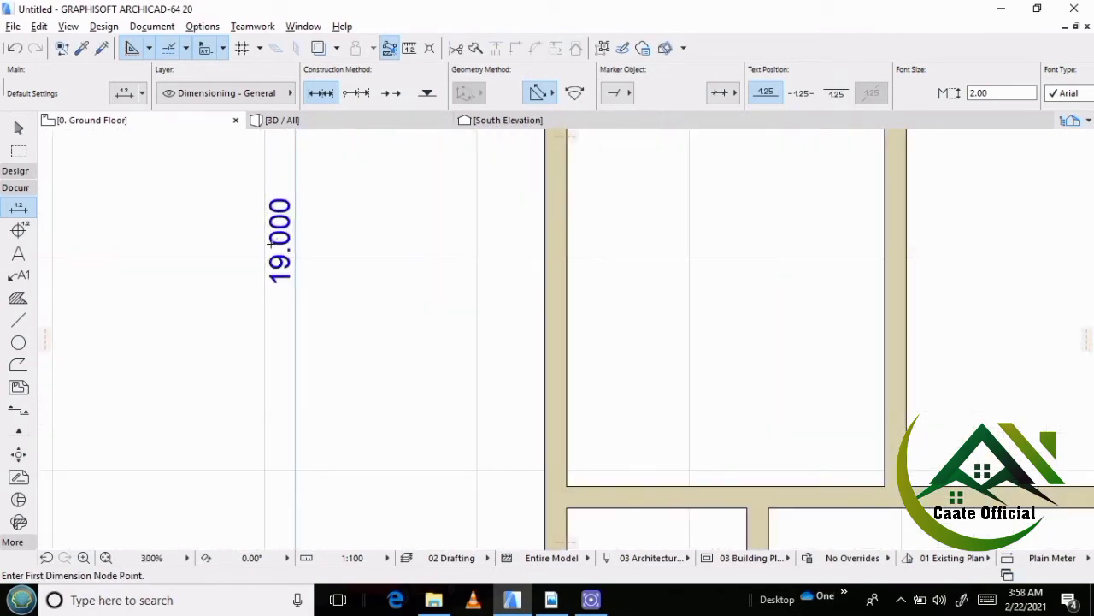
{"action": "scroll", "coordinate": [270, 236], "scroll_direction": "down", "scroll_amount": 5}
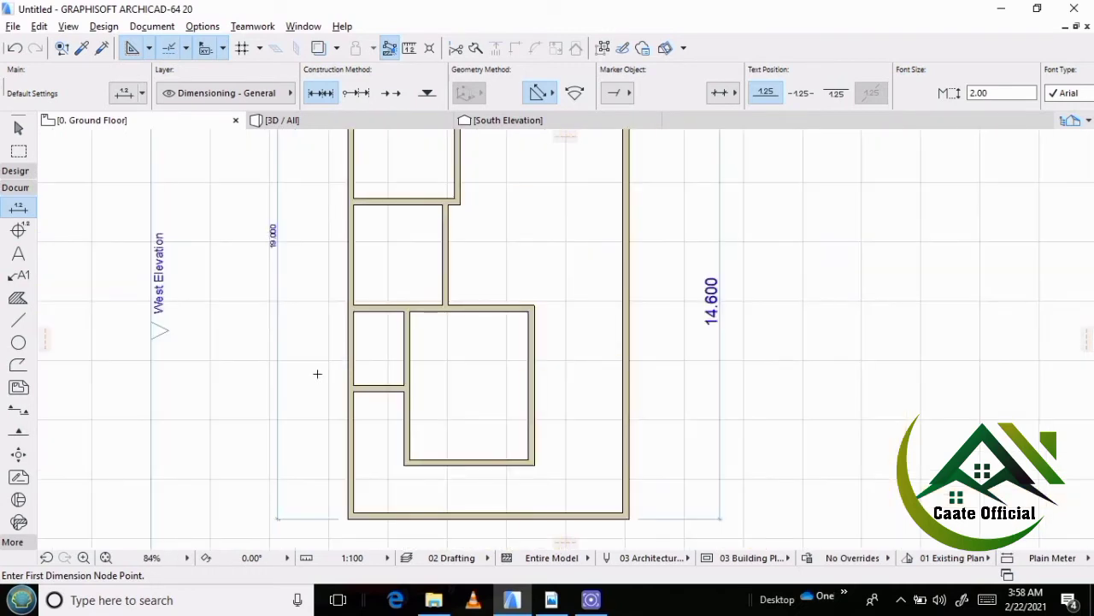
Add both faces of the w/c's lower and upper walls as points on the west dimension chain.
{"action": "scroll", "coordinate": [299, 391], "scroll_direction": "down", "scroll_amount": 2}
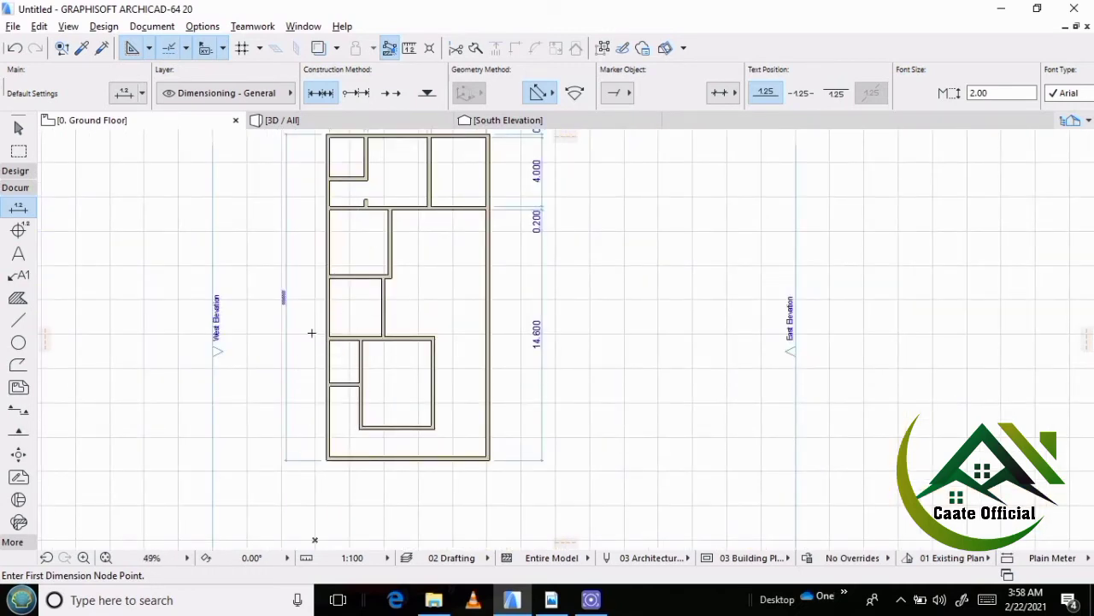
{"action": "key", "text": "shift"}
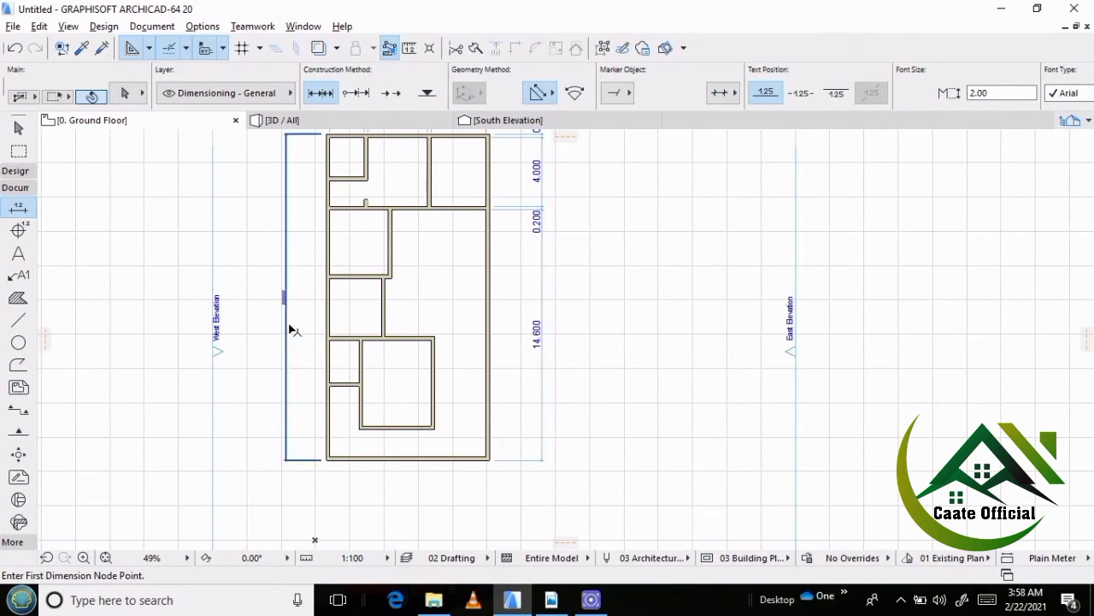
{"action": "left_click", "coordinate": [290, 329], "text": "shift"}
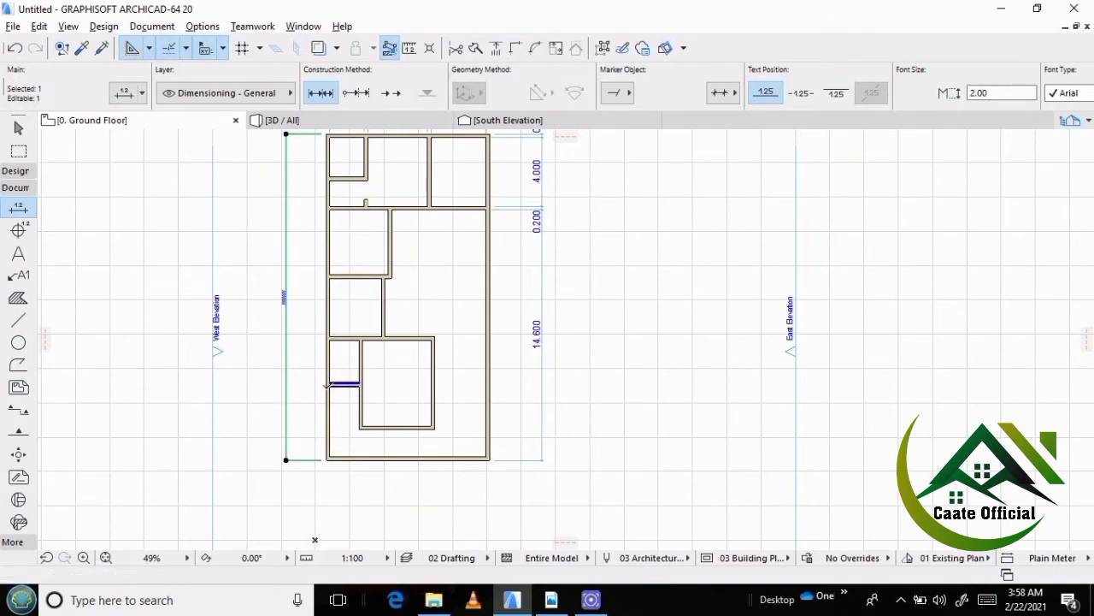
{"action": "scroll", "coordinate": [347, 383], "scroll_direction": "up", "scroll_amount": 4}
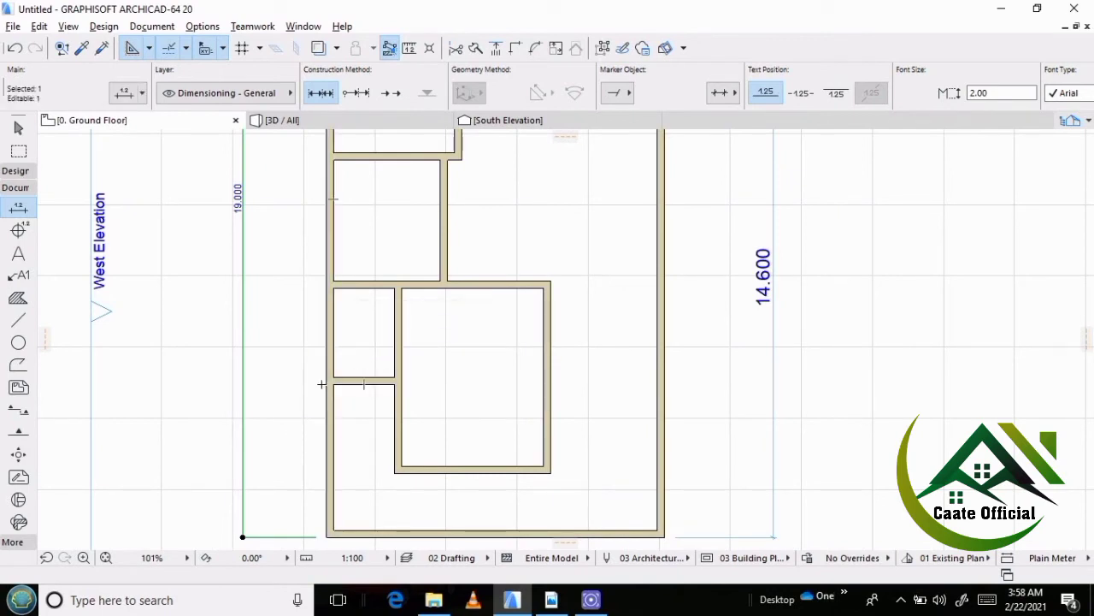
{"action": "left_click", "coordinate": [336, 382]}
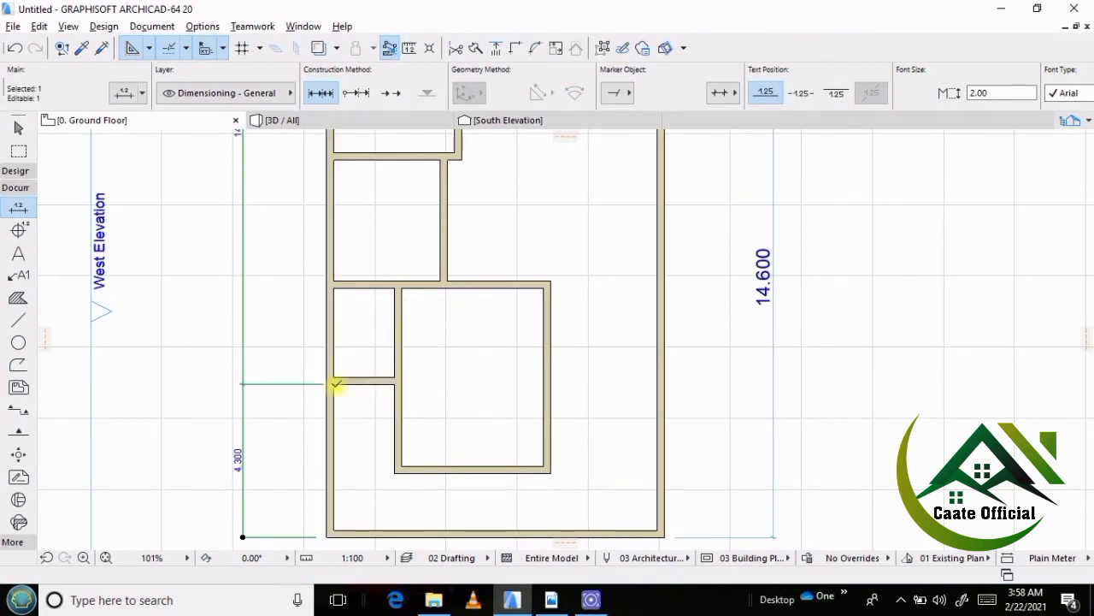
{"action": "left_click", "coordinate": [331, 375]}
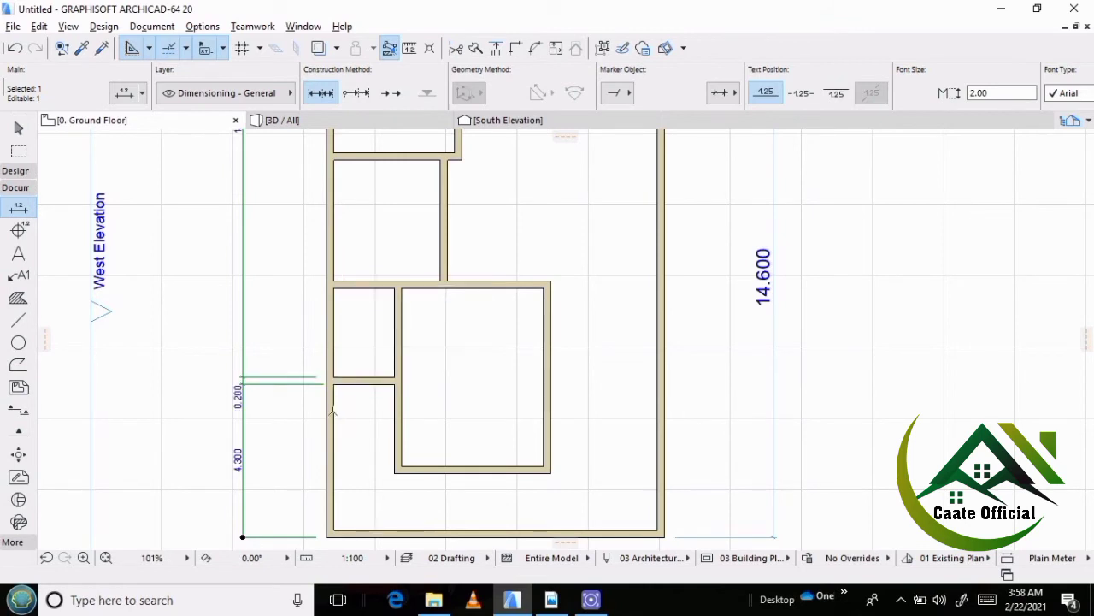
{"action": "left_click", "coordinate": [337, 280]}
{"action": "left_click", "coordinate": [335, 287]}
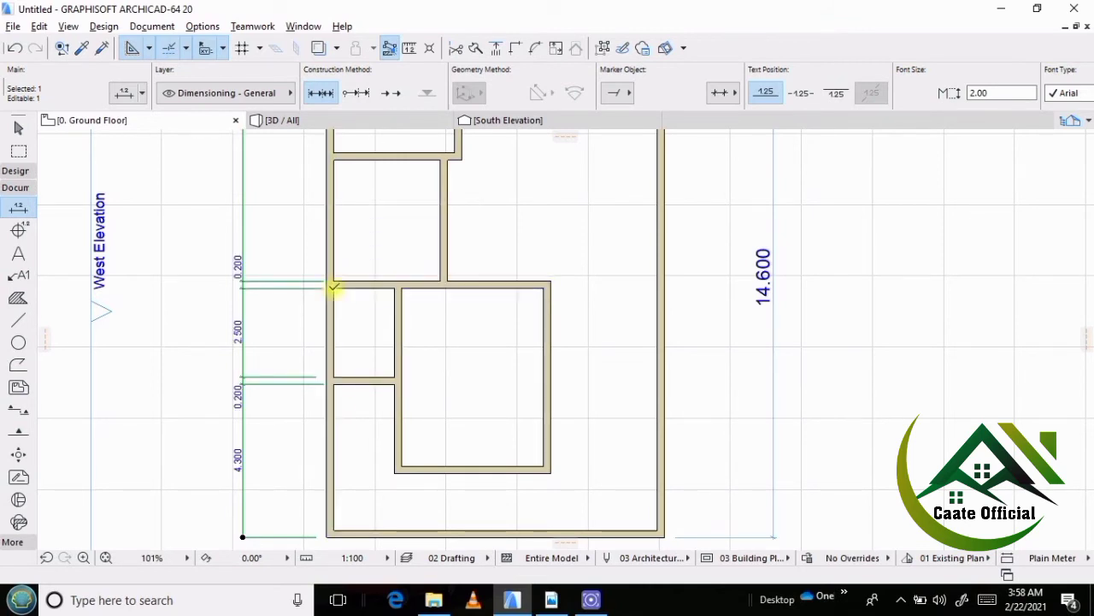
Extend the west dimension chain with both faces of the kitchen's upper wall and of the full-width wall below the northern rooms.
{"action": "scroll", "coordinate": [256, 432], "scroll_direction": "down", "scroll_amount": 2}
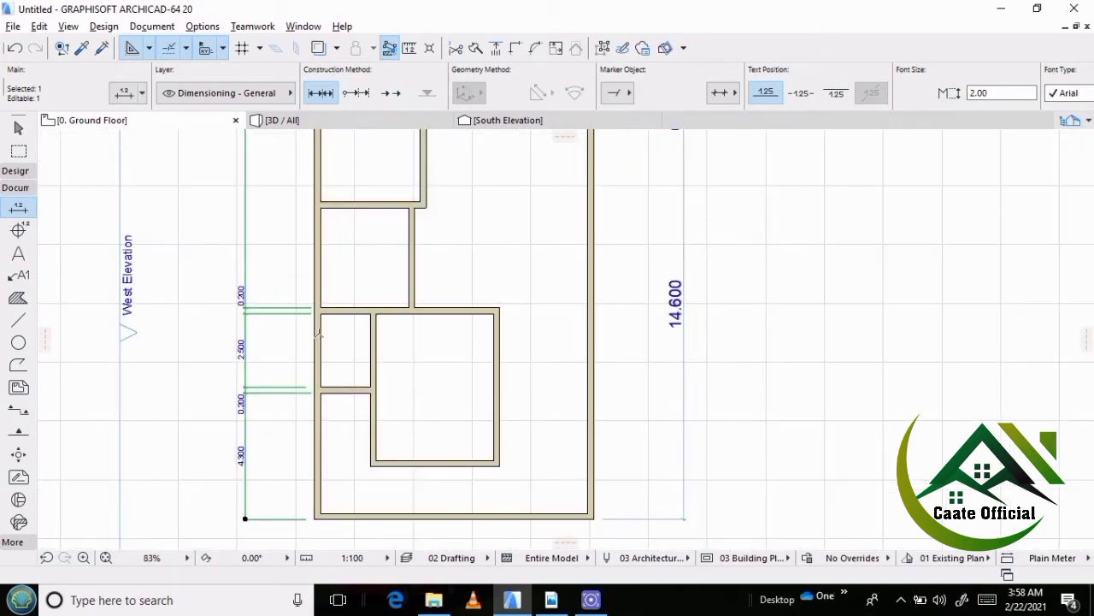
{"action": "middle_click_drag", "start_coordinate": [320, 363], "coordinate": [318, 468]}
{"action": "scroll", "coordinate": [322, 308], "scroll_direction": "up", "scroll_amount": 2}
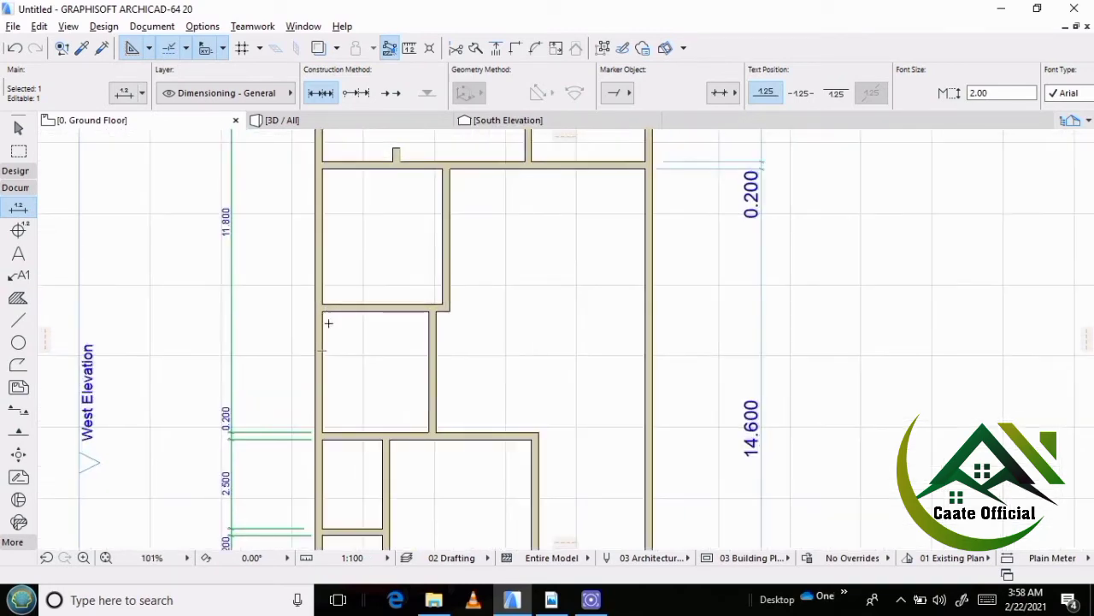
{"action": "left_click", "coordinate": [325, 311]}
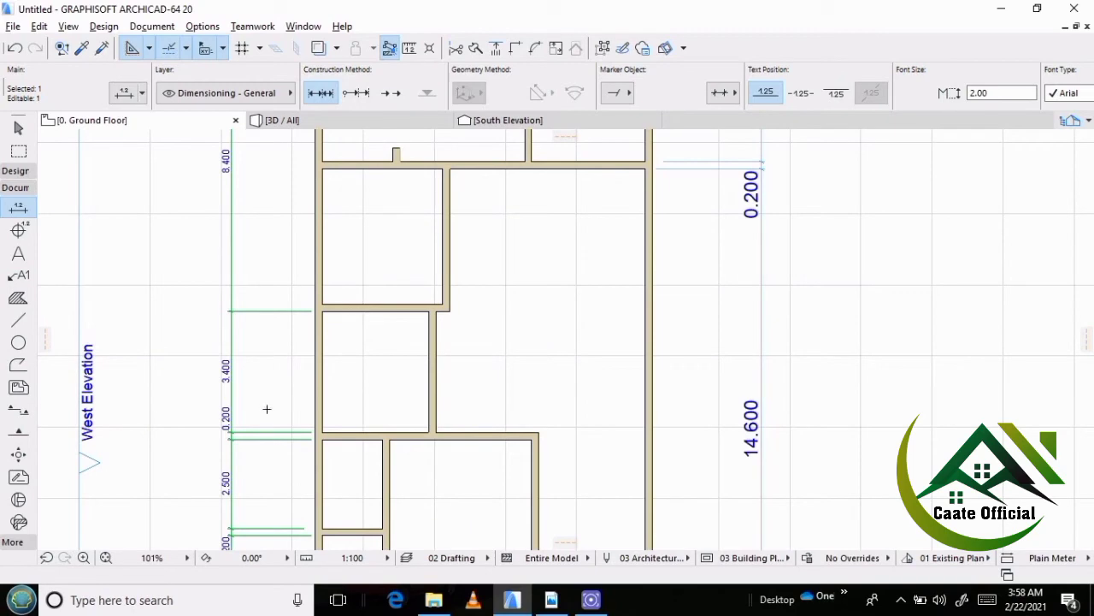
{"action": "left_click", "coordinate": [321, 303]}
{"action": "scroll", "coordinate": [303, 286], "scroll_direction": "up", "scroll_amount": 3}
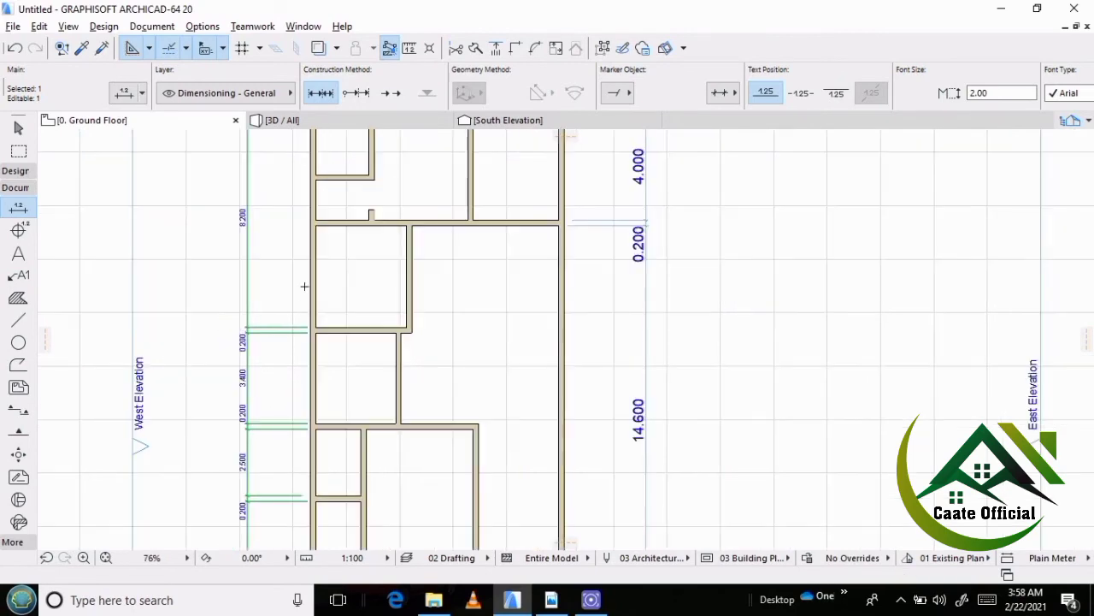
{"action": "left_click", "coordinate": [311, 232]}
{"action": "scroll", "coordinate": [207, 323], "scroll_direction": "down", "scroll_amount": 3}
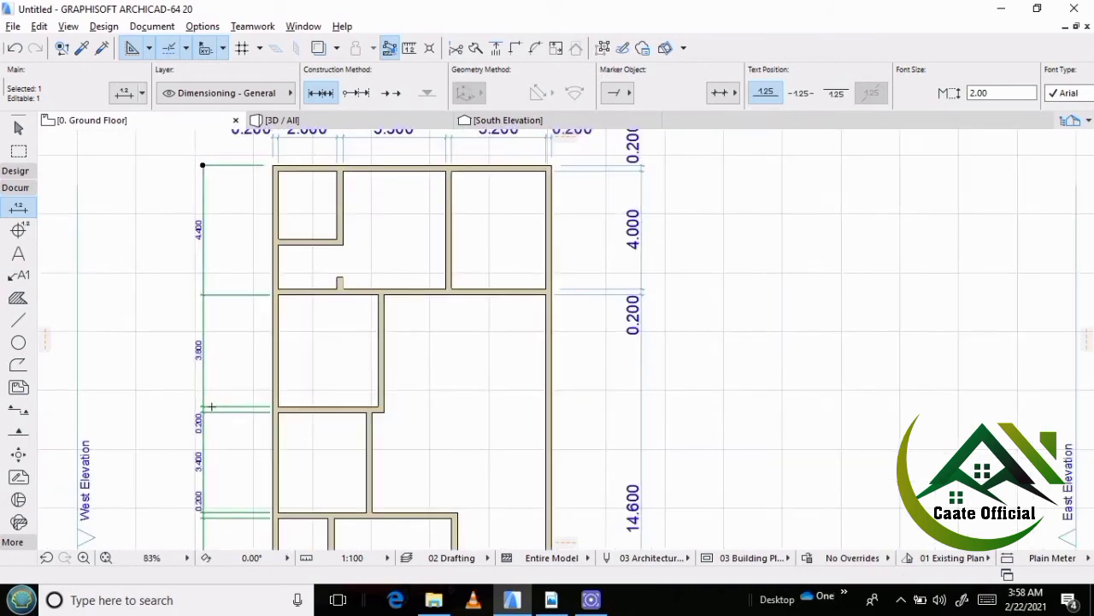
{"action": "scroll", "coordinate": [264, 308], "scroll_direction": "up", "scroll_amount": 3}
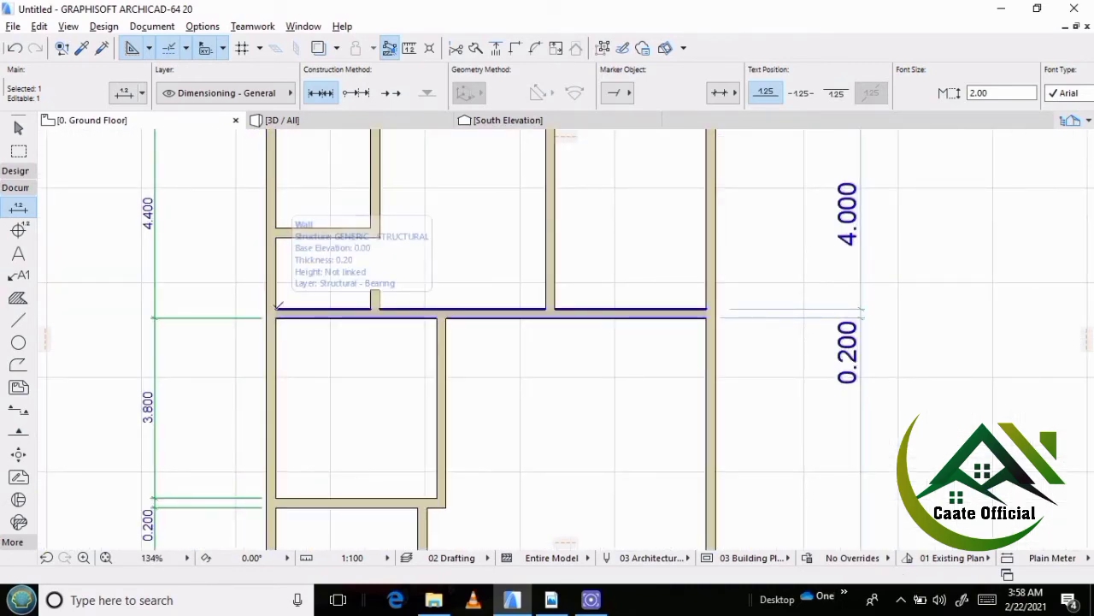
{"action": "left_click", "coordinate": [276, 308]}
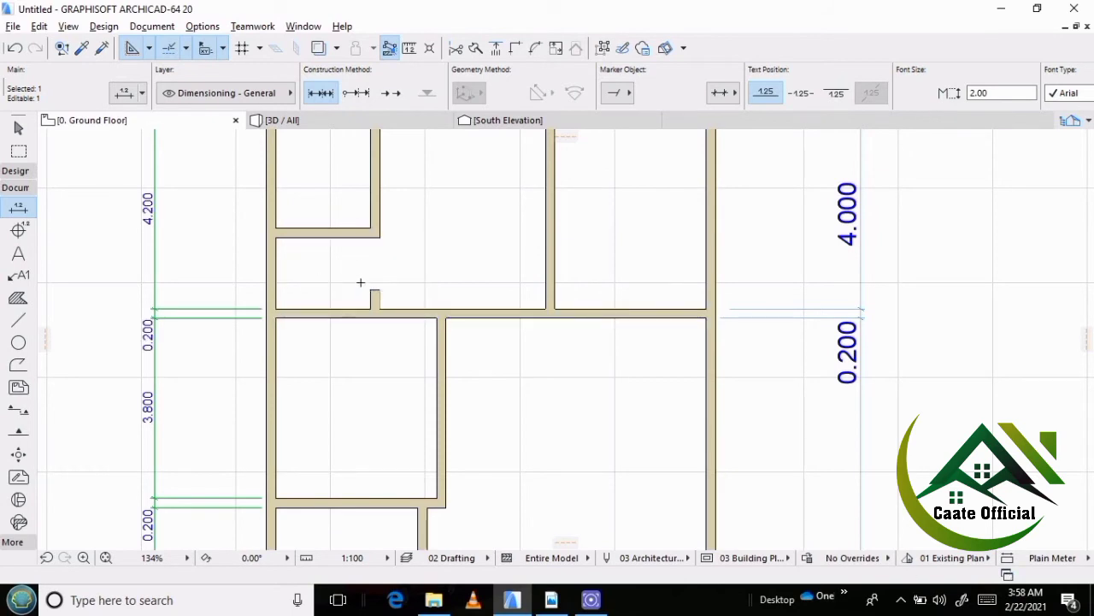
Add both faces of the small northwest room's lower wall and the north outer wall's inner face to the west dimension chain.
{"action": "left_click", "coordinate": [278, 237]}
{"action": "middle_click_drag", "start_coordinate": [199, 279], "coordinate": [224, 400]}
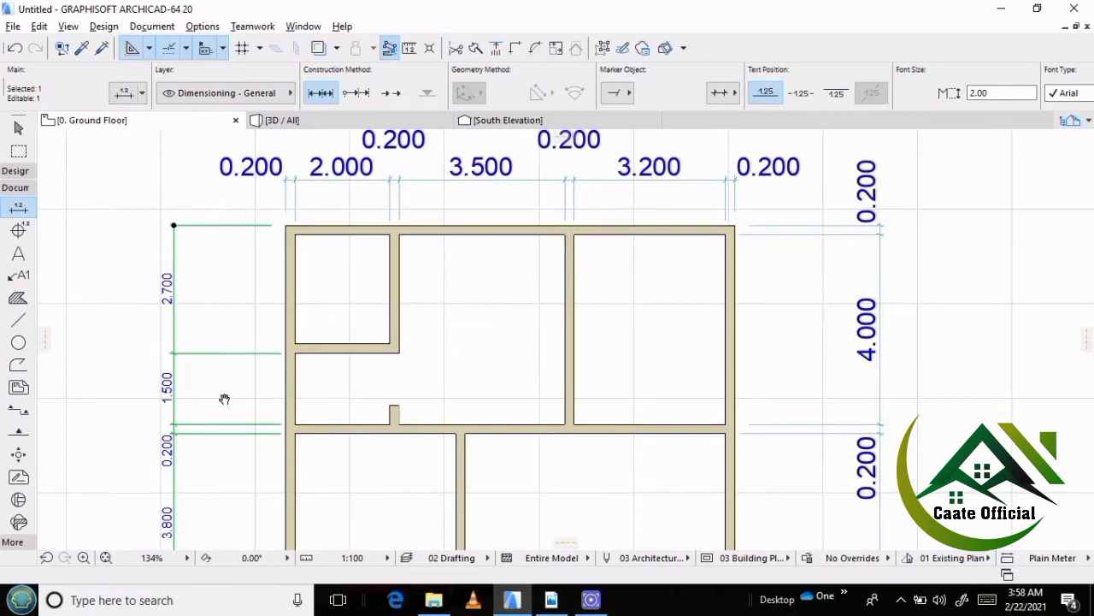
{"action": "left_click", "coordinate": [288, 344]}
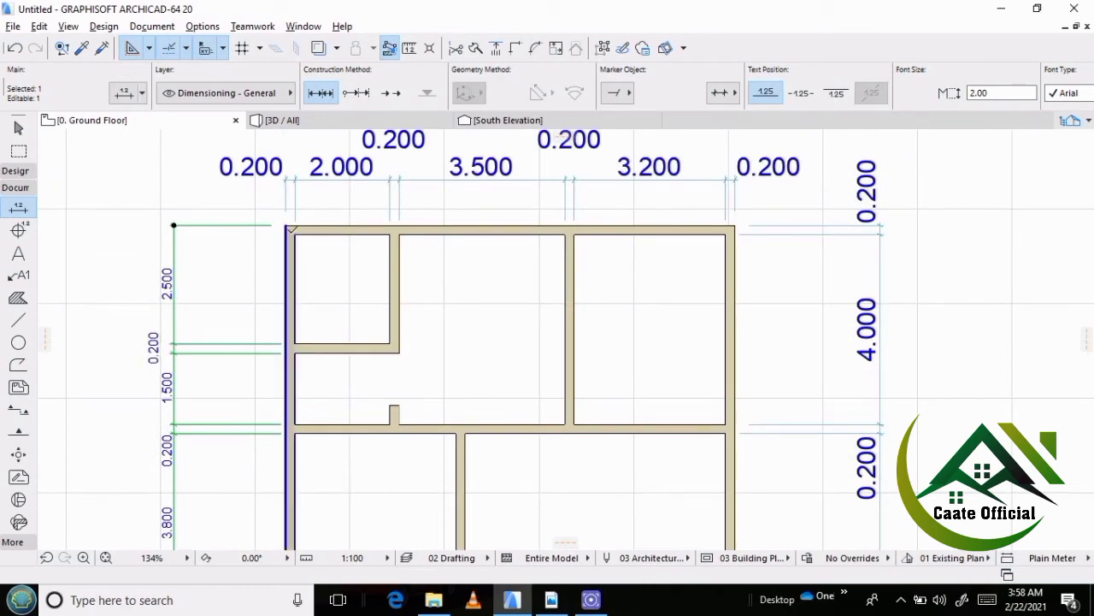
{"action": "scroll", "coordinate": [137, 299], "scroll_direction": "down", "scroll_amount": 4}
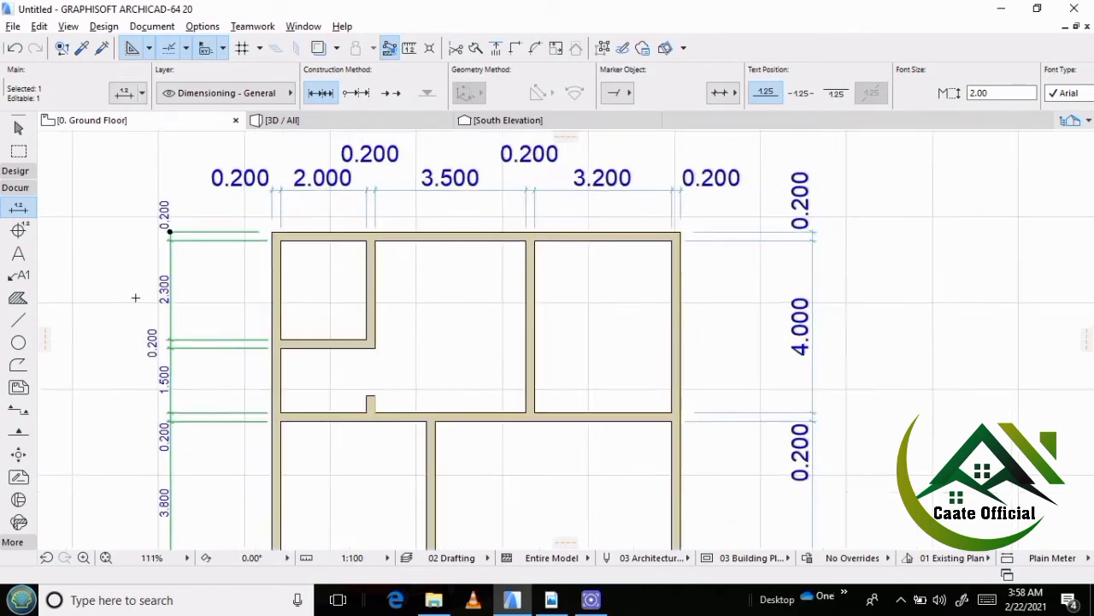
{"action": "scroll", "coordinate": [214, 324], "scroll_direction": "down", "scroll_amount": 3}
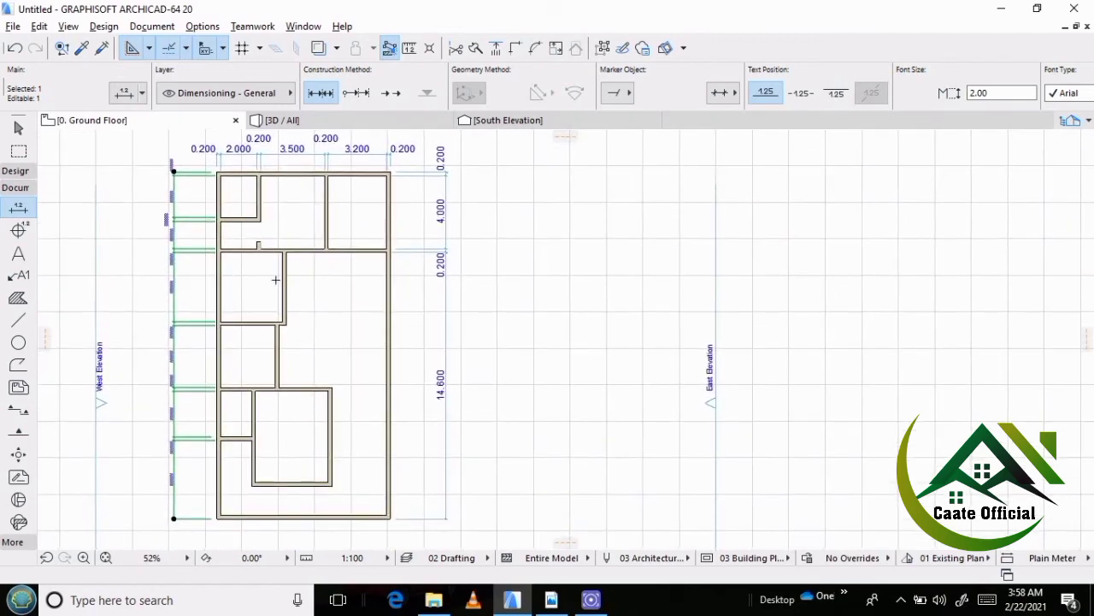
{"action": "scroll", "coordinate": [259, 264], "scroll_direction": "up", "scroll_amount": 2}
{"action": "scroll", "coordinate": [337, 349], "scroll_direction": "down", "scroll_amount": 1}
{"action": "scroll", "coordinate": [333, 245], "scroll_direction": "up", "scroll_amount": 3}
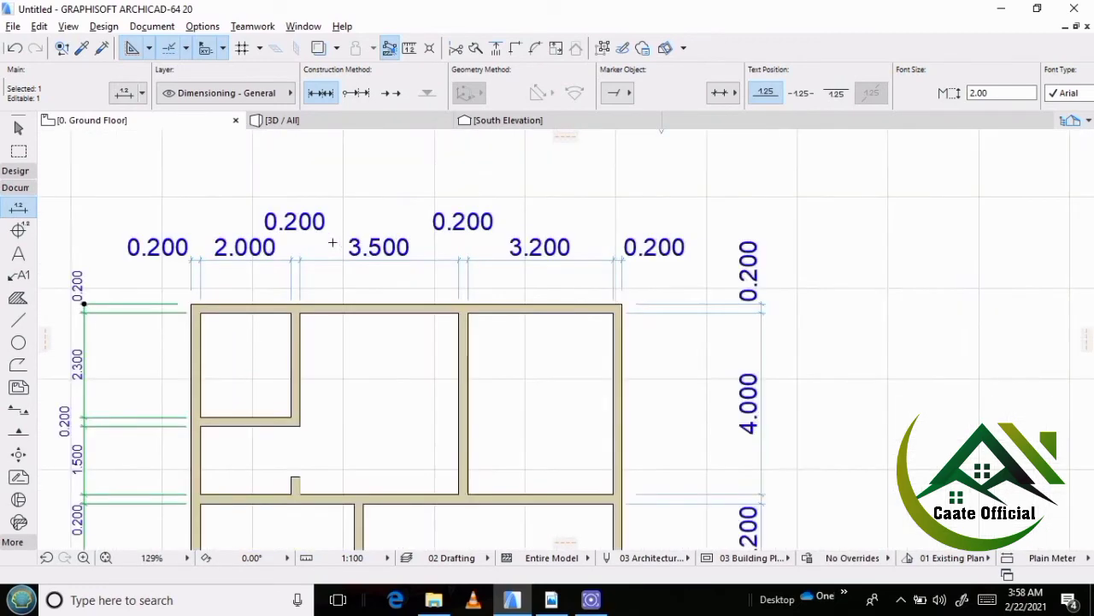
{"action": "scroll", "coordinate": [410, 313], "scroll_direction": "down", "scroll_amount": 4}
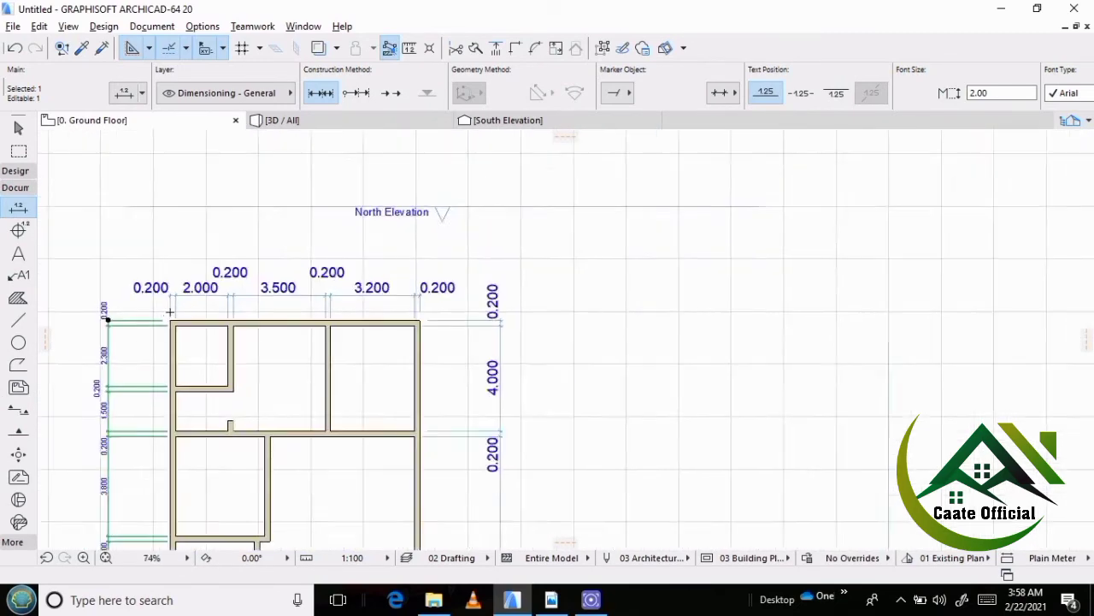
{"action": "key", "text": "Escape"}
Delete the old dimension chains along the building's north and east sides.
{"action": "middle_click_drag", "start_coordinate": [242, 387], "coordinate": [247, 313]}
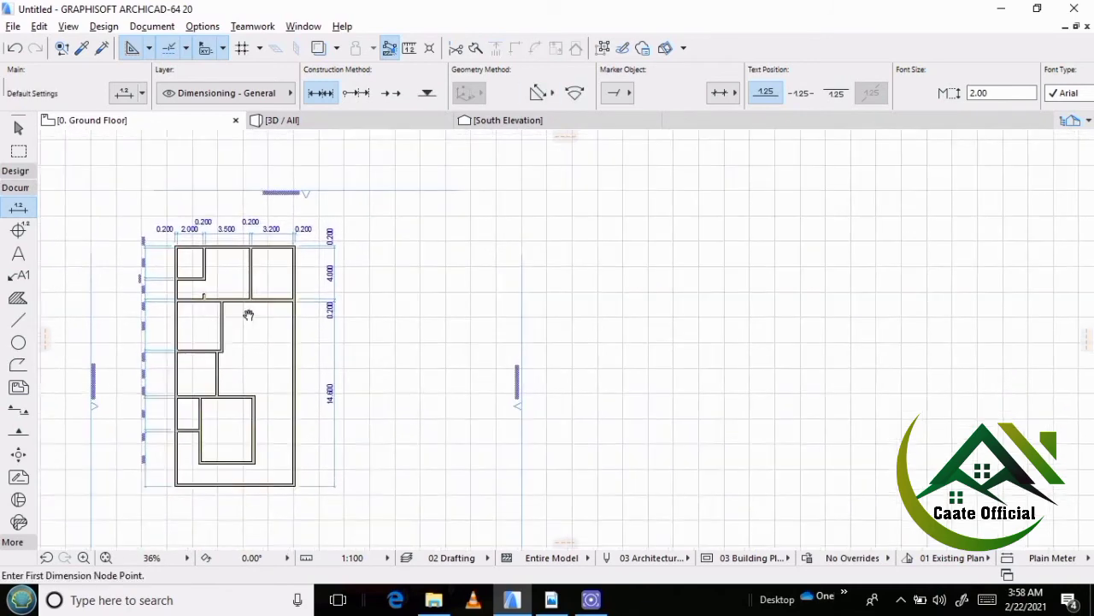
{"action": "scroll", "coordinate": [206, 265], "scroll_direction": "up", "scroll_amount": 1}
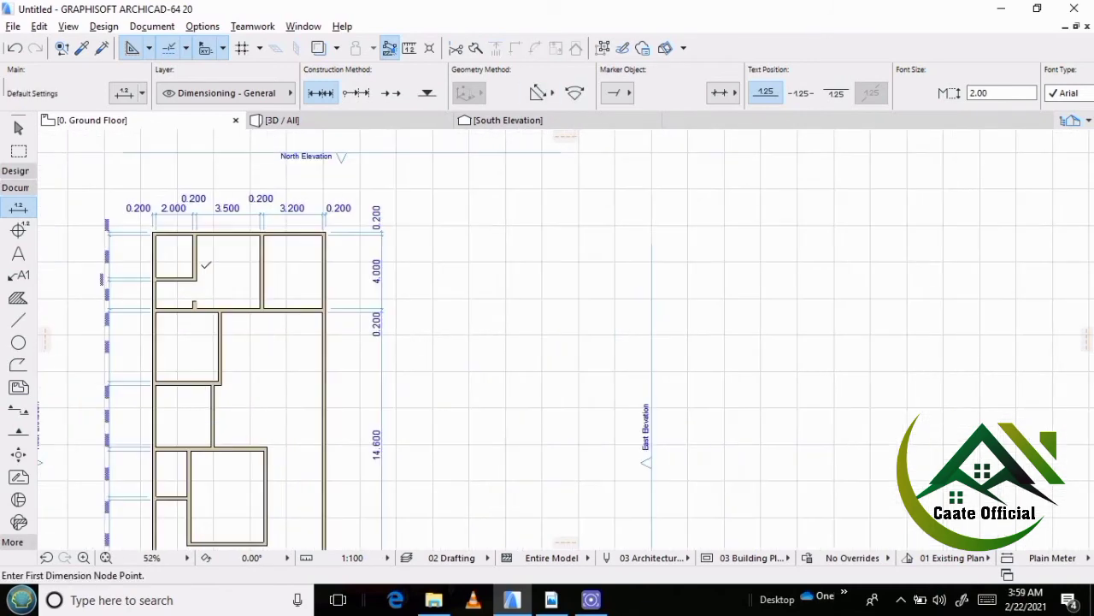
{"action": "left_click", "coordinate": [273, 214], "text": "shift"}
{"action": "left_click", "coordinate": [385, 303], "text": "shift"}
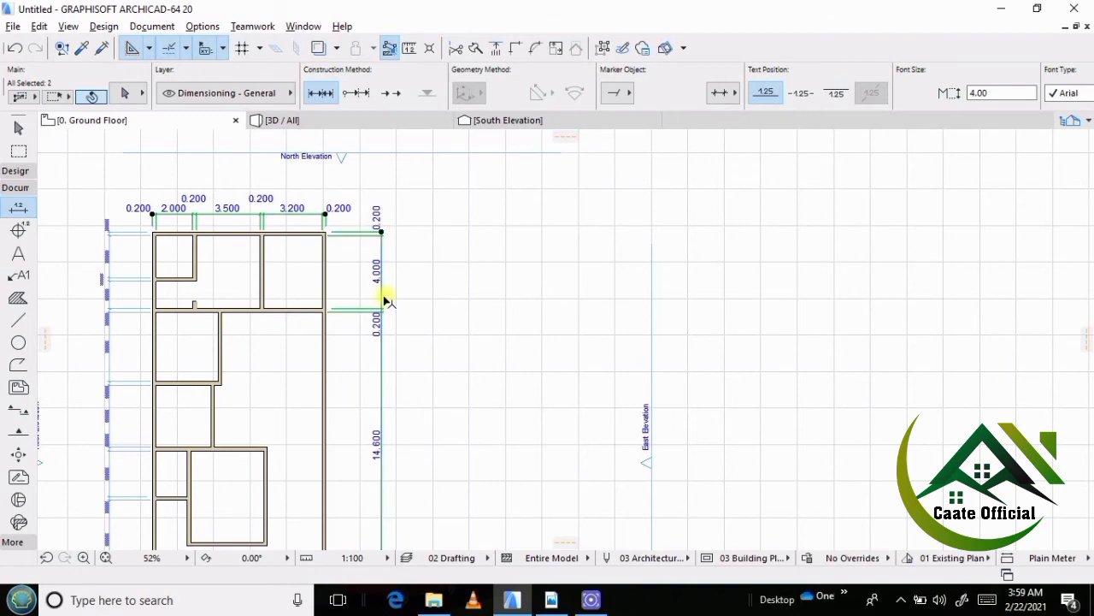
{"action": "key", "text": "Delete"}
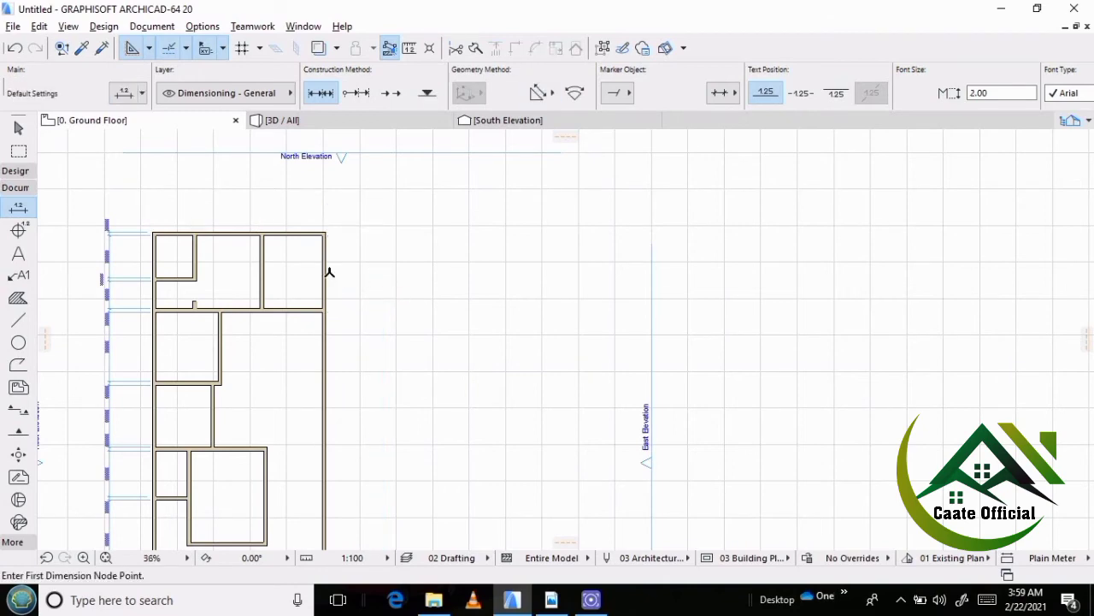
Place an overall dimension above the north outer wall, between the building's outer northwest and northeast corners.
{"action": "scroll", "coordinate": [228, 214], "scroll_direction": "down", "scroll_amount": 2}
{"action": "scroll", "coordinate": [325, 256], "scroll_direction": "up", "scroll_amount": 5}
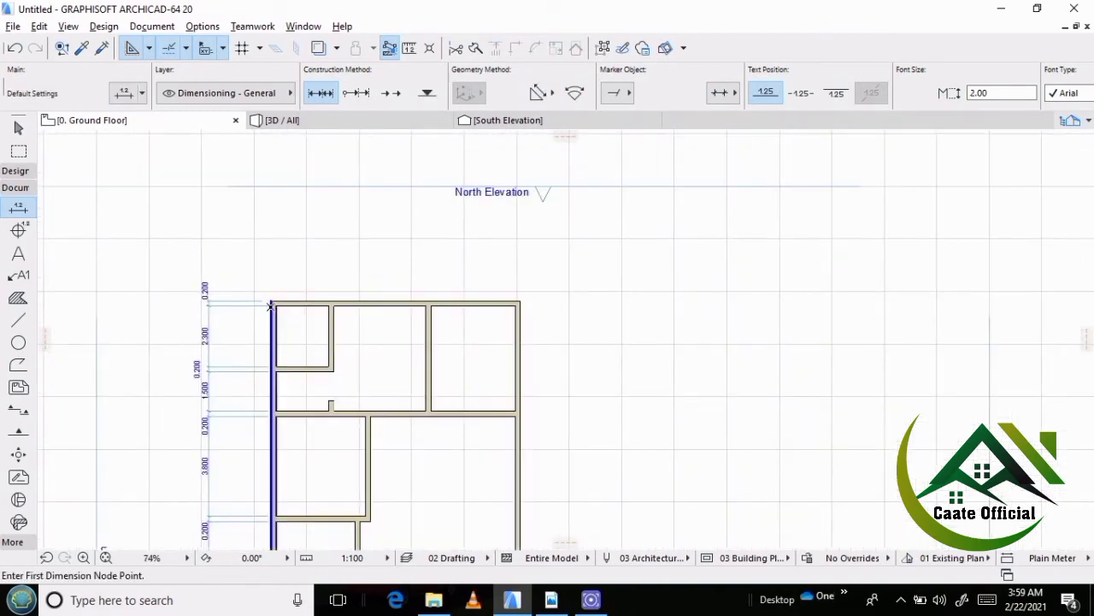
{"action": "left_click", "coordinate": [271, 301]}
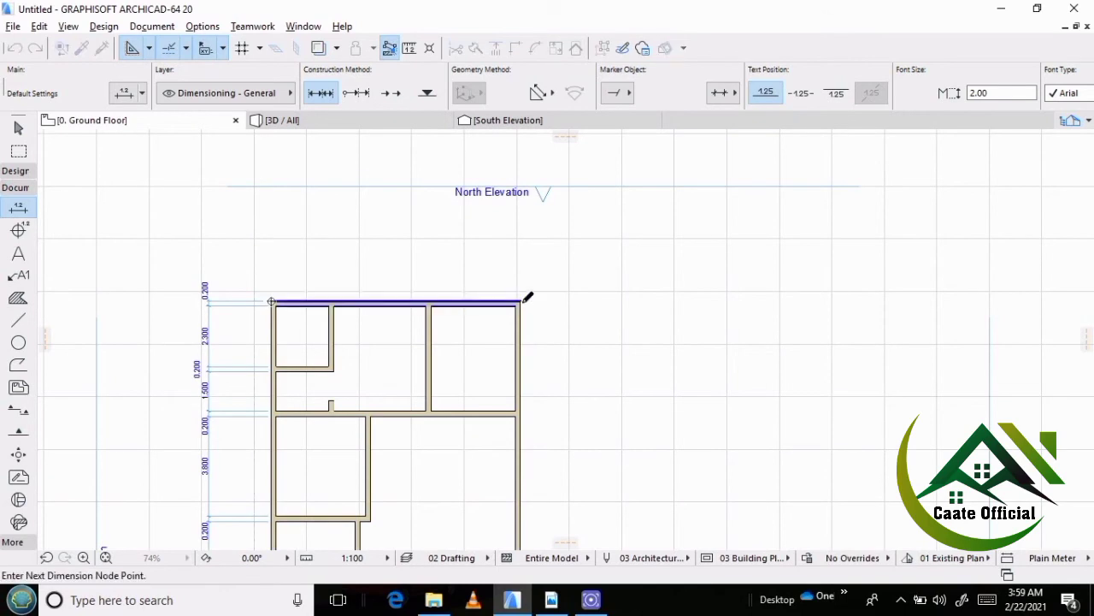
{"action": "right_click", "coordinate": [373, 261]}
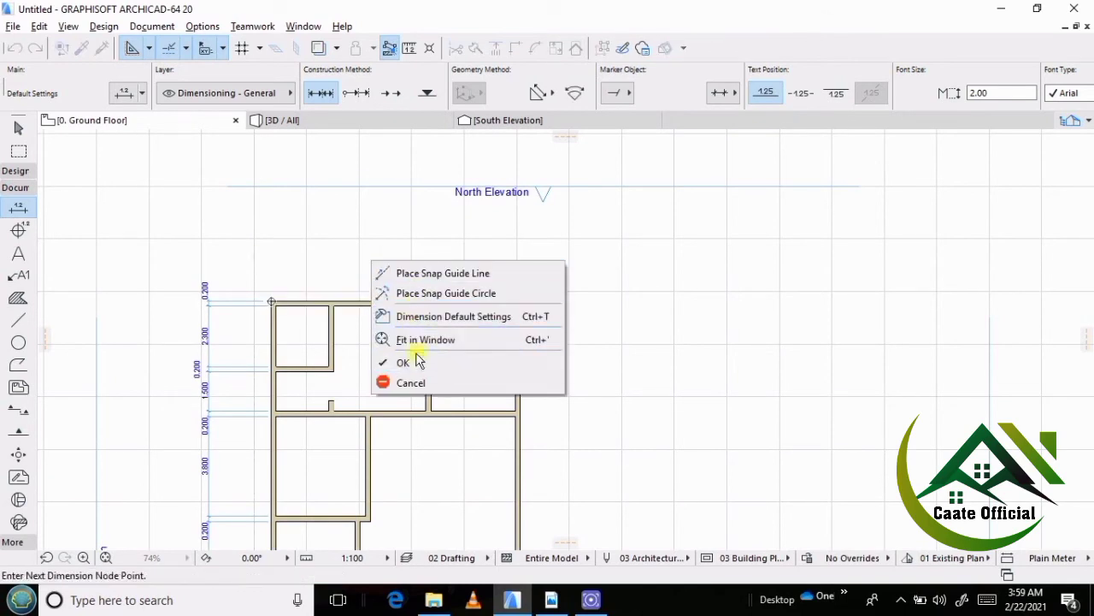
{"action": "left_click", "coordinate": [419, 362]}
{"action": "left_click", "coordinate": [408, 276]}
{"action": "scroll", "coordinate": [346, 287], "scroll_direction": "up", "scroll_amount": 3}
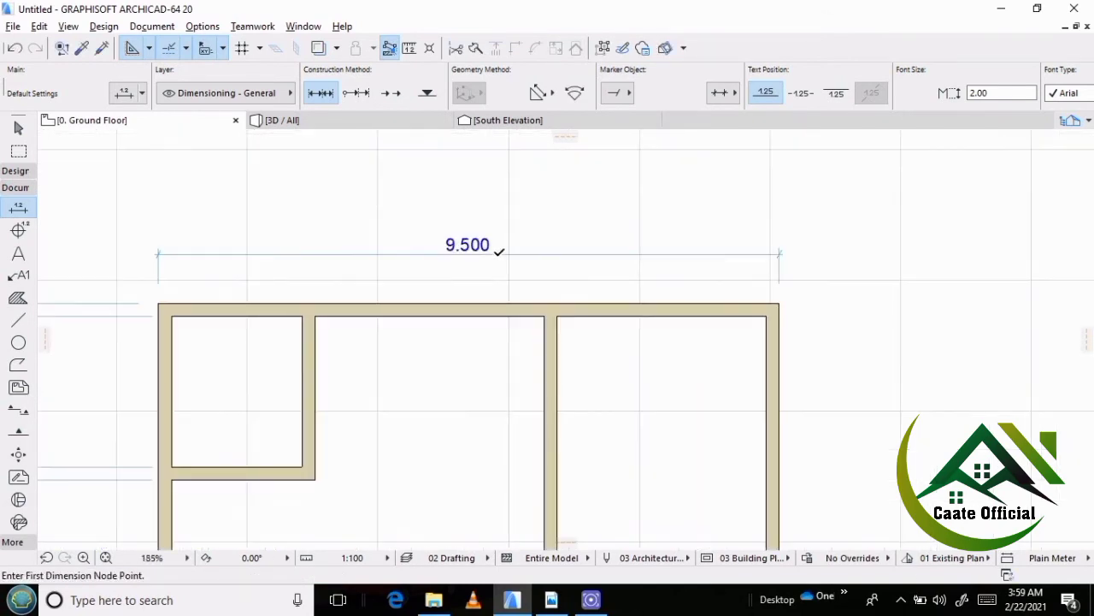
Add both faces of the small northwest room's east wall and the west outer wall's inner face to the north dimension chain.
{"action": "left_click", "coordinate": [498, 253]}
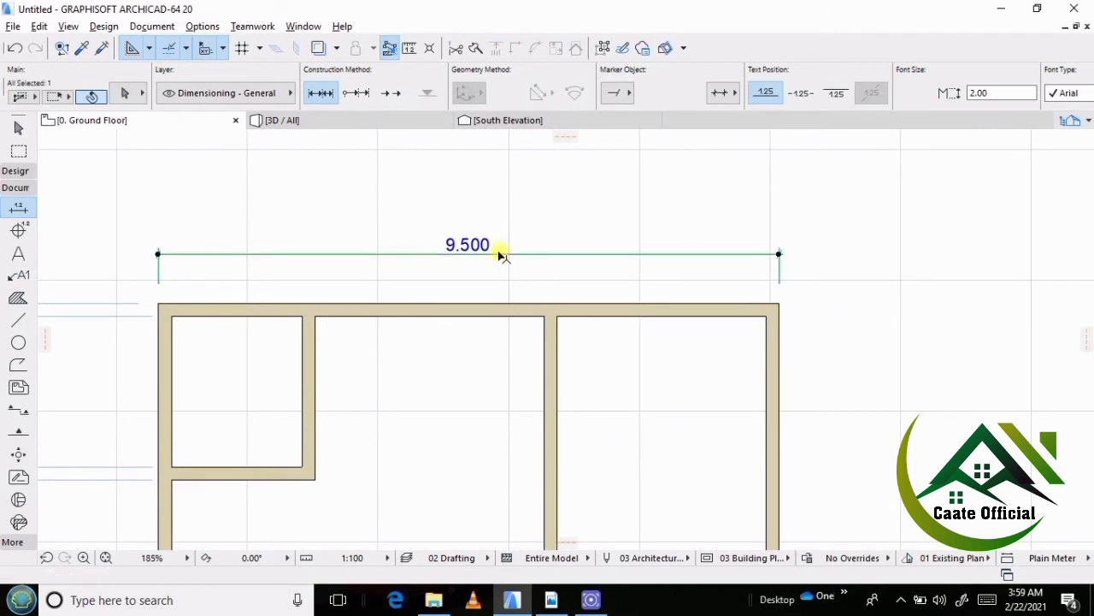
{"action": "left_click", "coordinate": [302, 315]}
{"action": "left_click", "coordinate": [315, 316]}
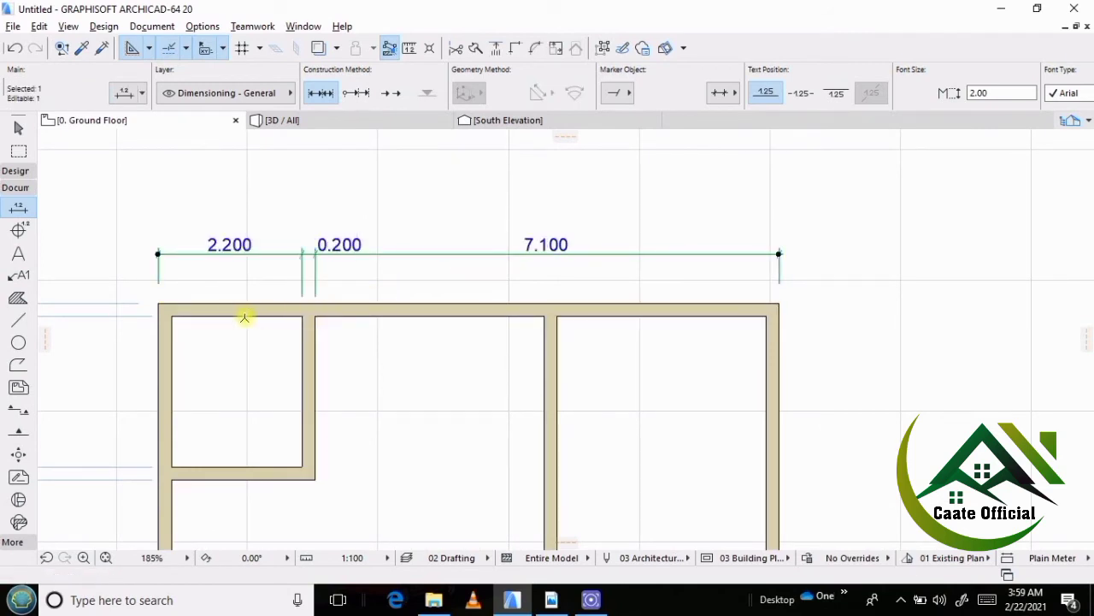
{"action": "left_click", "coordinate": [171, 327]}
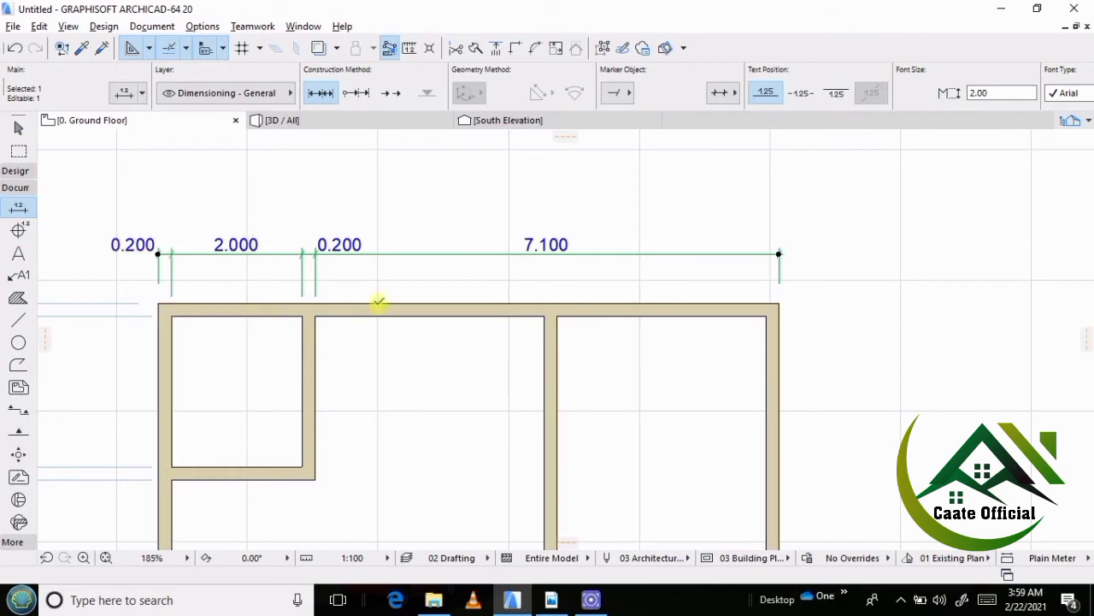
Add both faces of the partition between the two larger northern rooms and the east outer wall's inner face to the north dimension chain.
{"action": "left_click", "coordinate": [544, 317]}
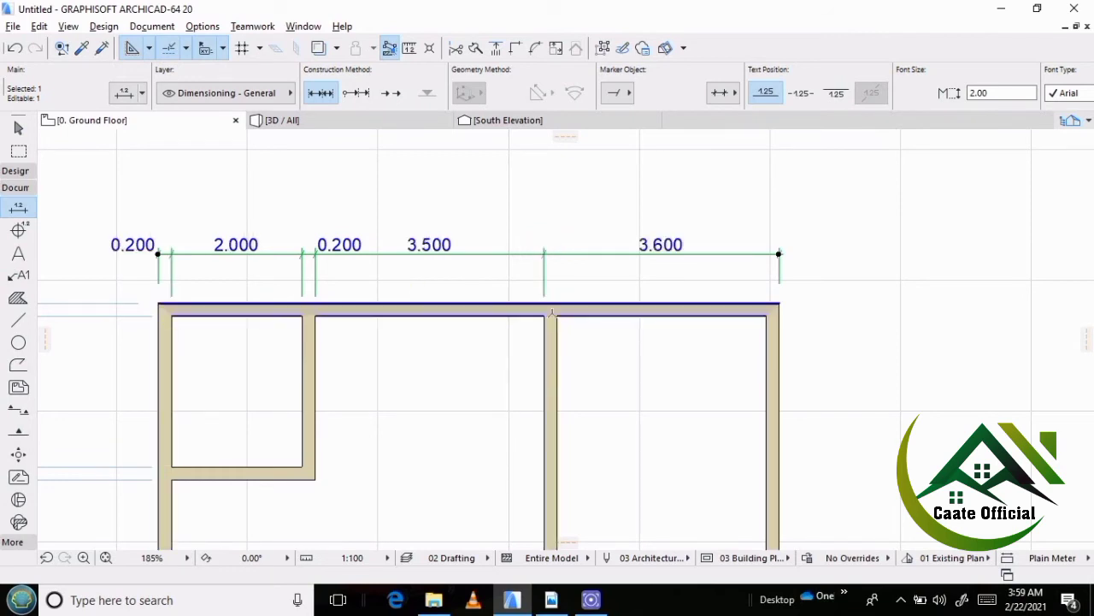
{"action": "left_click", "coordinate": [557, 316]}
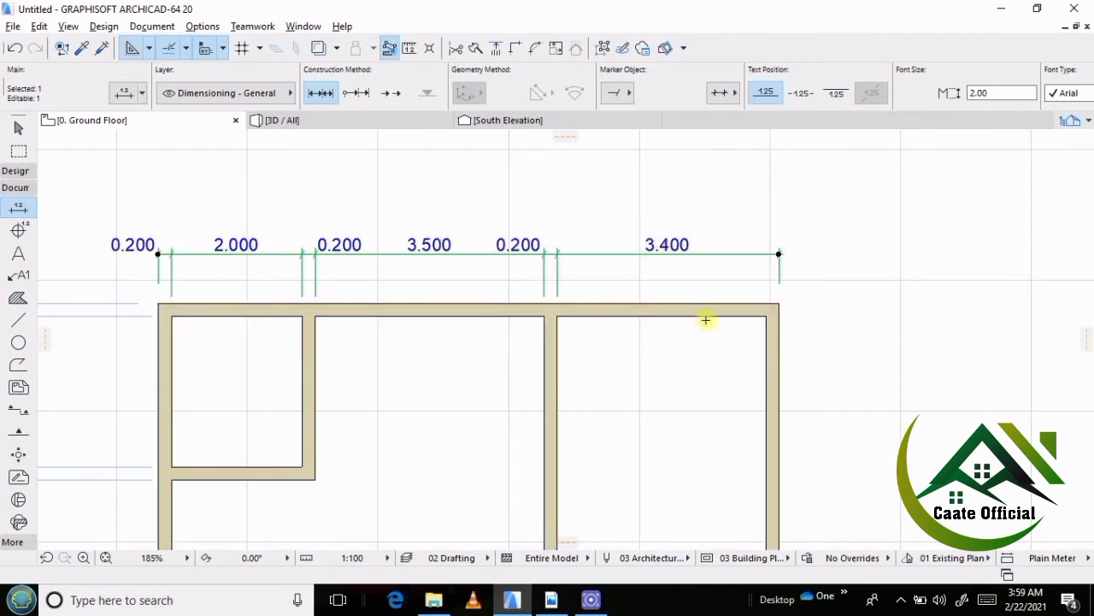
{"action": "left_click", "coordinate": [766, 316]}
{"action": "scroll", "coordinate": [426, 261], "scroll_direction": "down", "scroll_amount": 5}
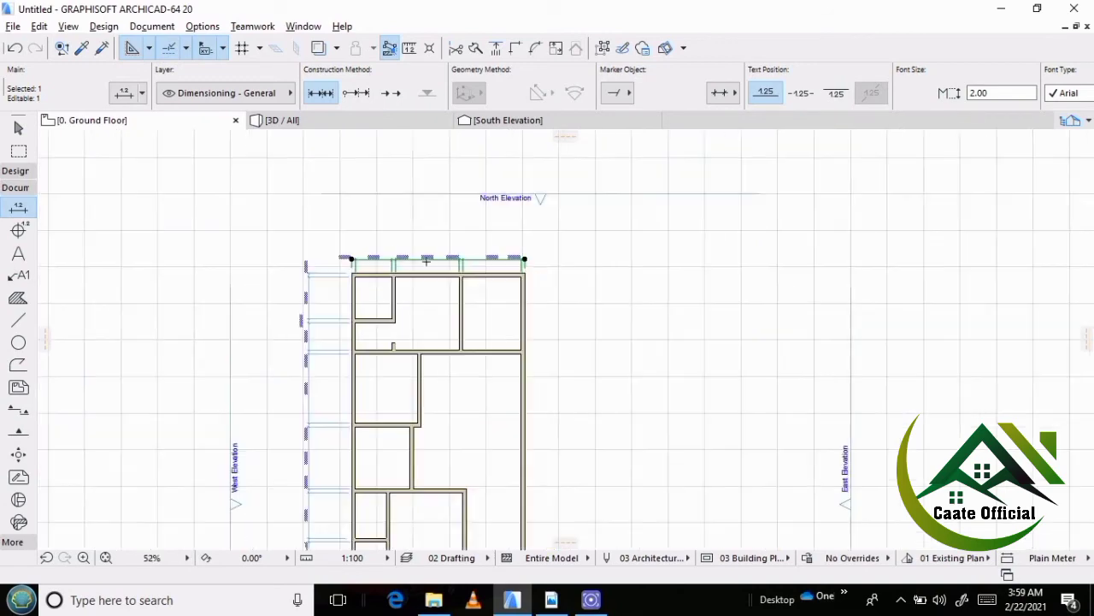
{"action": "key", "text": "Escape"}
{"action": "scroll", "coordinate": [411, 278], "scroll_direction": "up", "scroll_amount": 4}
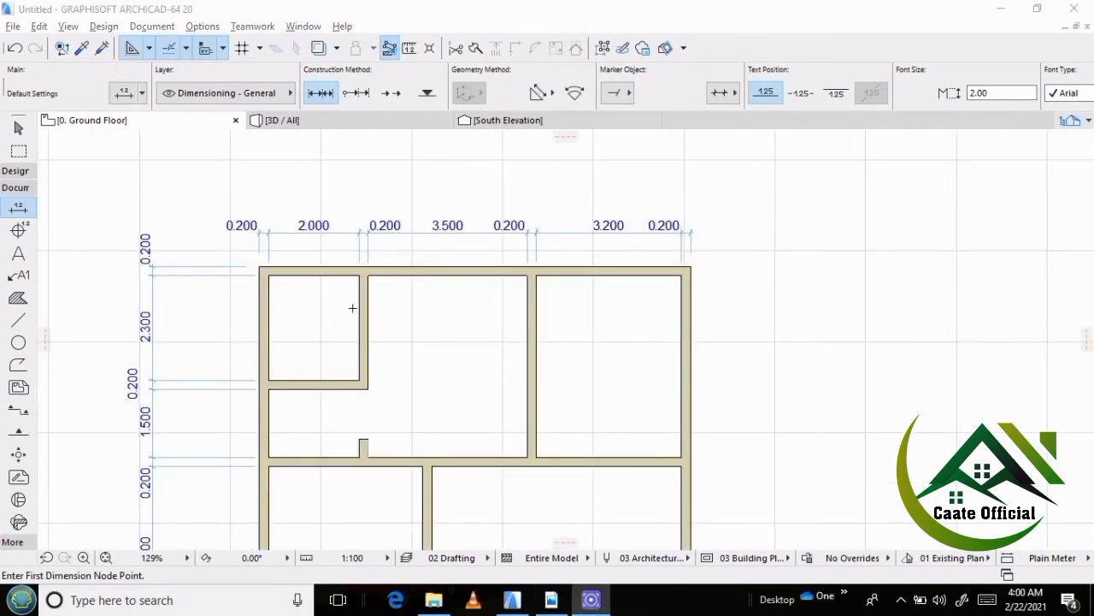
Switch to the reference PDF in Adobe Reader and examine the room sizes along the plan's east side.
{"action": "scroll", "coordinate": [427, 384], "scroll_direction": "down", "scroll_amount": 5}
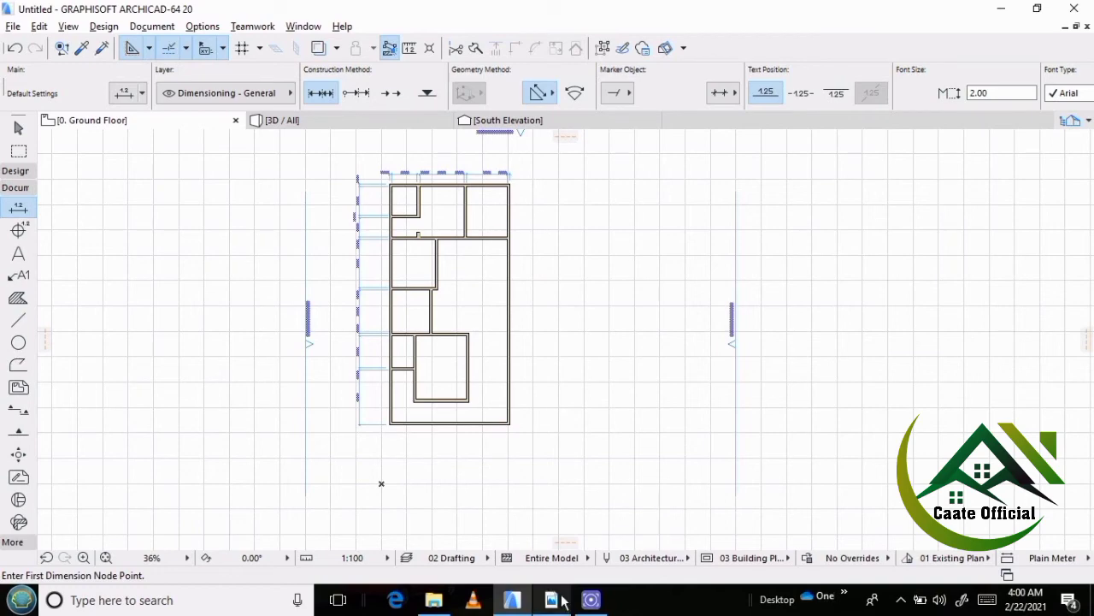
{"action": "left_click", "coordinate": [551, 599]}
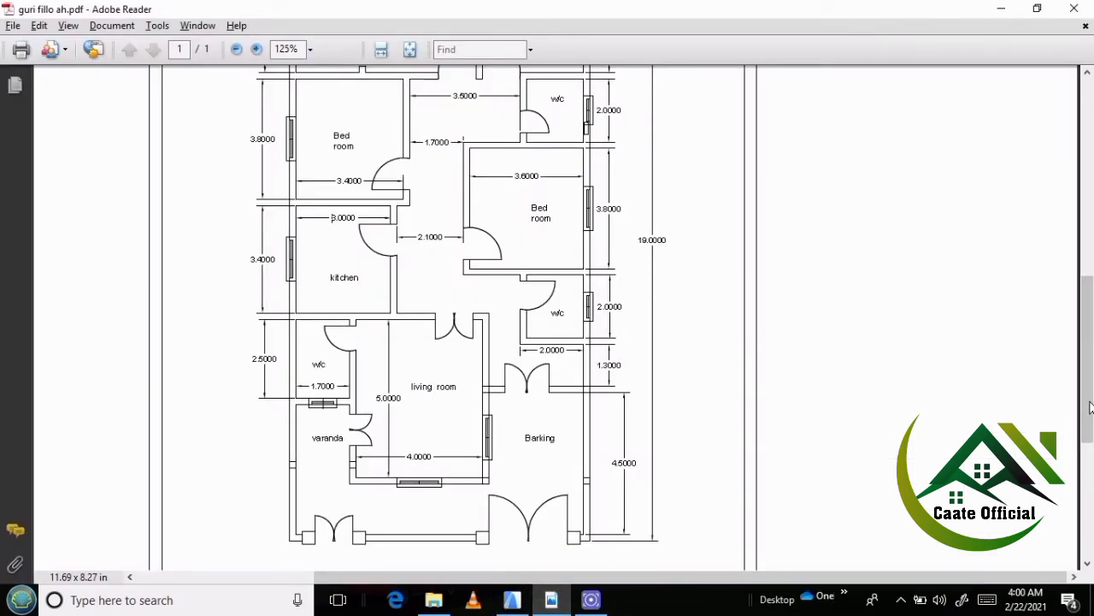
{"action": "scroll", "coordinate": [1091, 402], "scroll_direction": "up", "scroll_amount": 2}
{"action": "scroll", "coordinate": [1091, 359], "scroll_direction": "up", "scroll_amount": 1}
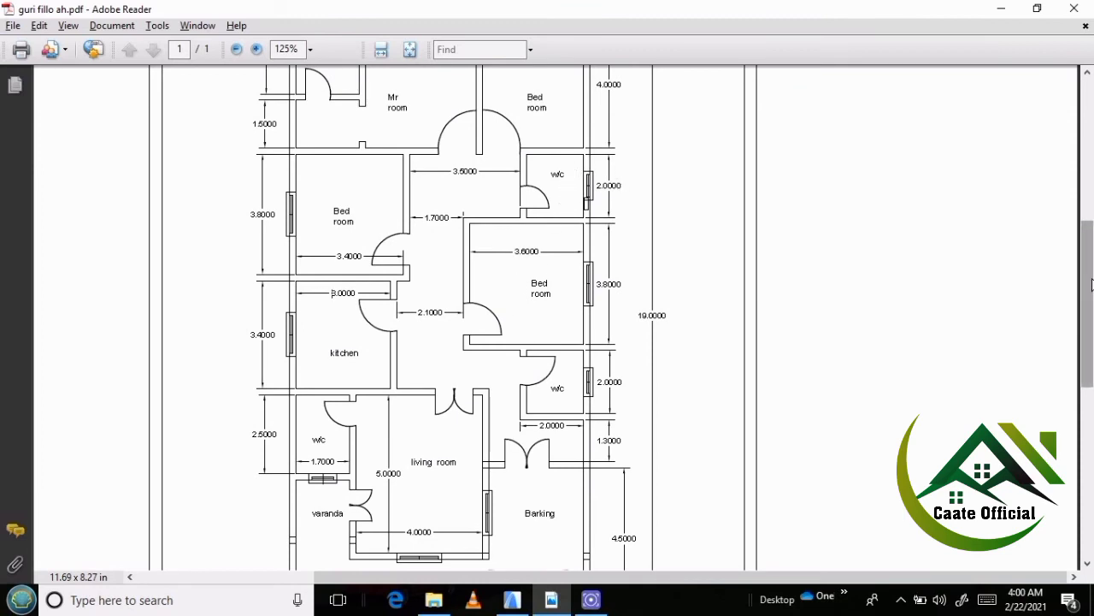
{"action": "scroll", "coordinate": [1091, 323], "scroll_direction": "down", "scroll_amount": 2}
{"action": "scroll", "coordinate": [1091, 324], "scroll_direction": "down", "scroll_amount": 2}
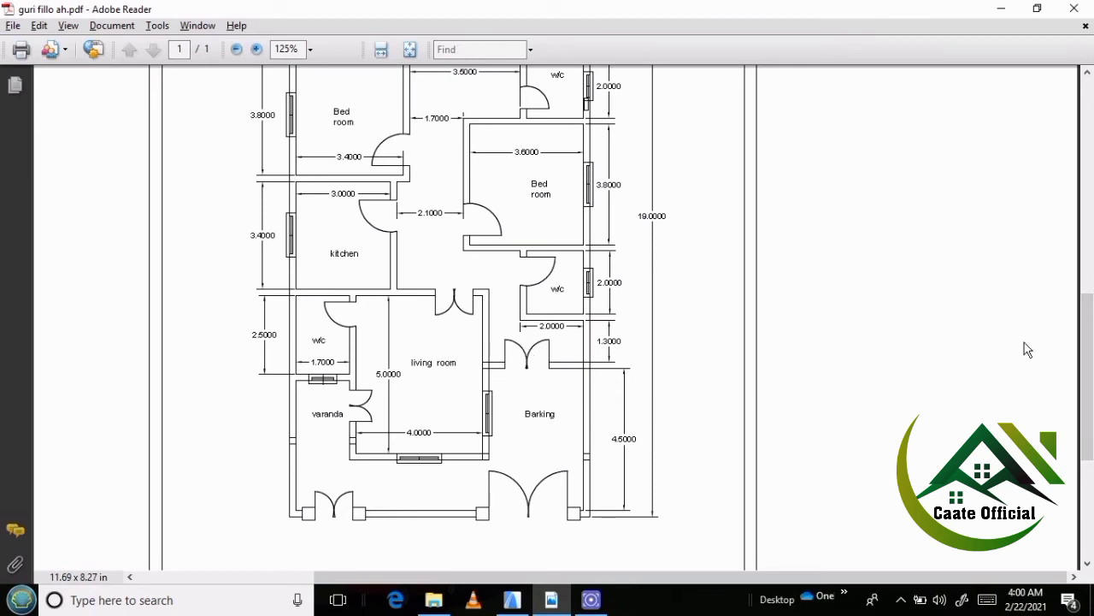
{"action": "left_click_drag", "start_coordinate": [1084, 379], "coordinate": [1085, 301]}
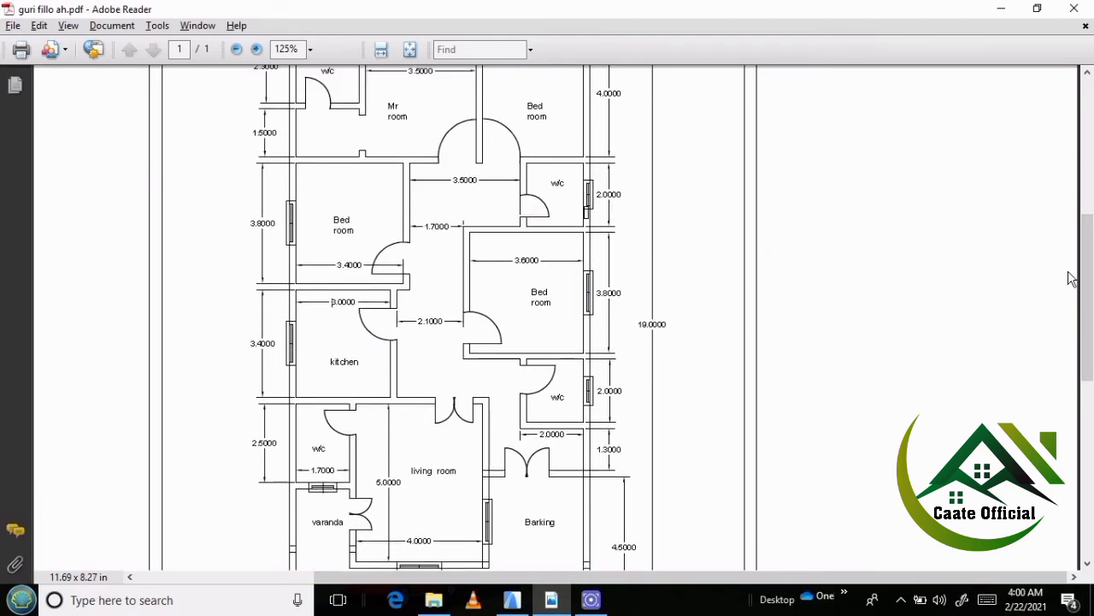
{"action": "left_click_drag", "start_coordinate": [1082, 304], "coordinate": [1087, 248]}
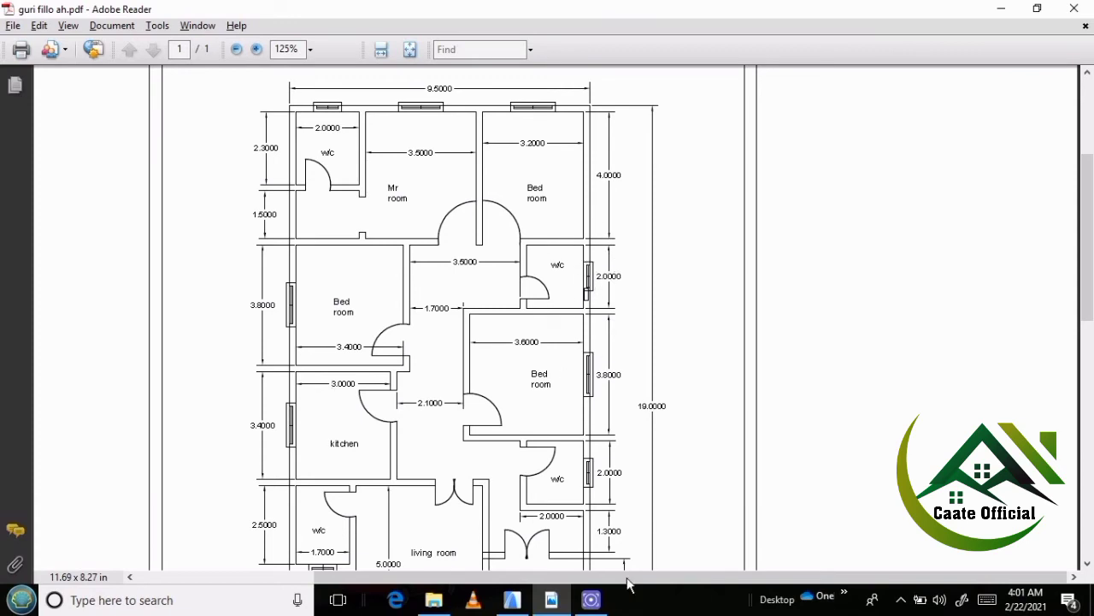
Return to ArchiCAD and copy the full-width wall below the northern rooms 2.2 m south.
{"action": "left_click", "coordinate": [511, 599]}
{"action": "scroll", "coordinate": [504, 239], "scroll_direction": "up", "scroll_amount": 6}
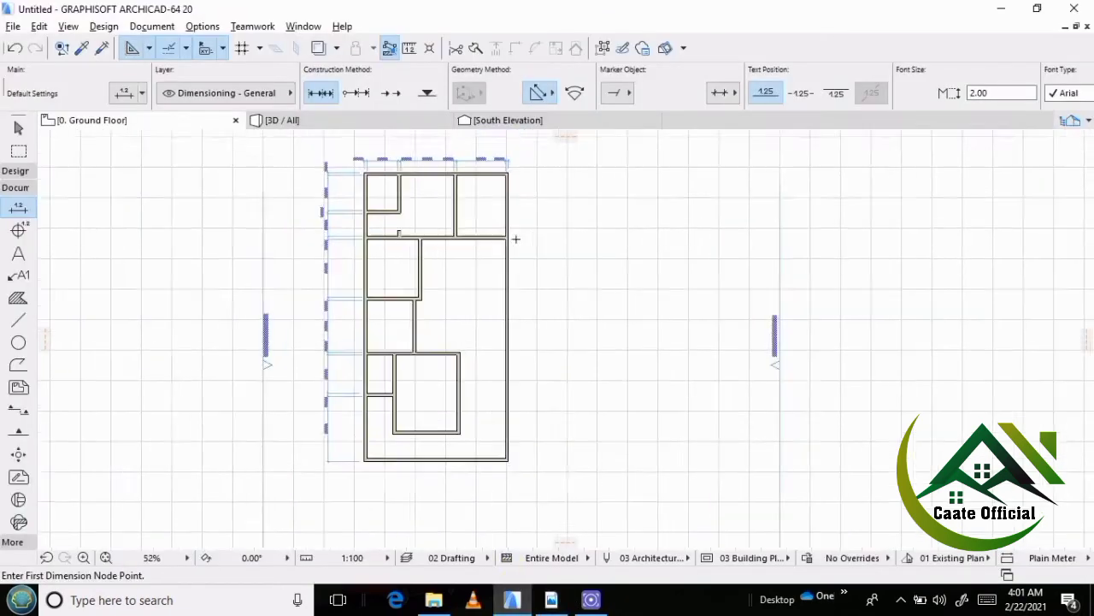
{"action": "left_click", "coordinate": [396, 232], "text": "shift"}
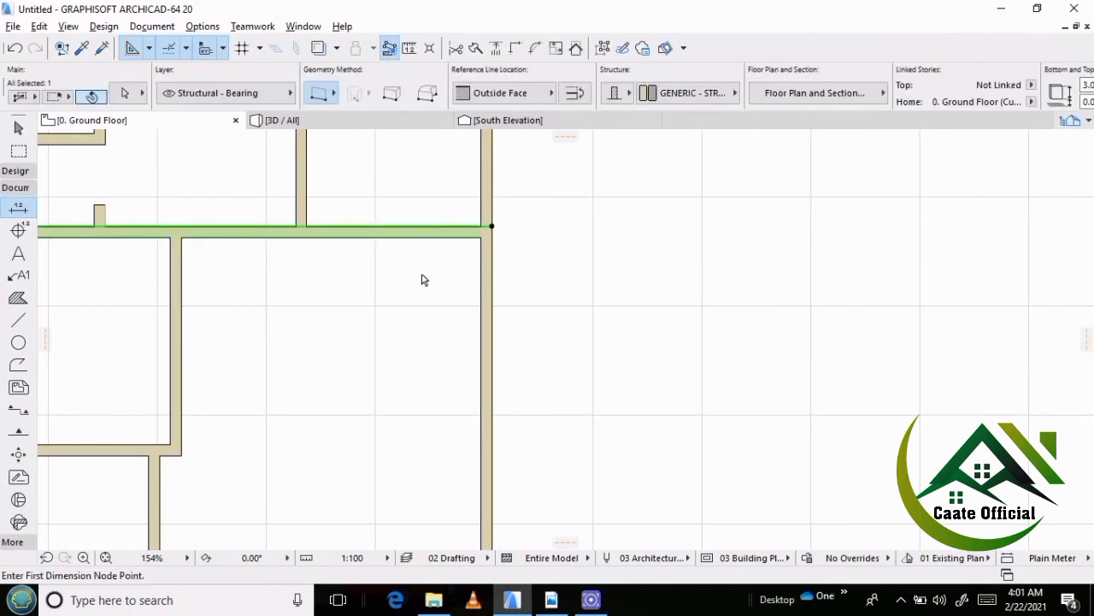
{"action": "key", "text": "ctrl+shift+d"}
{"action": "left_click", "coordinate": [421, 273]}
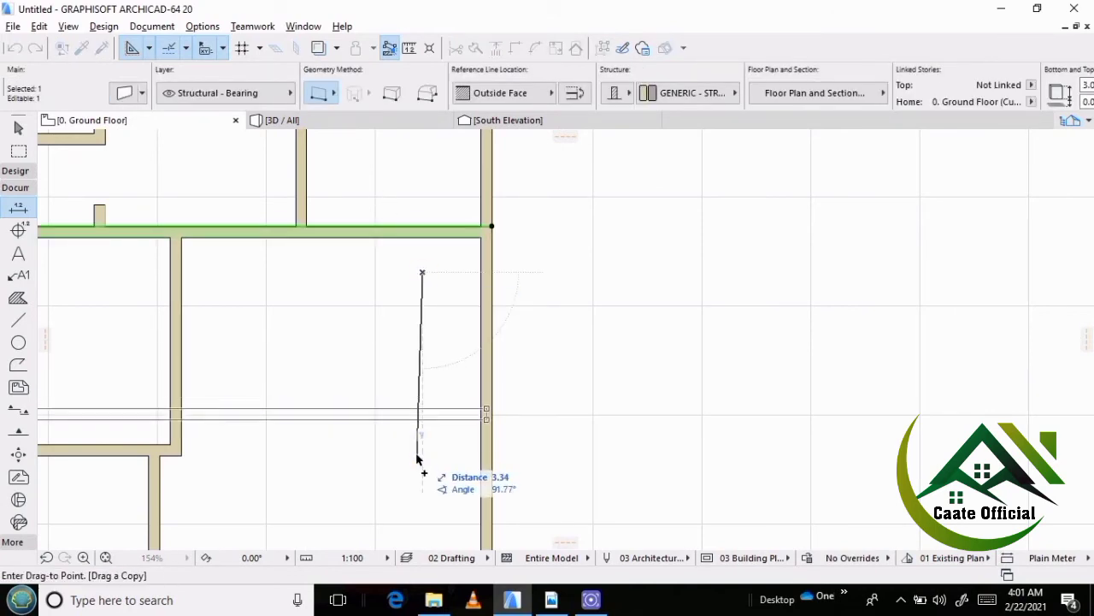
{"action": "type", "text": "2.2"}
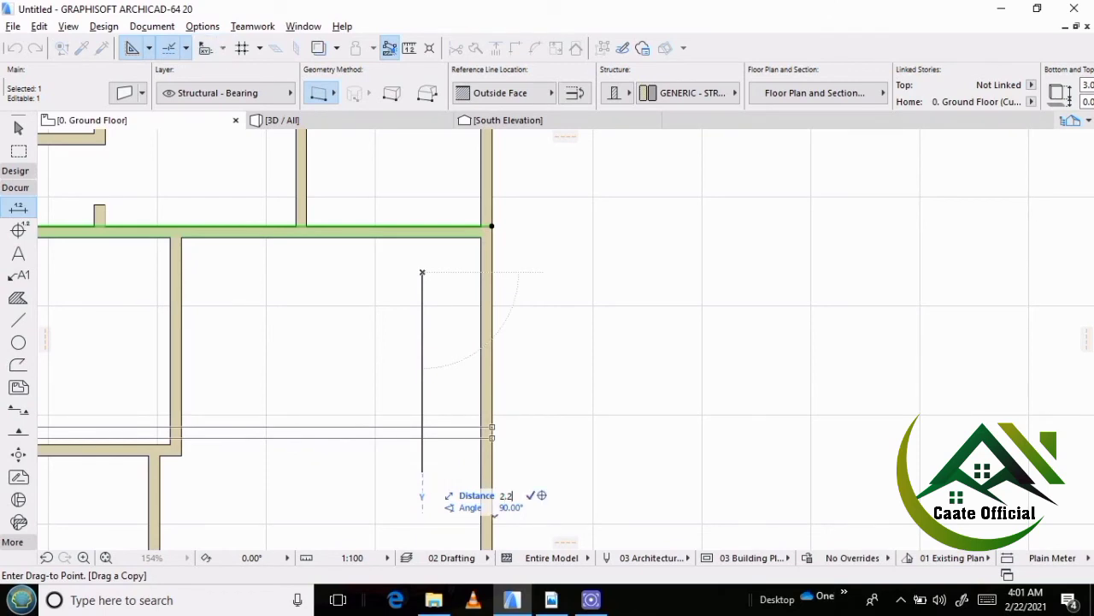
{"action": "key", "text": "Return"}
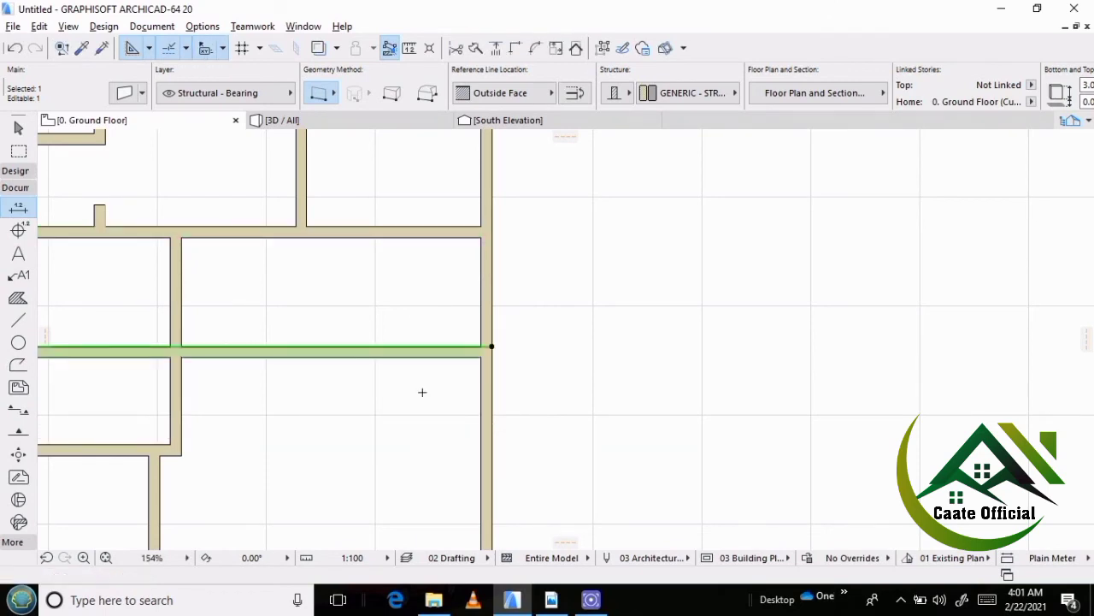
{"action": "key", "text": "Escape"}
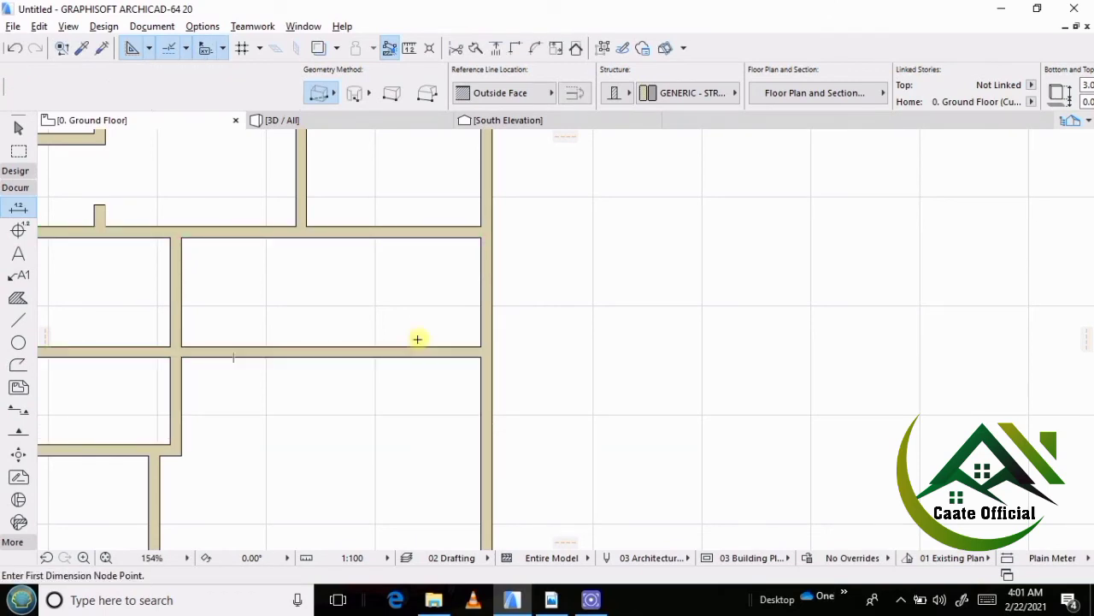
Trim away the part of the copied wall that crosses the west bedroom, up to the bedroom's east wall.
{"action": "scroll", "coordinate": [420, 342], "scroll_direction": "down", "scroll_amount": 4}
{"action": "scroll", "coordinate": [231, 342], "scroll_direction": "up", "scroll_amount": 2}
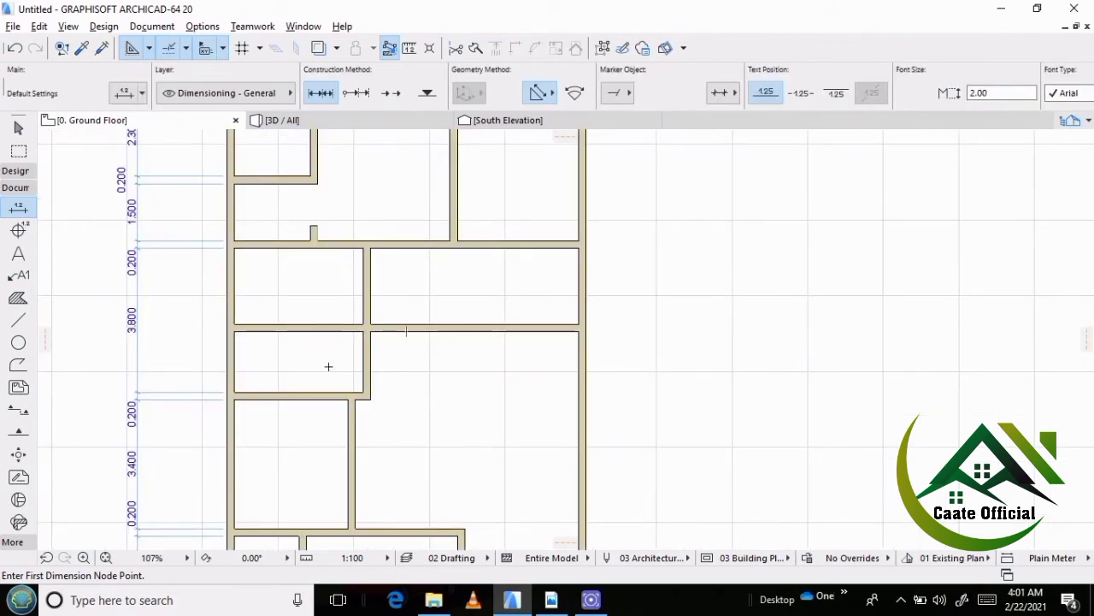
{"action": "left_click", "coordinate": [320, 331], "text": "ctrl"}
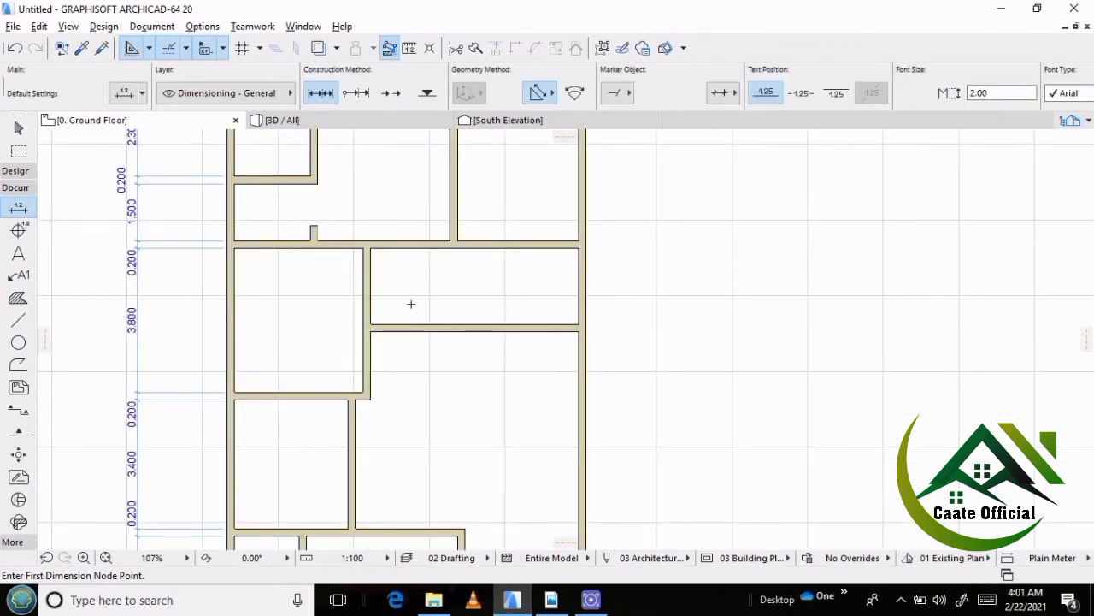
{"action": "scroll", "coordinate": [410, 304], "scroll_direction": "down", "scroll_amount": 6}
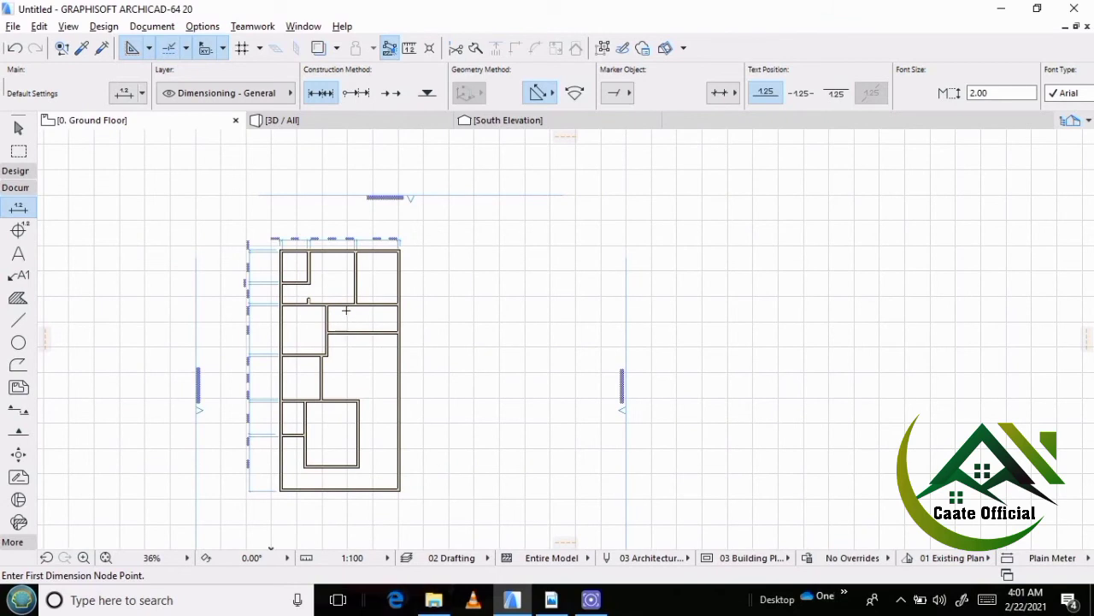
{"action": "scroll", "coordinate": [346, 311], "scroll_direction": "up", "scroll_amount": 5}
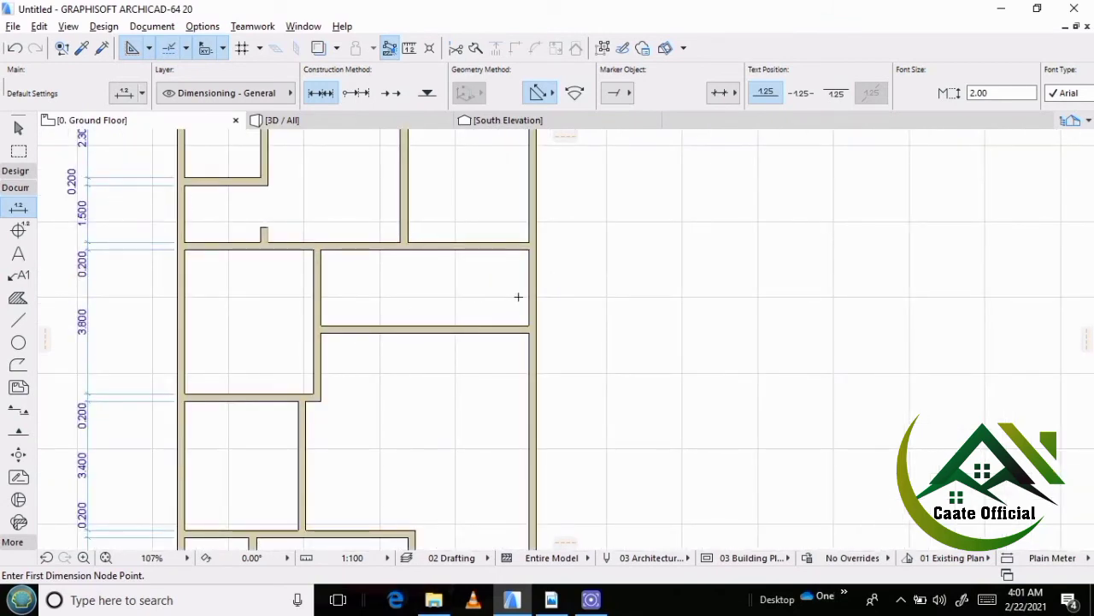
Check the corridor width in the reference PDF, and in ArchiCAD copy the west bedroom's east wall 3.7 m east.
{"action": "scroll", "coordinate": [517, 296], "scroll_direction": "up", "scroll_amount": 2}
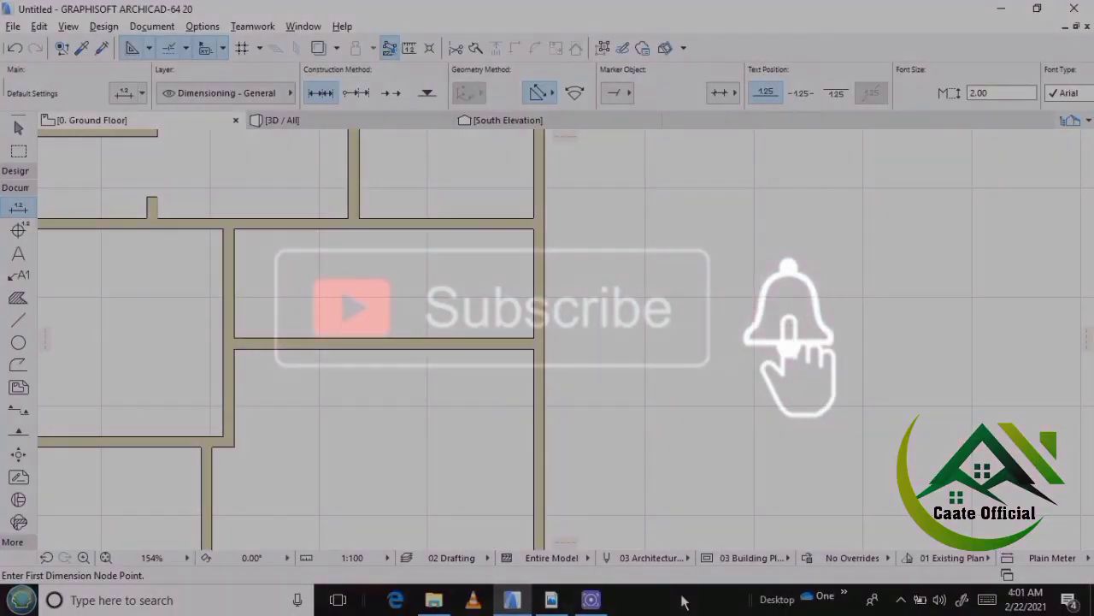
{"action": "left_click", "coordinate": [594, 607]}
{"action": "left_click", "coordinate": [552, 600]}
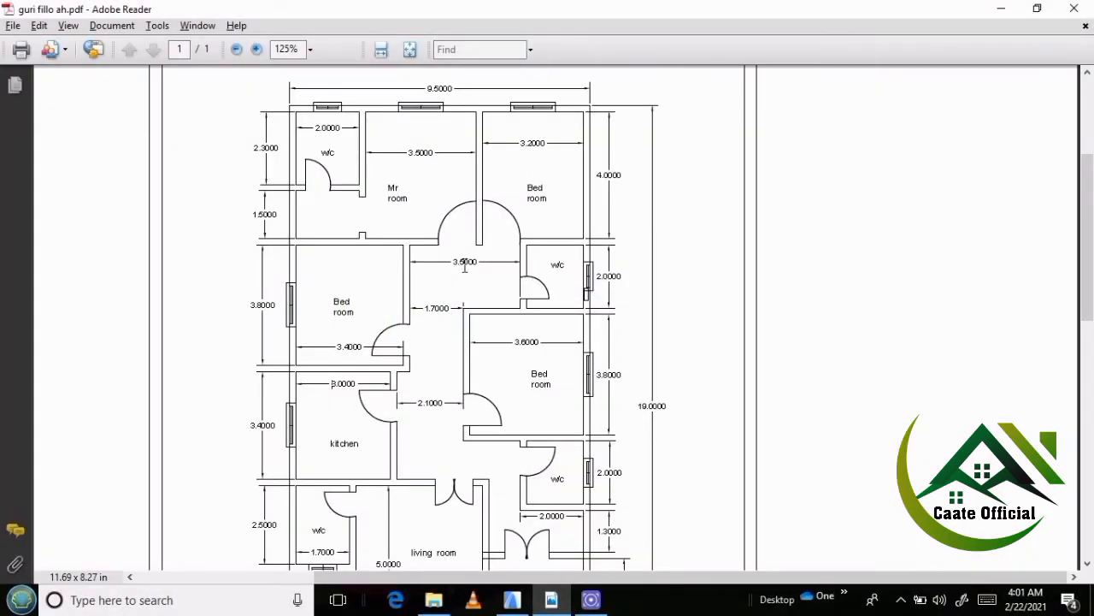
{"action": "left_click", "coordinate": [512, 600]}
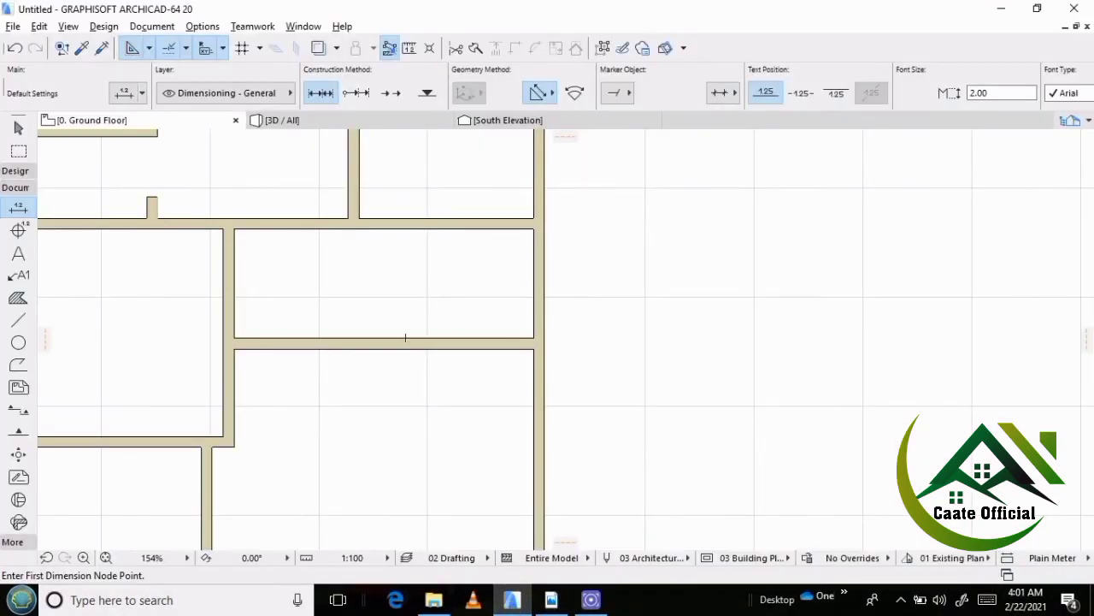
{"action": "scroll", "coordinate": [317, 329], "scroll_direction": "up", "scroll_amount": 1}
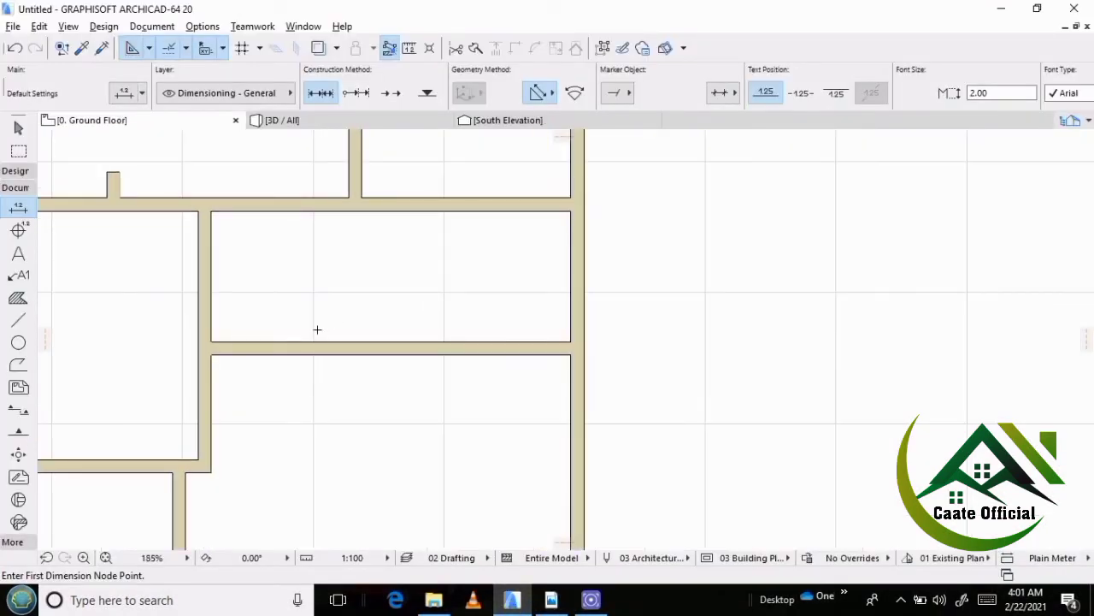
{"action": "left_click", "coordinate": [210, 303], "text": "shift"}
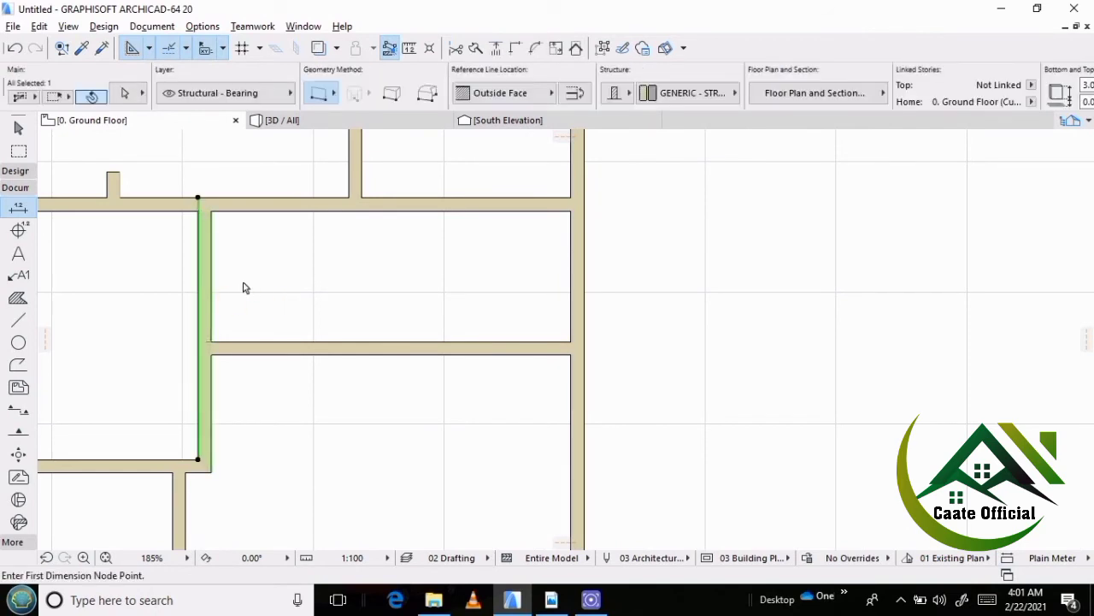
{"action": "key", "text": "ctrl+shift+d"}
{"action": "left_click", "coordinate": [234, 282]}
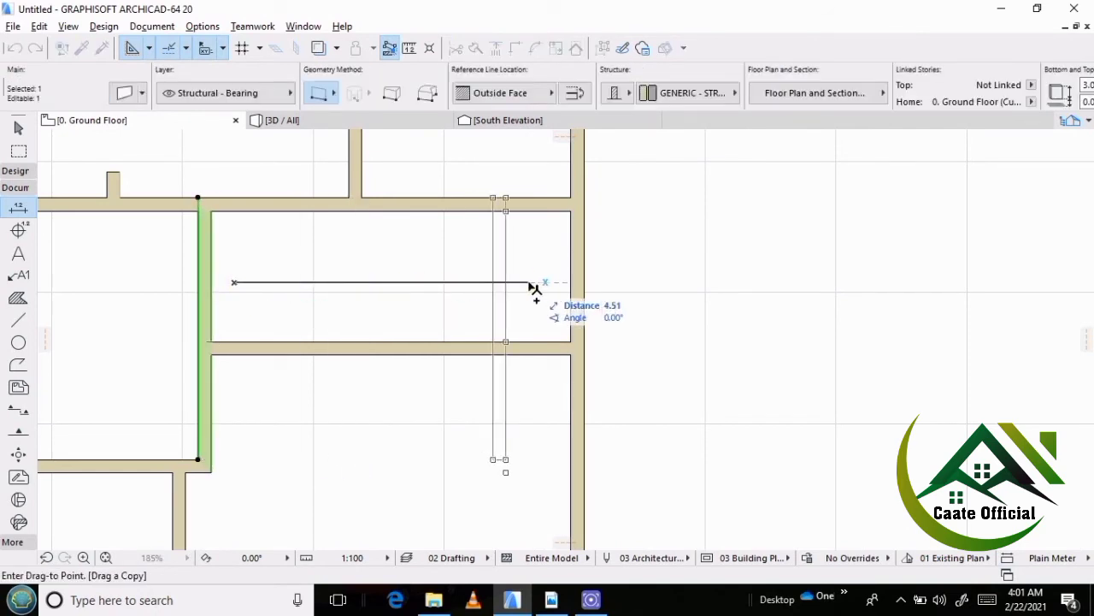
{"action": "type", "text": "3.7"}
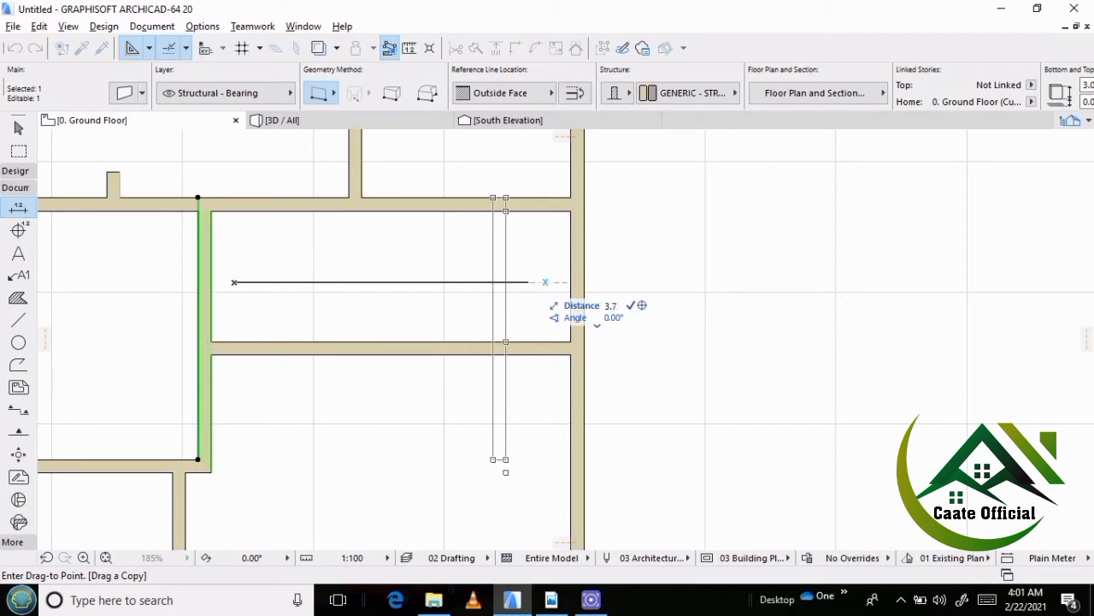
{"action": "key", "text": "Return"}
{"action": "key", "text": "Escape"}
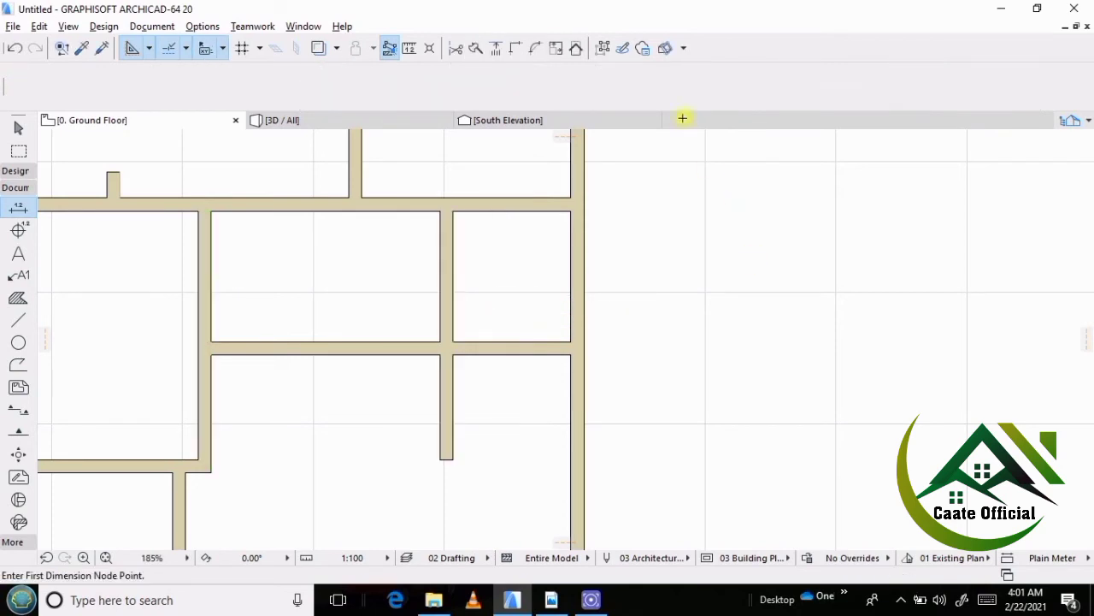
Trim the two copied walls back to where they cross, leaving the small w/c below the northeast bedroom enclosed.
{"action": "scroll", "coordinate": [334, 257], "scroll_direction": "down", "scroll_amount": 3}
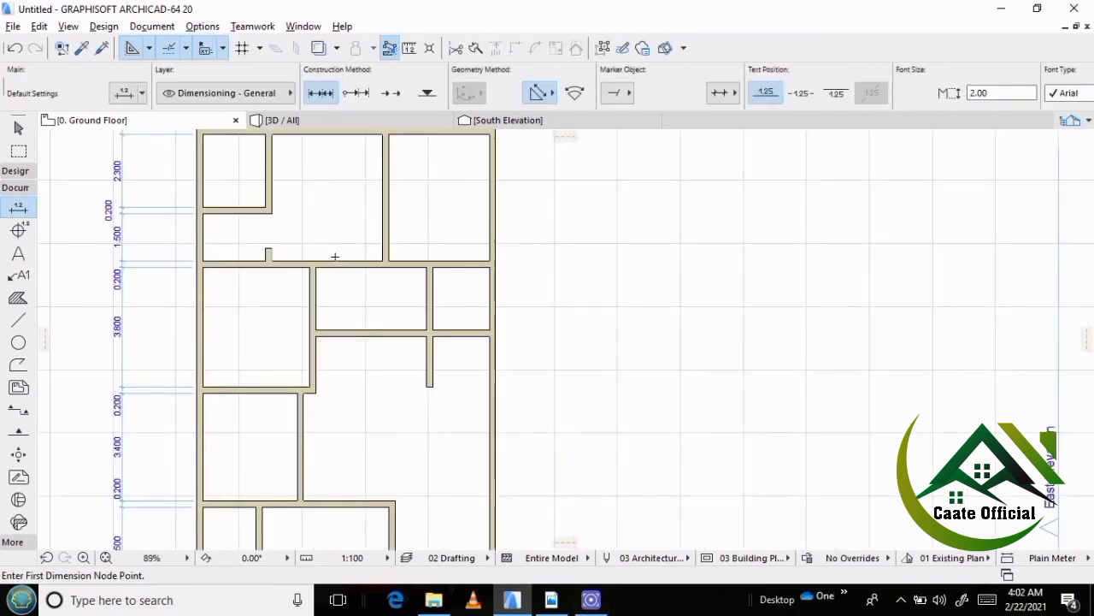
{"action": "left_click", "coordinate": [428, 376], "text": "ctrl"}
{"action": "left_click", "coordinate": [337, 333], "text": "ctrl"}
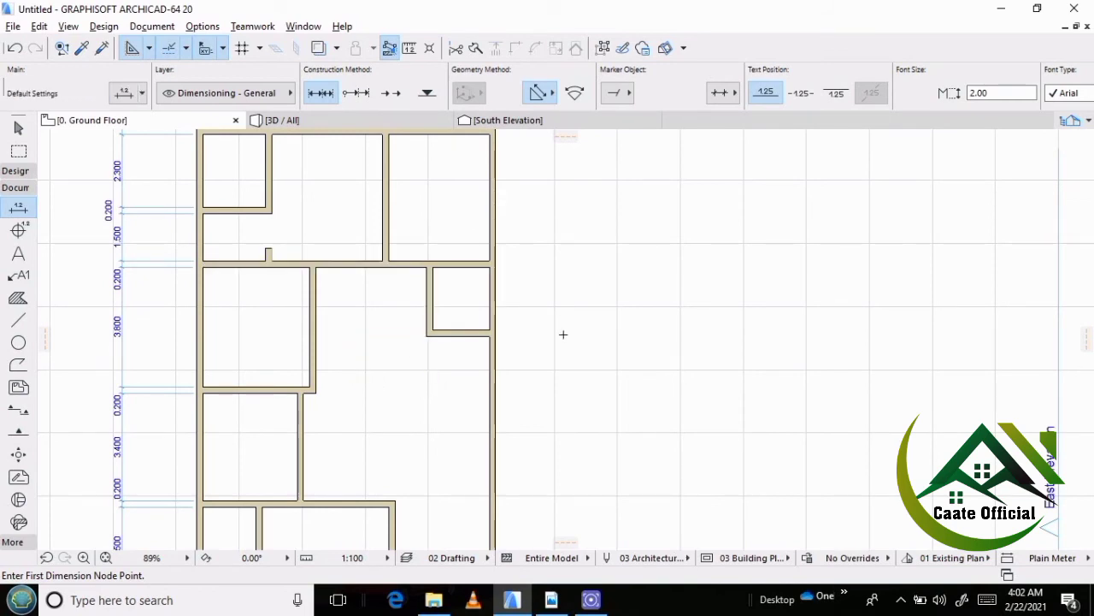
Switch to the reference PDF in Adobe Reader and check the dimensions of the bedroom south of the east w/c.
{"action": "middle_click_drag", "start_coordinate": [526, 354], "coordinate": [474, 261]}
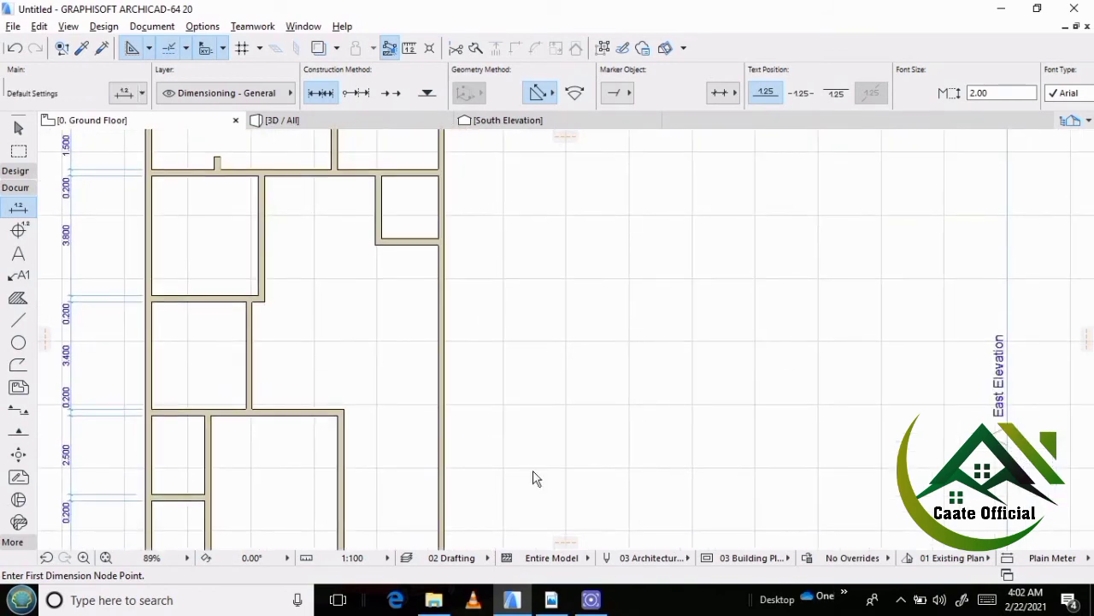
{"action": "left_click", "coordinate": [551, 599]}
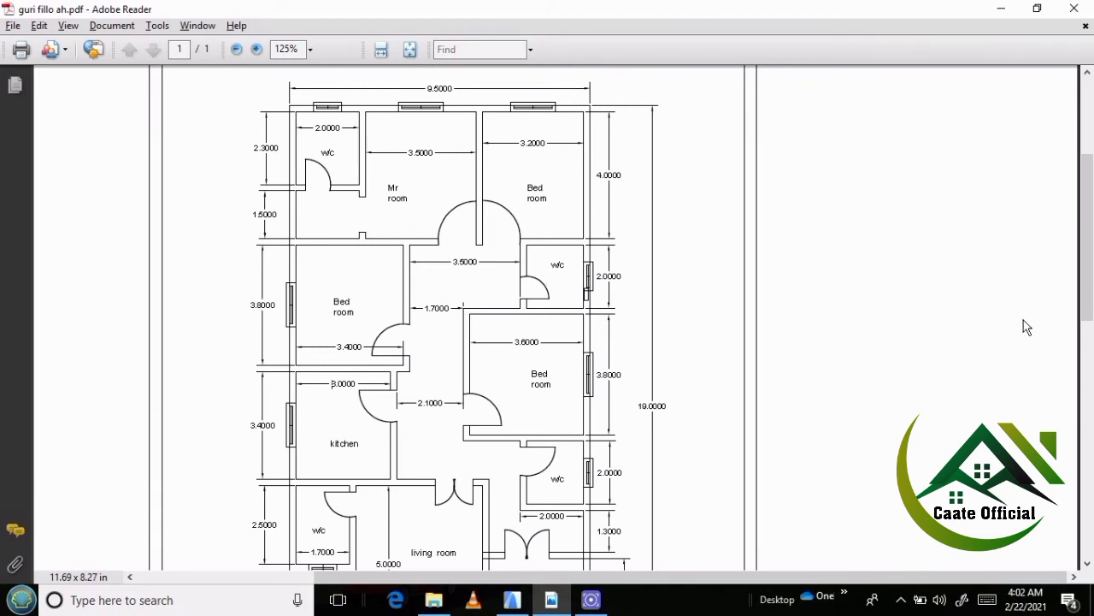
{"action": "left_click_drag", "start_coordinate": [1086, 304], "coordinate": [1086, 344]}
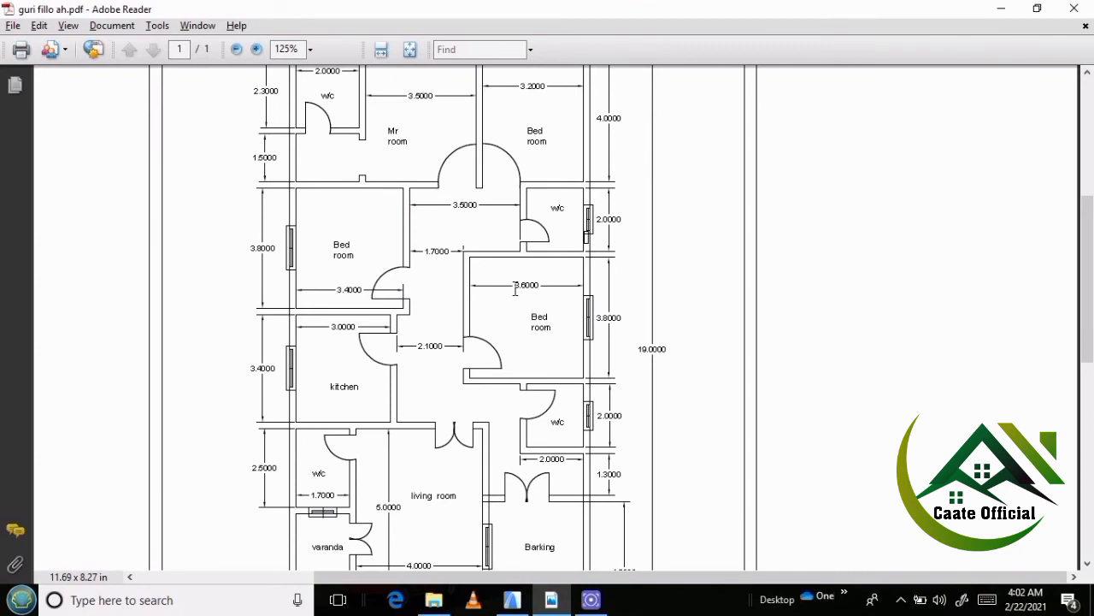
Return to ArchiCAD and copy the east outer wall westward to form the west wall of the 3.6 m wide bedroom.
{"action": "left_click", "coordinate": [513, 600]}
{"action": "scroll", "coordinate": [401, 276], "scroll_direction": "up", "scroll_amount": 3}
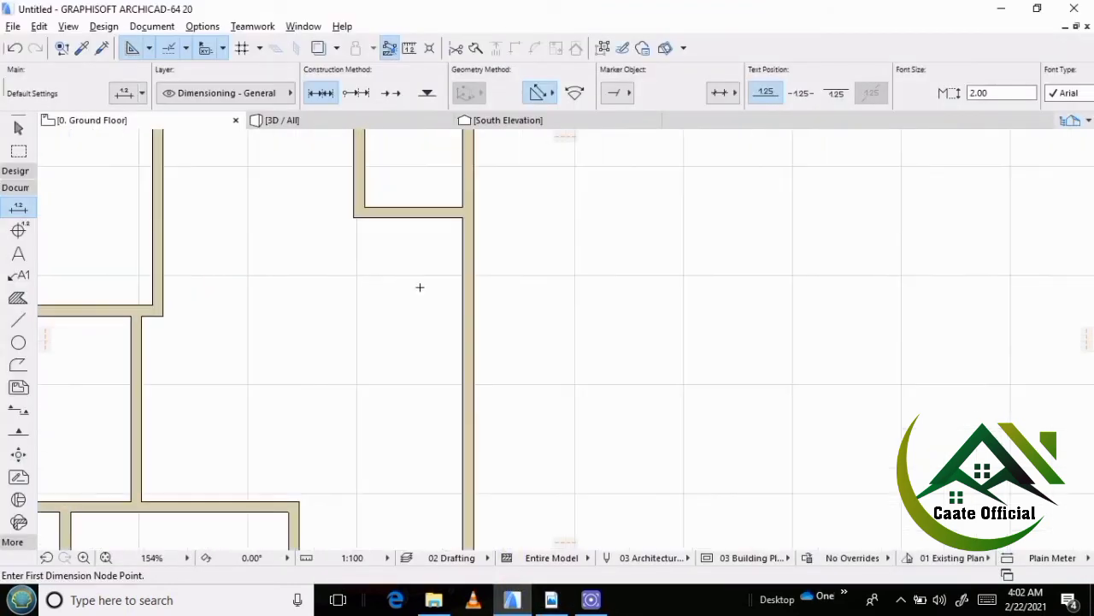
{"action": "left_click", "coordinate": [467, 290], "text": "shift"}
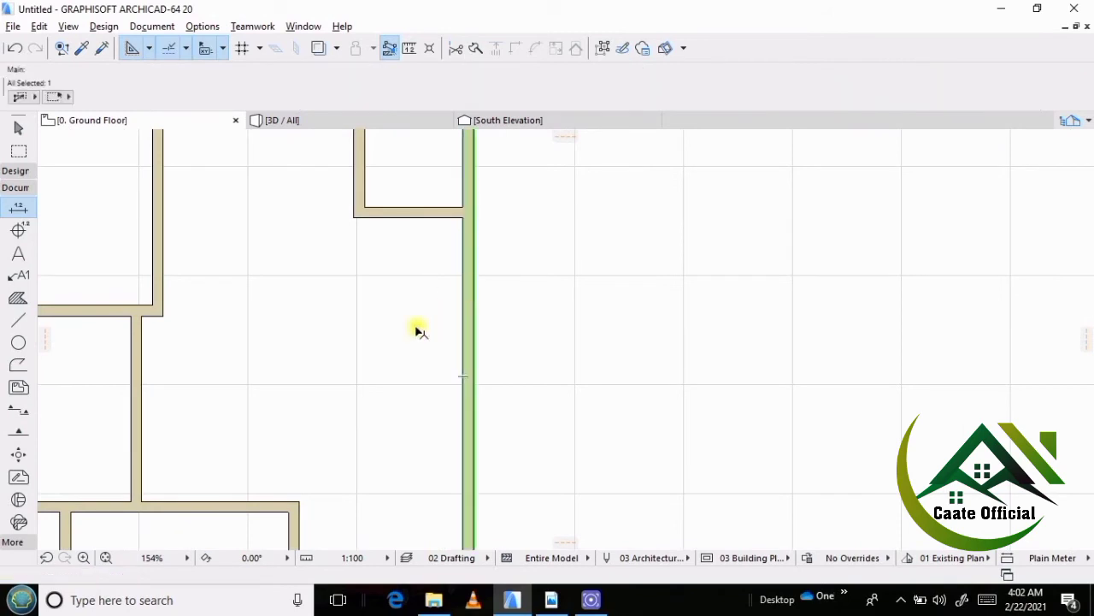
{"action": "key", "text": "ctrl+d"}
{"action": "left_click", "coordinate": [450, 325]}
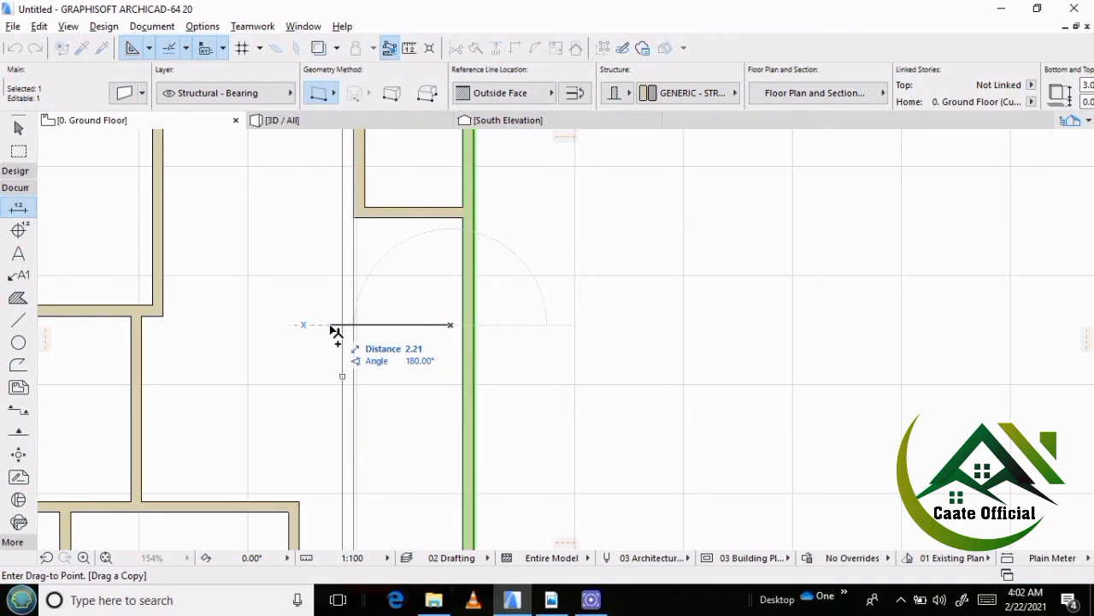
{"action": "type", "text": "3.8"}
{"action": "key", "text": "Return"}
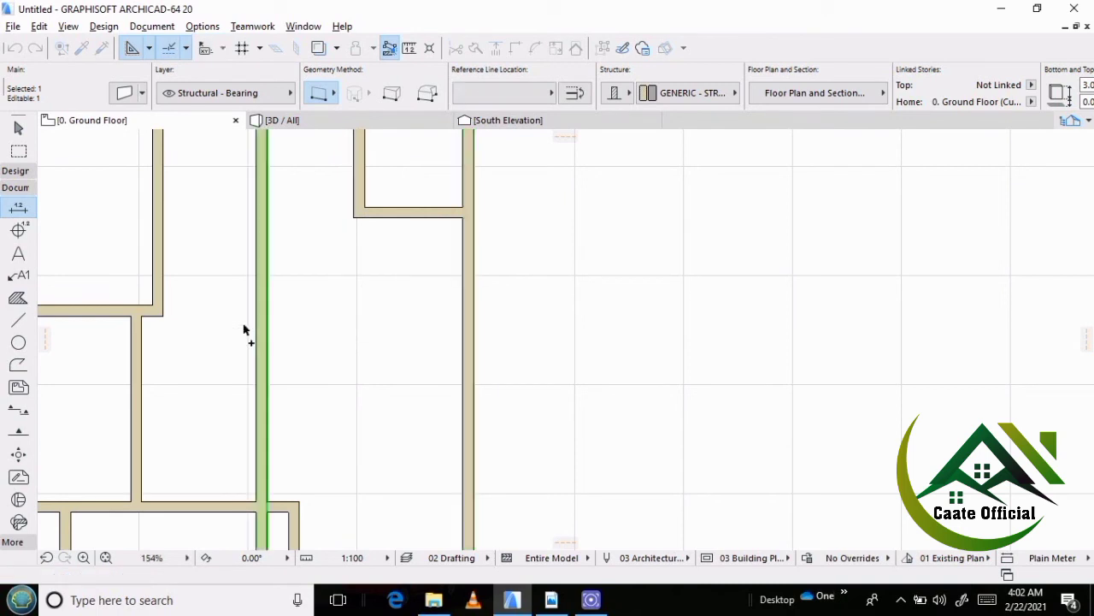
{"action": "left_click", "coordinate": [254, 325]}
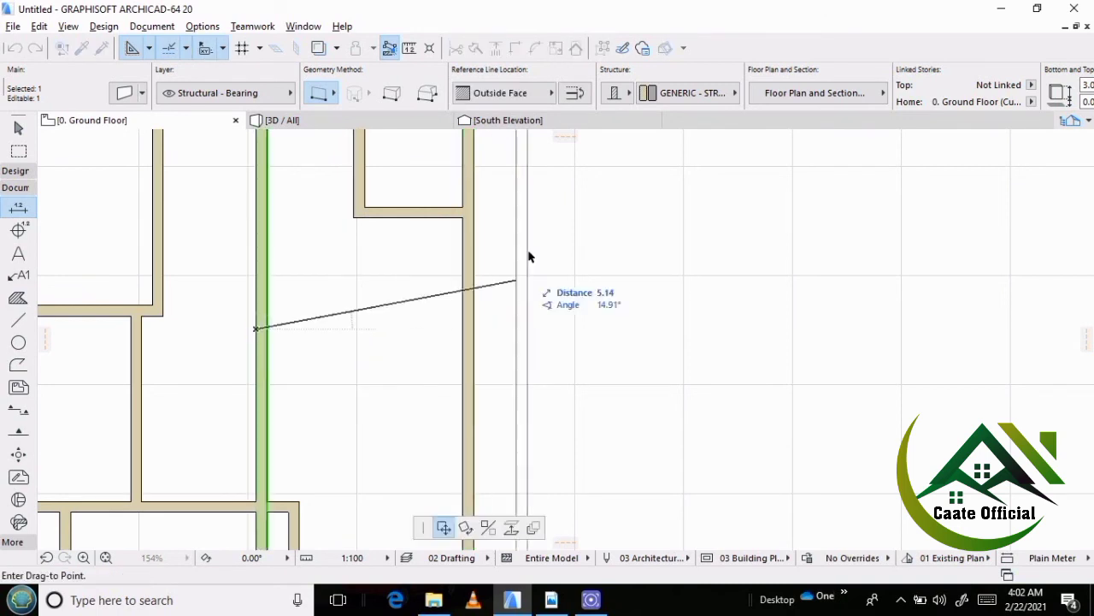
{"action": "key", "text": "Escape"}
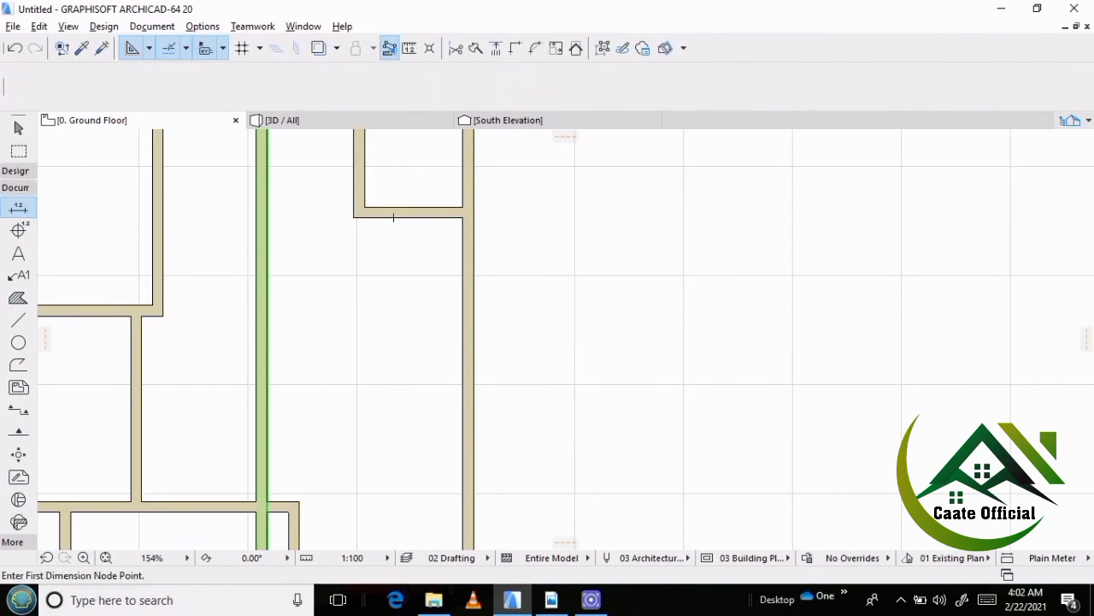
{"action": "key", "text": "Escape"}
Copy the east w/c's south wall 4 m south as the bedroom's south wall.
{"action": "left_click", "coordinate": [399, 213], "text": "shift"}
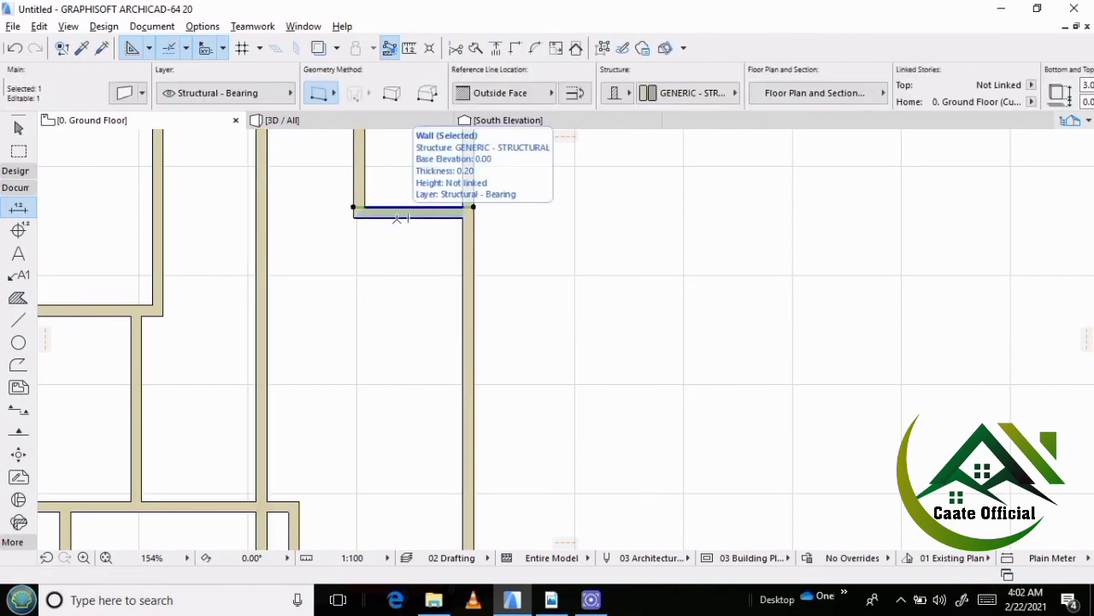
{"action": "key", "text": "ctrl+d"}
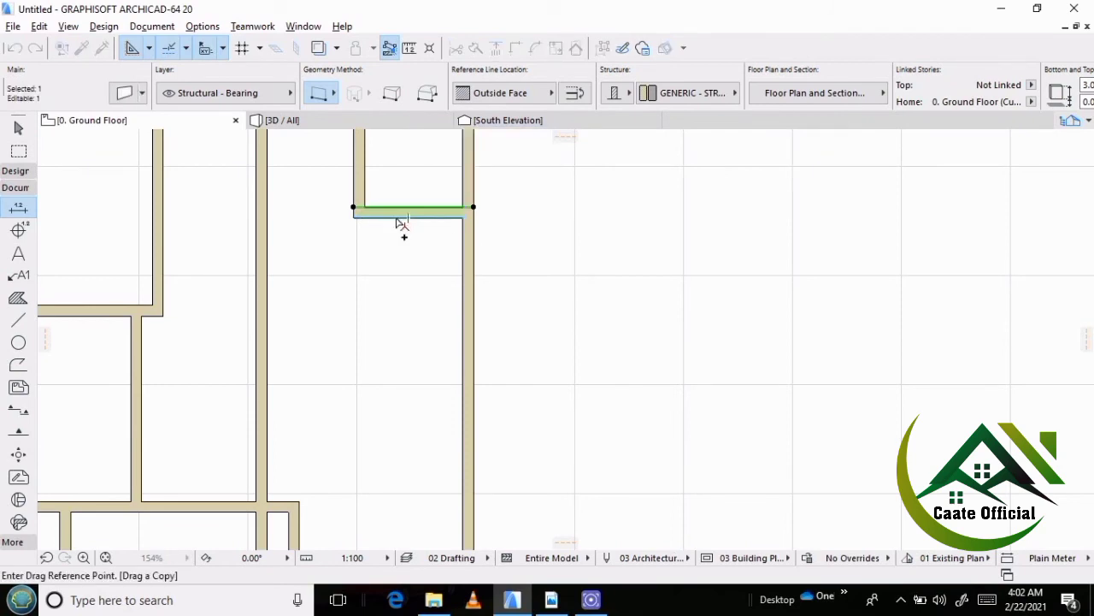
{"action": "left_click", "coordinate": [396, 219]}
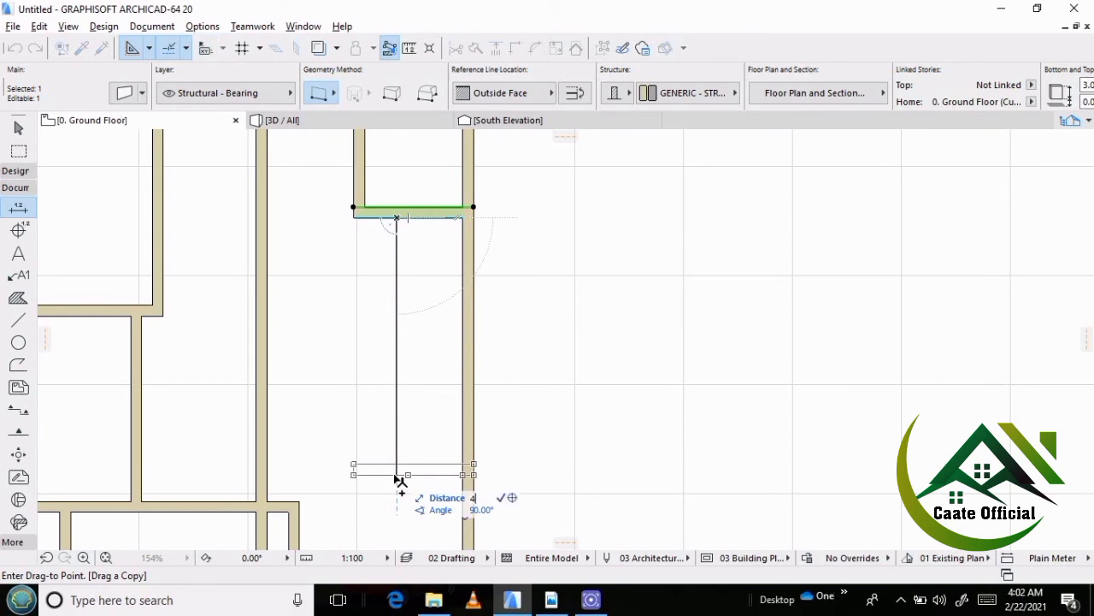
{"action": "left_click", "coordinate": [396, 436]}
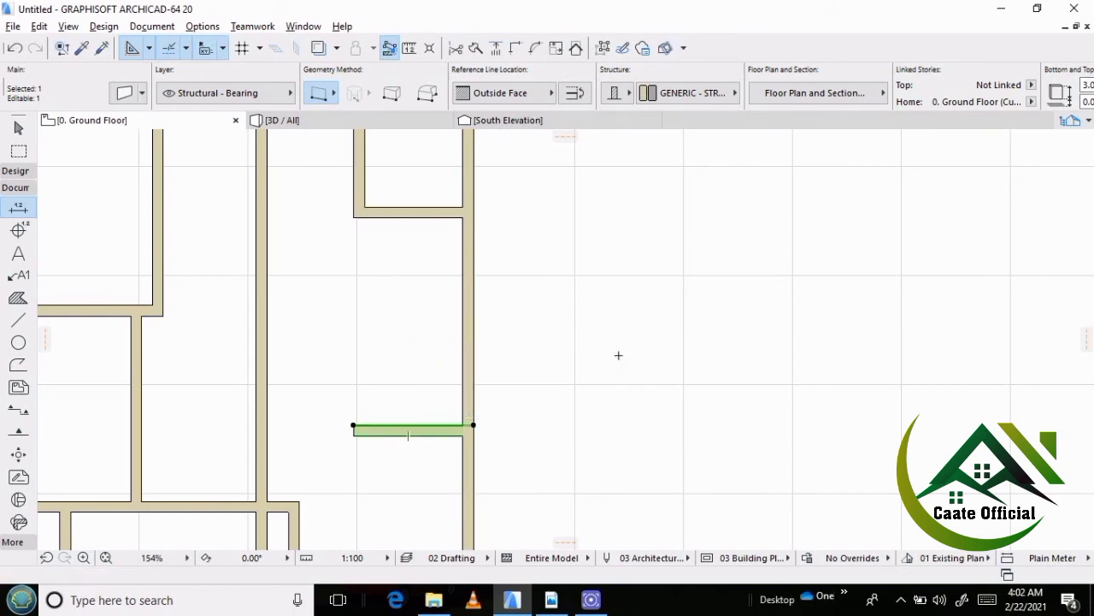
{"action": "key", "text": "Escape"}
Trim away the parts of the copied long wall that cross the northern rooms and the living room.
{"action": "scroll", "coordinate": [331, 323], "scroll_direction": "down", "scroll_amount": 6}
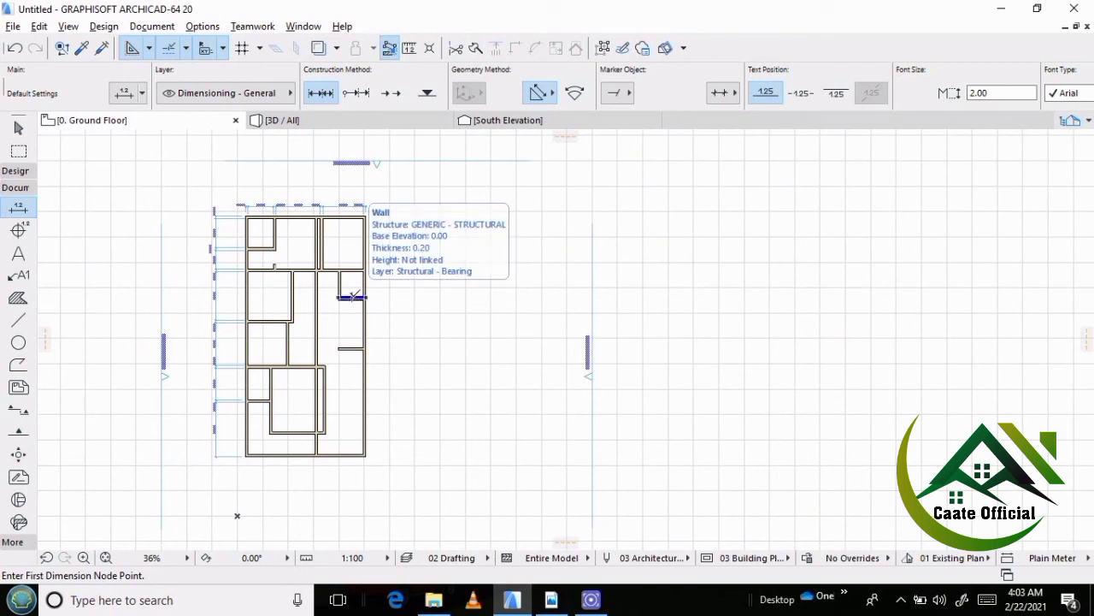
{"action": "scroll", "coordinate": [310, 255], "scroll_direction": "up", "scroll_amount": 3}
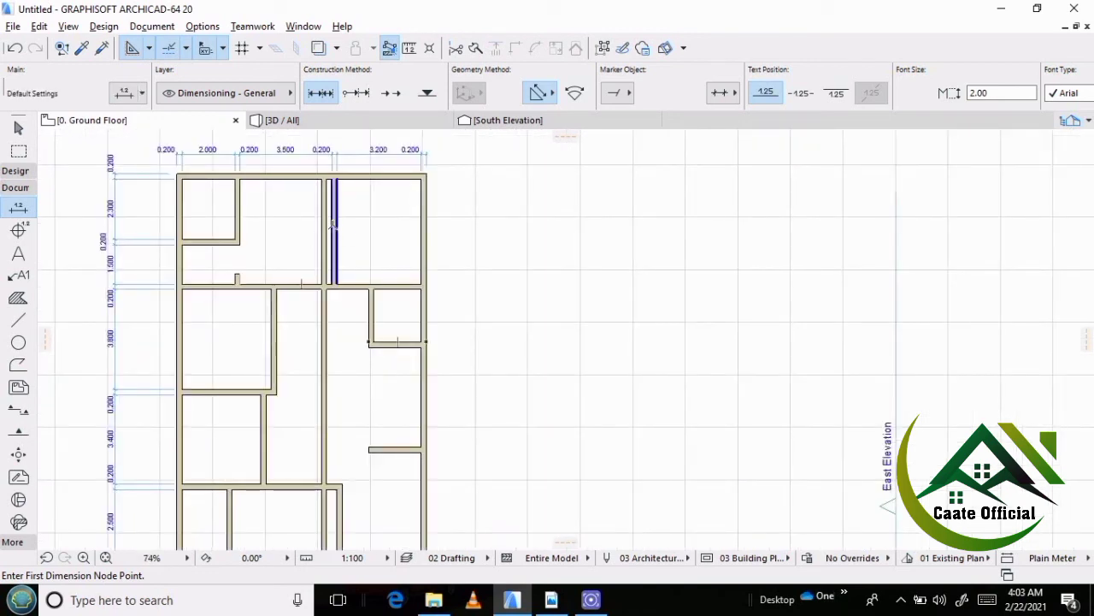
{"action": "left_click", "coordinate": [330, 231], "text": "ctrl"}
{"action": "scroll", "coordinate": [287, 351], "scroll_direction": "down", "scroll_amount": 1}
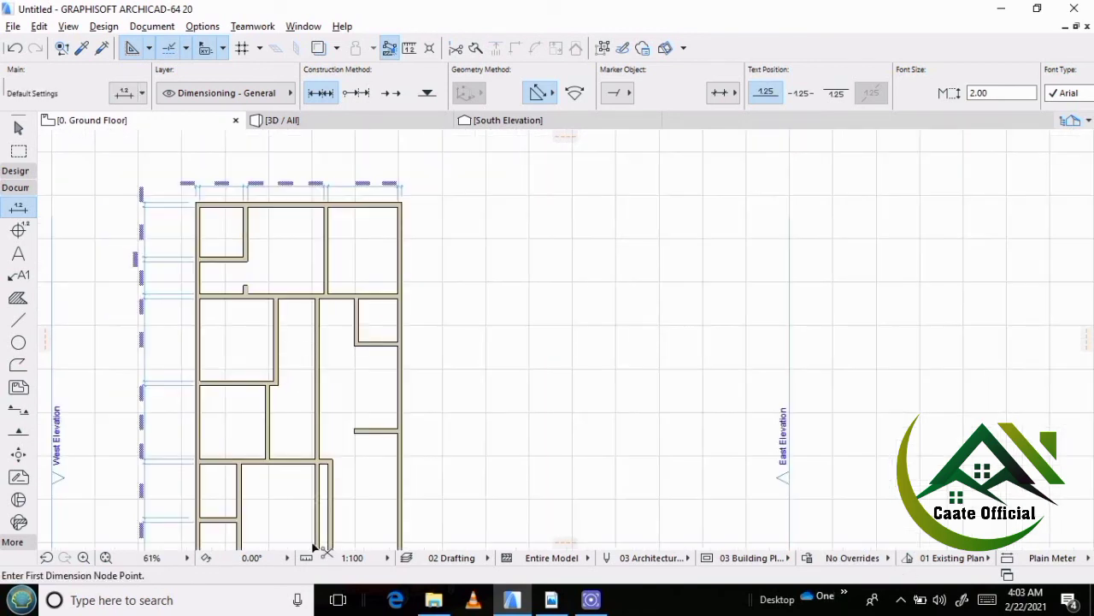
{"action": "scroll", "coordinate": [340, 431], "scroll_direction": "up", "scroll_amount": 3}
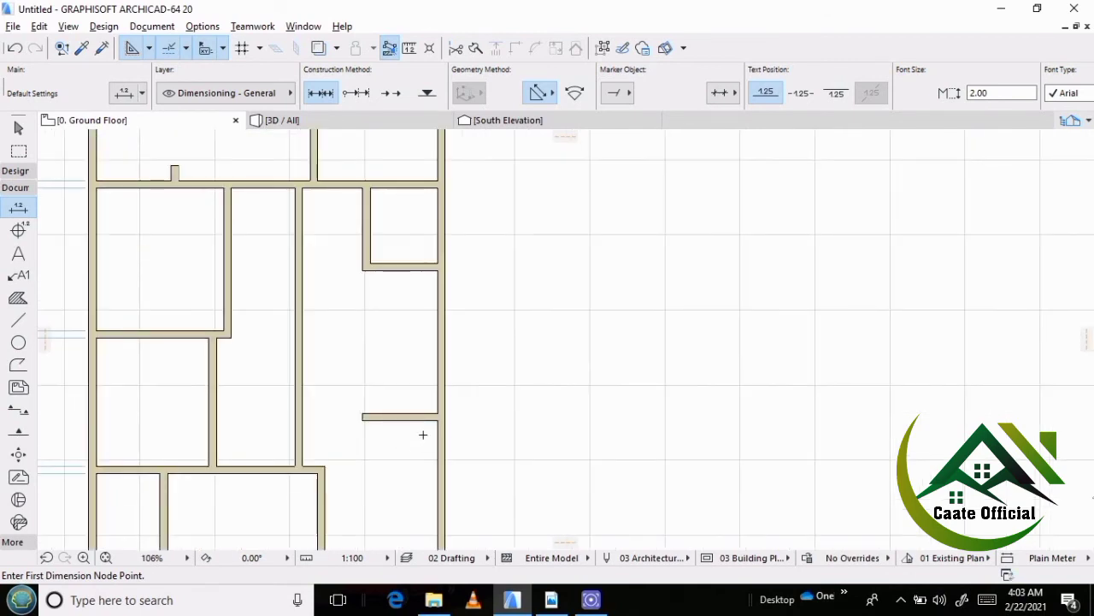
Intersect the east bedroom's west wall with the bedroom's south wall and with the w/c's south wall to form both corners.
{"action": "left_click", "coordinate": [389, 408]}
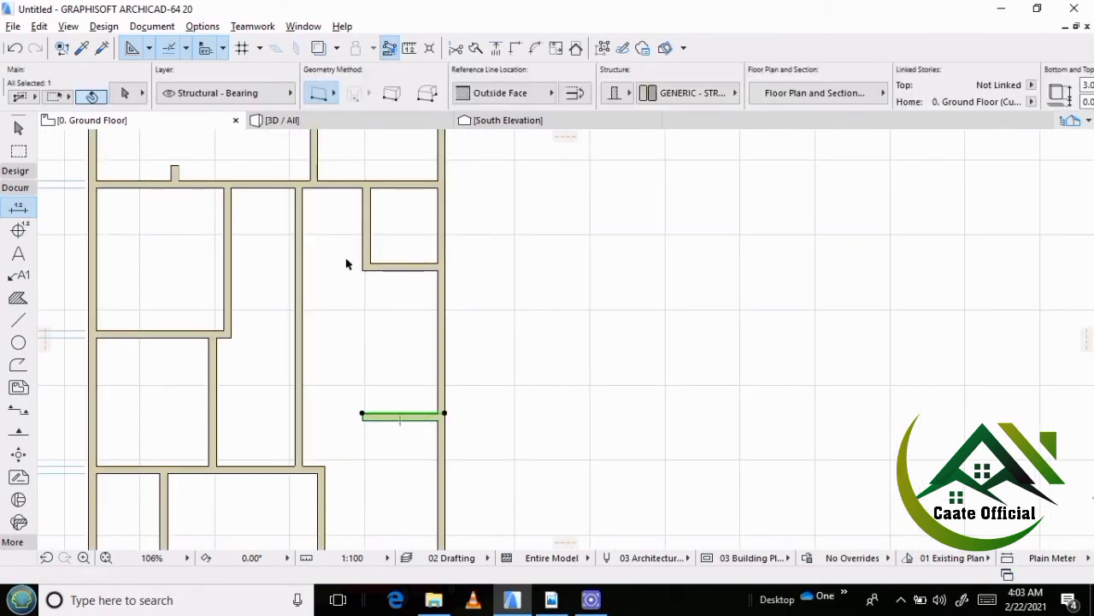
{"action": "left_click", "coordinate": [300, 325], "text": "shift"}
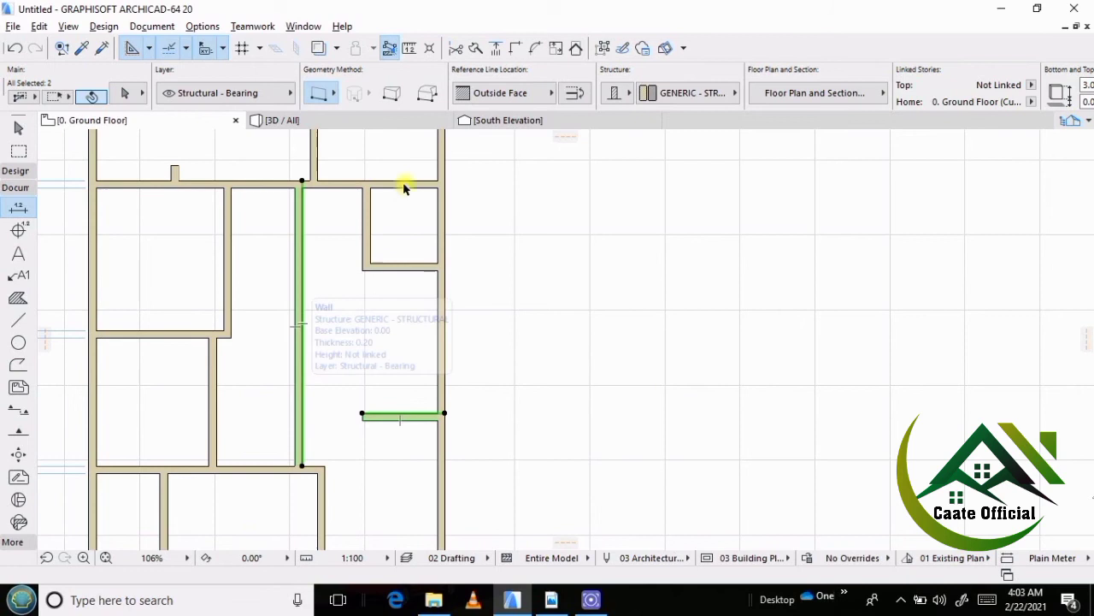
{"action": "left_click", "coordinate": [515, 48]}
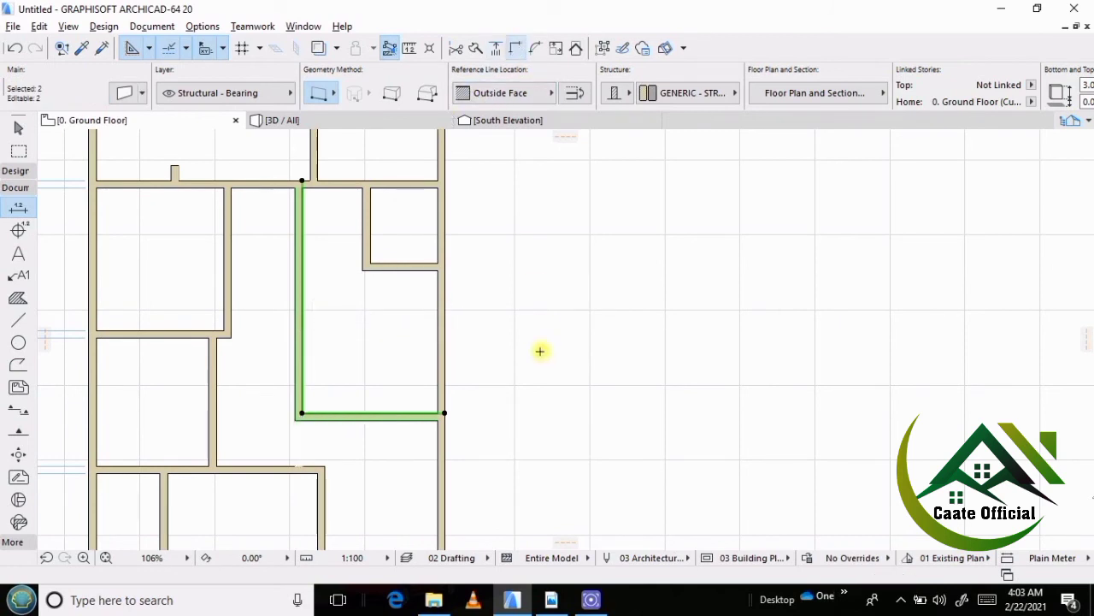
{"action": "left_click", "coordinate": [406, 271], "text": "shift"}
{"action": "left_click", "coordinate": [299, 305], "text": "shift"}
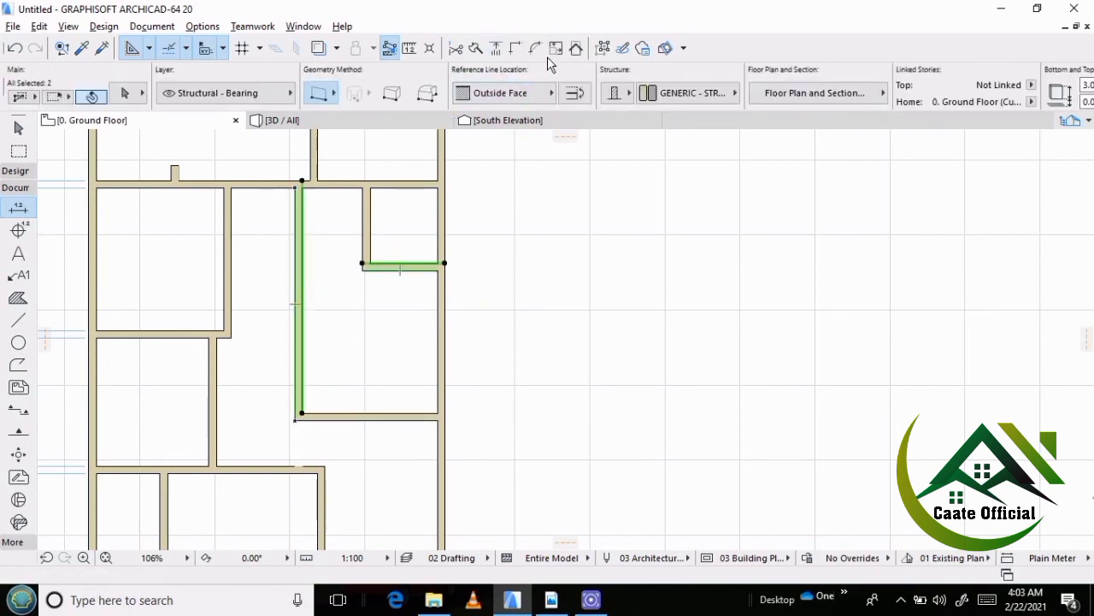
{"action": "left_click", "coordinate": [518, 48]}
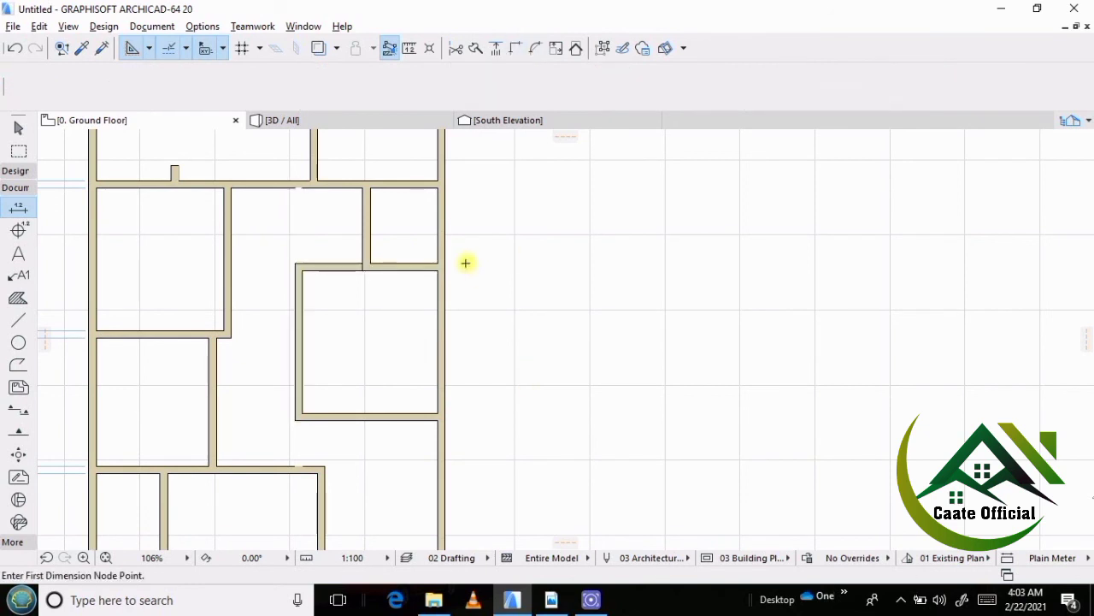
Switch to the reference PDF in Adobe Reader and examine the dimensions of the w/c and entrance area south of the east bedroom.
{"action": "scroll", "coordinate": [440, 240], "scroll_direction": "down", "scroll_amount": 4}
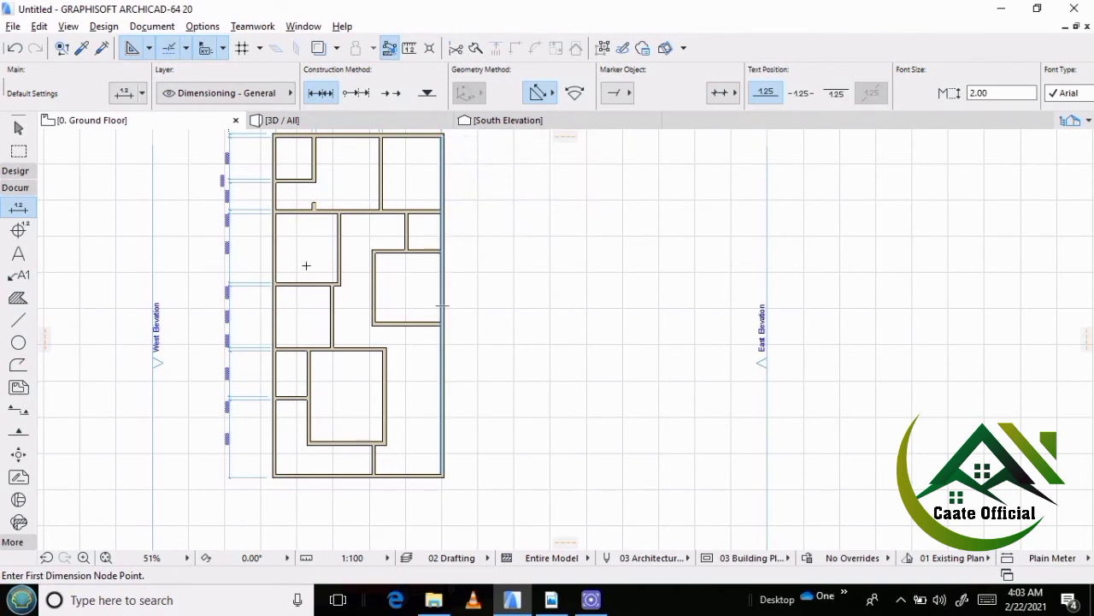
{"action": "scroll", "coordinate": [369, 314], "scroll_direction": "up", "scroll_amount": 2}
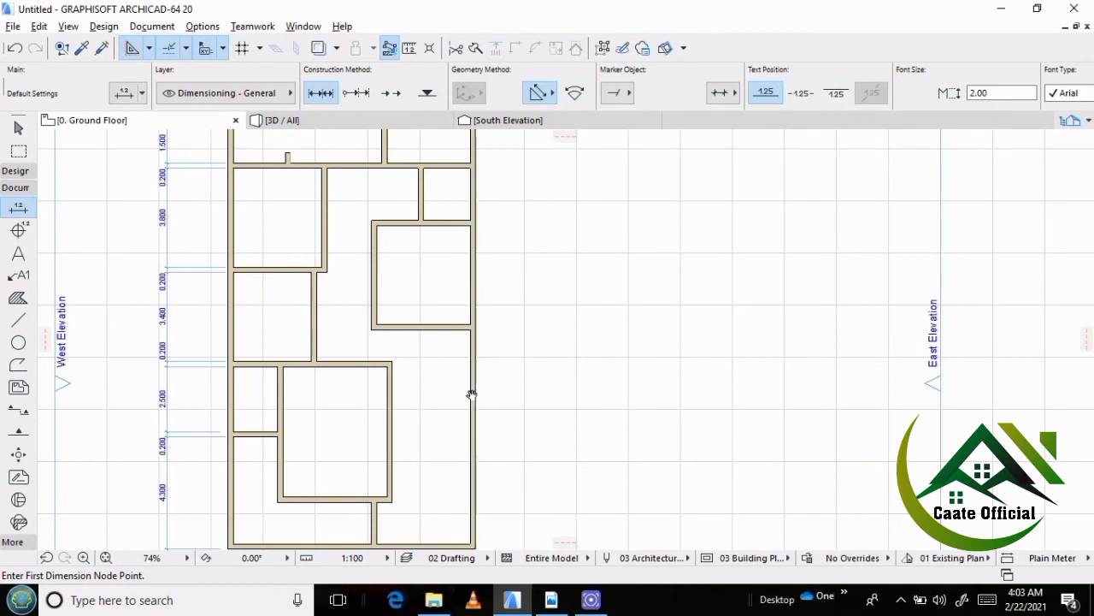
{"action": "middle_click_drag", "start_coordinate": [471, 395], "coordinate": [448, 376]}
{"action": "left_click", "coordinate": [551, 599]}
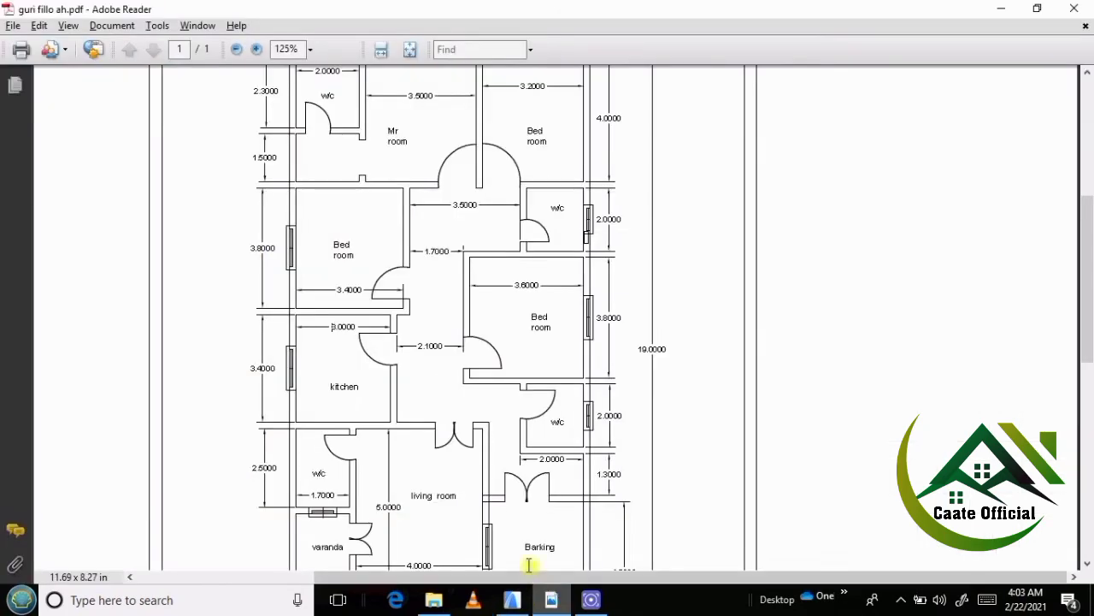
{"action": "mouse_move", "coordinate": [542, 603]}
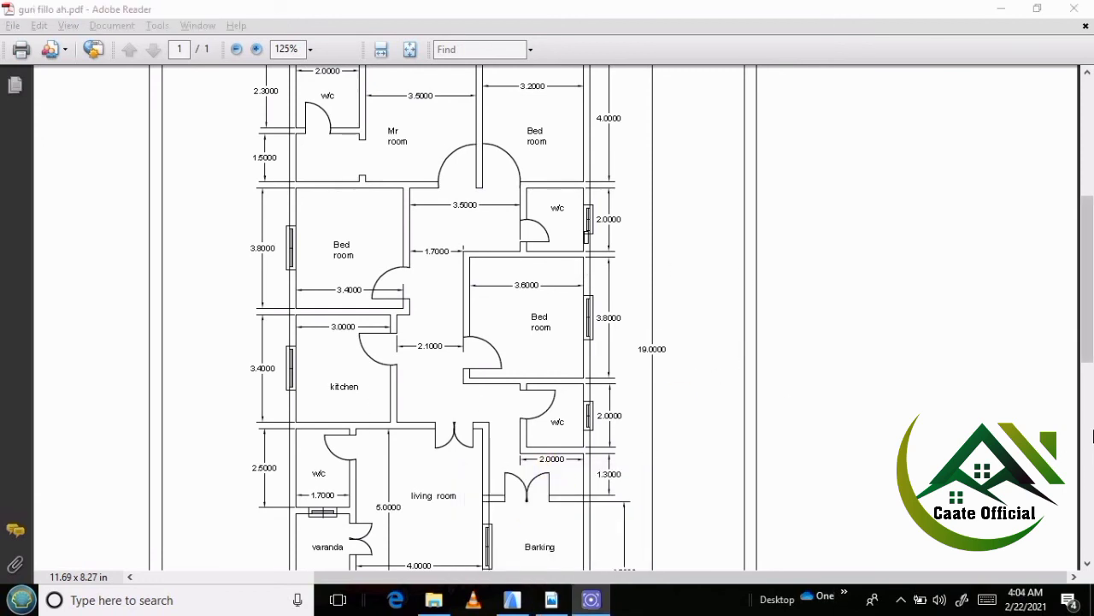
{"action": "left_click_drag", "start_coordinate": [1087, 354], "coordinate": [1088, 411]}
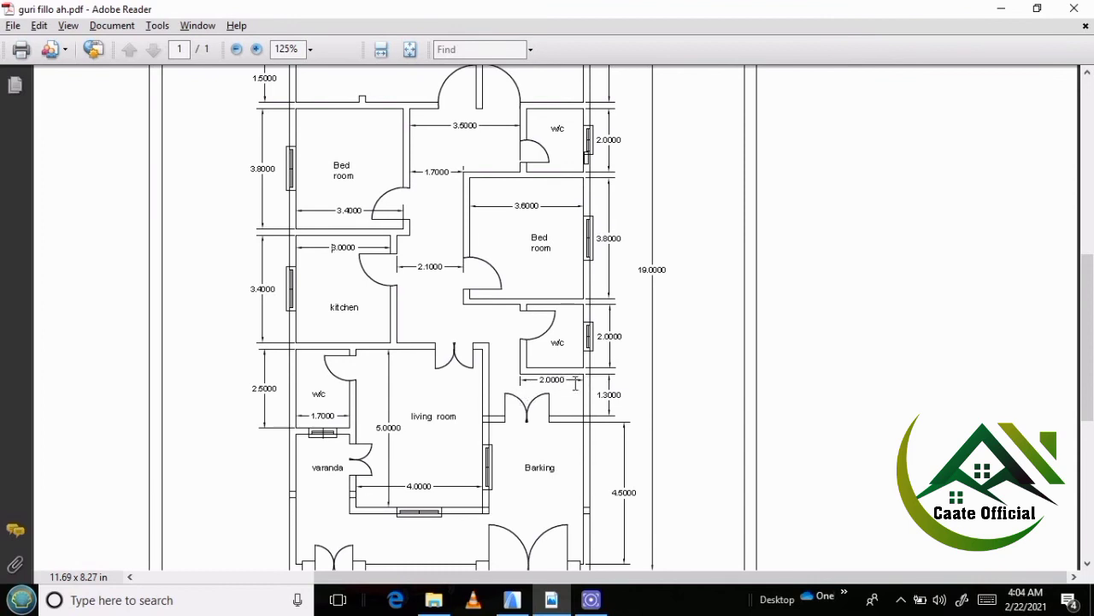
Return to ArchiCAD and copy the east bedroom's south wall 2.2 m south.
{"action": "left_click", "coordinate": [512, 600]}
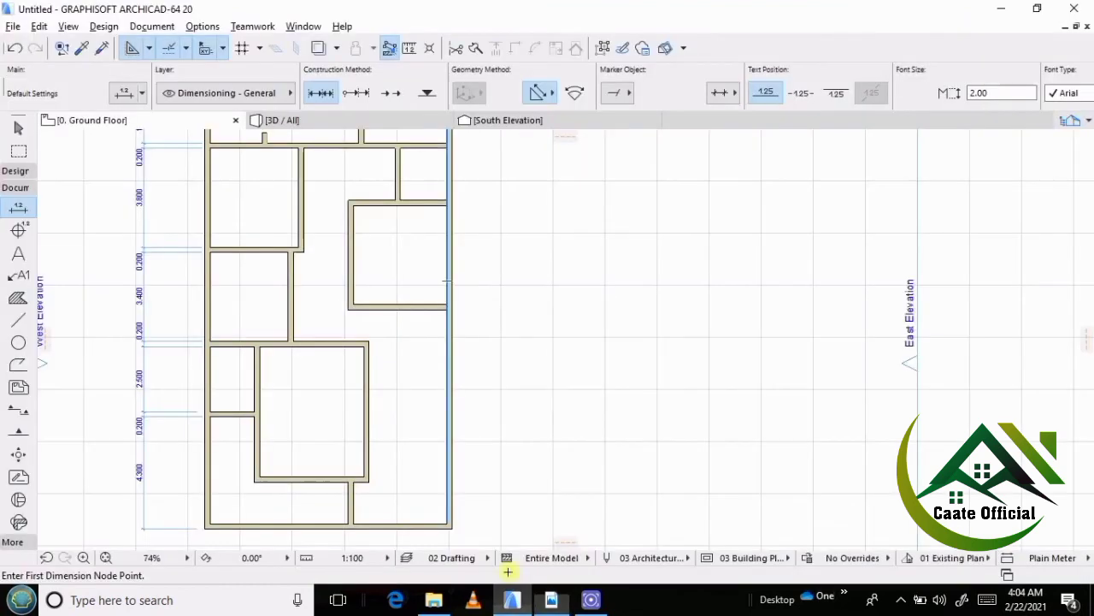
{"action": "scroll", "coordinate": [417, 327], "scroll_direction": "up", "scroll_amount": 3}
{"action": "left_click", "coordinate": [456, 299], "text": "shift"}
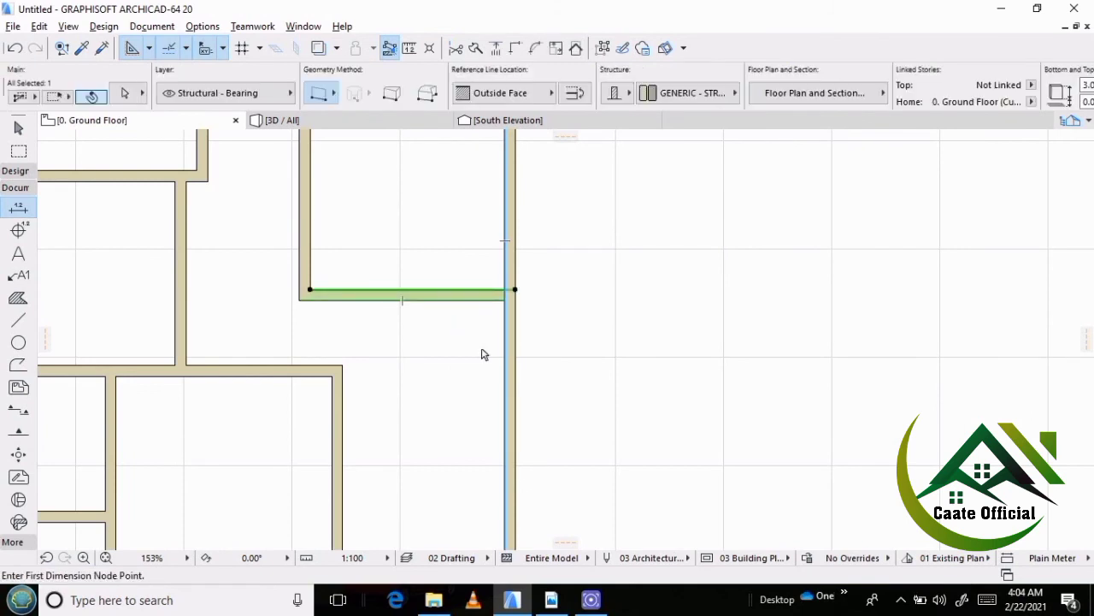
{"action": "key", "text": "ctrl+shift+d"}
{"action": "left_click", "coordinate": [483, 325]}
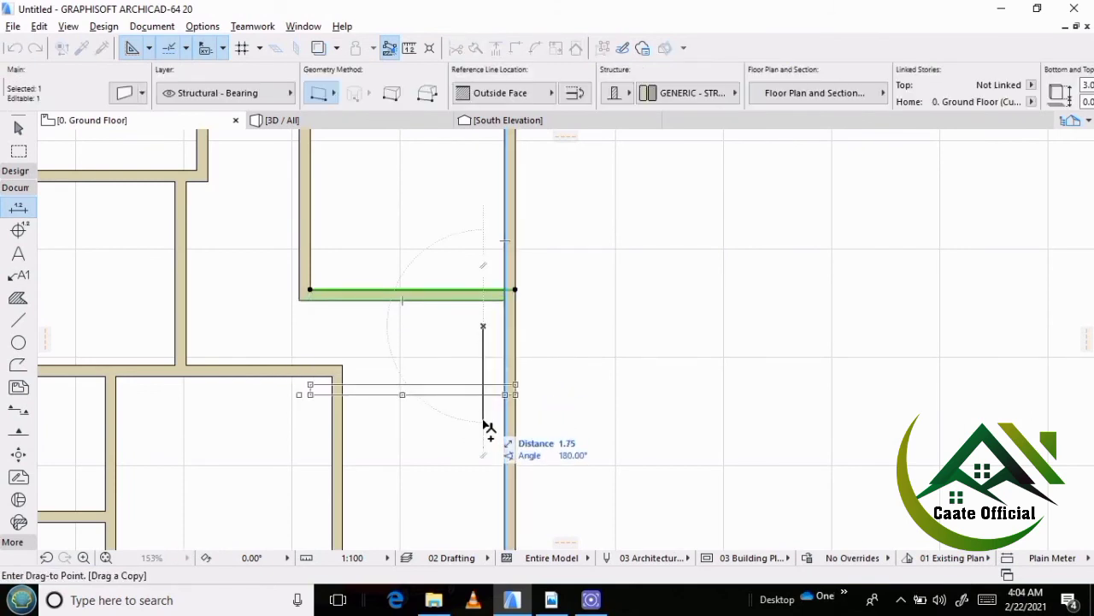
{"action": "type", "text": "2"}
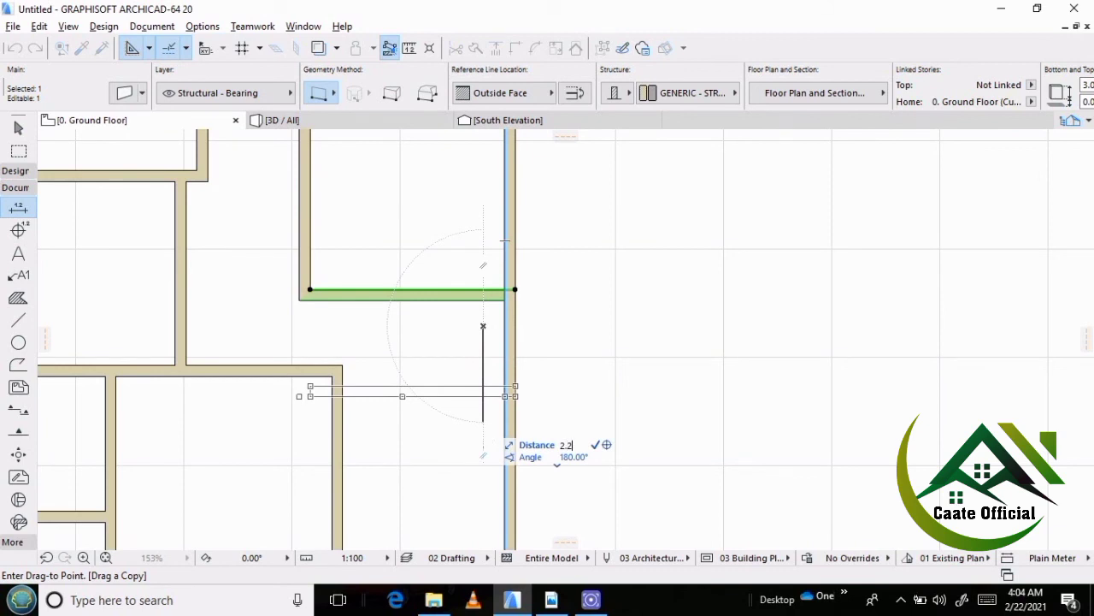
{"action": "type", "text": ".2"}
{"action": "key", "text": "Return"}
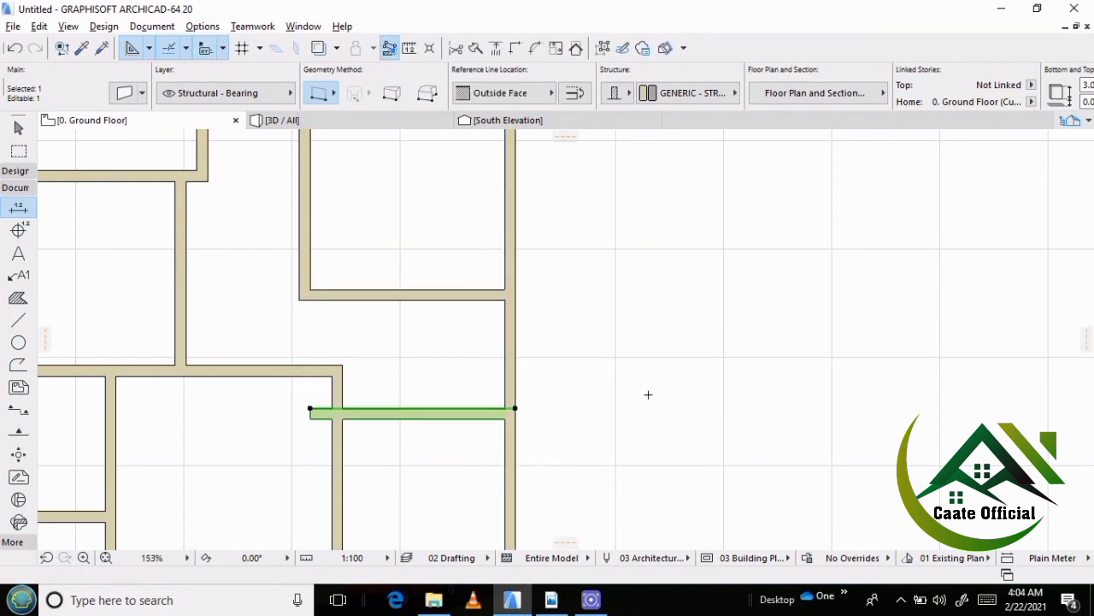
{"action": "left_click", "coordinate": [648, 394]}
Copy the outer east wall about 2 m west through the w/c areas.
{"action": "left_click", "coordinate": [516, 372], "text": "shift"}
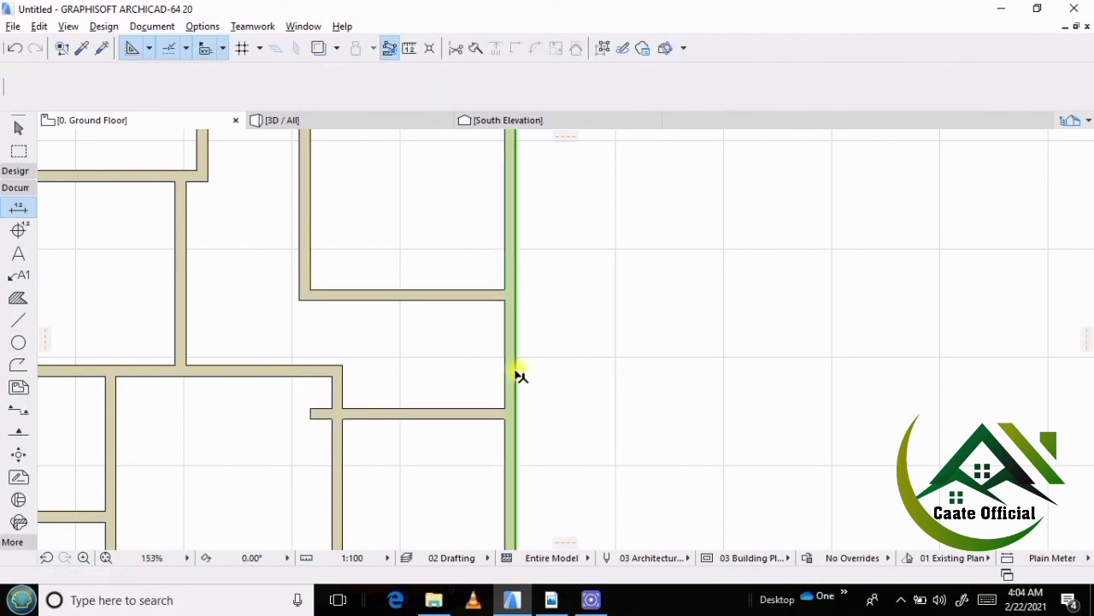
{"action": "key", "text": "ctrl+shift+d"}
{"action": "left_click", "coordinate": [603, 381]}
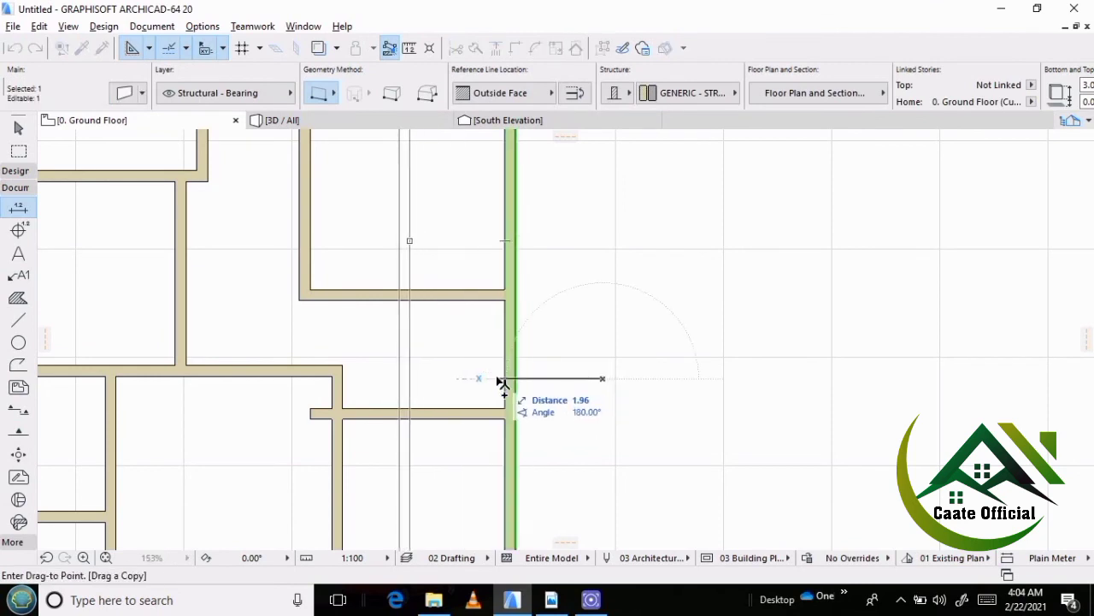
{"action": "left_click", "coordinate": [496, 381]}
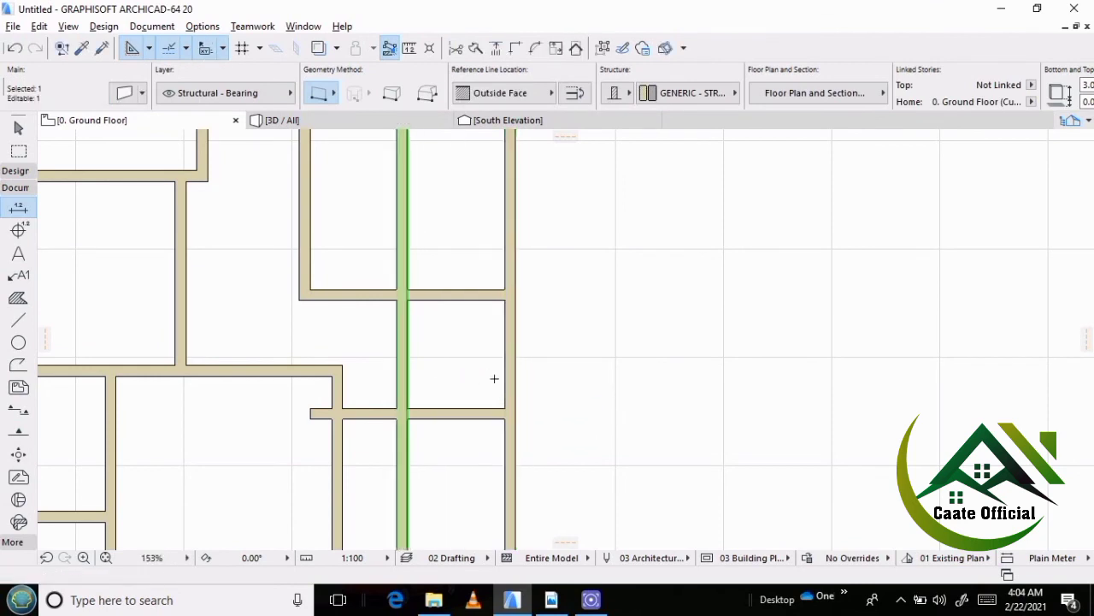
{"action": "scroll", "coordinate": [467, 367], "scroll_direction": "down", "scroll_amount": 5}
{"action": "scroll", "coordinate": [475, 383], "scroll_direction": "up", "scroll_amount": 1}
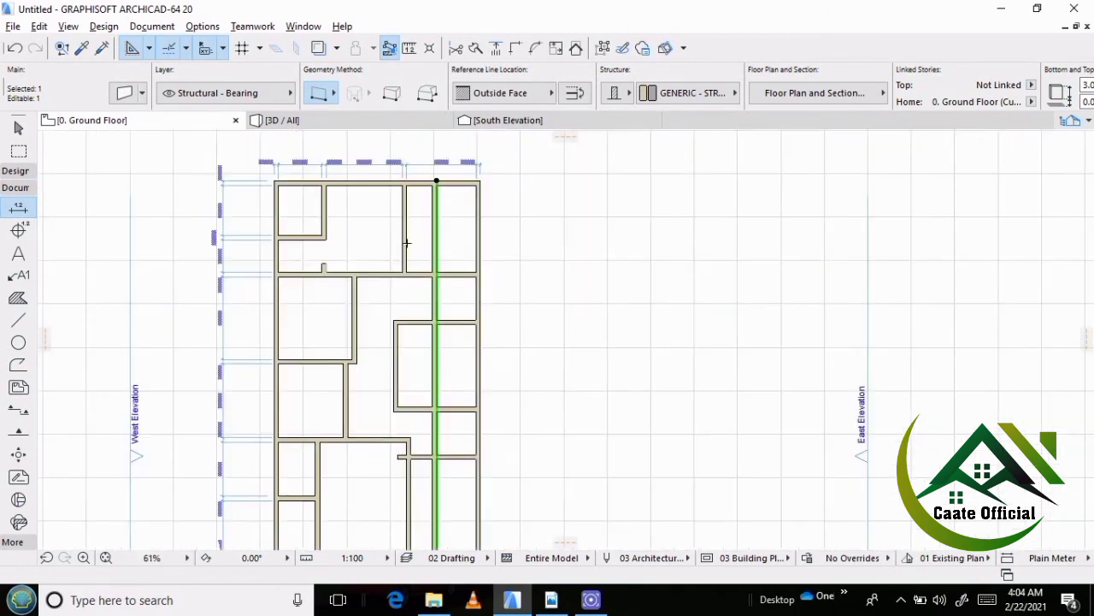
Trim the copied wall out of the northeast room, the east bedroom and the area south of the southern w/c.
{"action": "key", "text": "Escape"}
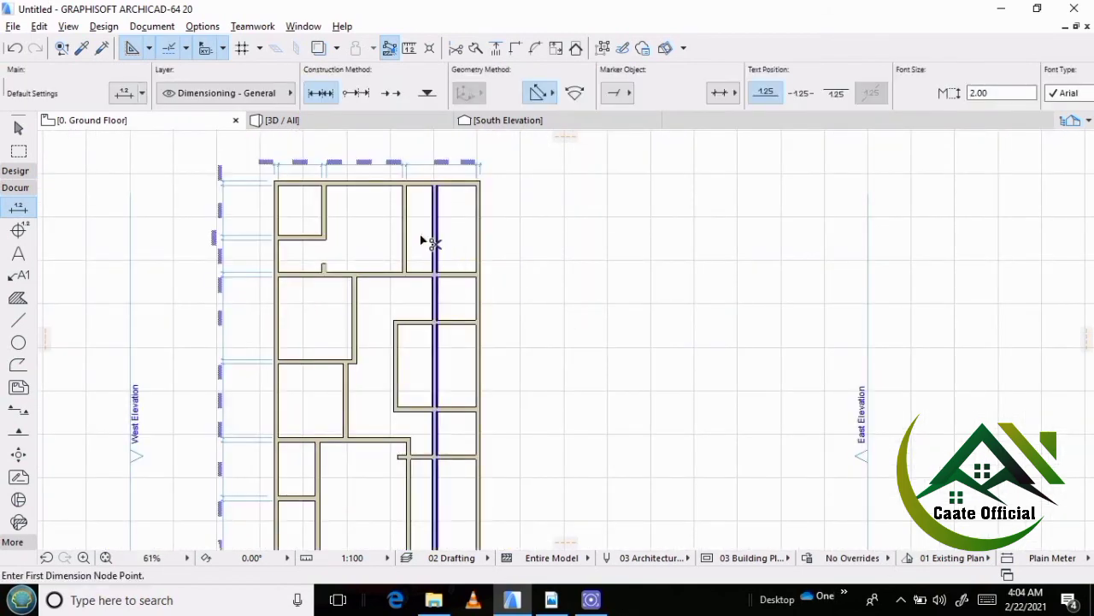
{"action": "left_click", "coordinate": [441, 238], "text": "ctrl"}
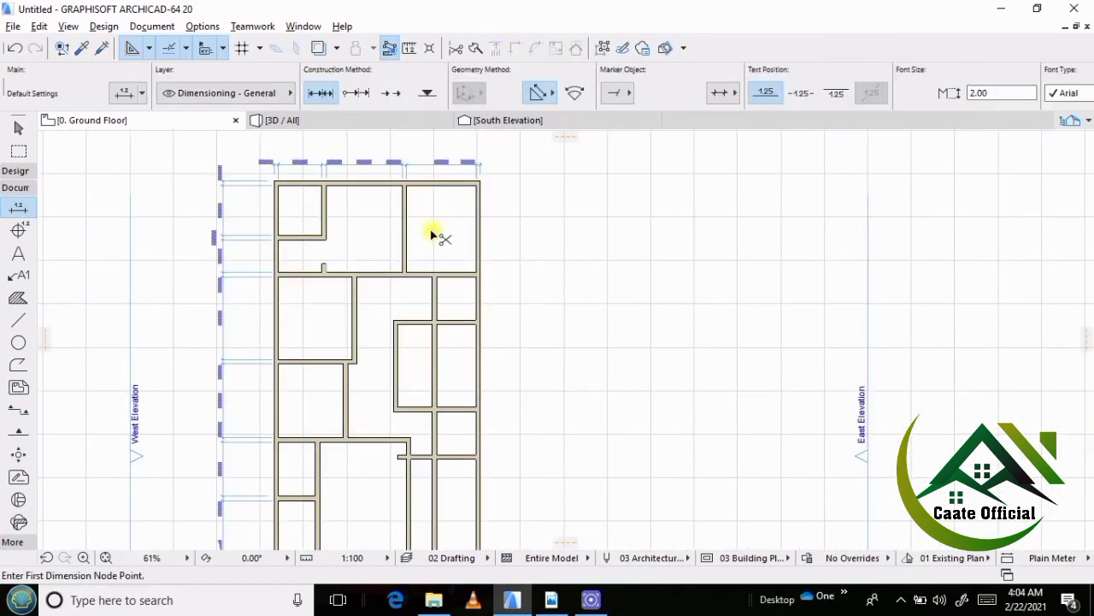
{"action": "left_click", "coordinate": [434, 359], "text": "ctrl"}
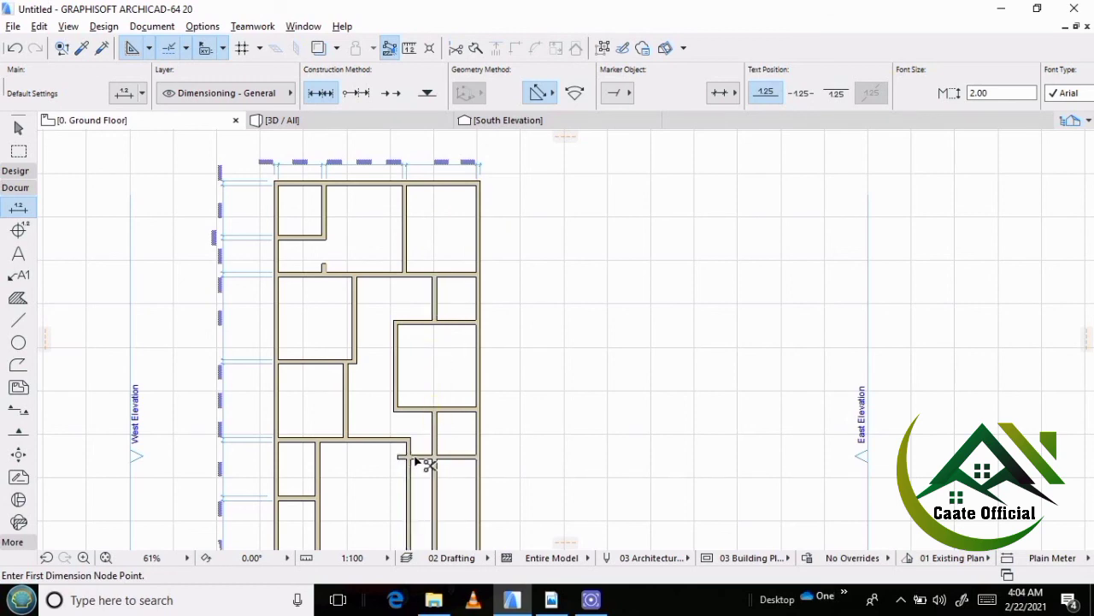
{"action": "scroll", "coordinate": [403, 459], "scroll_direction": "up", "scroll_amount": 3}
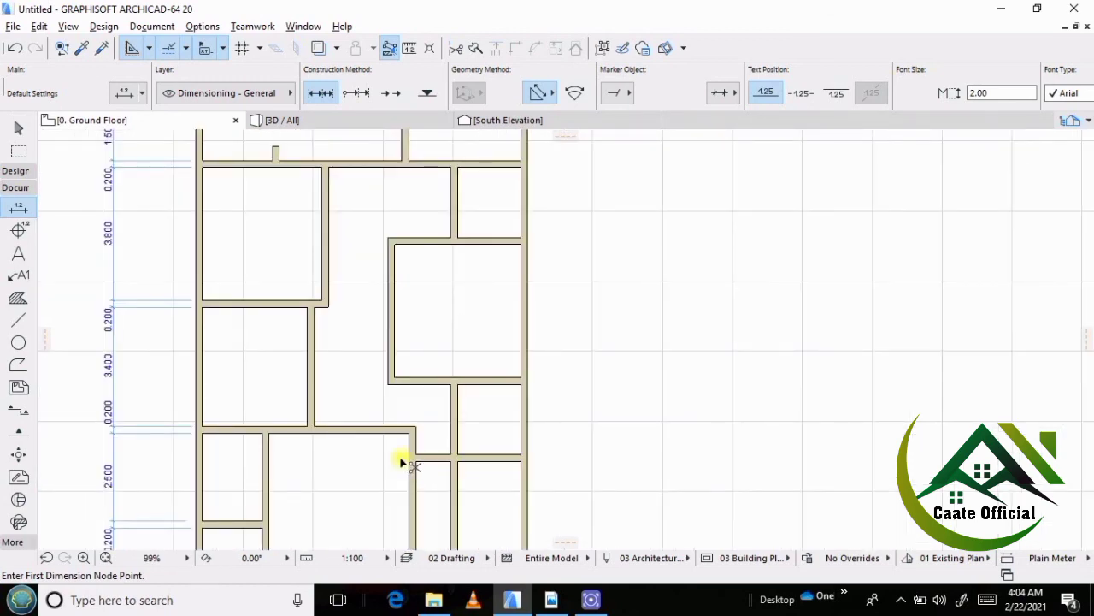
{"action": "scroll", "coordinate": [458, 296], "scroll_direction": "down", "scroll_amount": 3}
{"action": "left_click", "coordinate": [455, 458], "text": "ctrl"}
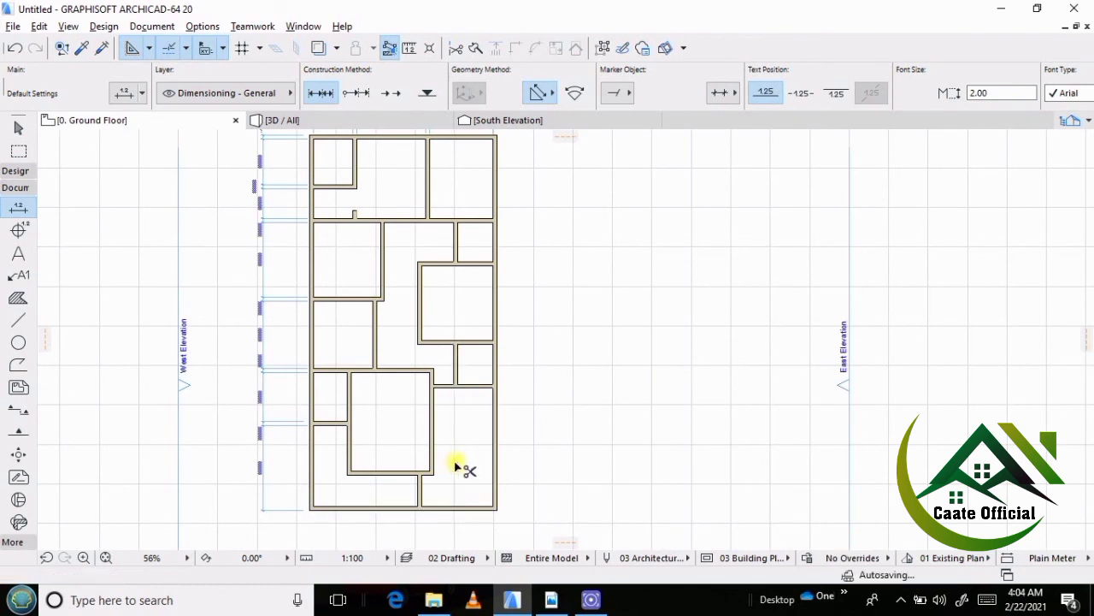
Trim away the leftover wall piece south of the living room and the wall stub west of the southern w/c.
{"action": "left_click", "coordinate": [423, 501], "text": "ctrl"}
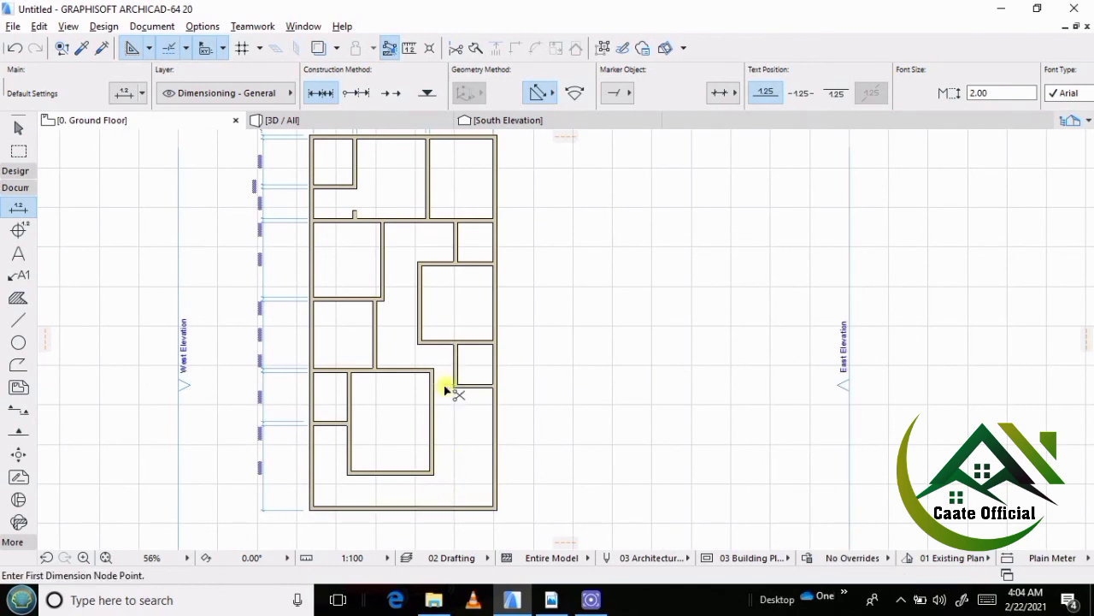
{"action": "left_click", "coordinate": [448, 386], "text": "ctrl"}
{"action": "scroll", "coordinate": [471, 392], "scroll_direction": "up", "scroll_amount": 3}
{"action": "scroll", "coordinate": [525, 389], "scroll_direction": "down", "scroll_amount": 2}
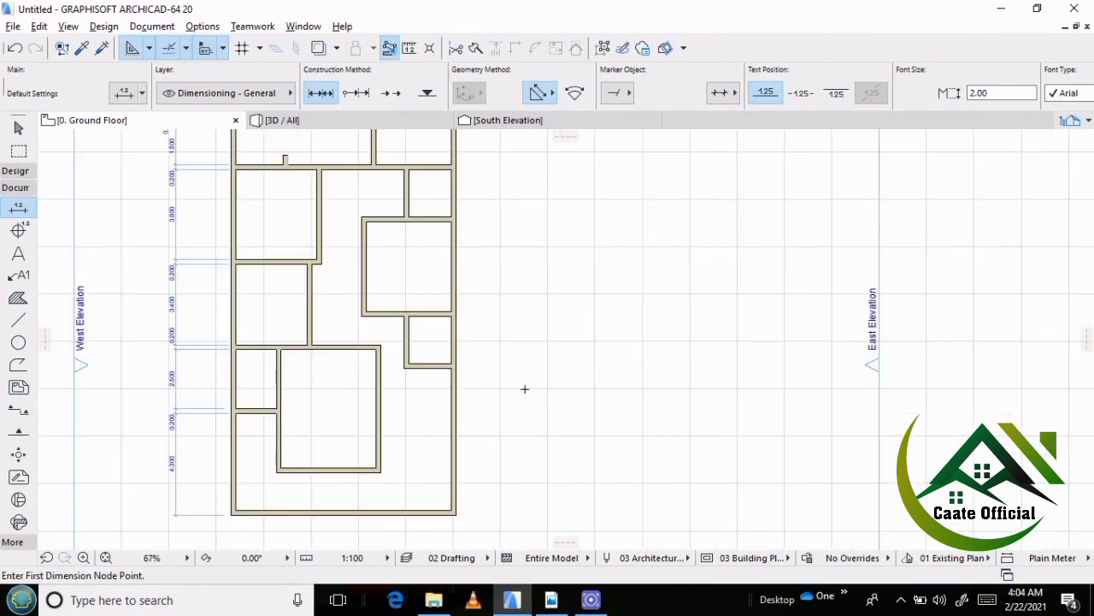
Switch to the reference PDF in Adobe Reader and examine the dimensions between the southern w/c and the barking area.
{"action": "left_click", "coordinate": [551, 599]}
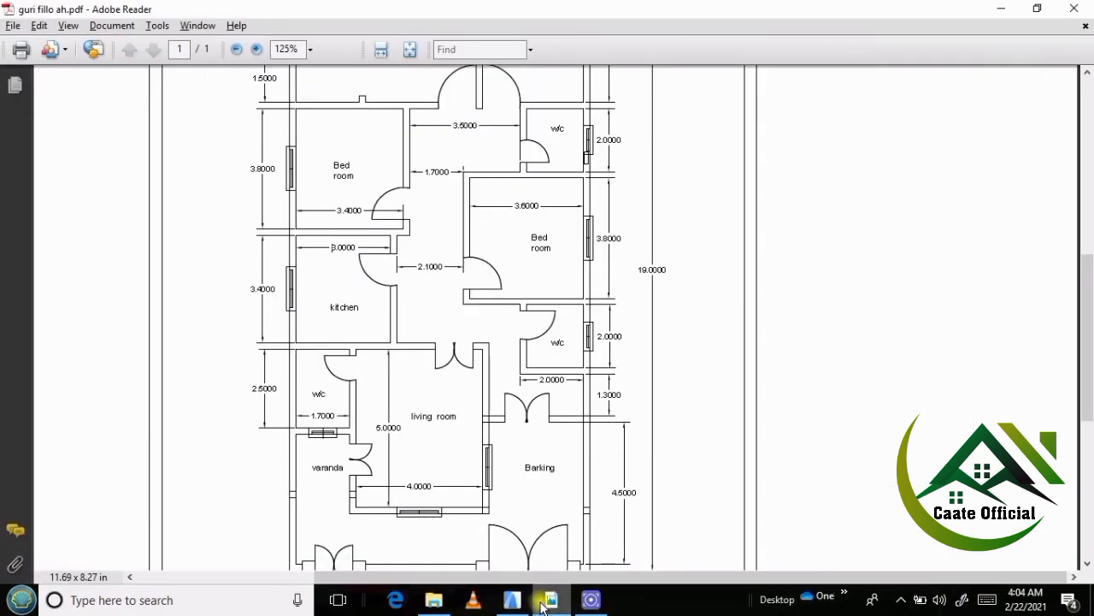
{"action": "scroll", "coordinate": [657, 486], "scroll_direction": "down", "scroll_amount": 3}
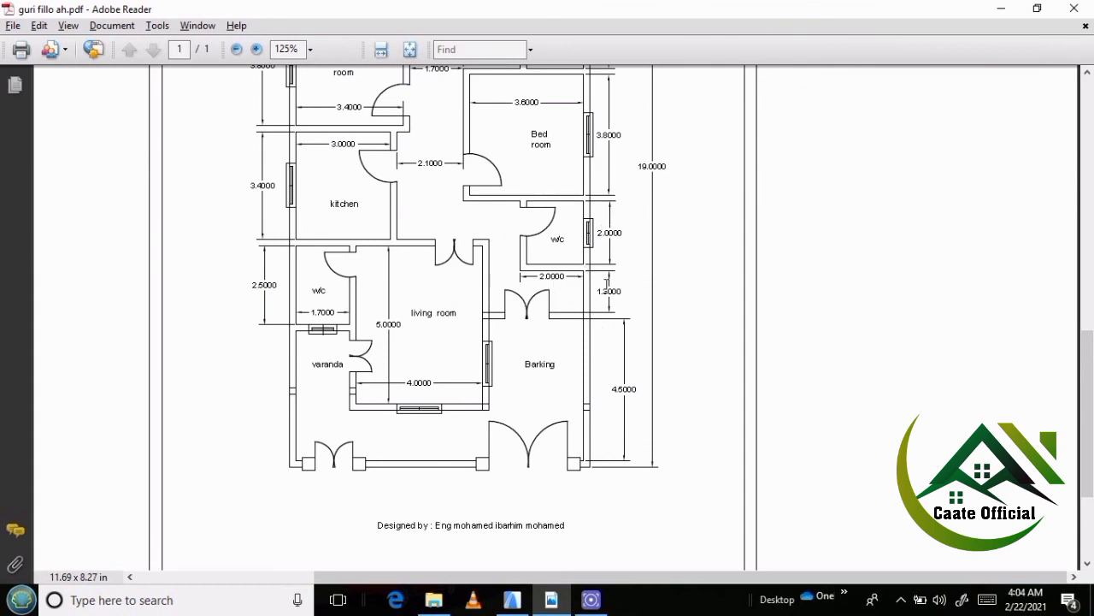
{"action": "scroll", "coordinate": [1092, 323], "scroll_direction": "down", "scroll_amount": 2}
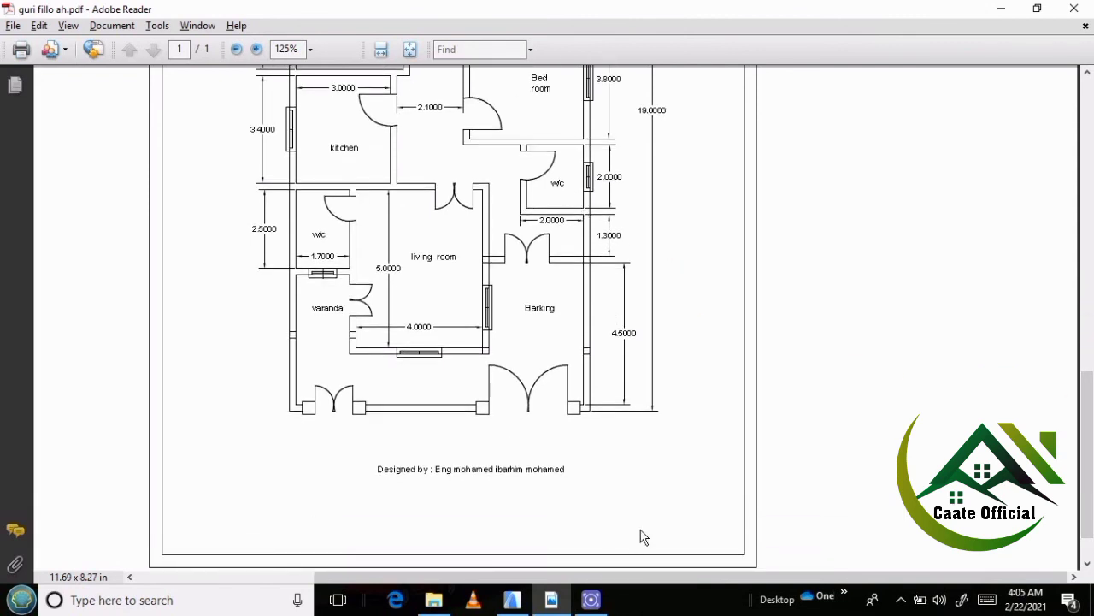
Return to ArchiCAD and copy the southern w/c's south wall 1.5 m south.
{"action": "left_click", "coordinate": [511, 599]}
{"action": "scroll", "coordinate": [462, 372], "scroll_direction": "up", "scroll_amount": 4}
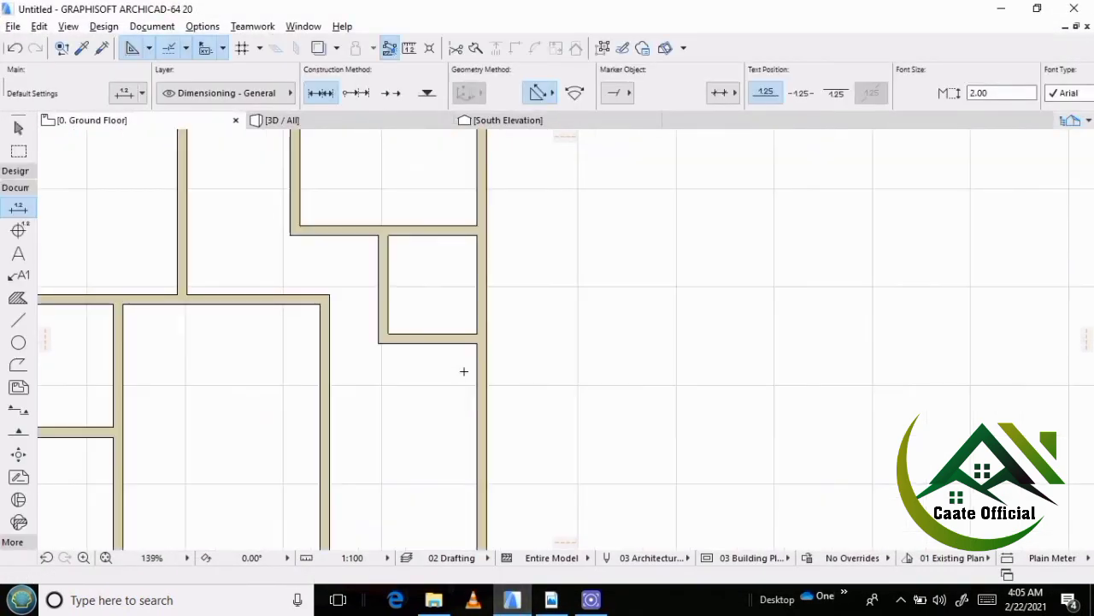
{"action": "left_click", "coordinate": [444, 324]}
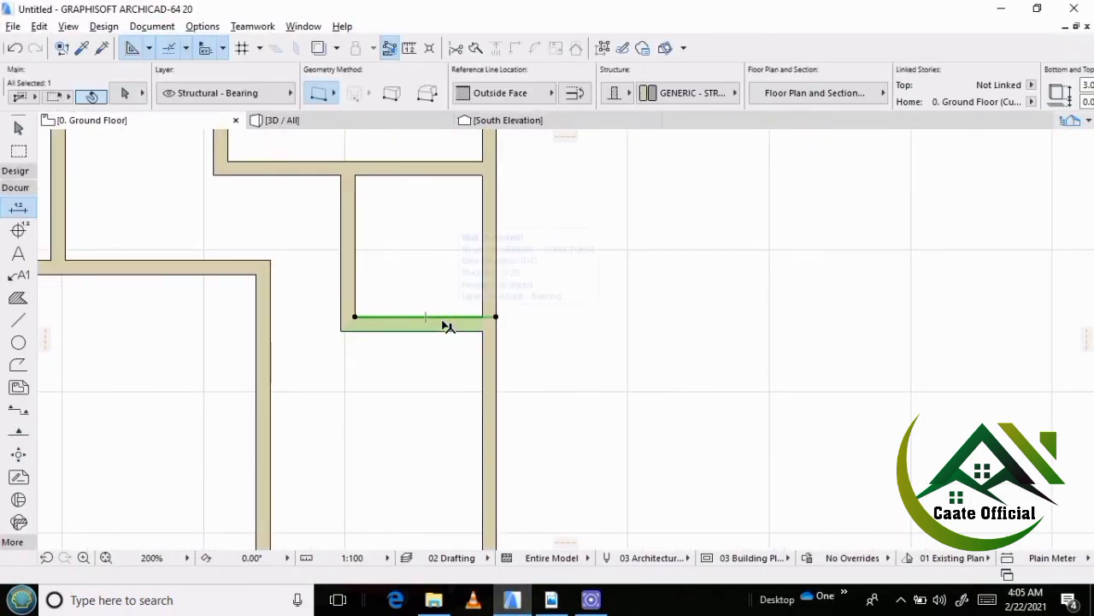
{"action": "key", "text": "ctrl+shift+d"}
{"action": "left_click", "coordinate": [442, 318]}
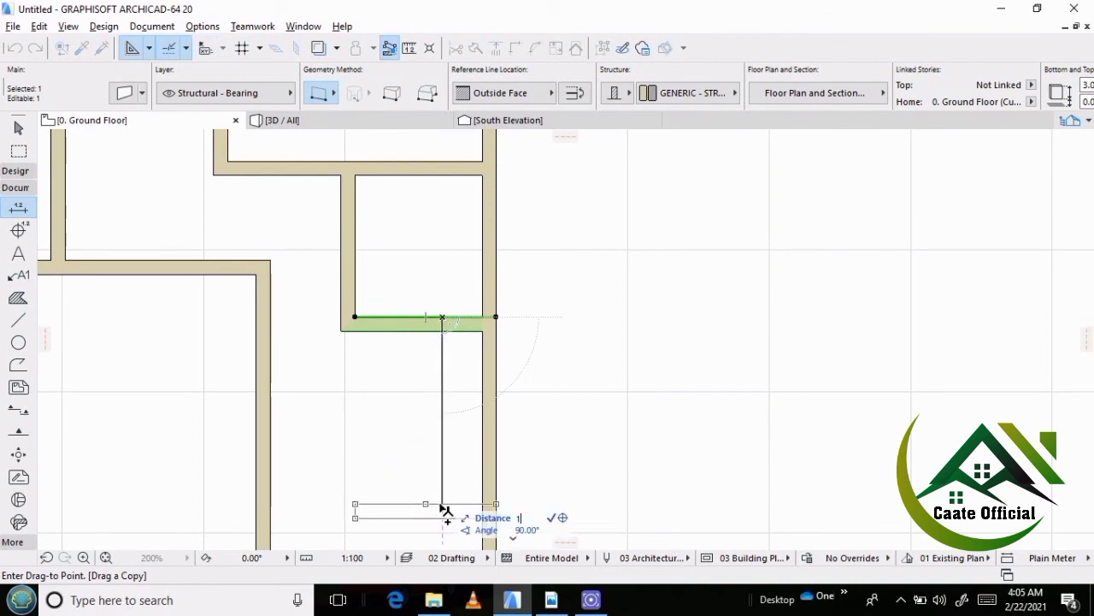
{"action": "type", "text": "1.5"}
{"action": "key", "text": "Return"}
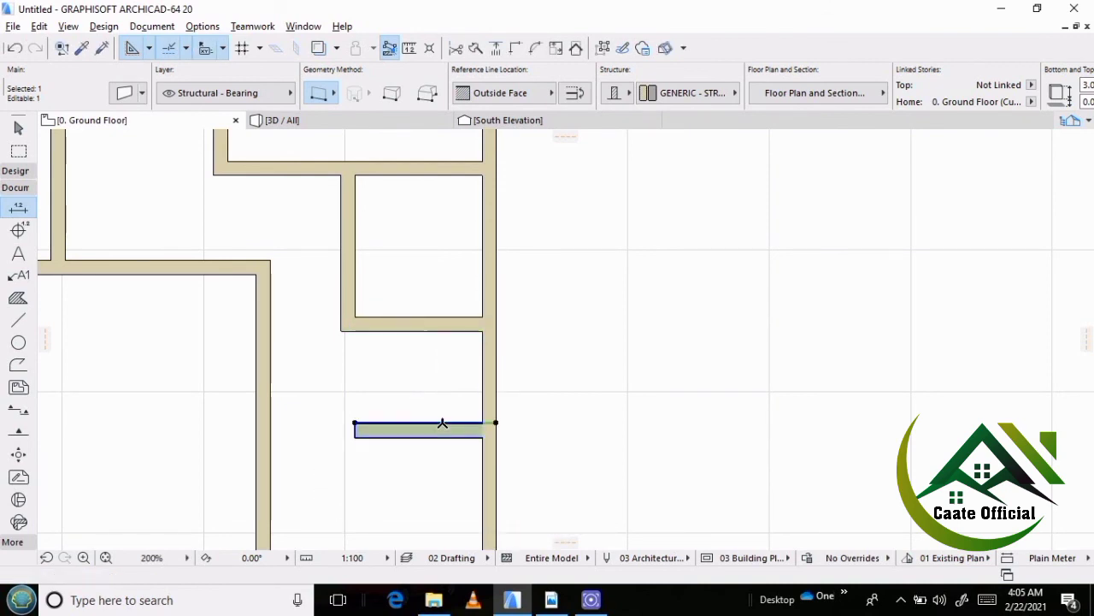
Stretch the west end of the copied wall to the living room's east wall.
{"action": "key", "text": "Escape"}
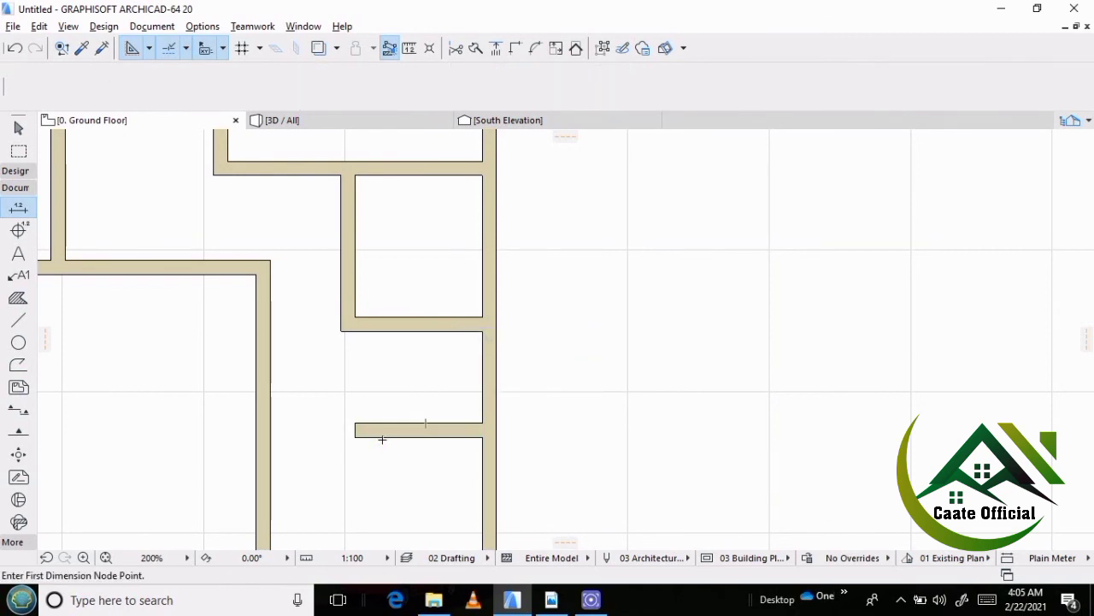
{"action": "left_click", "coordinate": [357, 424], "text": "shift"}
{"action": "left_click", "coordinate": [356, 424]}
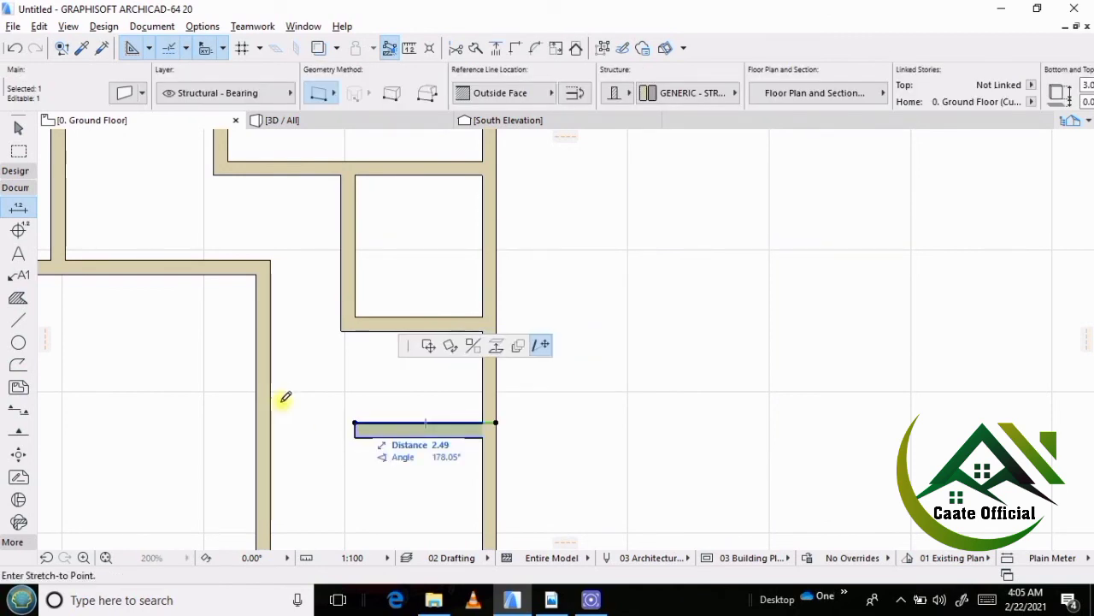
{"action": "left_click", "coordinate": [273, 423]}
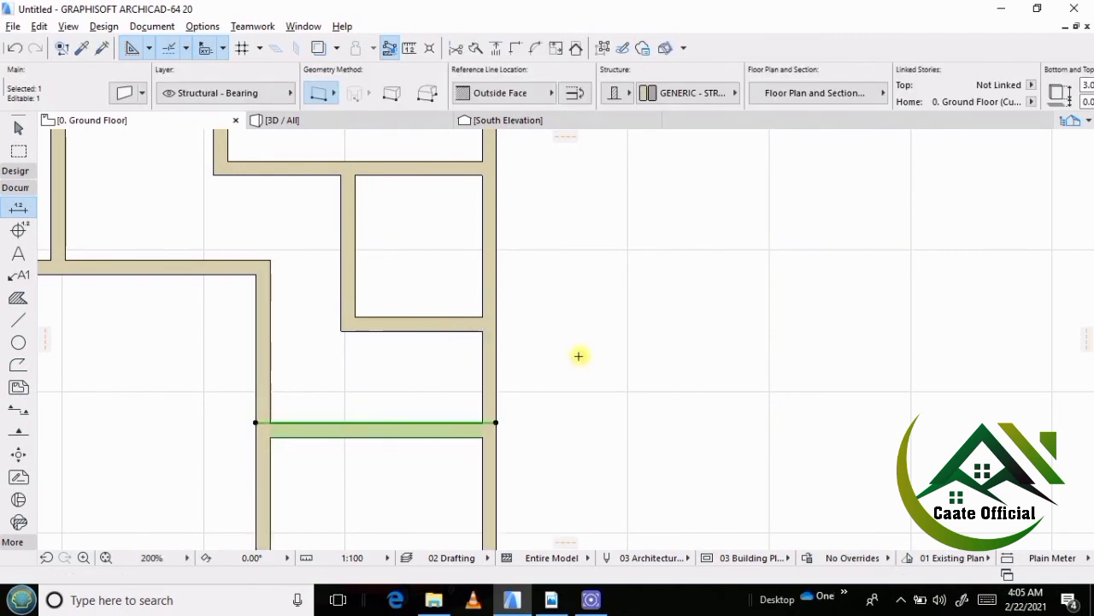
{"action": "key", "text": "Escape"}
Check the whole wall layout against the reference PDF in Adobe Reader and return to ArchiCAD.
{"action": "scroll", "coordinate": [455, 296], "scroll_direction": "down", "scroll_amount": 3}
{"action": "scroll", "coordinate": [456, 296], "scroll_direction": "down", "scroll_amount": 3}
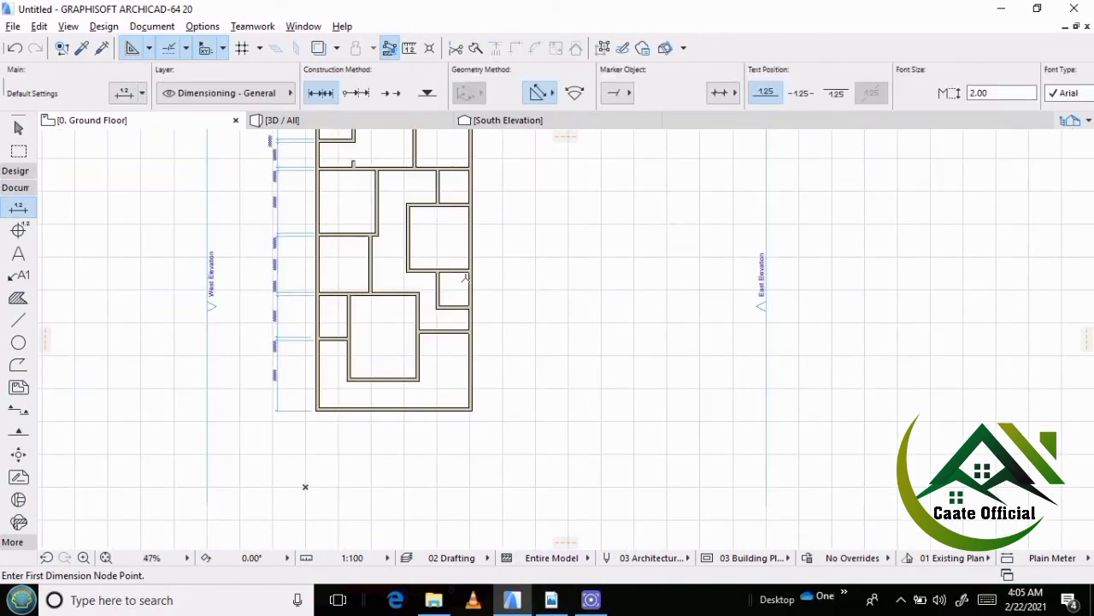
{"action": "middle_click_drag", "start_coordinate": [464, 292], "coordinate": [466, 297]}
{"action": "scroll", "coordinate": [364, 367], "scroll_direction": "up", "scroll_amount": 3}
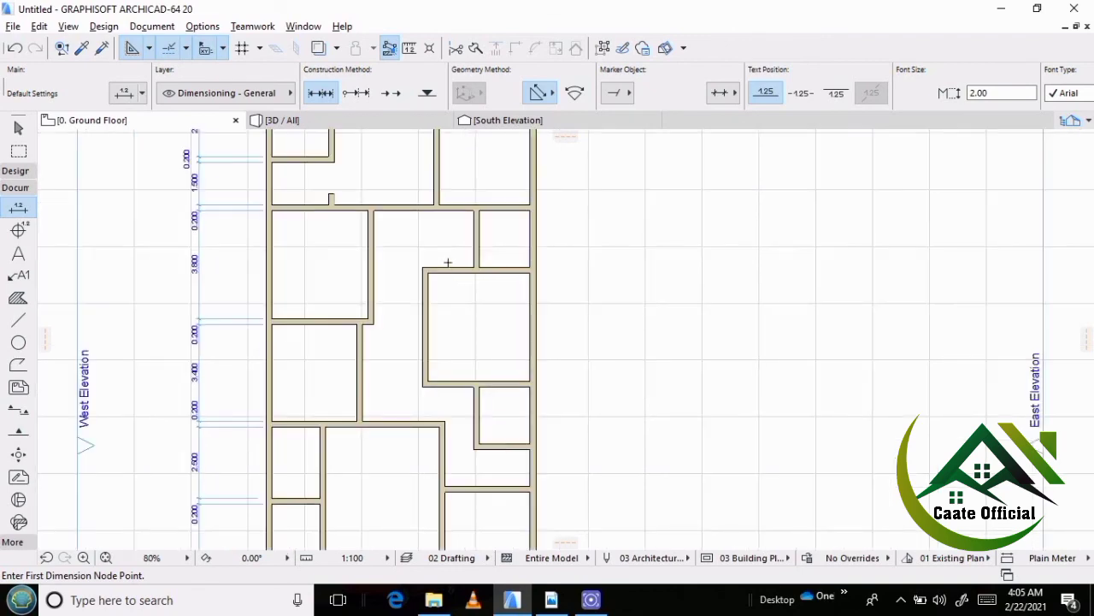
{"action": "scroll", "coordinate": [464, 312], "scroll_direction": "down", "scroll_amount": 2}
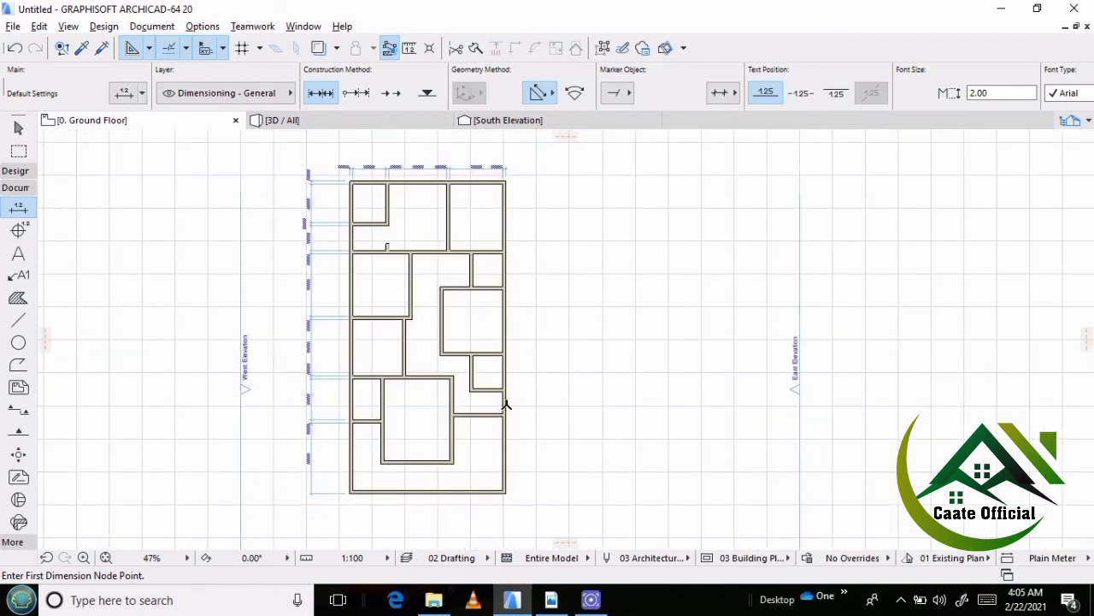
{"action": "scroll", "coordinate": [482, 231], "scroll_direction": "up", "scroll_amount": 1}
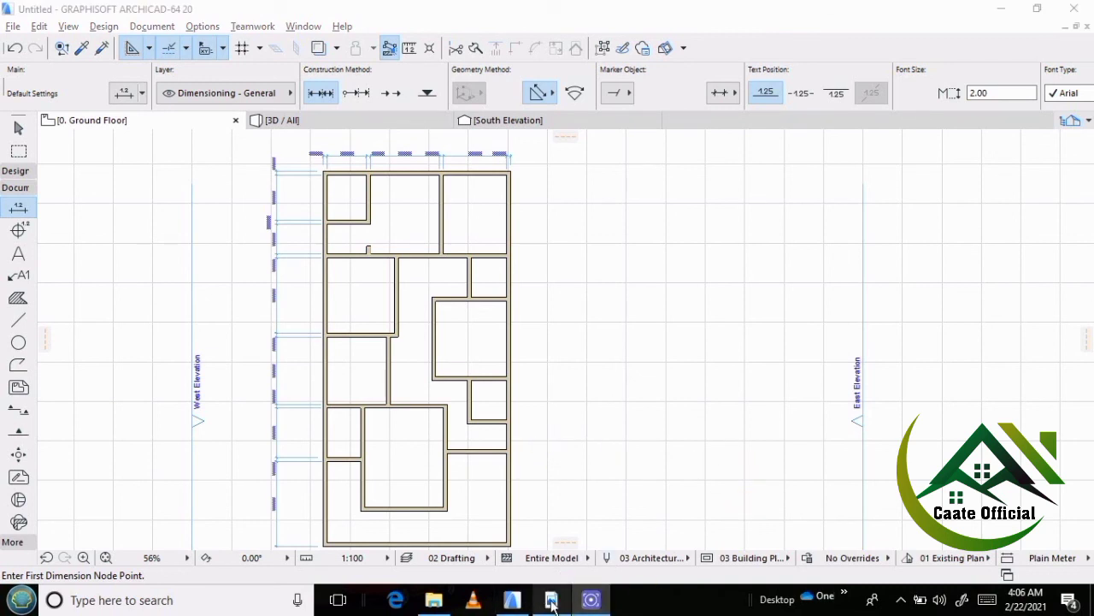
{"action": "left_click", "coordinate": [552, 601]}
{"action": "left_click_drag", "start_coordinate": [1088, 411], "coordinate": [768, 164]}
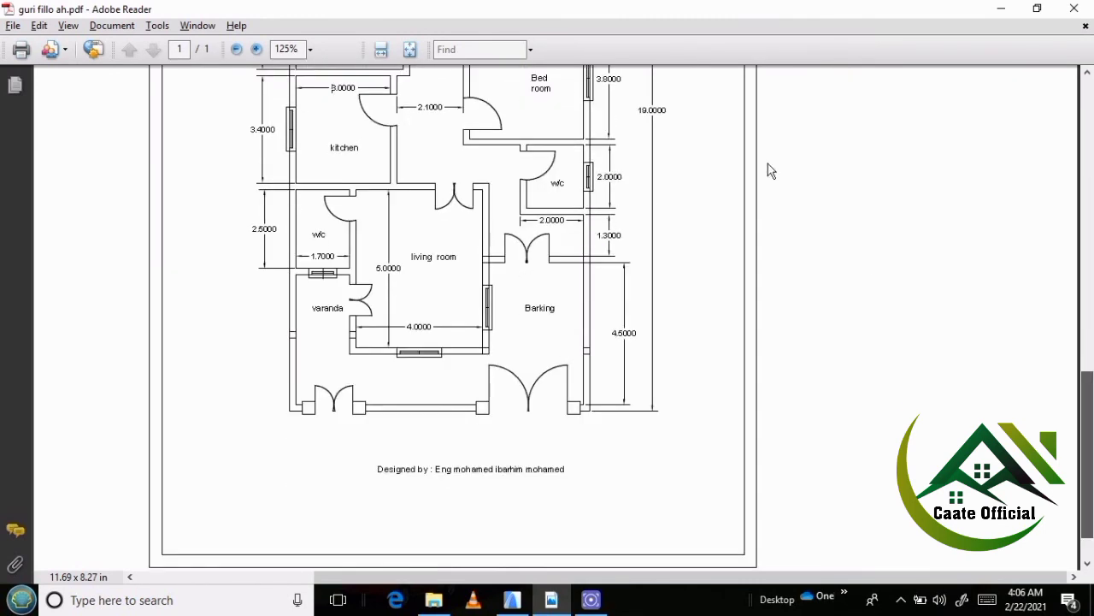
{"action": "left_click", "coordinate": [511, 601]}
{"action": "scroll", "coordinate": [520, 182], "scroll_direction": "up", "scroll_amount": 3}
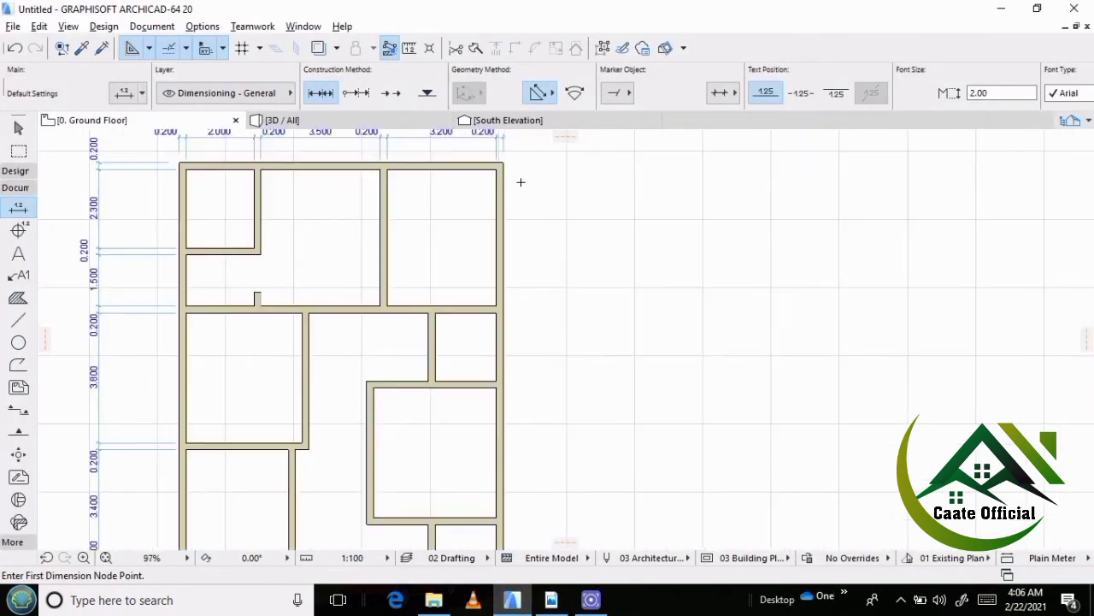
{"action": "left_click", "coordinate": [16, 188]}
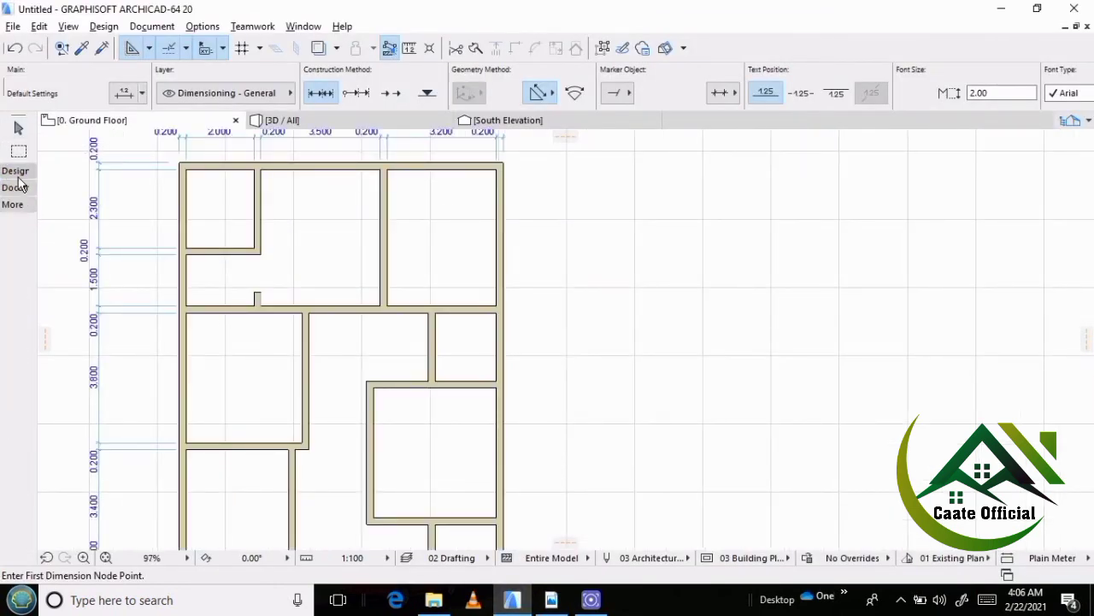
{"action": "left_click", "coordinate": [16, 171]}
{"action": "left_click", "coordinate": [15, 171]}
{"action": "left_click", "coordinate": [15, 187]}
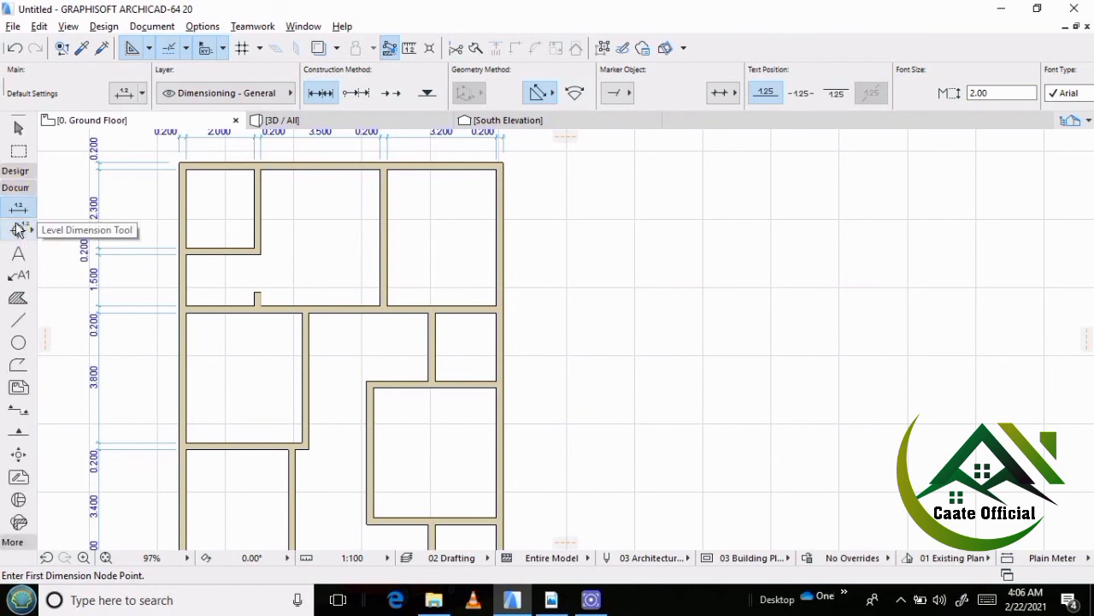
Dimension the building's overall length from the northeast to the southeast corner, placing the dimension line just outside the east wall.
{"action": "scroll", "coordinate": [496, 184], "scroll_direction": "up", "scroll_amount": 2}
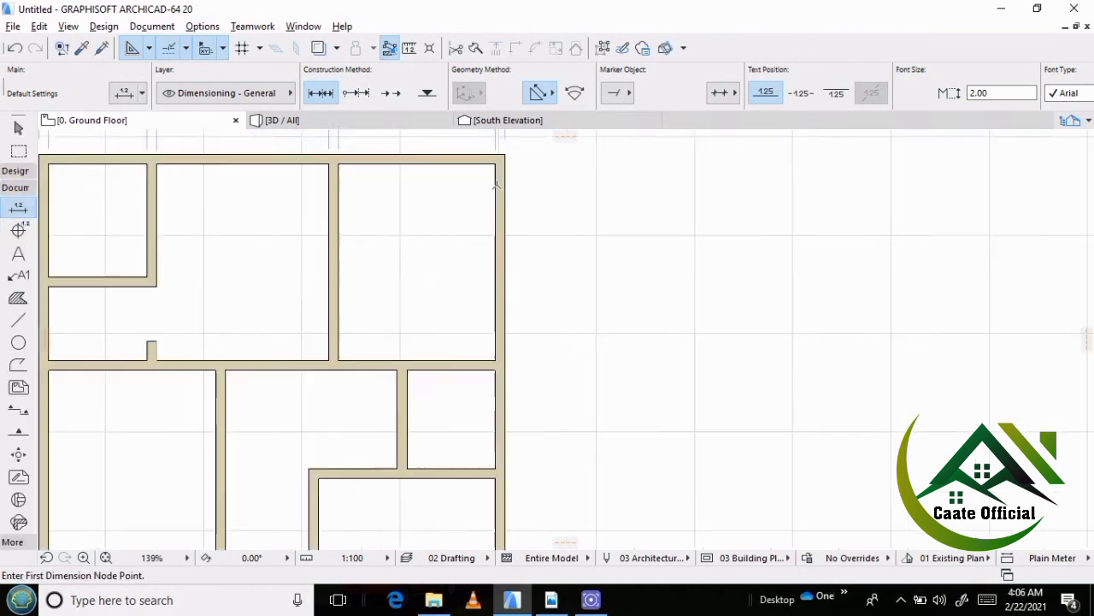
{"action": "scroll", "coordinate": [495, 184], "scroll_direction": "up", "scroll_amount": 1}
{"action": "left_click", "coordinate": [507, 148]}
{"action": "scroll", "coordinate": [444, 191], "scroll_direction": "down", "scroll_amount": 5}
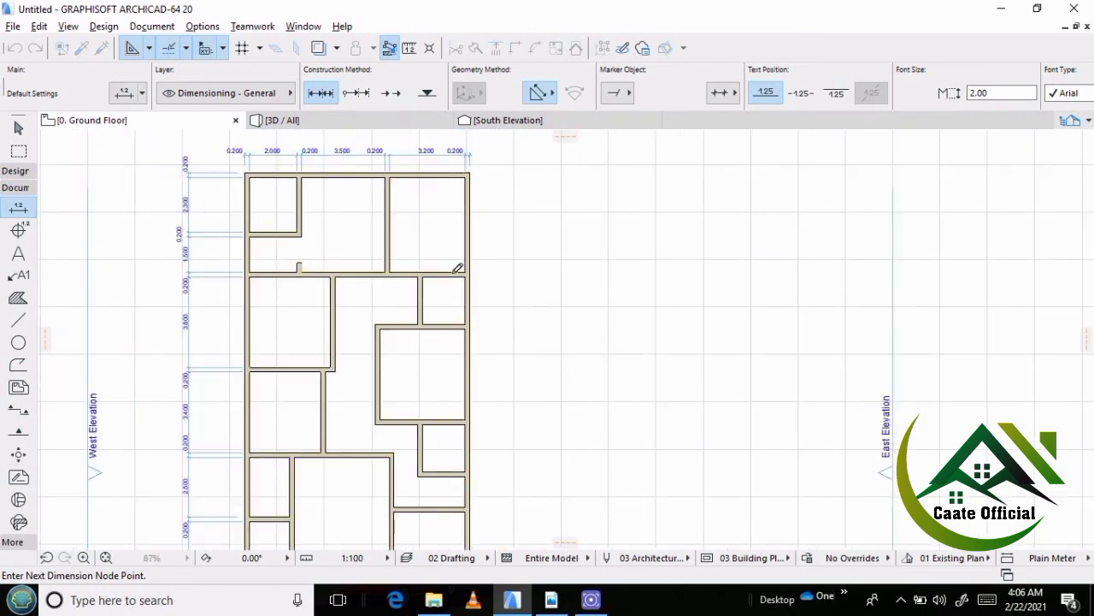
{"action": "scroll", "coordinate": [480, 274], "scroll_direction": "down", "scroll_amount": 2}
{"action": "scroll", "coordinate": [476, 508], "scroll_direction": "up", "scroll_amount": 4}
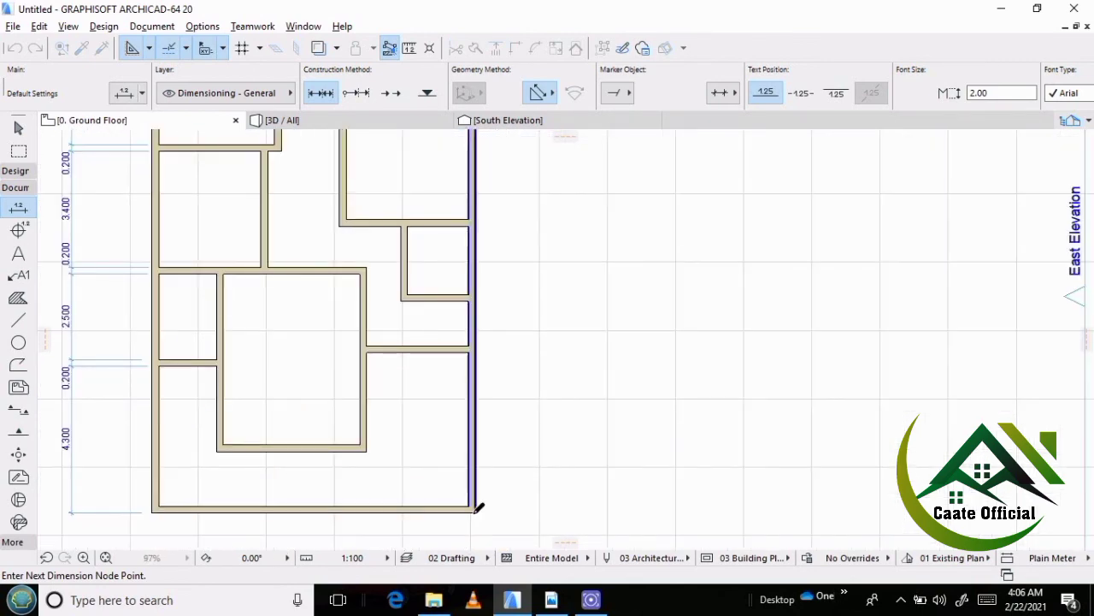
{"action": "left_click", "coordinate": [477, 507]}
{"action": "scroll", "coordinate": [394, 503], "scroll_direction": "down", "scroll_amount": 3}
{"action": "right_click", "coordinate": [455, 309]}
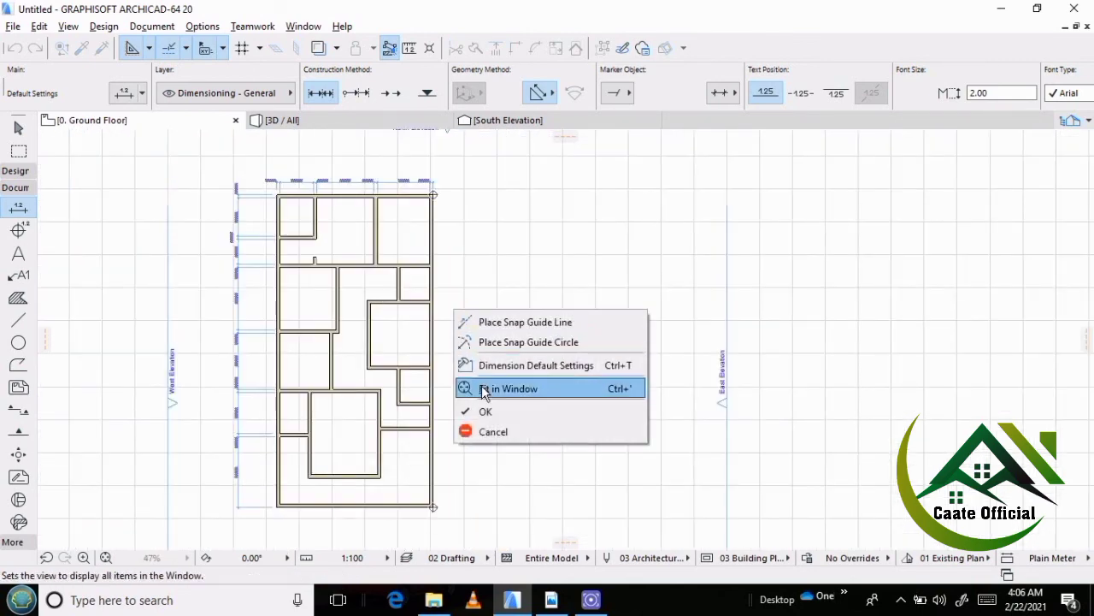
{"action": "left_click", "coordinate": [484, 414]}
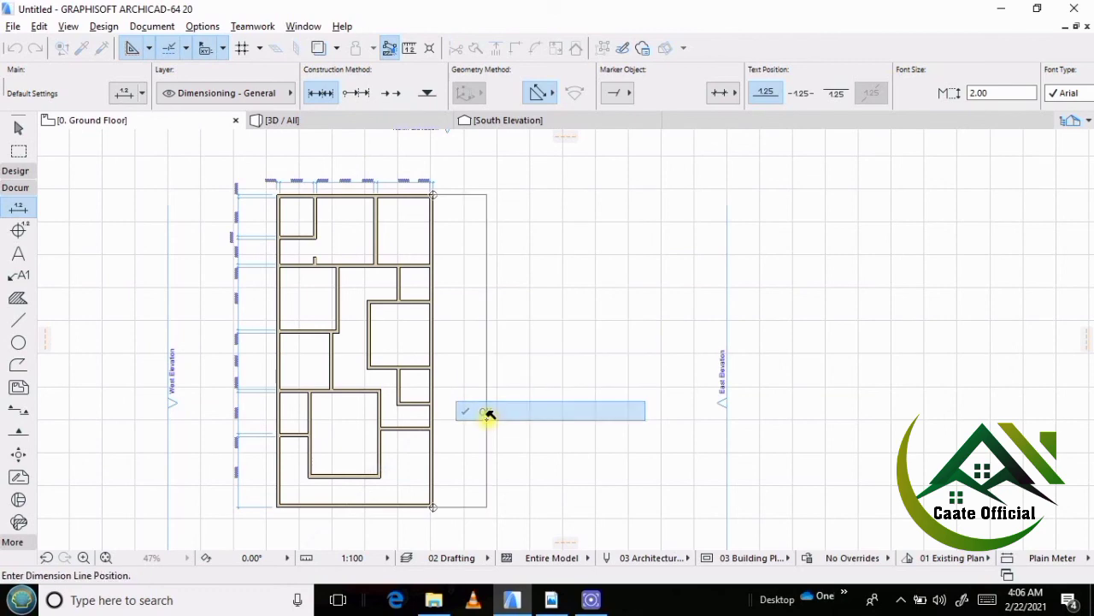
{"action": "left_click", "coordinate": [464, 330]}
{"action": "scroll", "coordinate": [475, 340], "scroll_direction": "up", "scroll_amount": 2}
{"action": "scroll", "coordinate": [462, 410], "scroll_direction": "up", "scroll_amount": 2}
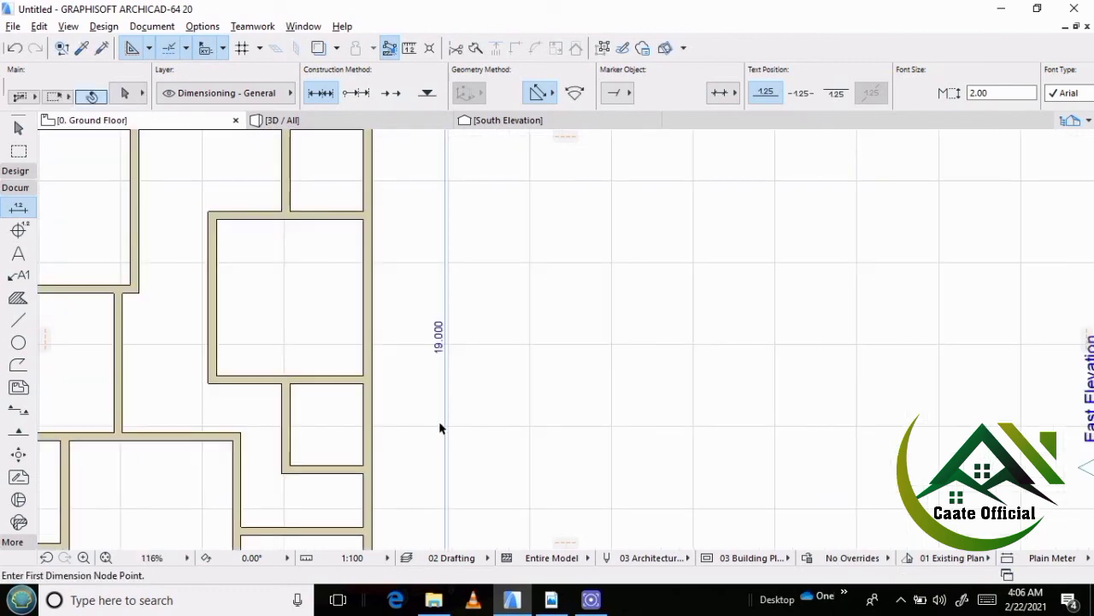
Select the overall length dimension east of the building and add a dimension point at the south exterior wall's inner face.
{"action": "left_click", "coordinate": [444, 429]}
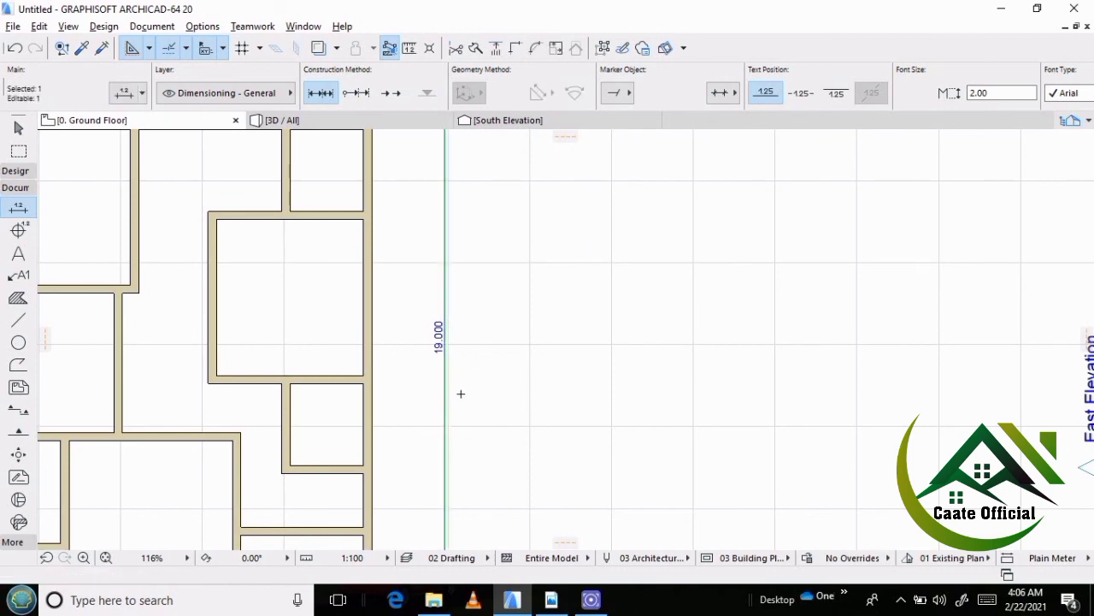
{"action": "scroll", "coordinate": [369, 366], "scroll_direction": "down", "scroll_amount": 2}
{"action": "scroll", "coordinate": [491, 361], "scroll_direction": "up", "scroll_amount": 2}
{"action": "scroll", "coordinate": [401, 357], "scroll_direction": "down", "scroll_amount": 4}
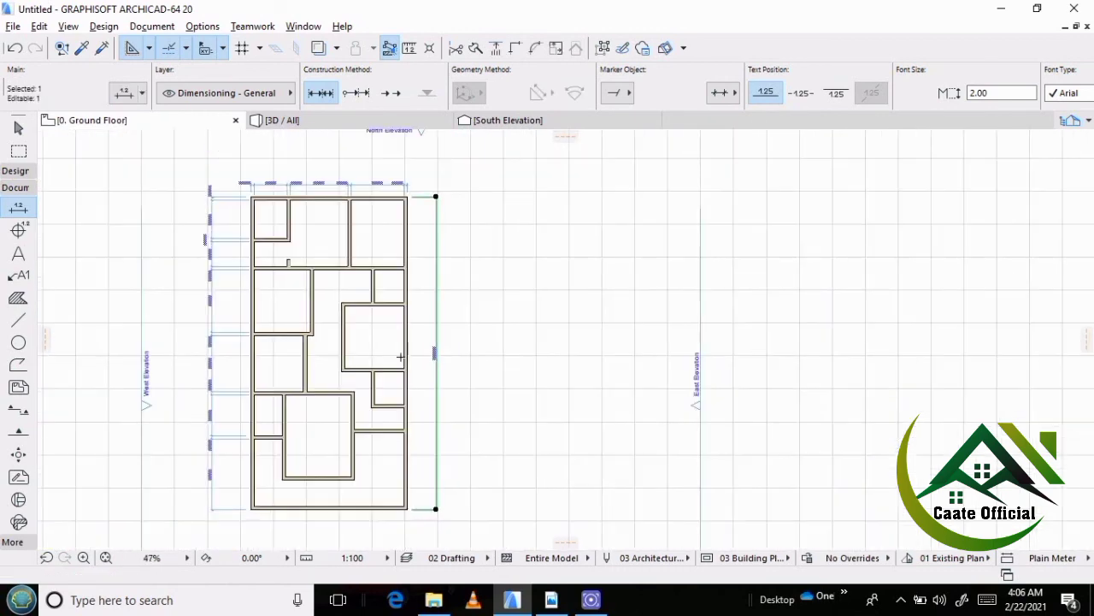
{"action": "scroll", "coordinate": [402, 456], "scroll_direction": "up", "scroll_amount": 3}
{"action": "scroll", "coordinate": [408, 410], "scroll_direction": "down", "scroll_amount": 3}
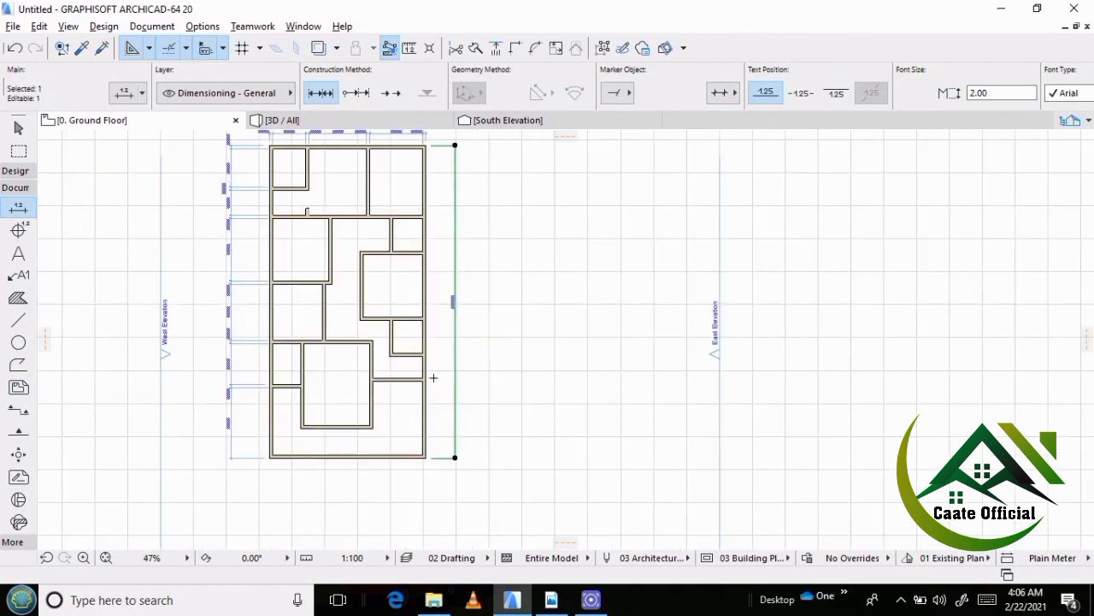
{"action": "scroll", "coordinate": [428, 457], "scroll_direction": "up", "scroll_amount": 5}
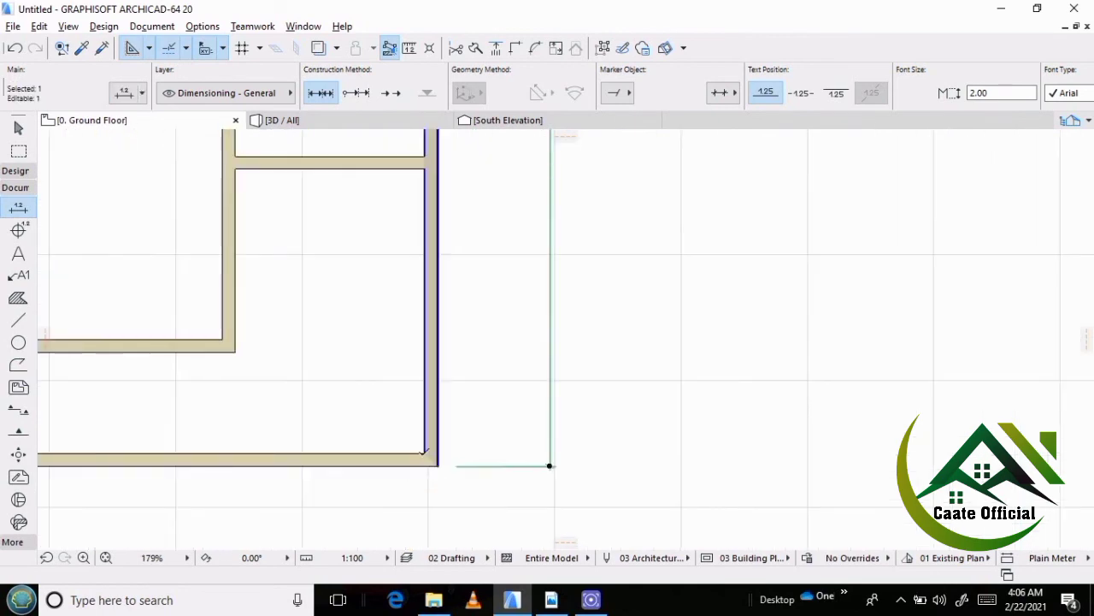
{"action": "left_click", "coordinate": [425, 454]}
Add dimension points to the east chain at both faces of the partition wall running south of the southern w/c.
{"action": "scroll", "coordinate": [425, 454], "scroll_direction": "down", "scroll_amount": 2}
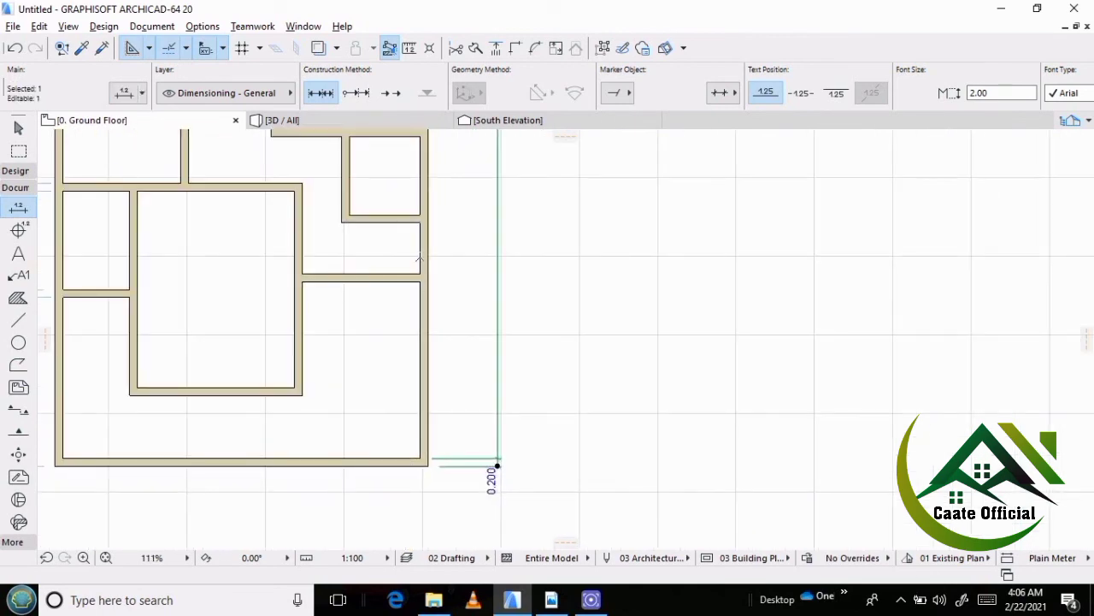
{"action": "scroll", "coordinate": [419, 257], "scroll_direction": "up", "scroll_amount": 2}
{"action": "left_click", "coordinate": [420, 293]}
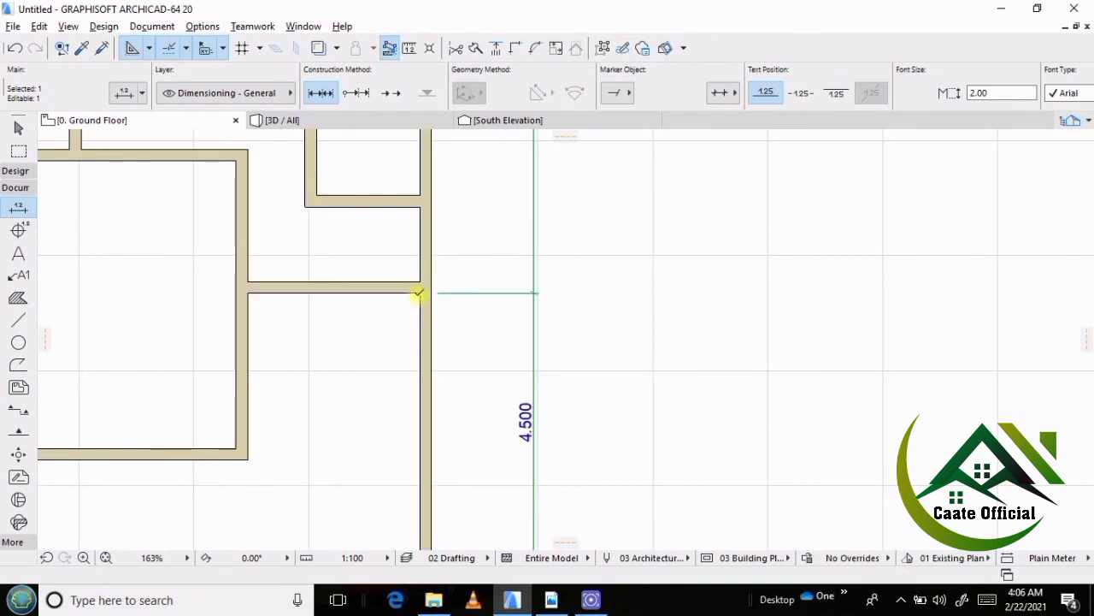
{"action": "left_click", "coordinate": [419, 281]}
Add dimension points to the east chain at both faces of the southern w/c's south wall.
{"action": "scroll", "coordinate": [393, 359], "scroll_direction": "down", "scroll_amount": 1}
{"action": "scroll", "coordinate": [390, 369], "scroll_direction": "down", "scroll_amount": 1}
{"action": "scroll", "coordinate": [381, 237], "scroll_direction": "up", "scroll_amount": 3}
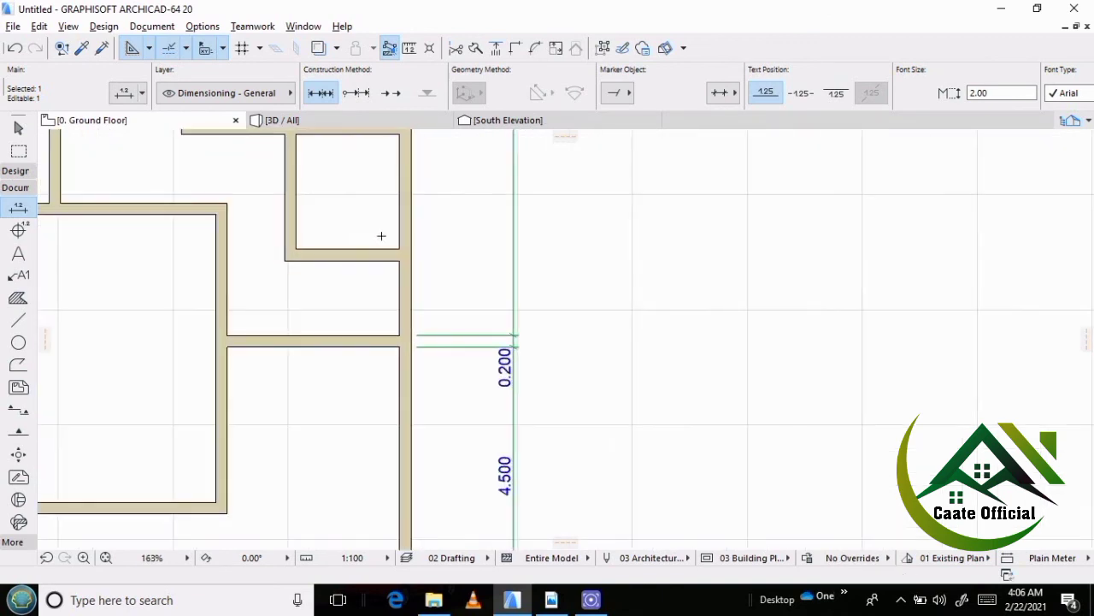
{"action": "left_click", "coordinate": [403, 265]}
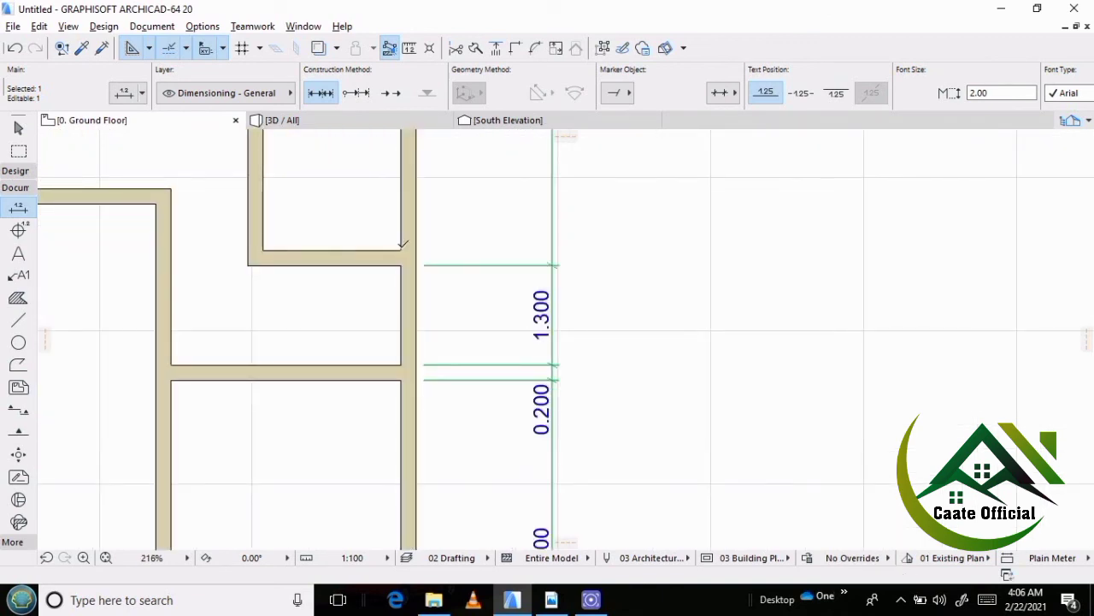
{"action": "left_click", "coordinate": [402, 251]}
Extend the east dimension chain with points at both faces of the southern w/c's north wall.
{"action": "scroll", "coordinate": [391, 339], "scroll_direction": "down", "scroll_amount": 2}
{"action": "middle_click_drag", "start_coordinate": [388, 232], "coordinate": [404, 408]}
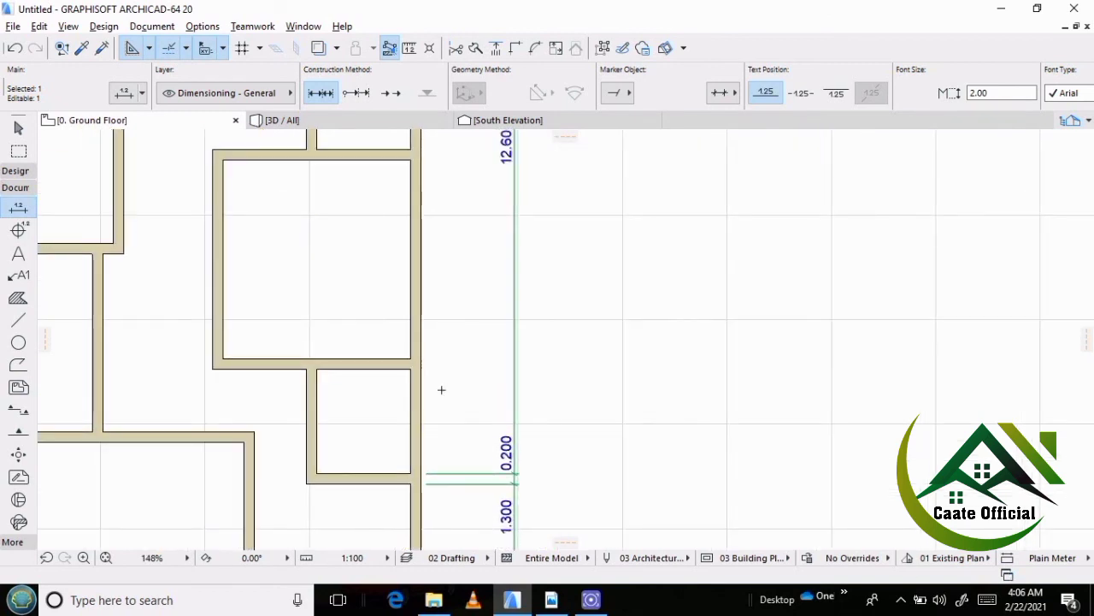
{"action": "scroll", "coordinate": [441, 389], "scroll_direction": "up", "scroll_amount": 2}
{"action": "left_click", "coordinate": [387, 356]}
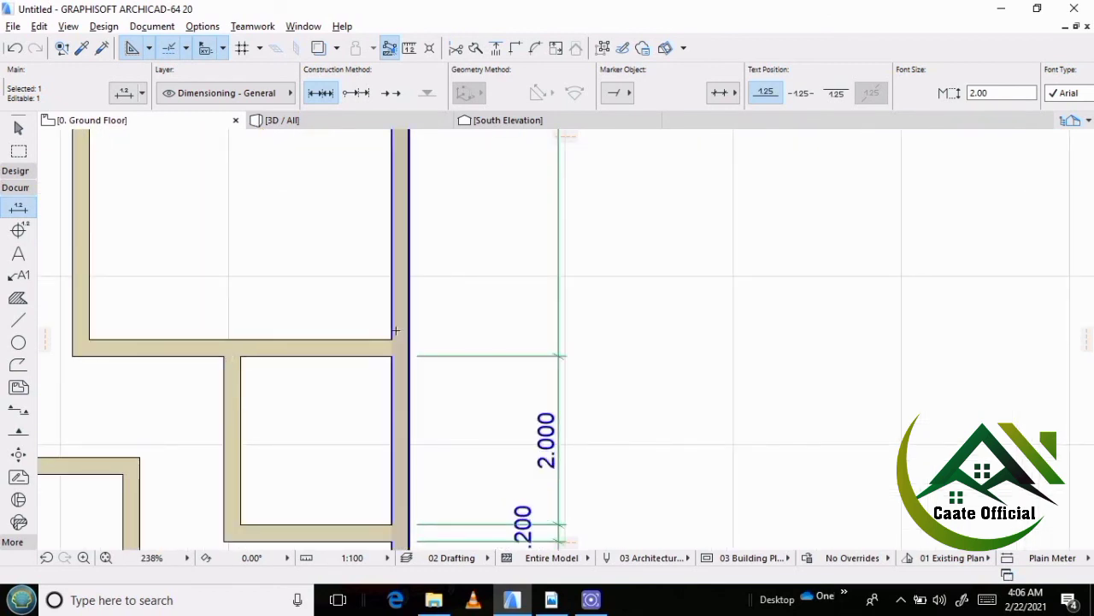
{"action": "left_click", "coordinate": [390, 339]}
Add dimension points to the east chain at both faces of the wall between the large east room and the northern w/c.
{"action": "scroll", "coordinate": [369, 413], "scroll_direction": "down", "scroll_amount": 3}
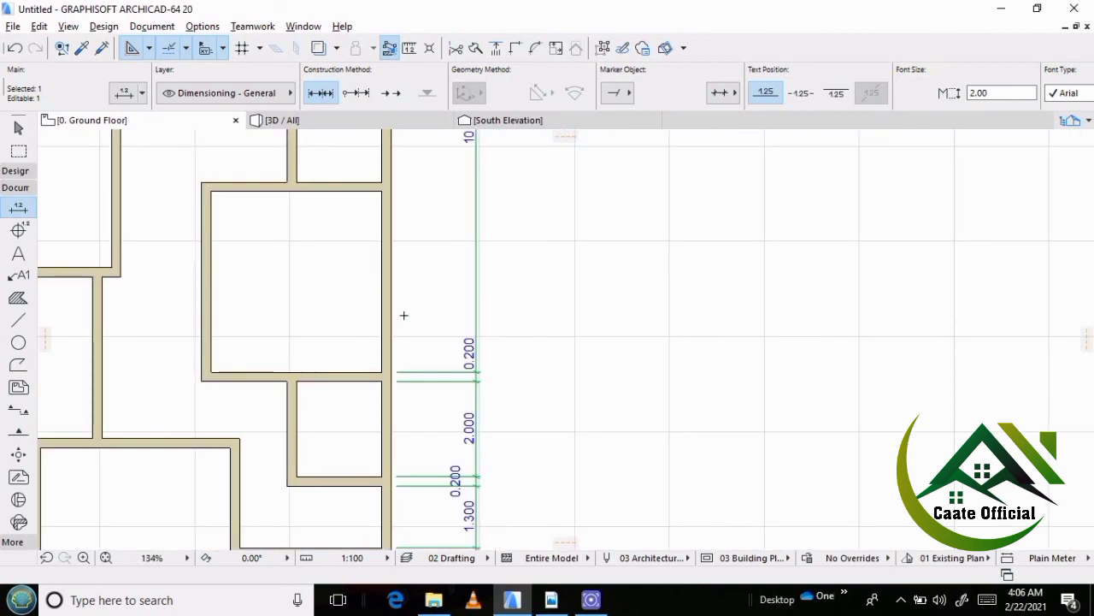
{"action": "middle_click_drag", "start_coordinate": [412, 271], "coordinate": [431, 426]}
{"action": "left_click", "coordinate": [398, 344]}
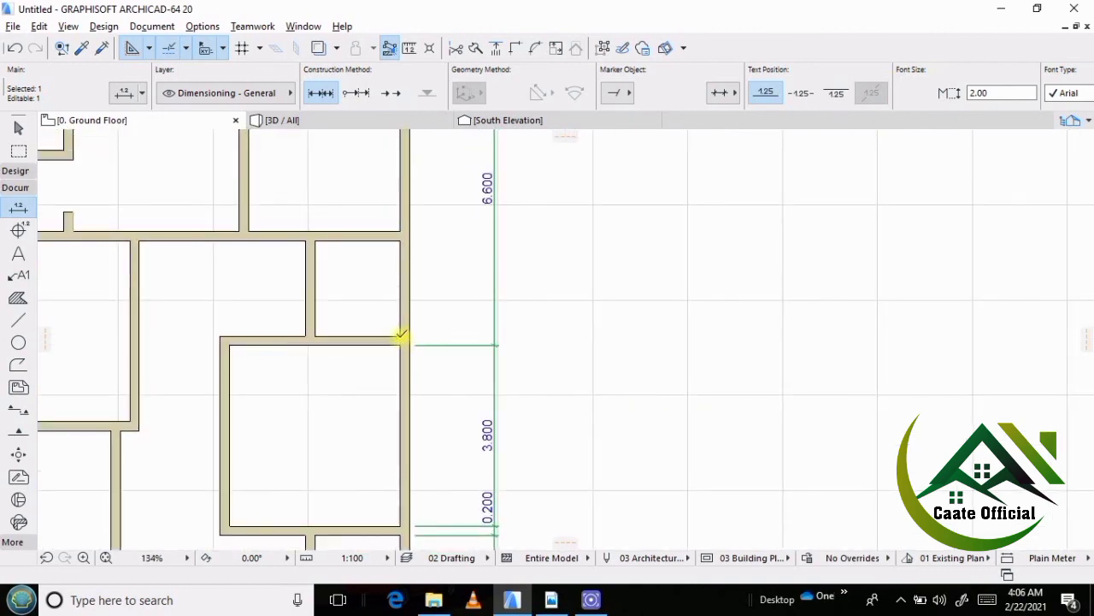
{"action": "left_click", "coordinate": [398, 336]}
Complete the east dimension chain with points at both faces of the northern w/c's north wall and the north exterior wall's inner face.
{"action": "scroll", "coordinate": [391, 417], "scroll_direction": "down", "scroll_amount": 3}
{"action": "scroll", "coordinate": [397, 324], "scroll_direction": "up", "scroll_amount": 3}
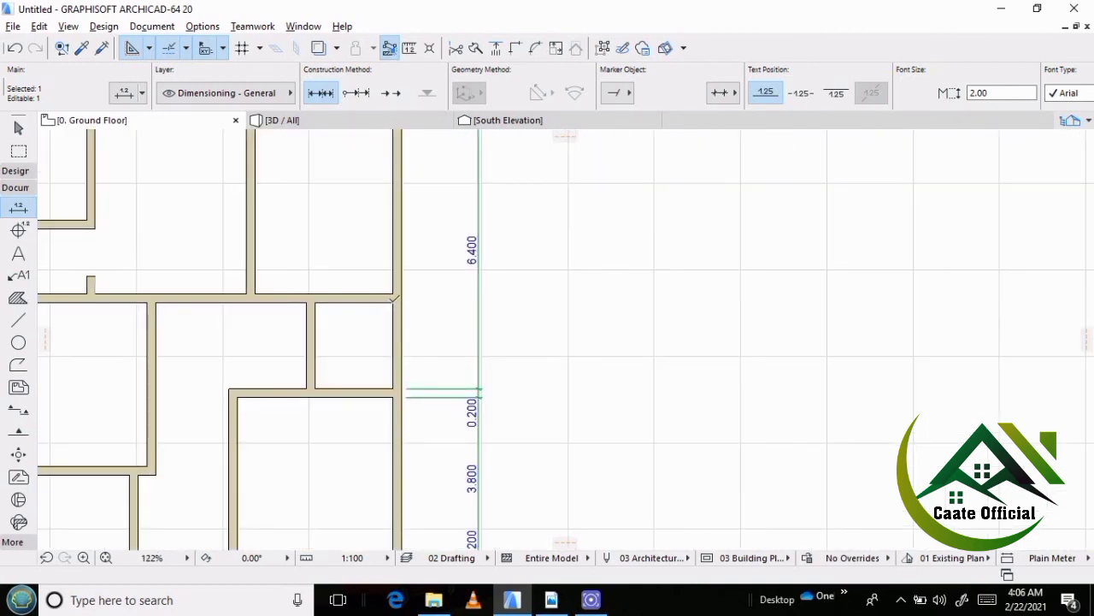
{"action": "left_click", "coordinate": [395, 302]}
{"action": "left_click", "coordinate": [395, 293]}
{"action": "scroll", "coordinate": [420, 359], "scroll_direction": "down", "scroll_amount": 3}
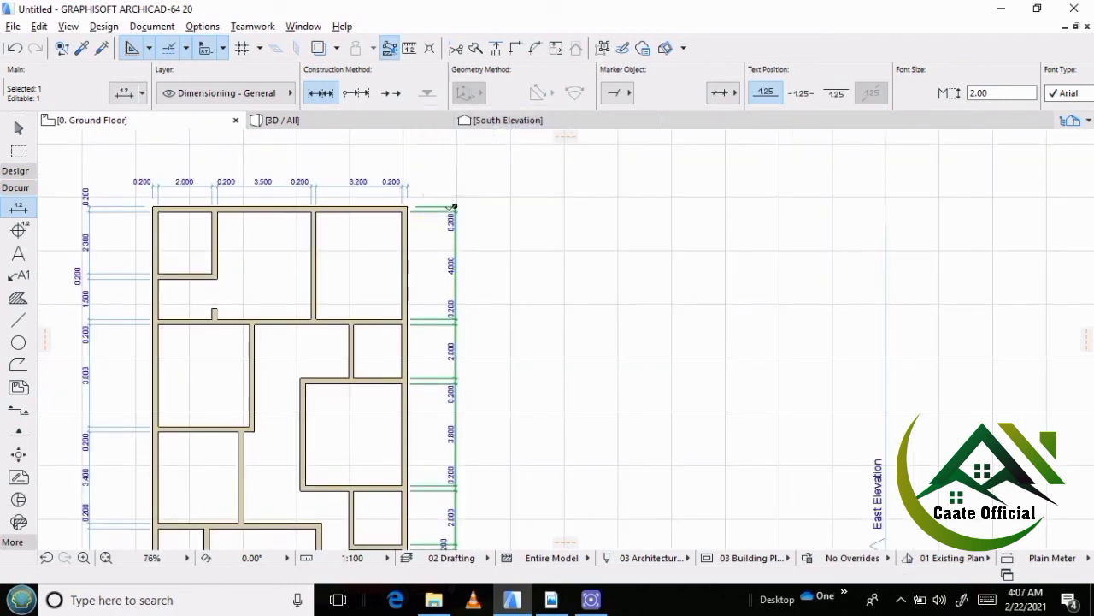
{"action": "scroll", "coordinate": [444, 207], "scroll_direction": "down", "scroll_amount": 2}
{"action": "scroll", "coordinate": [339, 264], "scroll_direction": "down", "scroll_amount": 2}
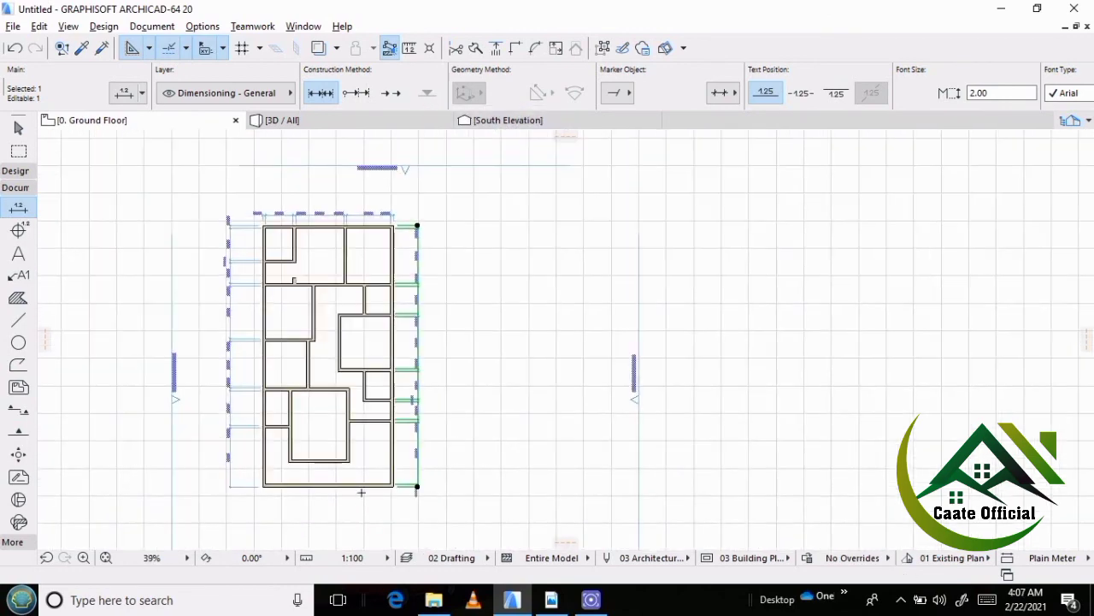